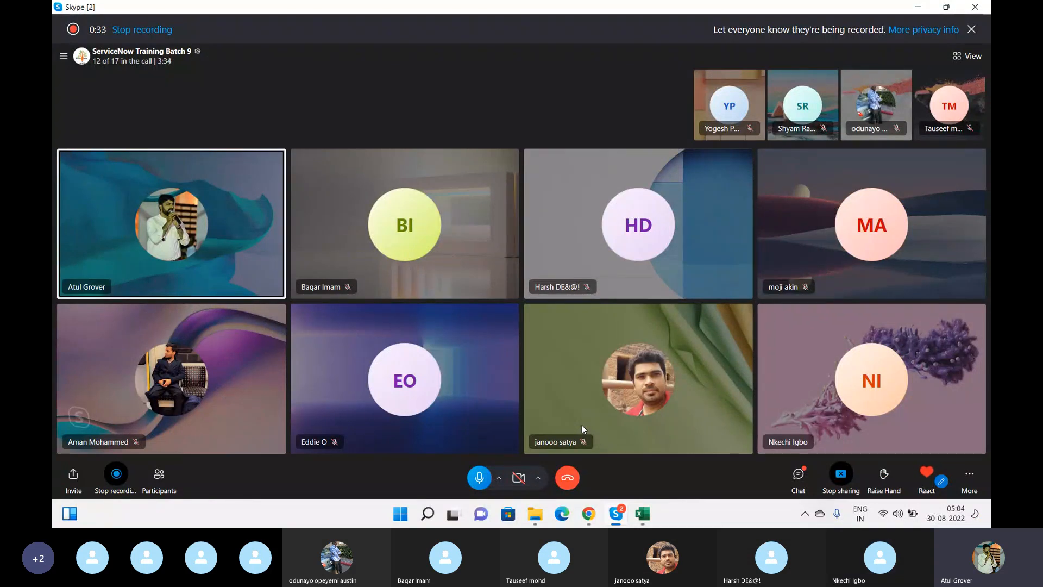
Bring the ServiceNow App Engine Studio page in Chrome in front of the Skype call
click(594, 524)
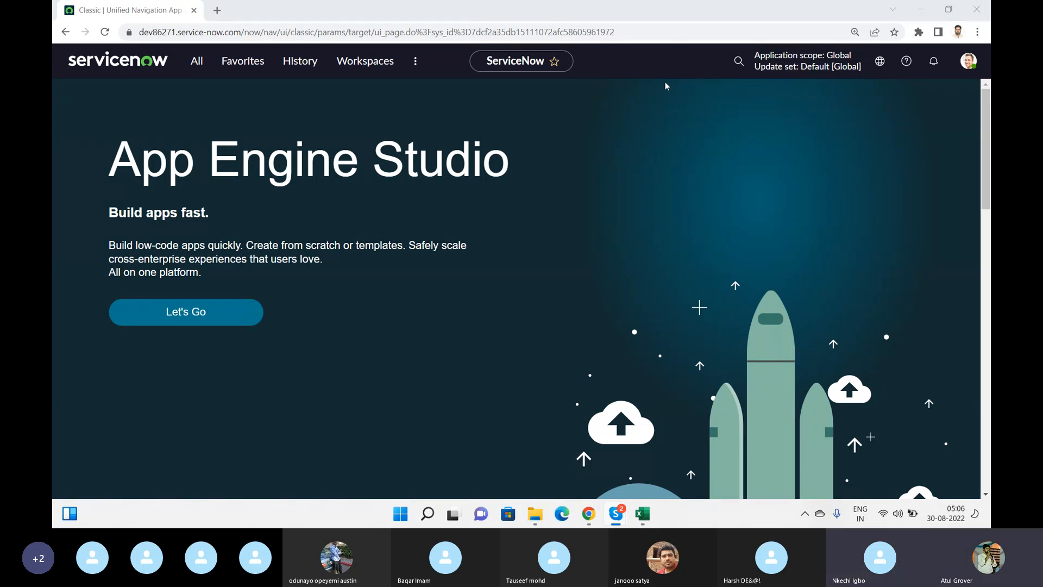
Open the ServiceNow All navigator and pin it as a docked left sidebar
click(194, 71)
click(194, 72)
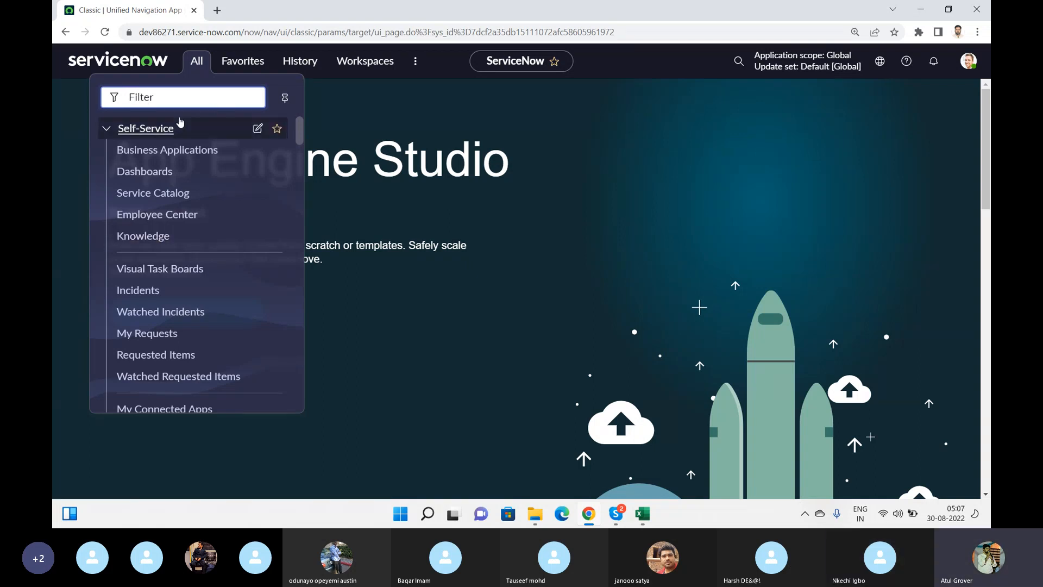
click(286, 99)
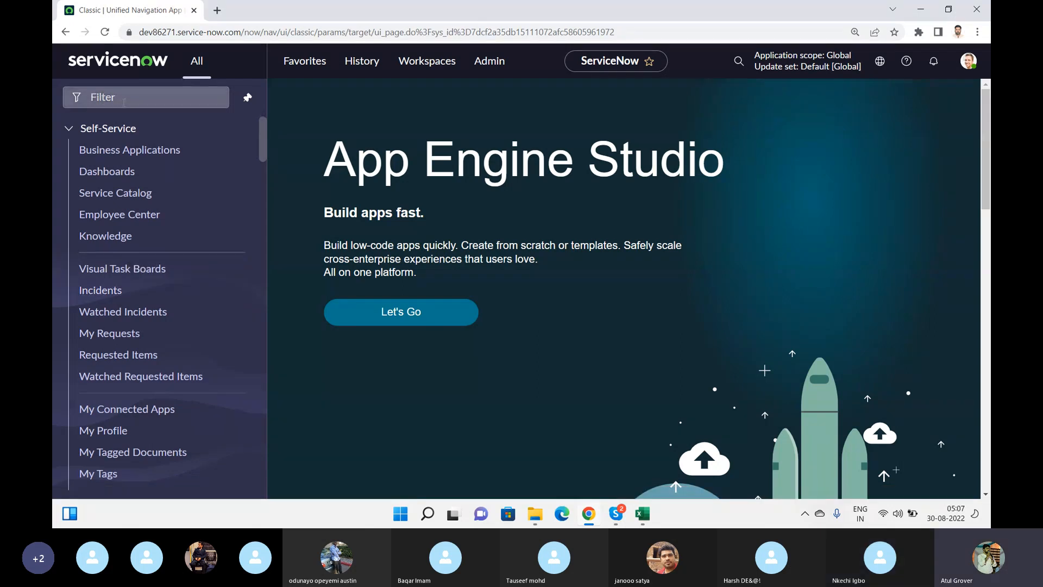
click(161, 102)
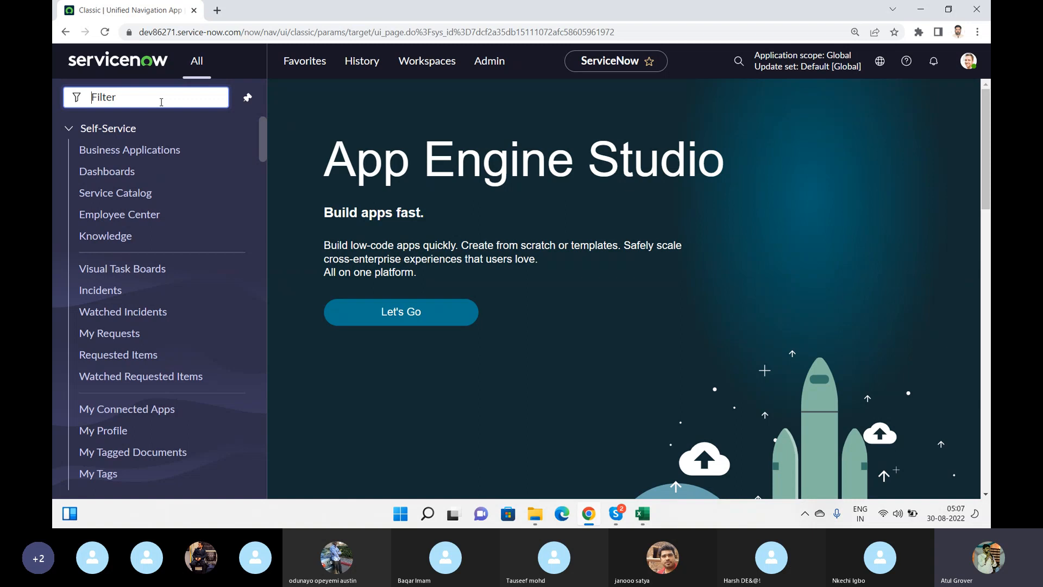
text(incidd)
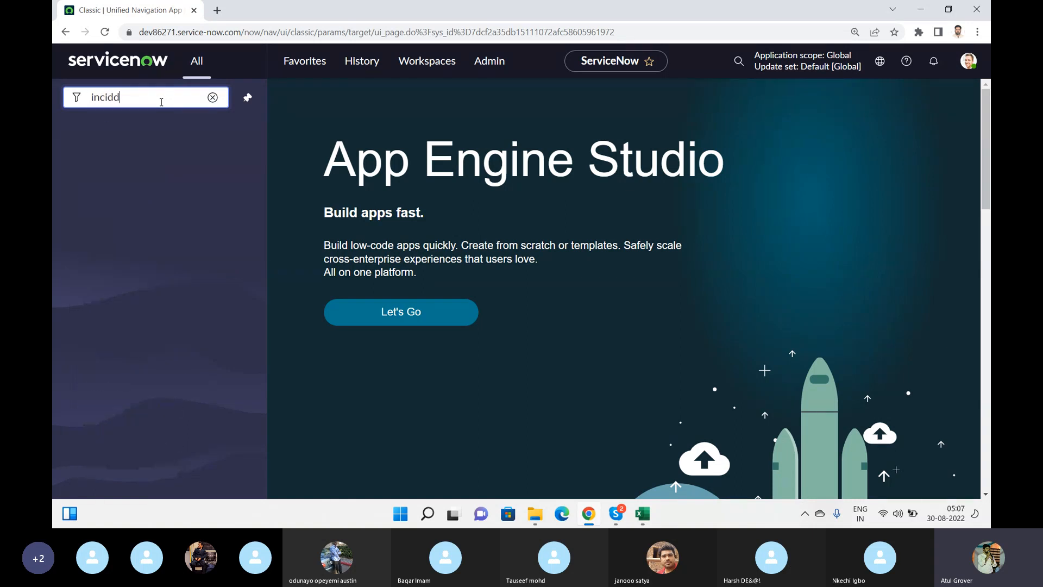
key(BackSpace)
text(ent)
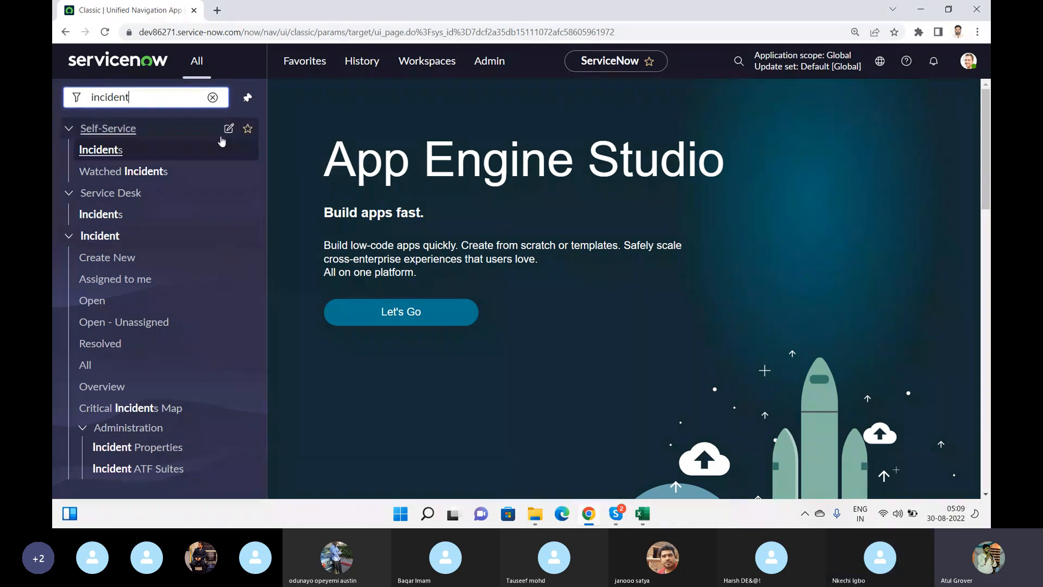
click(212, 97)
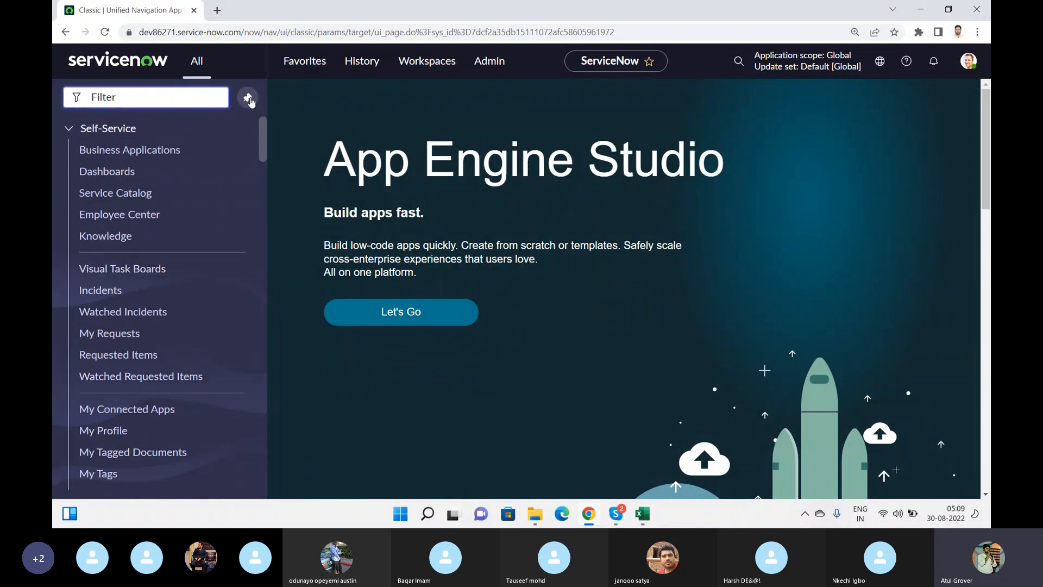
Unpin the navigator, scroll its menu, and filter it by 'incident'
click(249, 98)
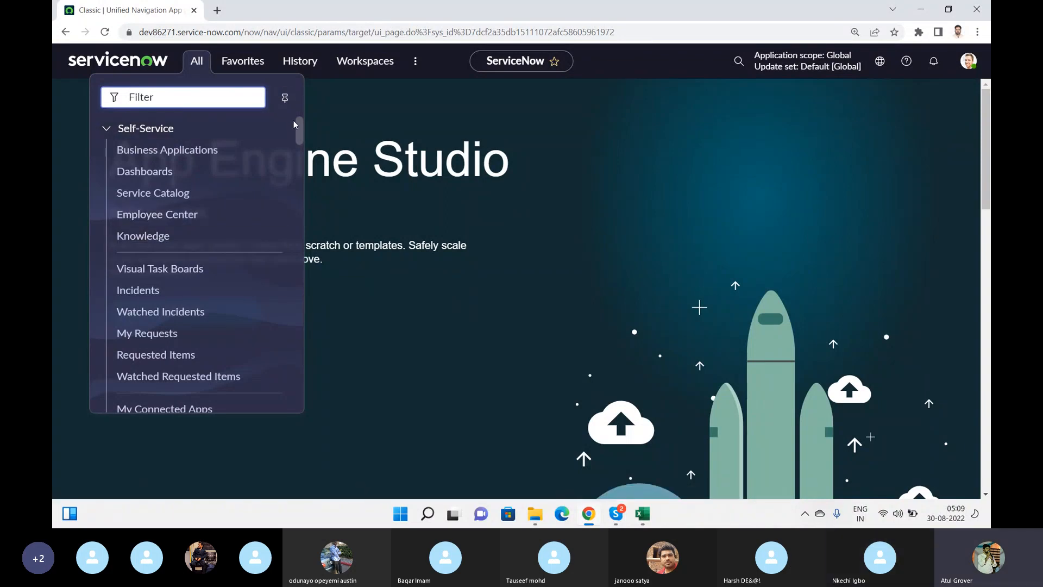
drag(300, 127, 311, 191)
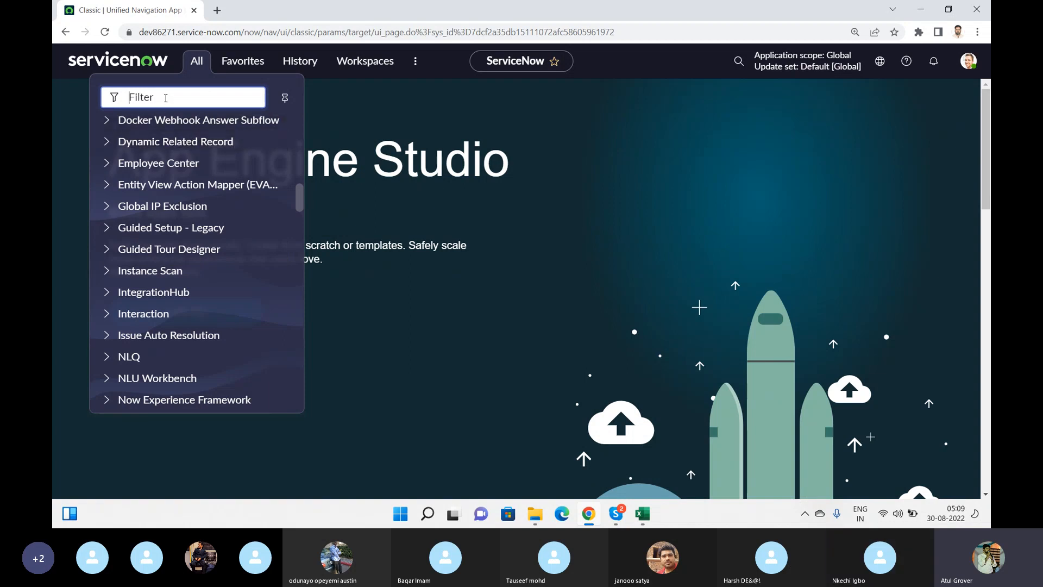
text(incident)
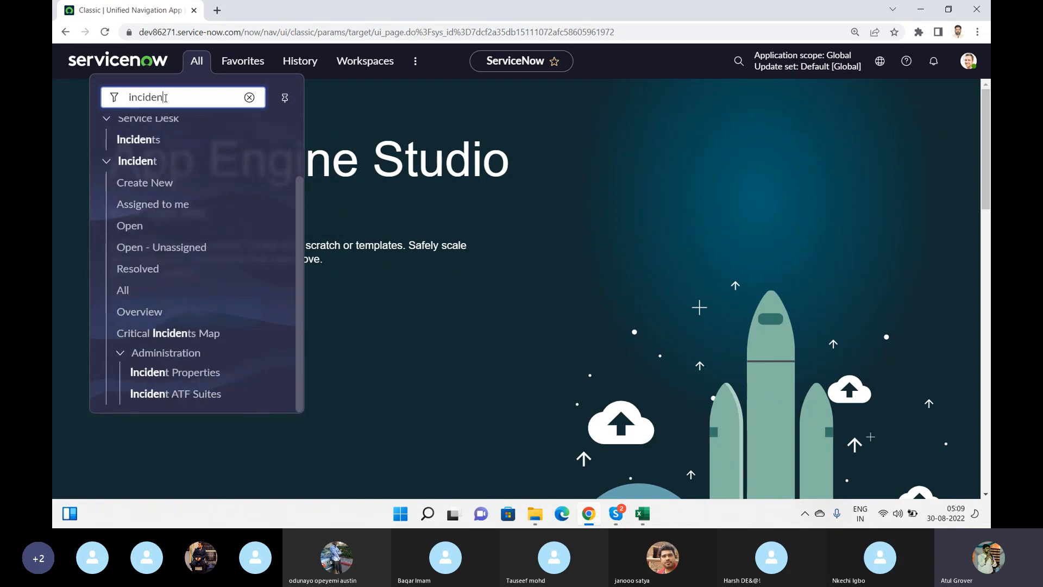
Open Incident > All to list all 67 incident records
click(118, 293)
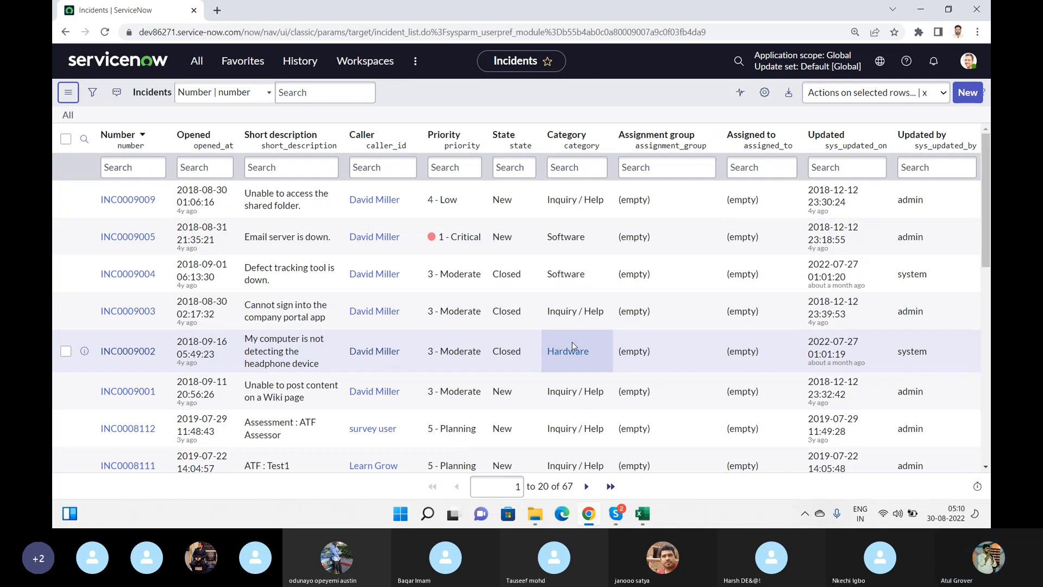
click(643, 514)
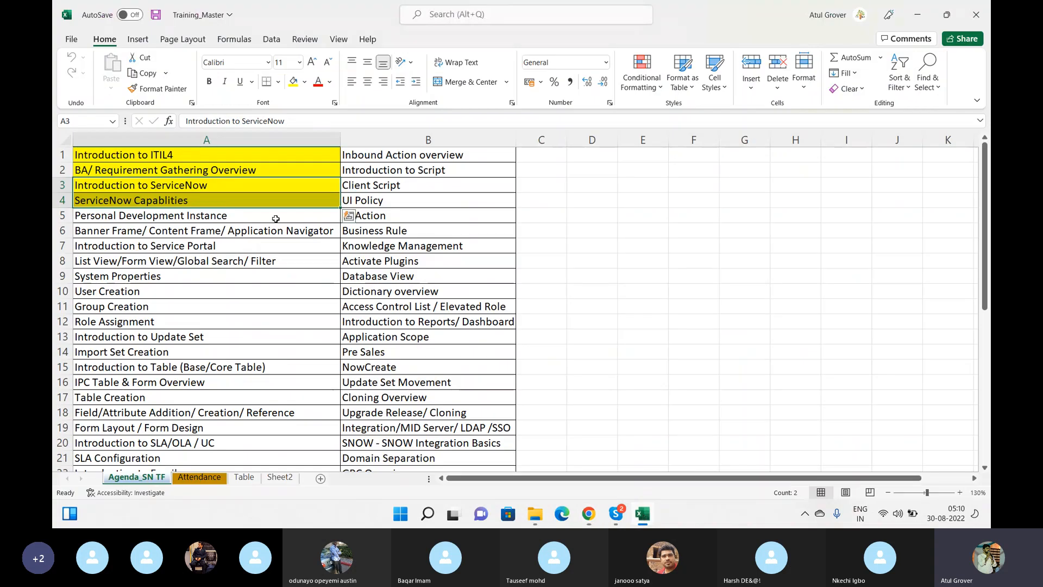
key(alt+Tab)
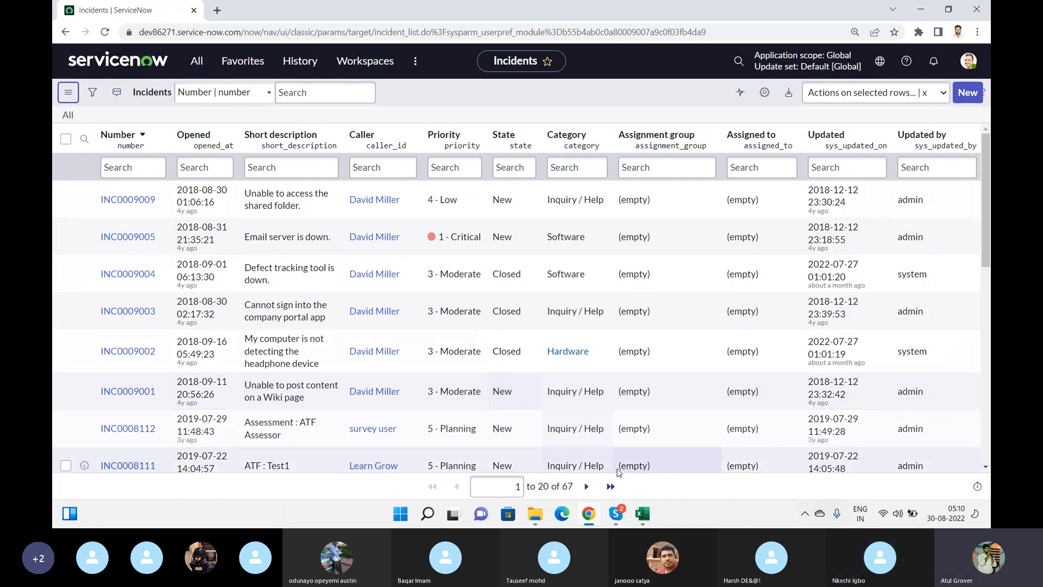
Launch Notepad from the system search using 'note'
key(super)
text(not)
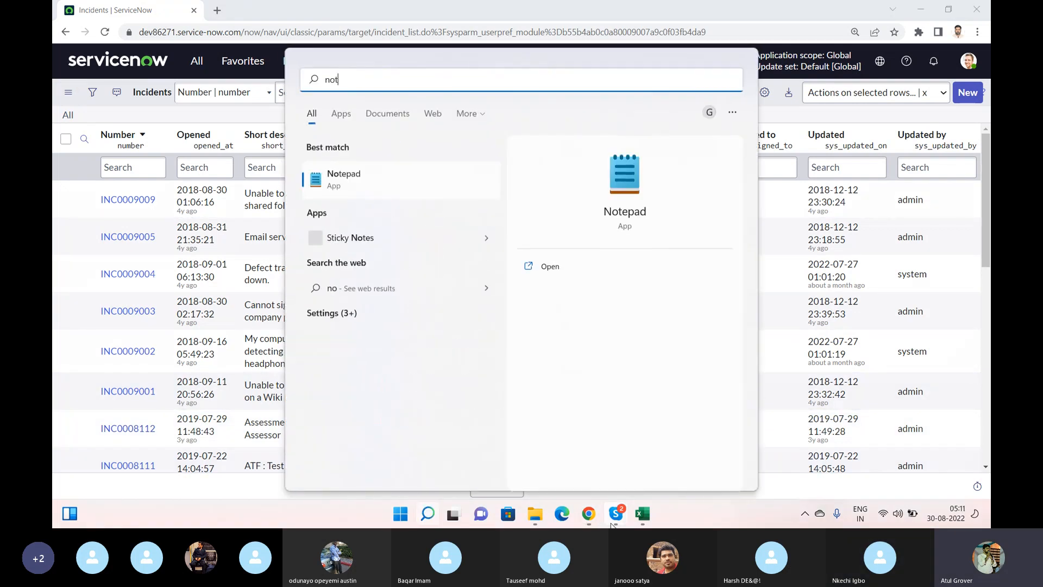
text(e)
key(Return)
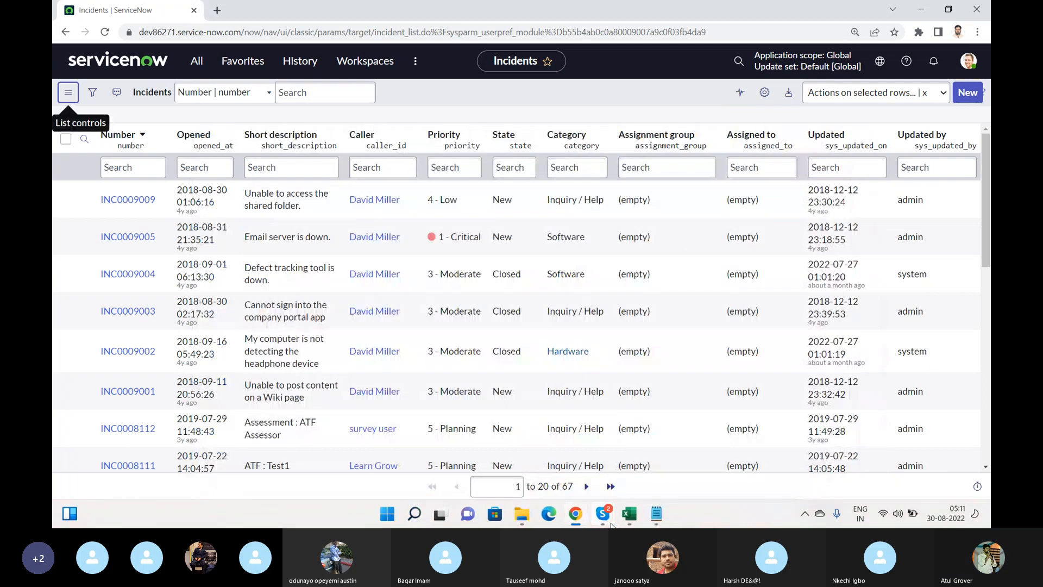
click(652, 516)
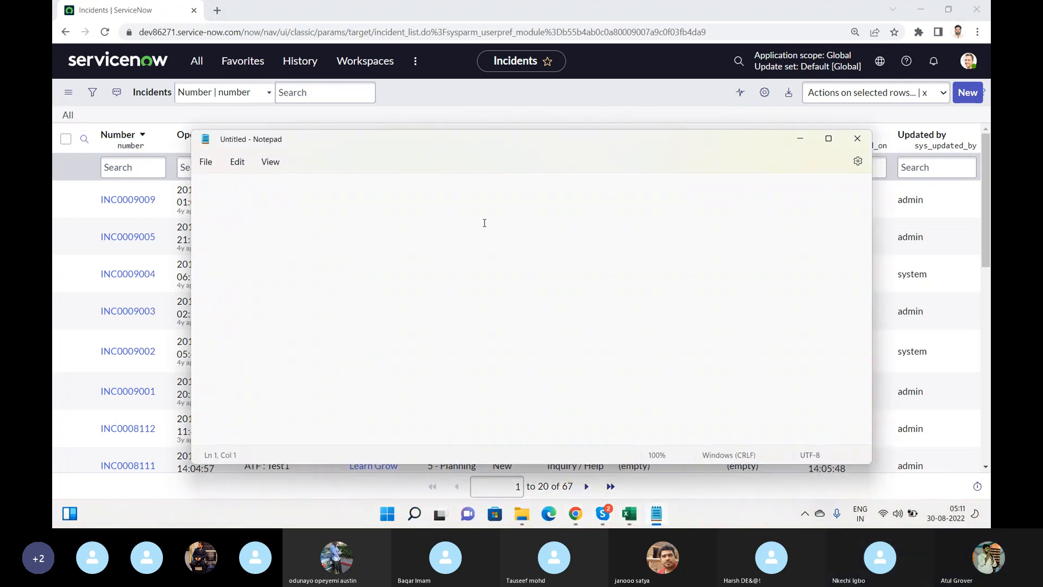
Type several lines of sample gibberish, starting with 'Aafsdfj', 'asd' and 'fas'
text(A)
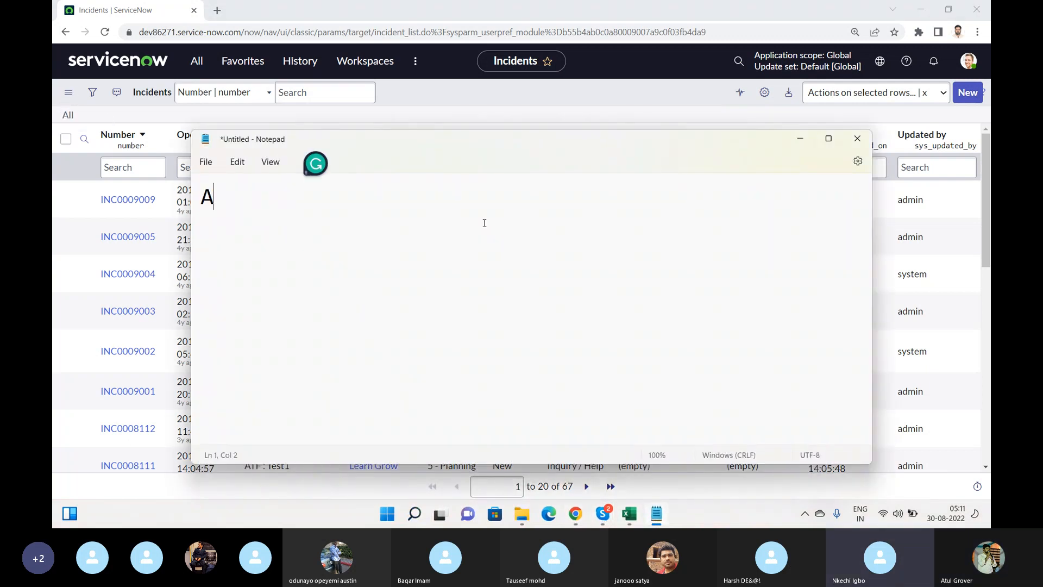
text(afsdfj)
key(Return)
text(asd)
key(Return)
text(fas)
key(Return)
text(dfasdfa sdf)
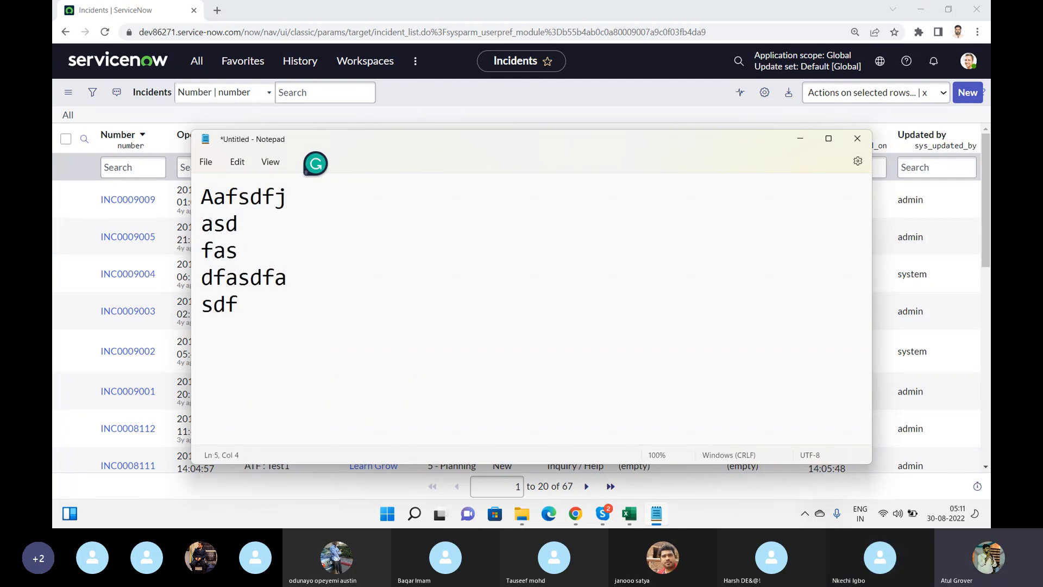
key(Return)
key(Return)
key(Return)
text(asjdfhsahdfhlasdhfahshasfahsdfhlsdfhasdf)
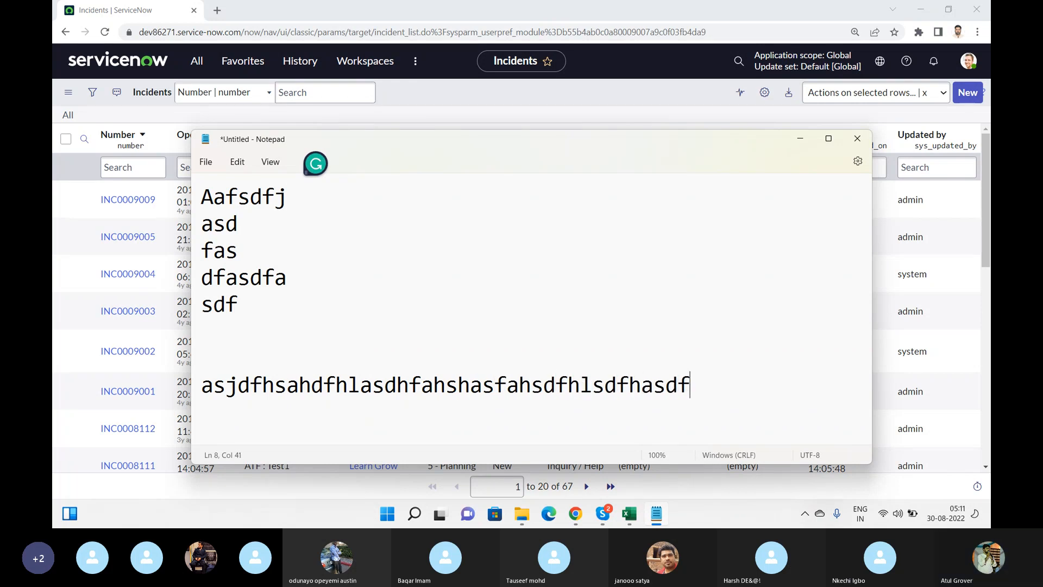
key(Return)
text(asdfjhasdhflashdfljhasdfhljasdhlfhasldfhashdfhasdfhalksdhfkj)
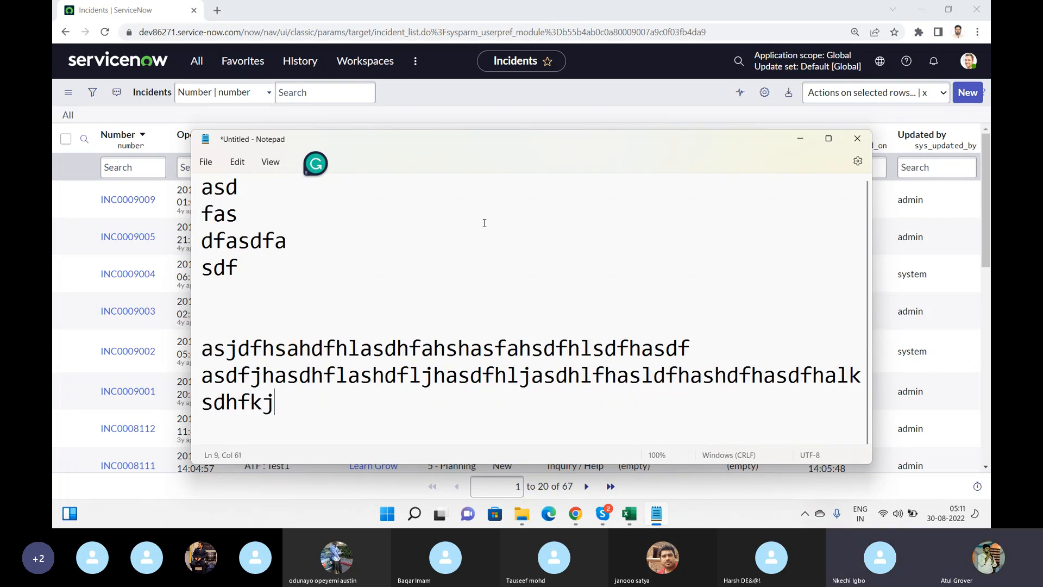
key(Return)
text(sadflhsajfhlshflhasldfkhsalkfhjashflhsfd)
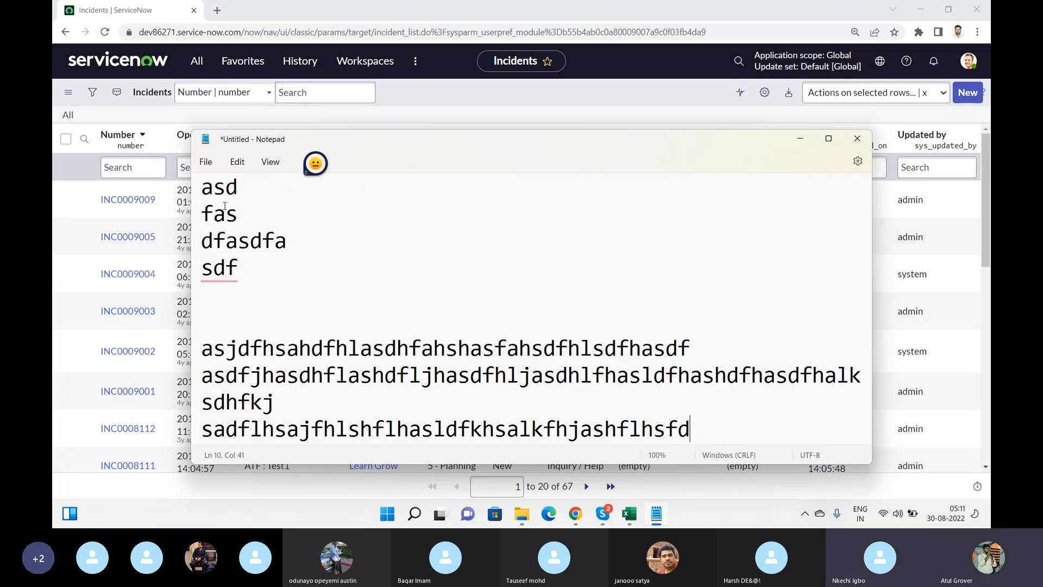
Select some lines, dismiss the Edit menu, then select all of the note's text
drag(239, 267, 202, 186)
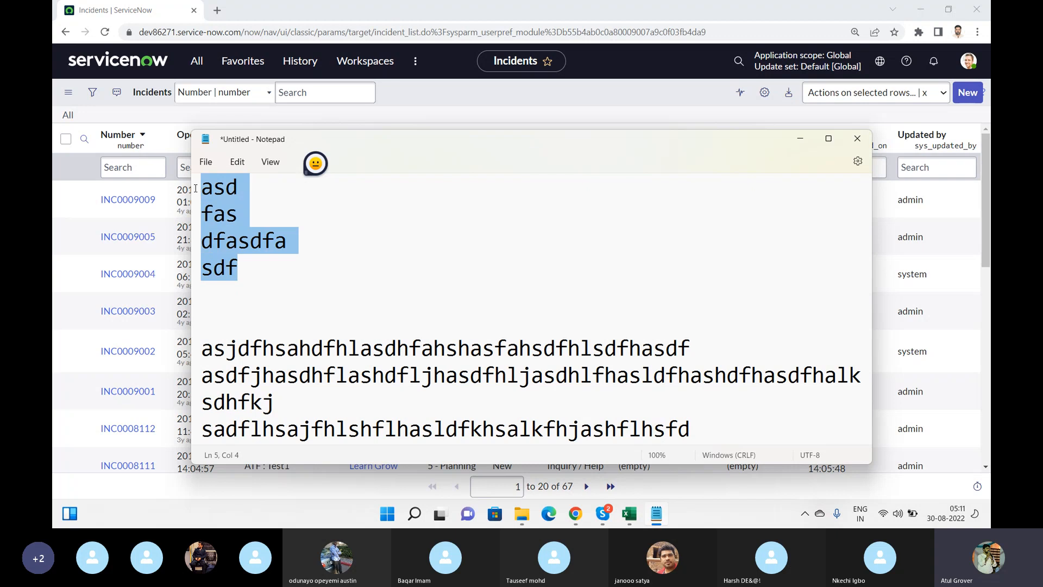
click(237, 161)
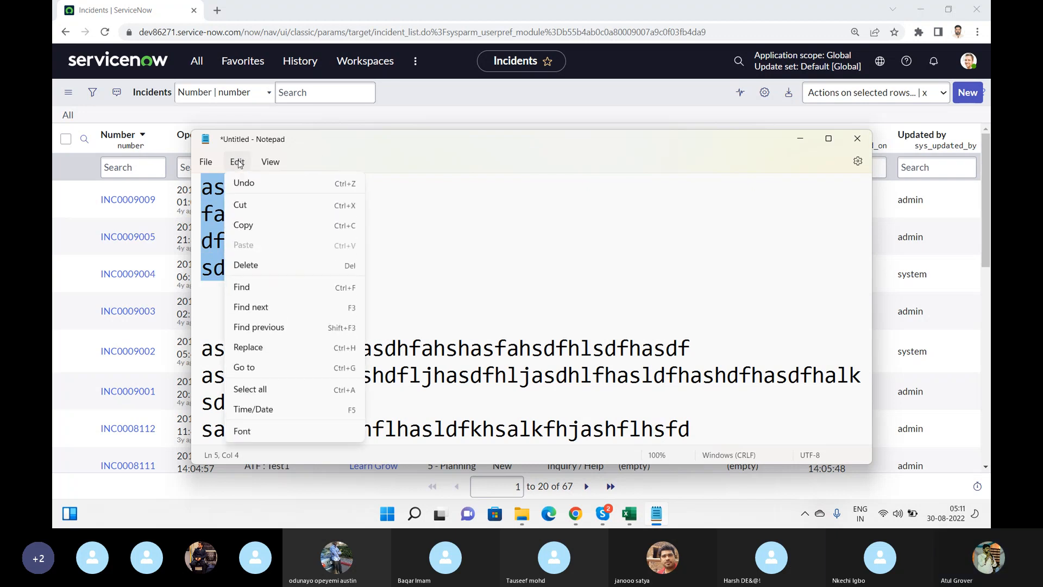
mouse_move(271, 161)
click(456, 262)
key(ctrl+a)
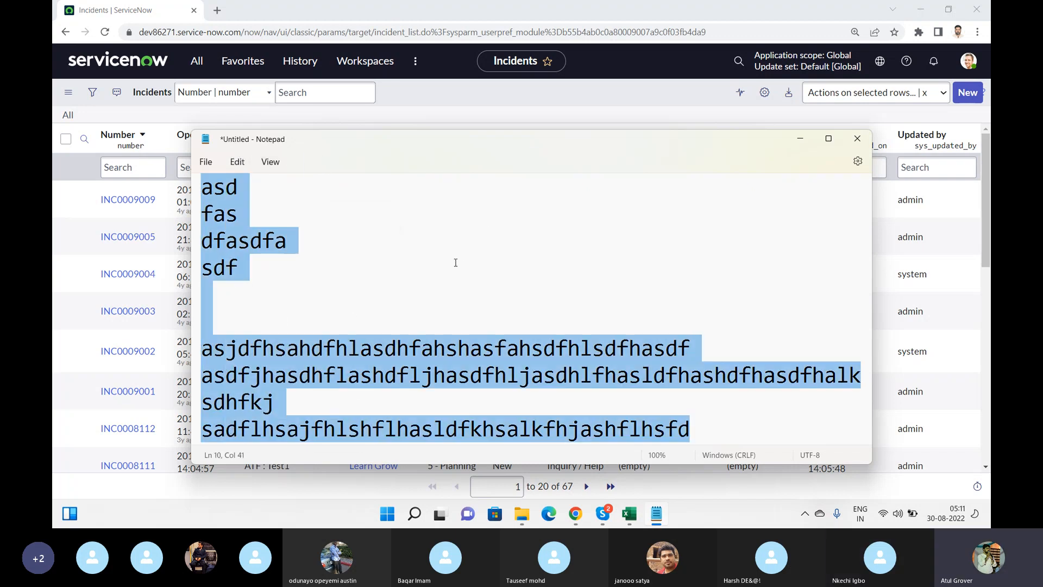
Replace the note's text with 'word', then launch Microsoft Word with a blank document
text(word)
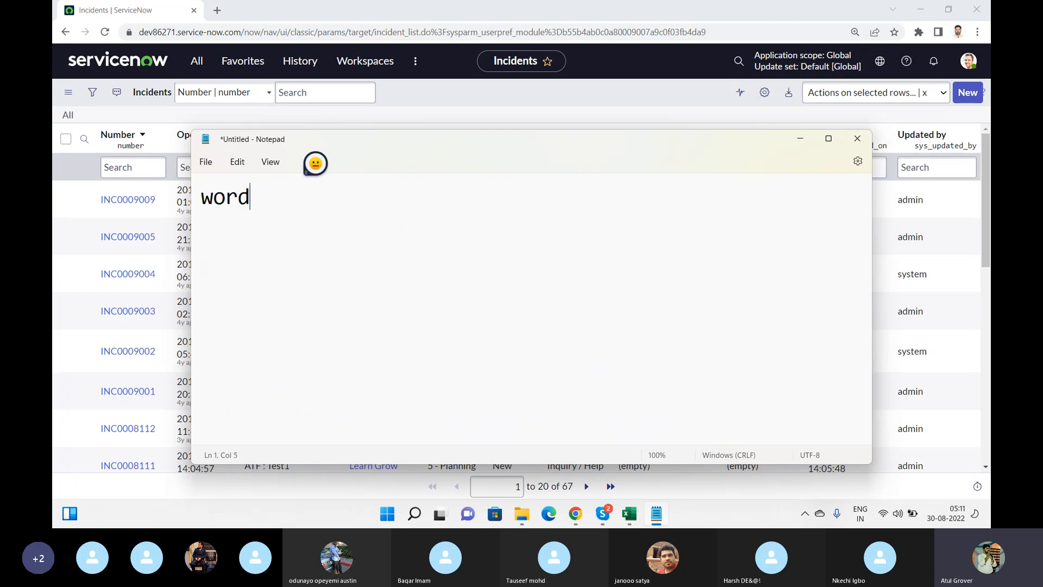
key(Return)
key(super)
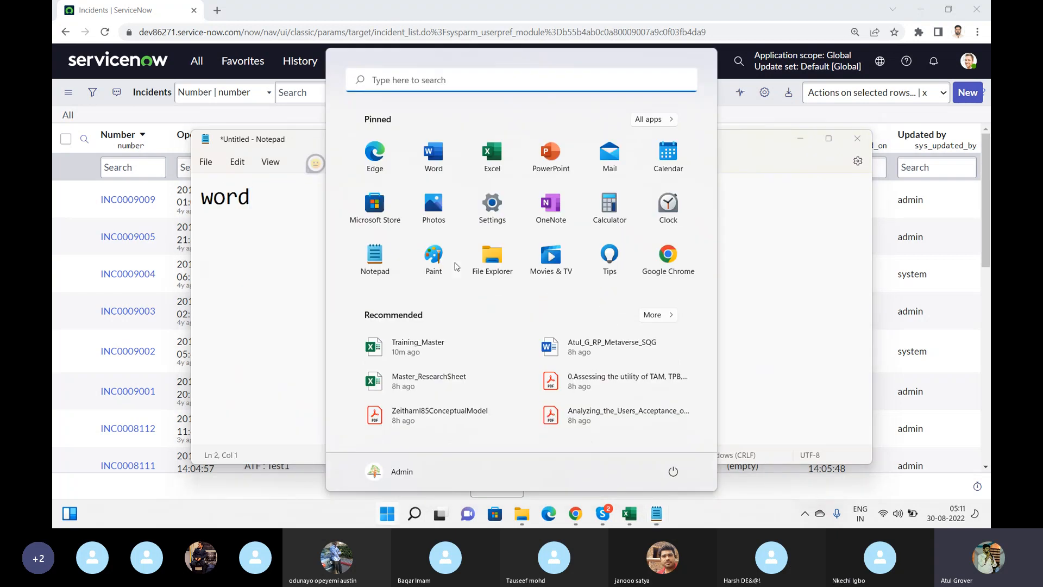
text(word)
key(Return)
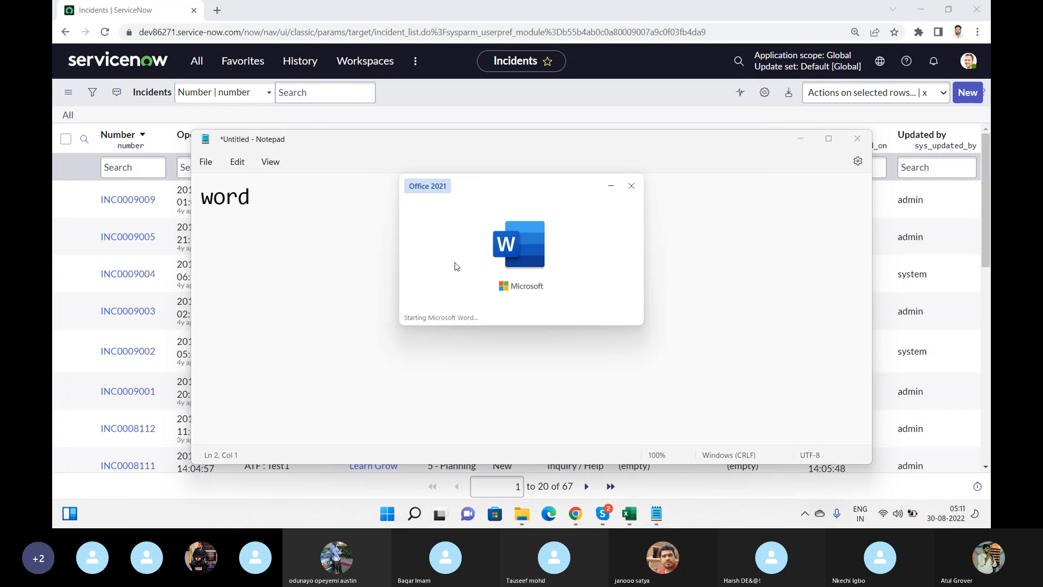
key(Return)
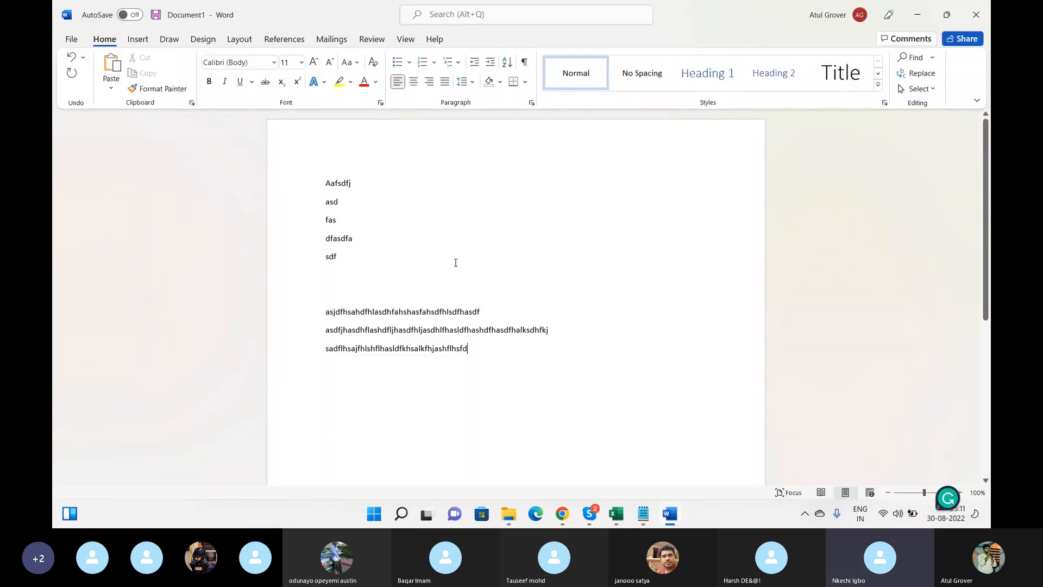
Bullet the five lines Aafsdfj to sdf, join the first long lines and add more gibberish
drag(348, 258, 320, 182)
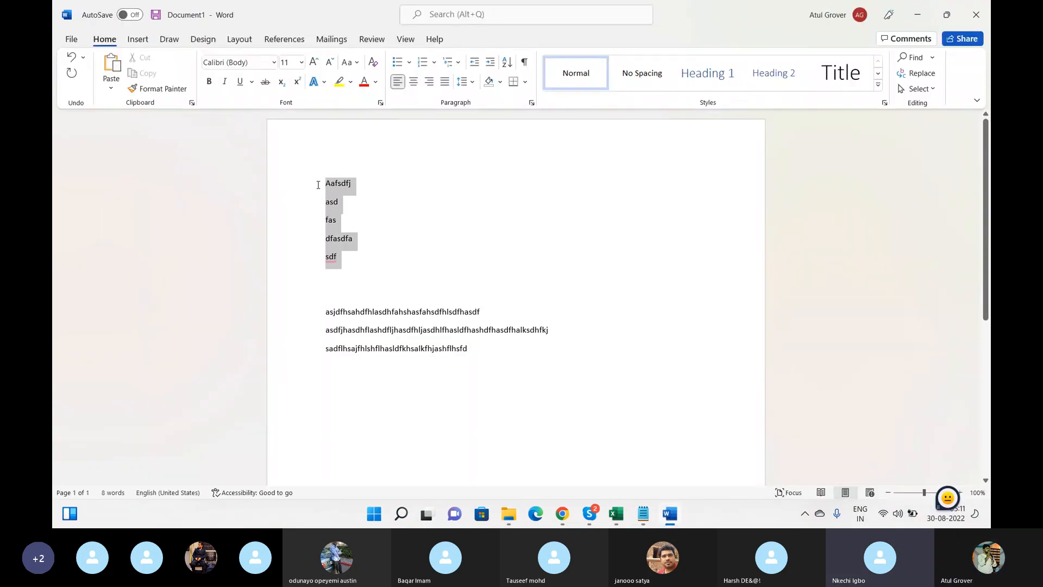
click(398, 62)
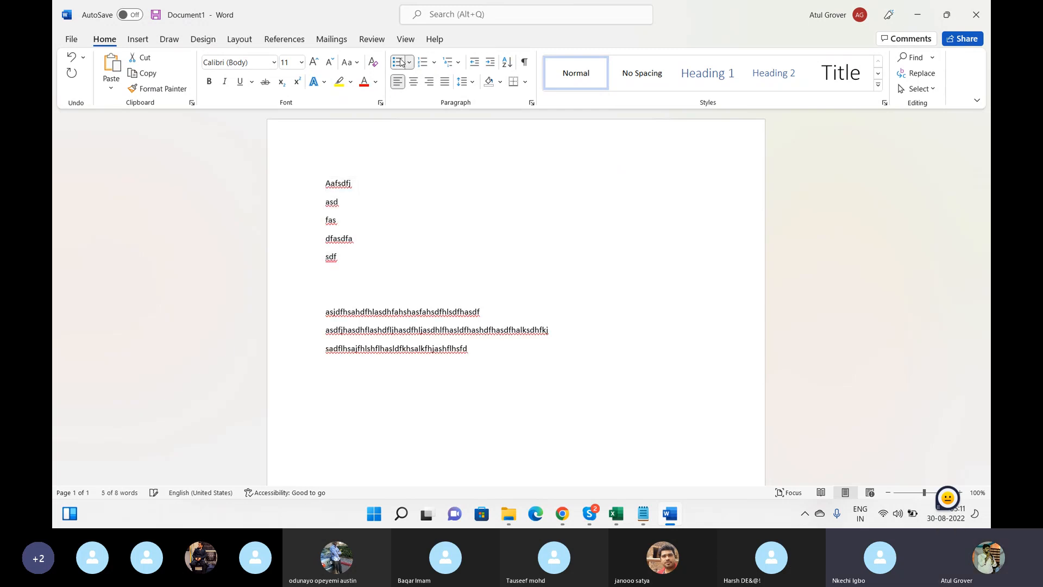
click(508, 287)
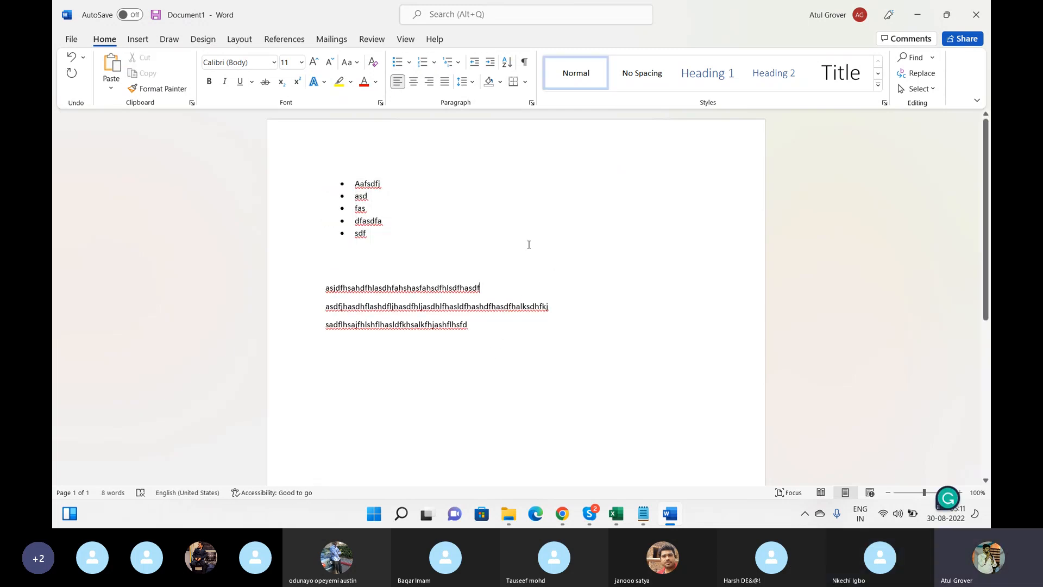
key(Delete)
key(Down)
text(sjfhsdhfjasdflhasdf)
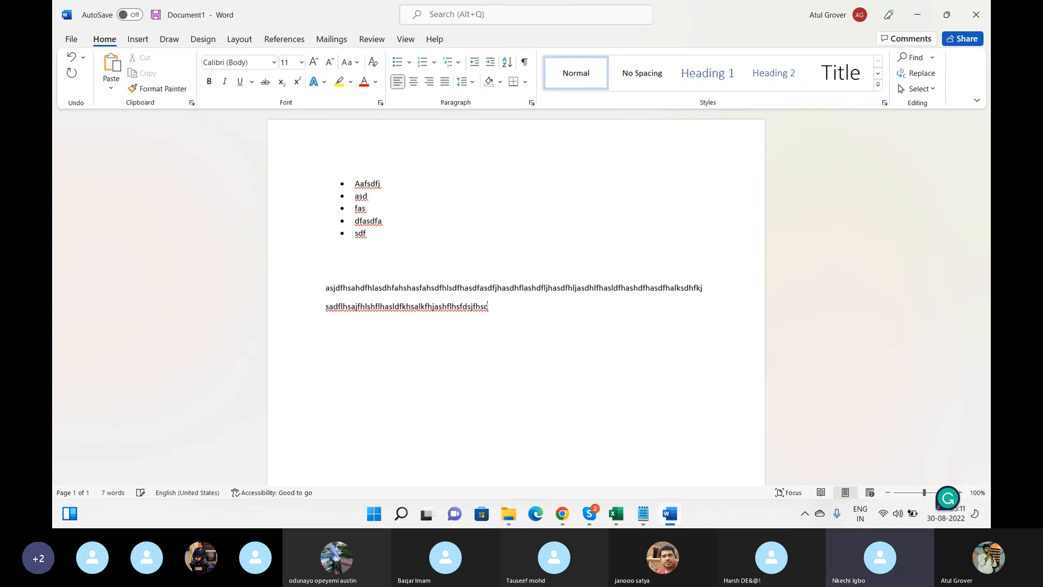
text(hashdfhasdfhashdflhasldfhlashdflhasdfhasdf)
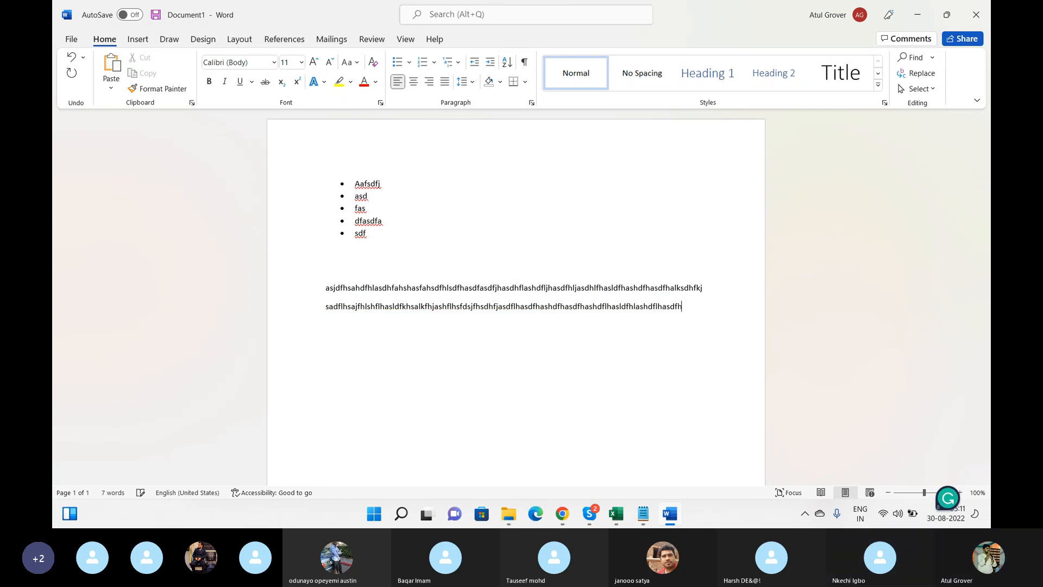
key(Return)
text(asdfkasdfhlashdlfasldfhlkjasdhf)
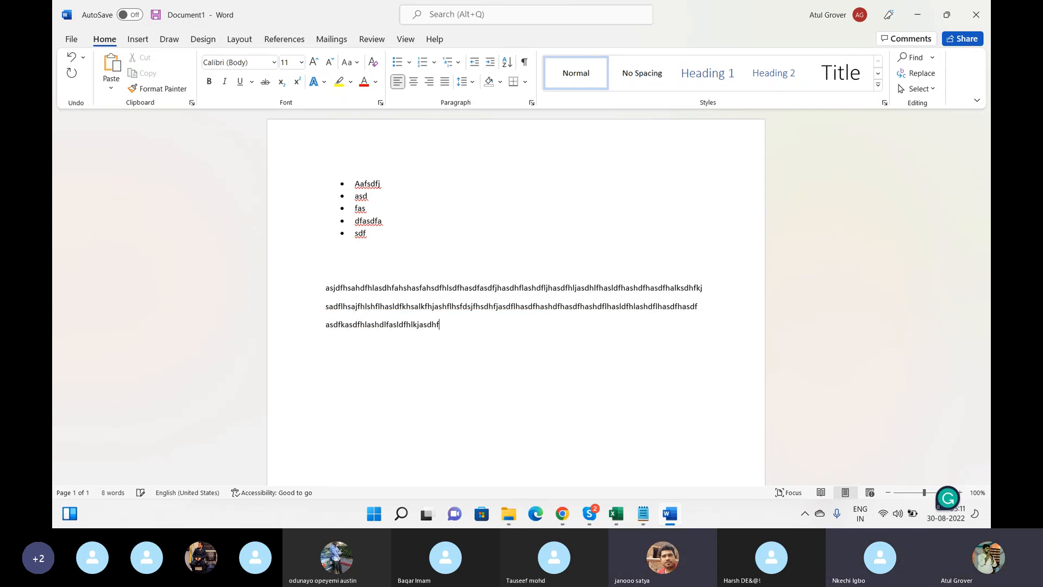
Indent the long paragraph's first line, merge the paragraphs below the bullets into it, then return to Notepad
key(Tab)
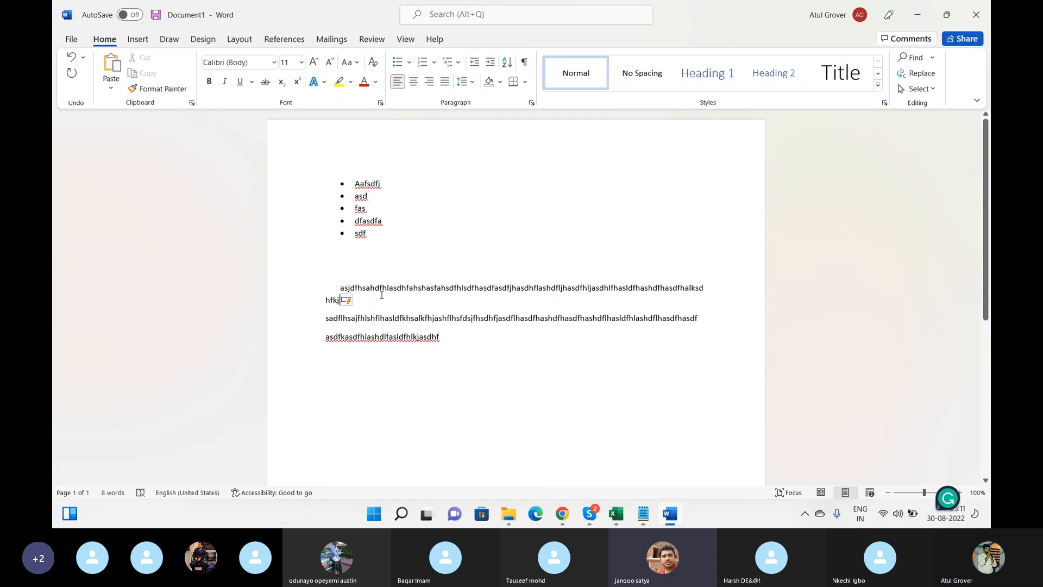
key(Delete)
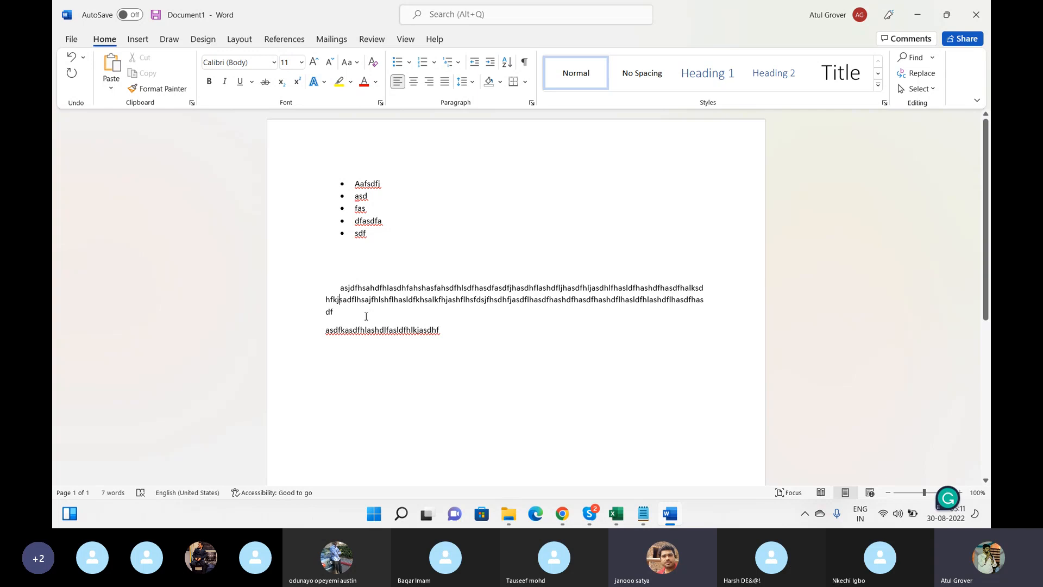
click(366, 316)
key(Delete)
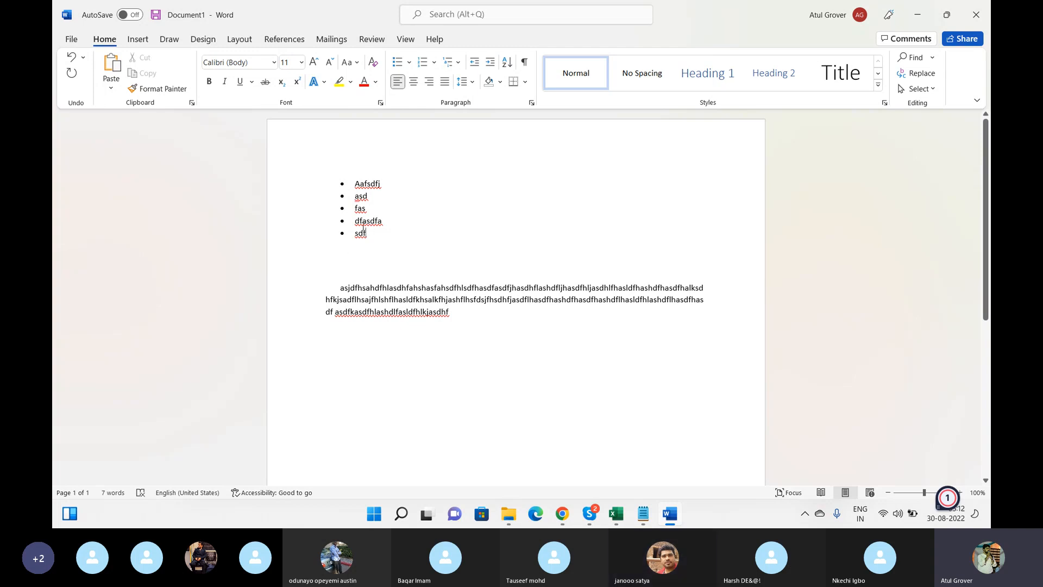
drag(363, 233, 354, 183)
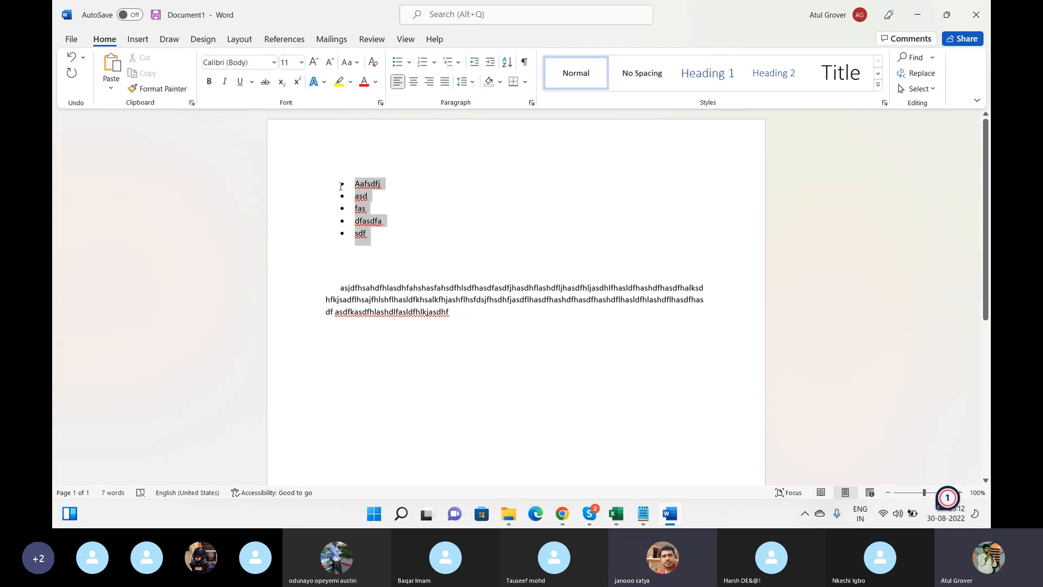
triple_click(457, 321)
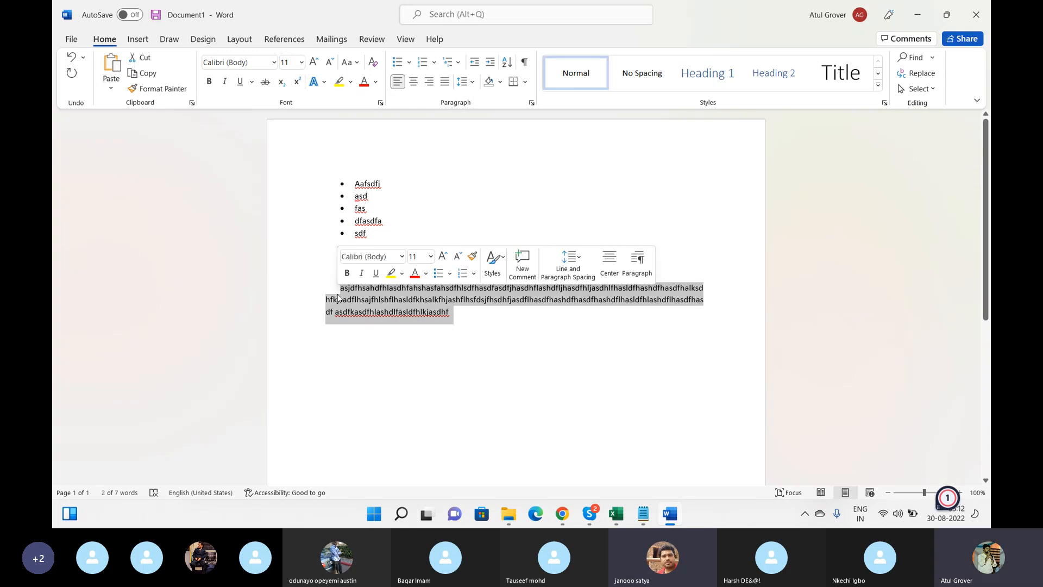
key(alt+Tab)
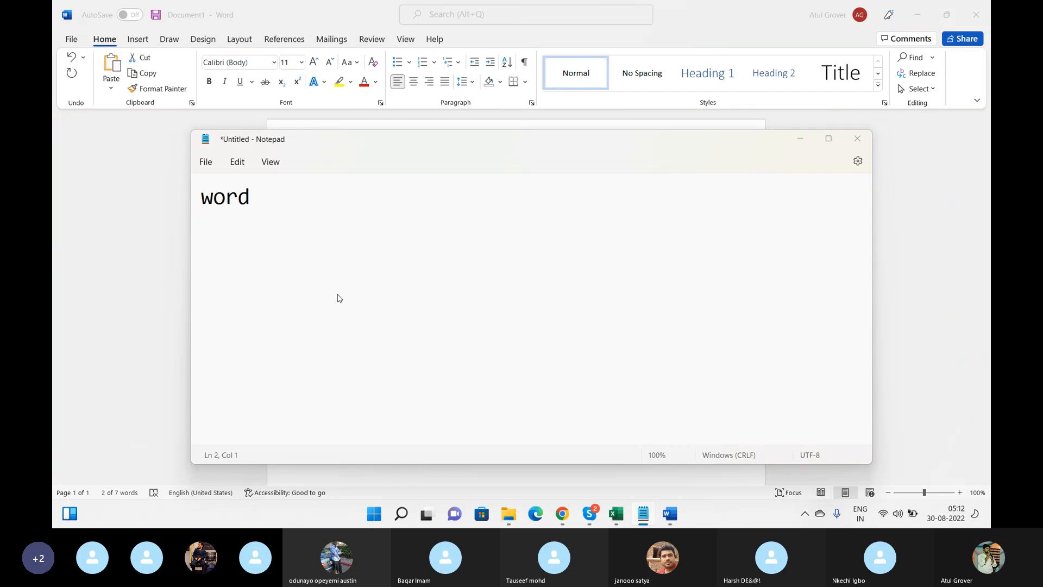
Bring the Notepad note forward and replace its text with 'list '
key(alt+Tab)
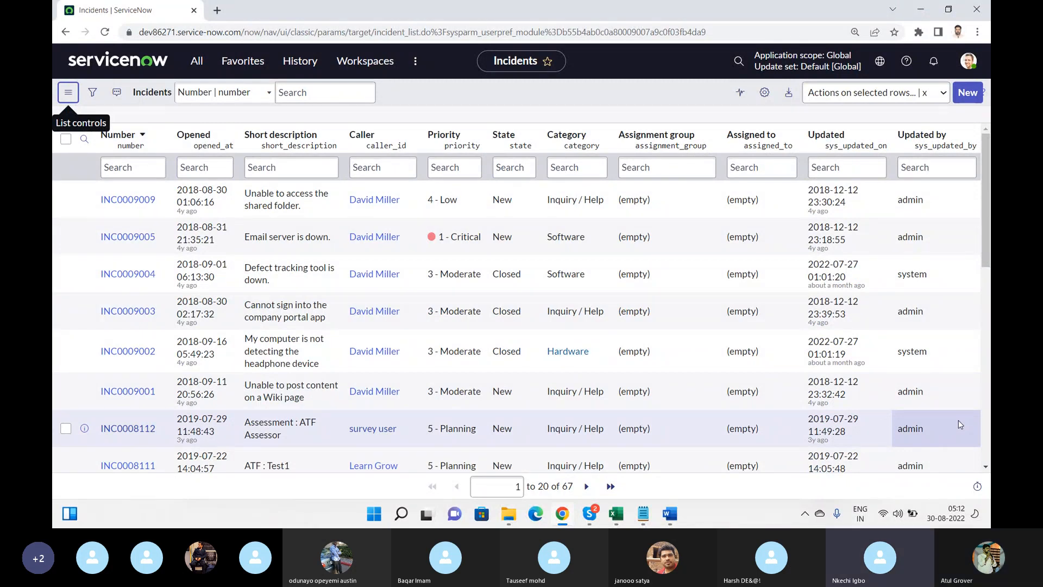
click(645, 515)
key(ctrl+a)
text(list i)
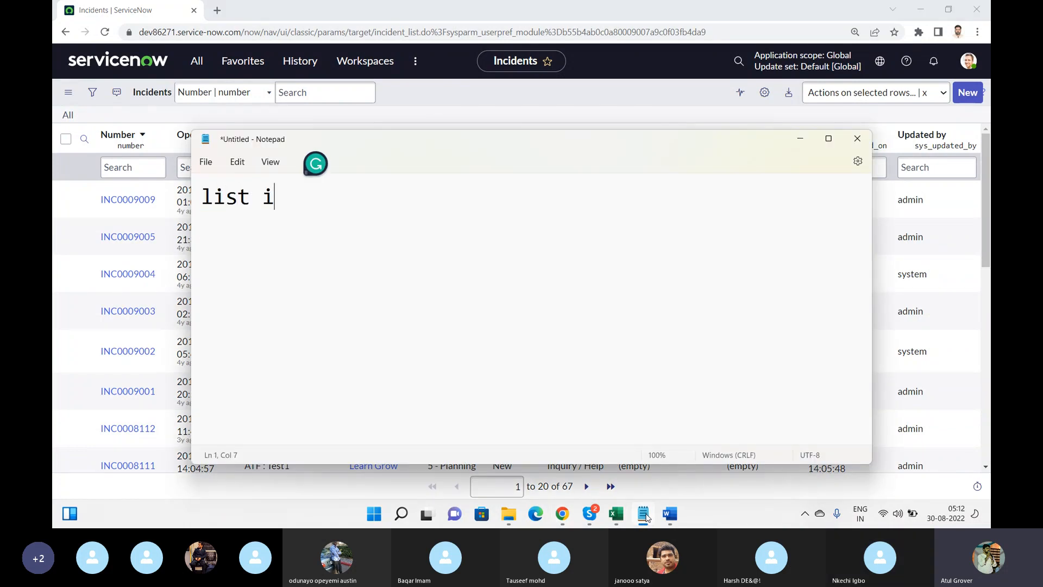
key(BackSpace)
Complete the note as 'list view', minimize Notepad, and open the incident-filtered ServiceNow navigator
text(view)
click(644, 515)
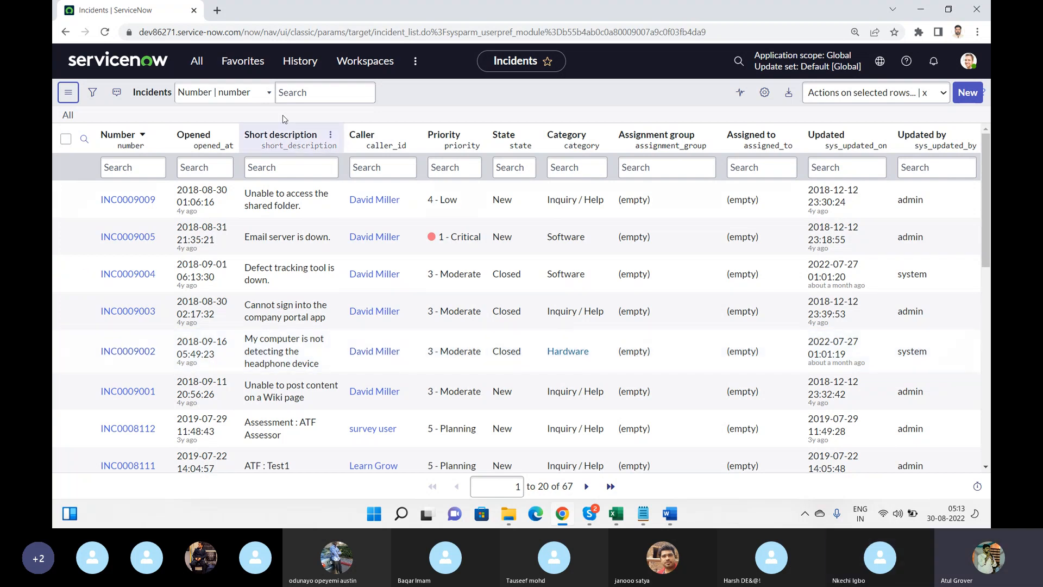
click(202, 69)
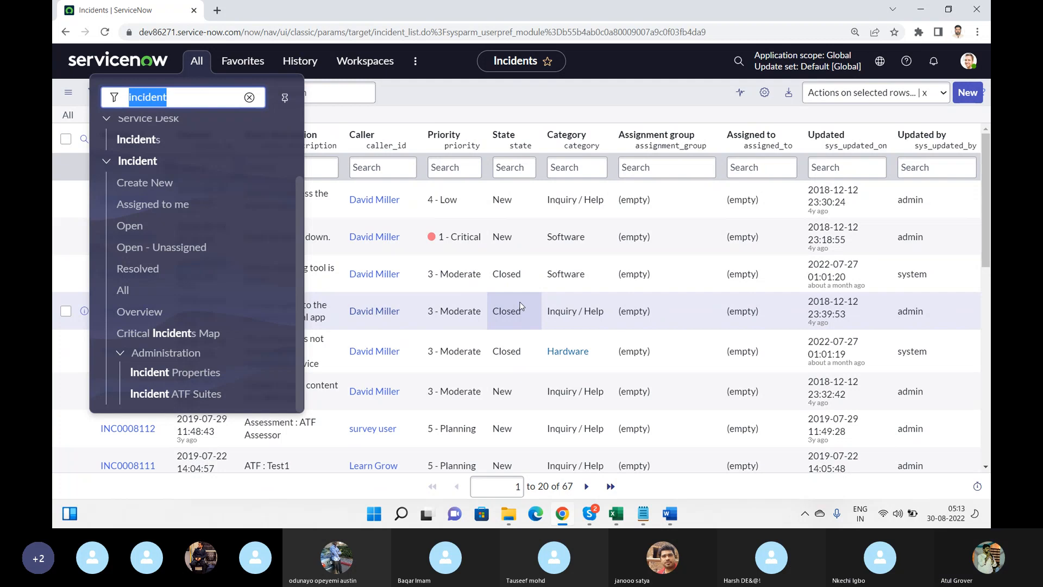
Dismiss the All navigator menu, returning to the 67-record Incidents list
click(568, 108)
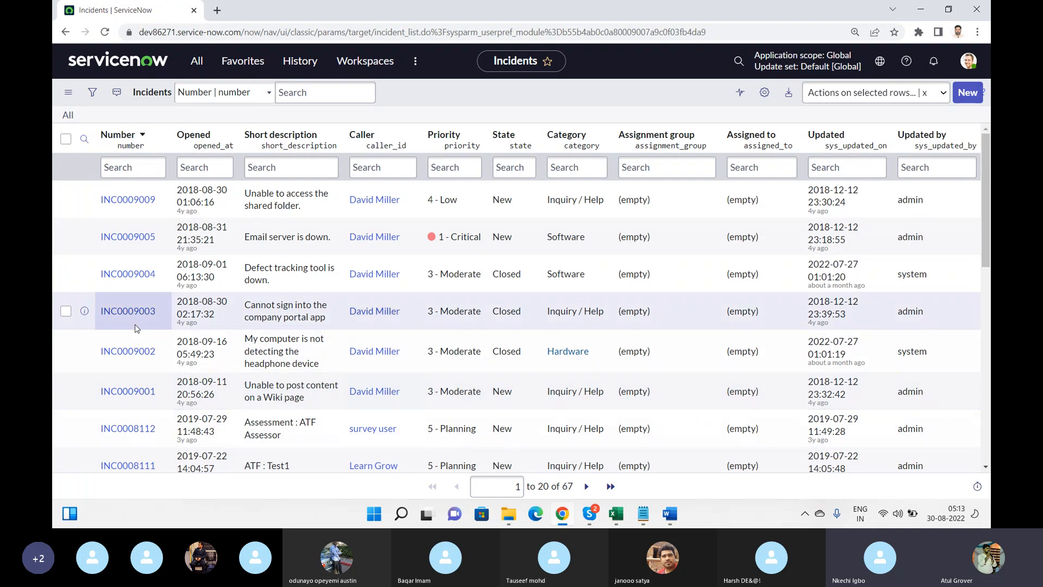
click(66, 312)
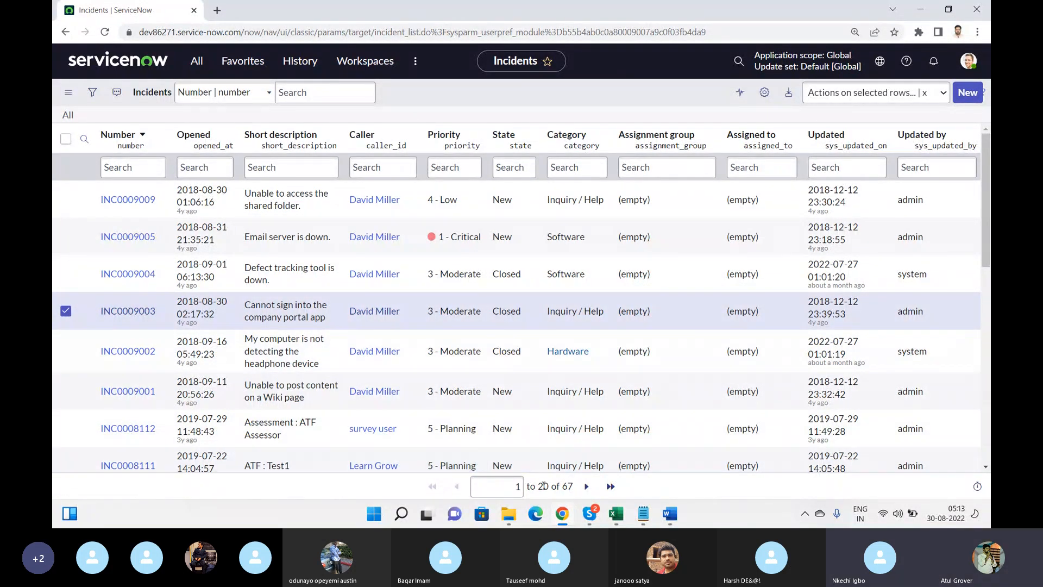
click(591, 490)
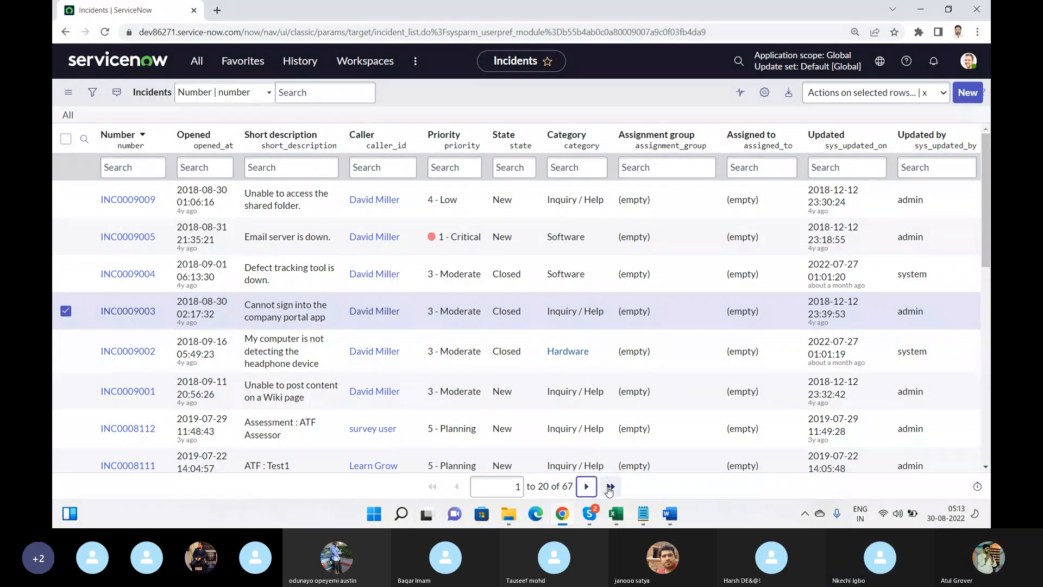
click(610, 487)
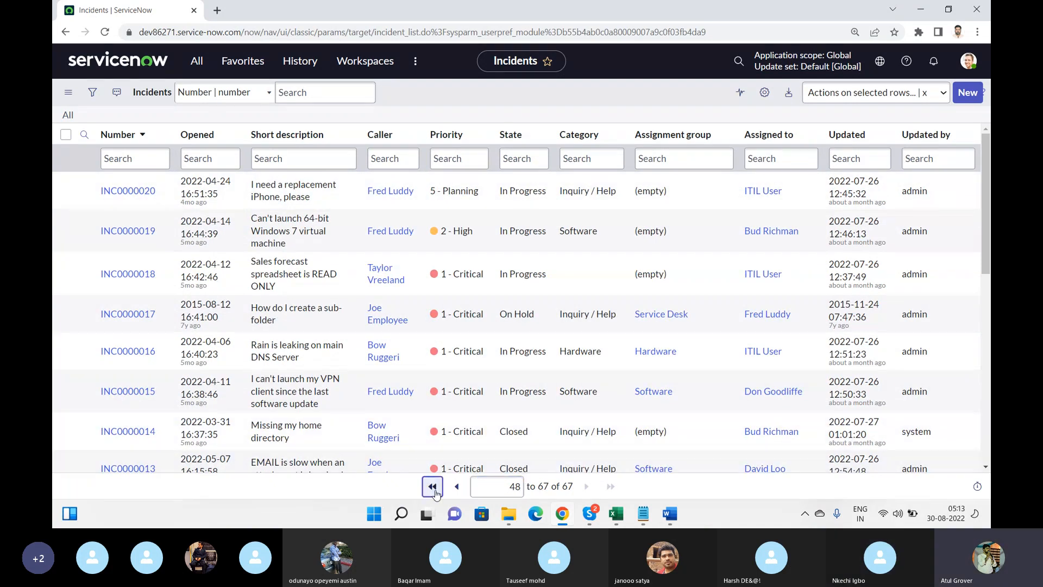
click(432, 487)
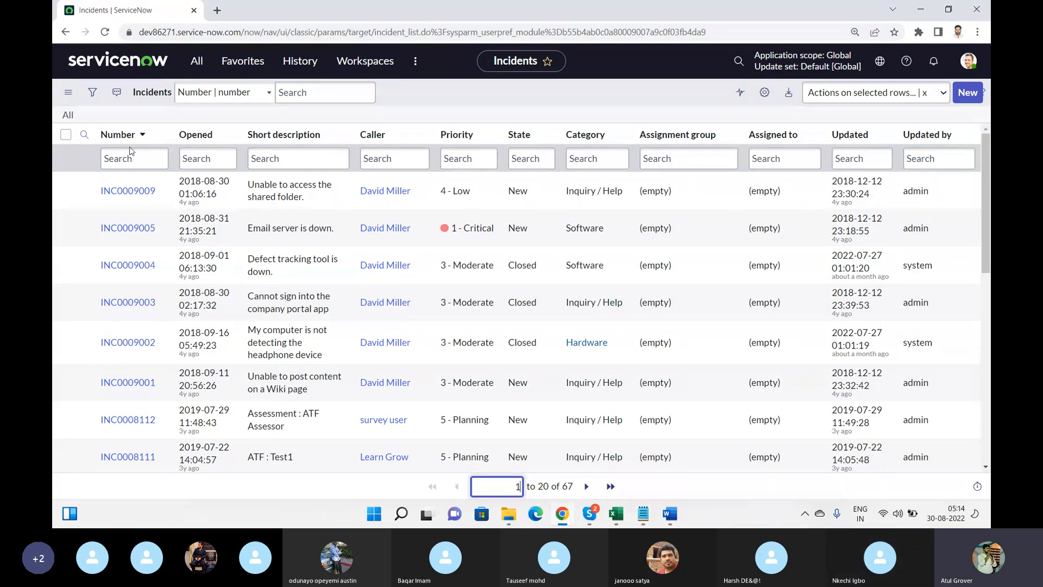
click(111, 157)
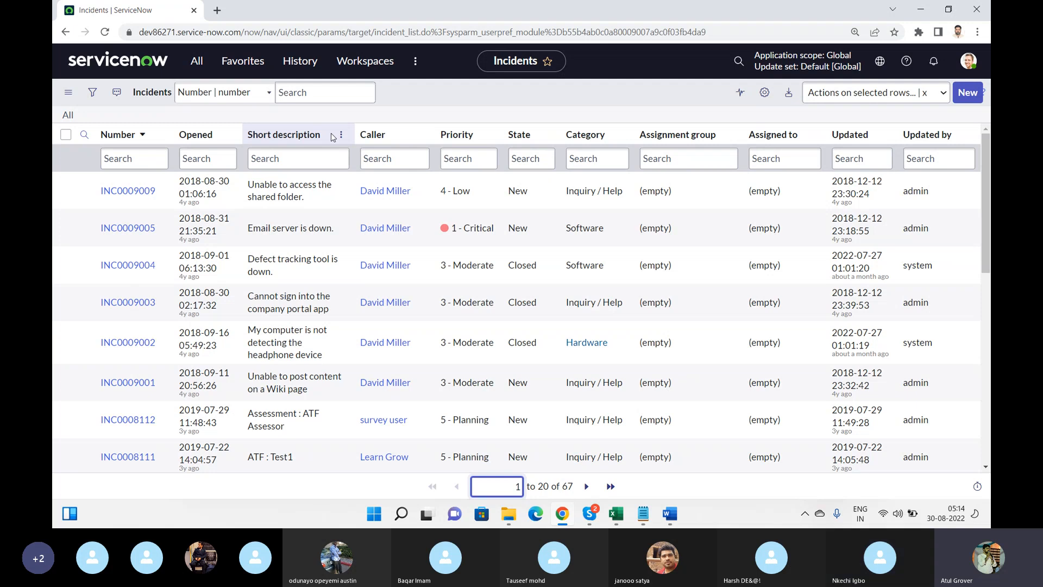
Dismiss Skype's Together Mode notice and check the scene choices without changing them, then return to ServiceNow
key(alt+Tab)
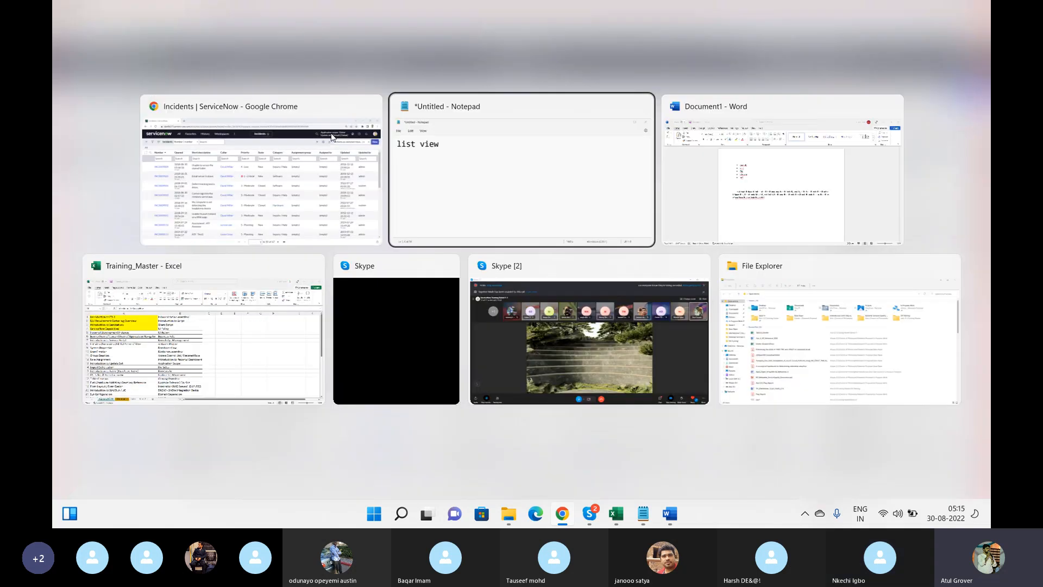
key(alt+Tab)
key(alt+Tab)
key(alt+Tab)
key(alt+Tab)
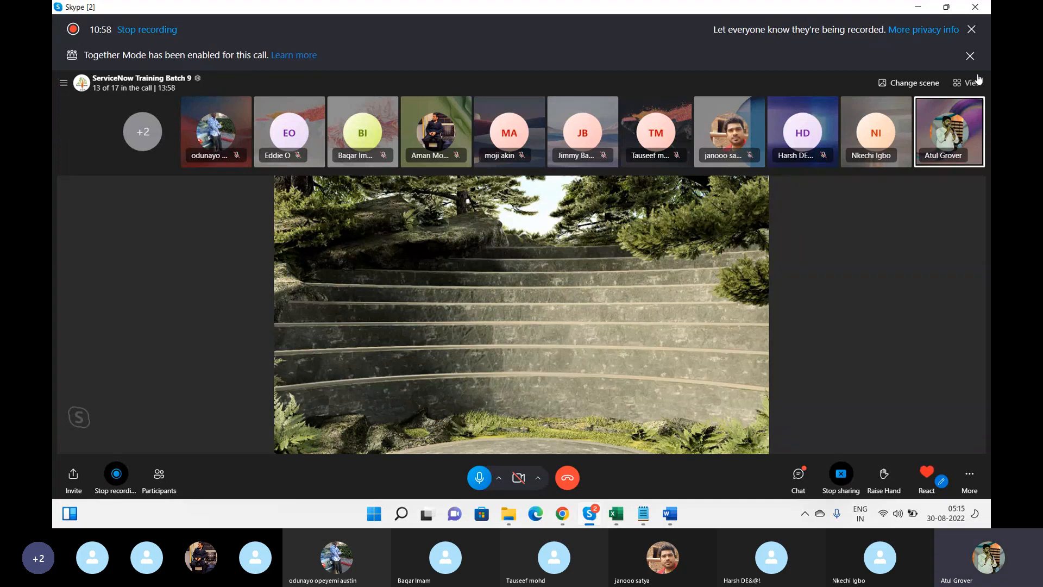
click(971, 59)
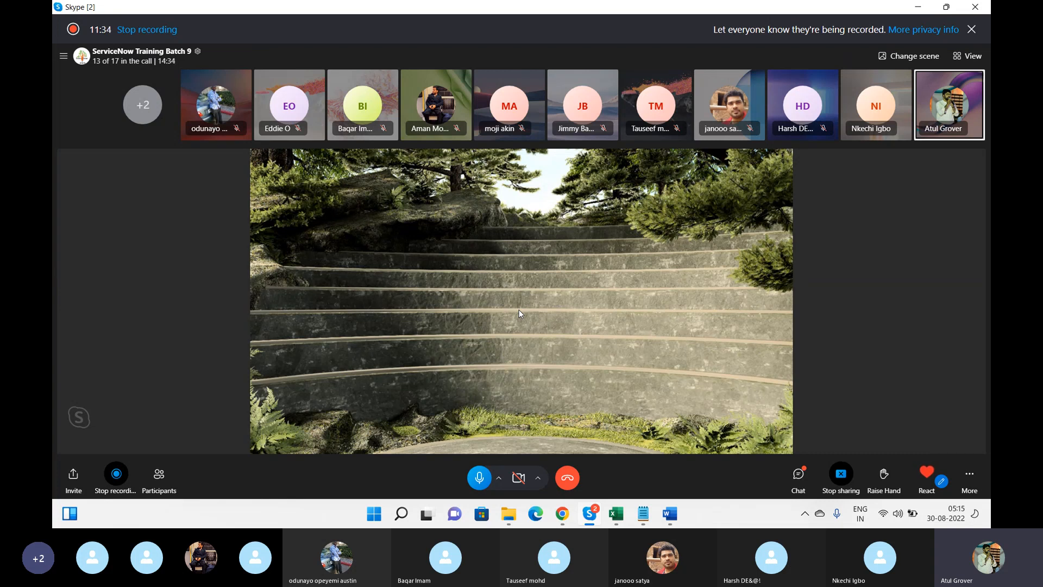
click(918, 57)
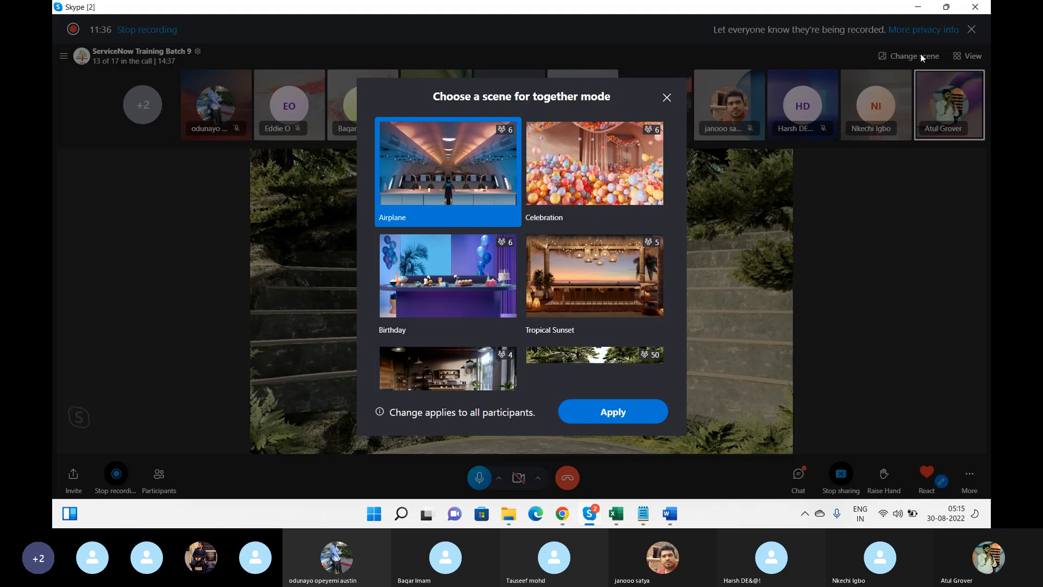
click(667, 98)
key(alt+Tab)
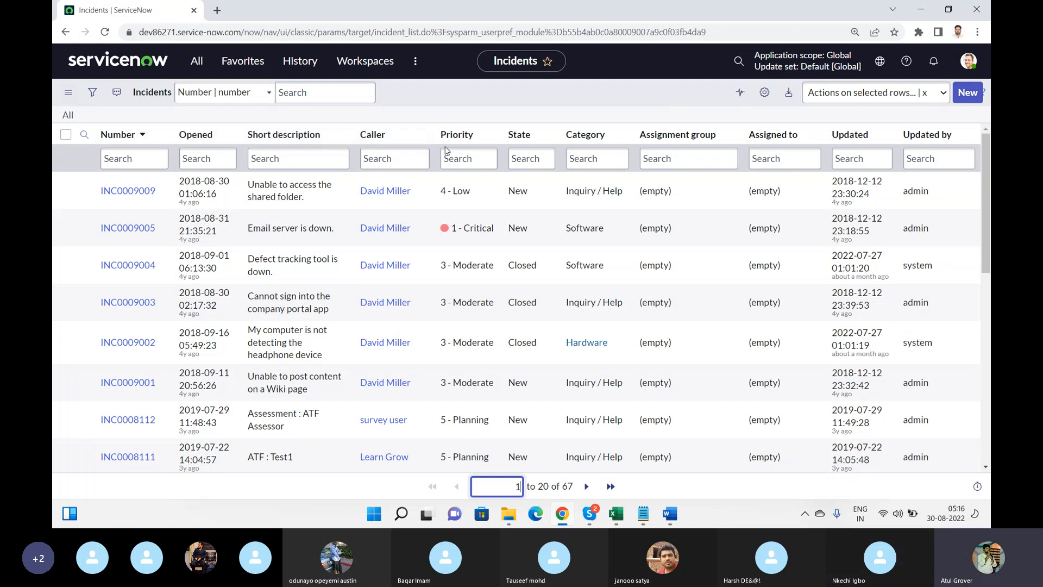
Check the incident list's View options, then bring the Skype training call back to the front
click(76, 98)
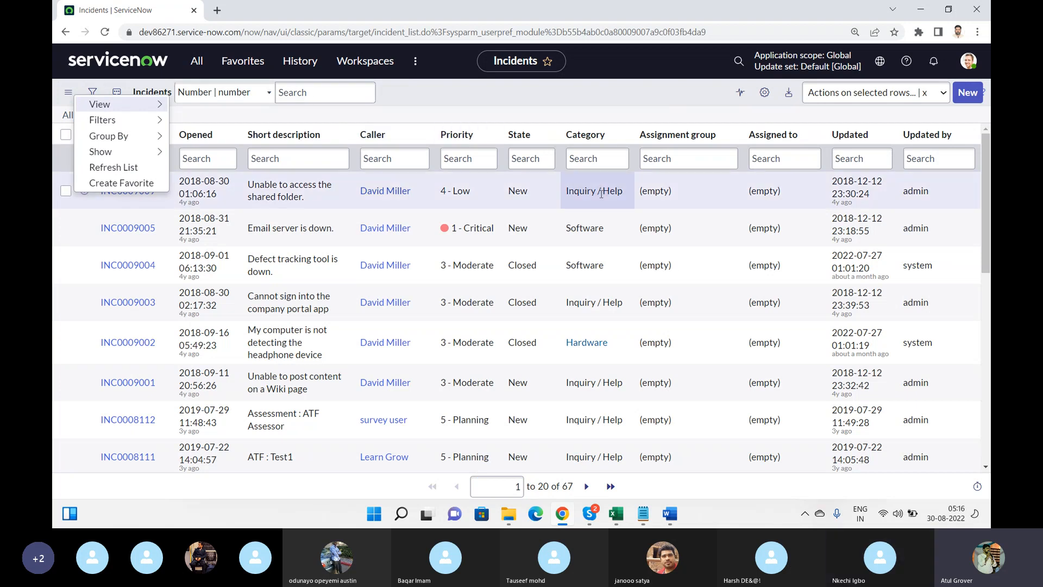
key(Escape)
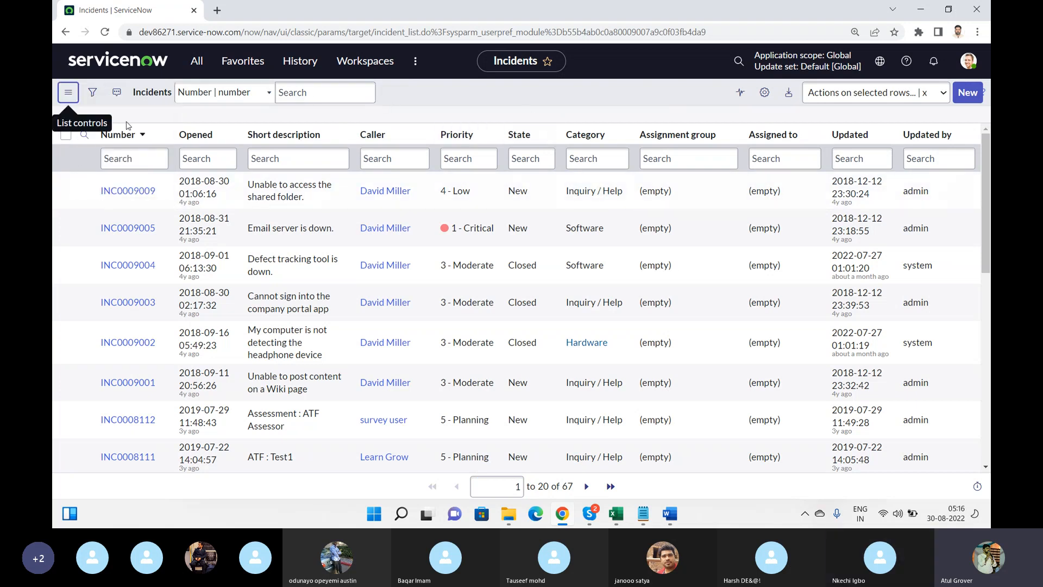
click(67, 94)
mouse_move(111, 101)
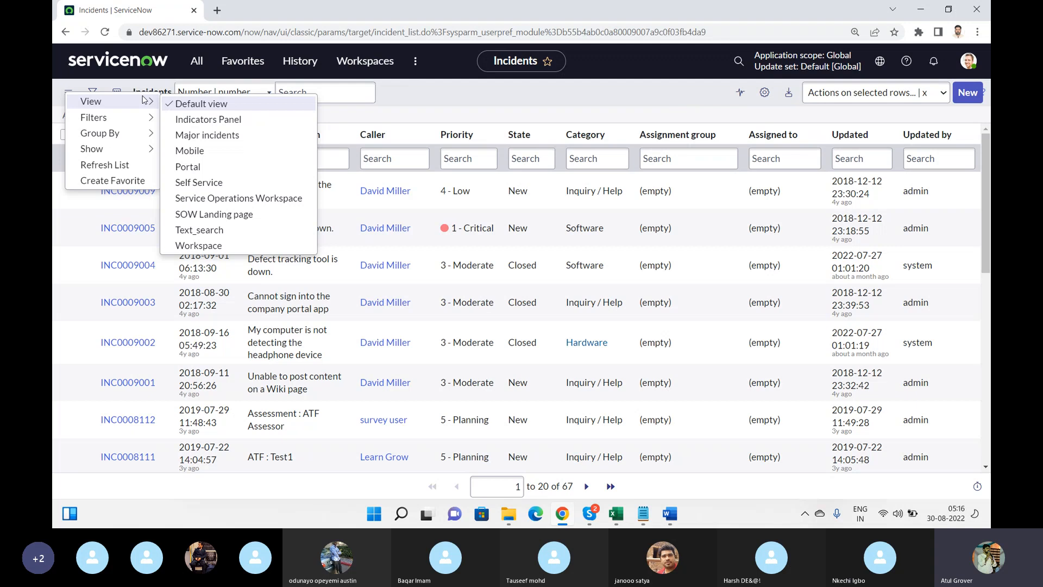
key(alt+Tab)
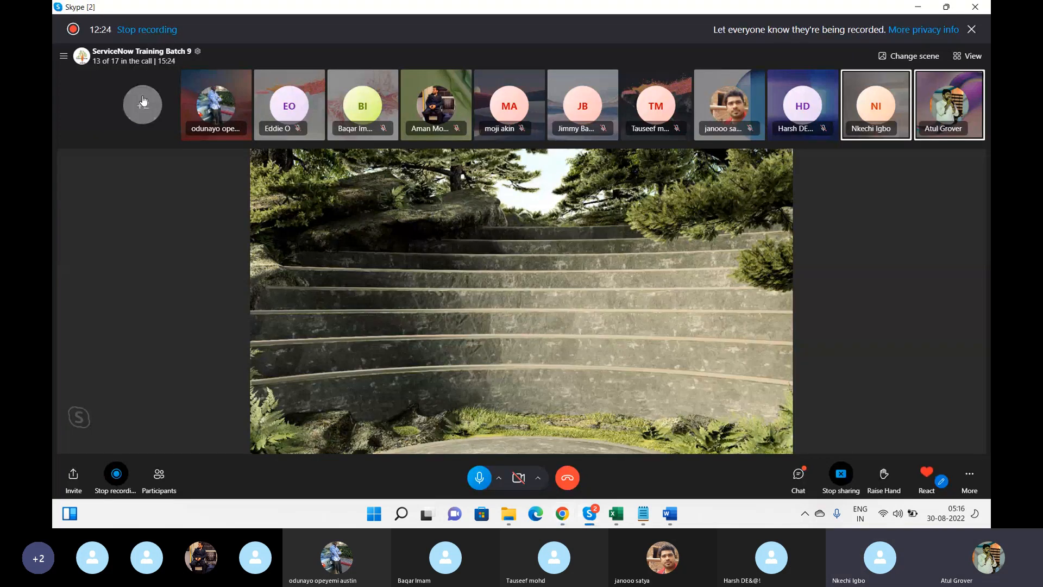
Browse the Together mode scenes without picking one, then switch the call to Large gallery
click(893, 58)
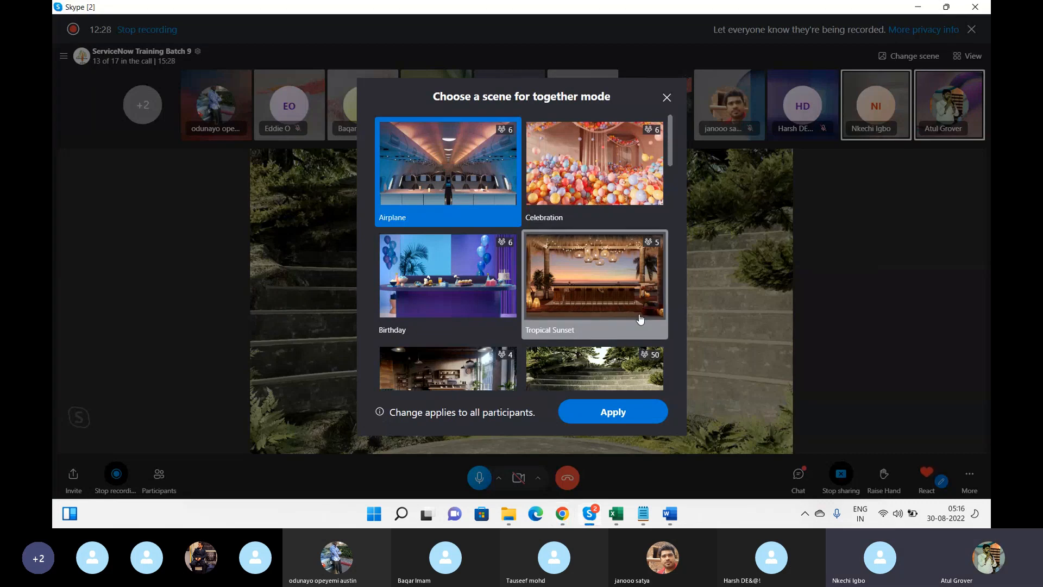
drag(670, 123, 699, 350)
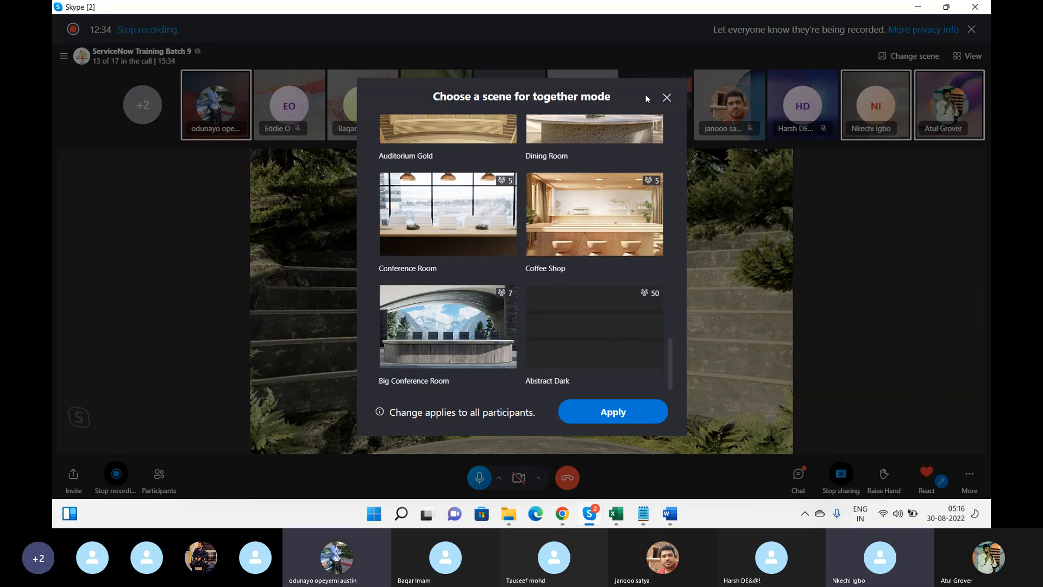
click(668, 98)
click(966, 56)
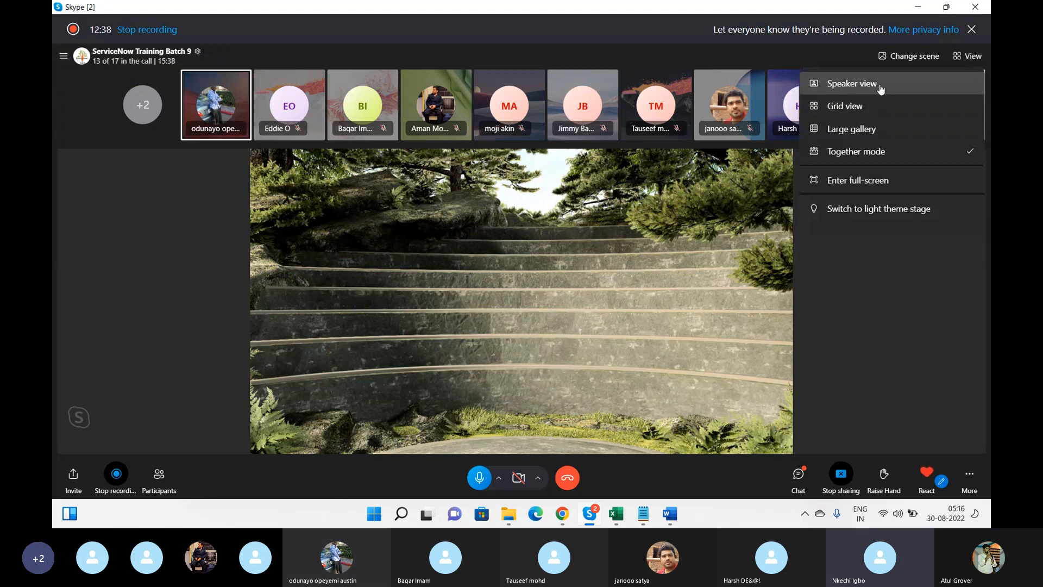
click(877, 129)
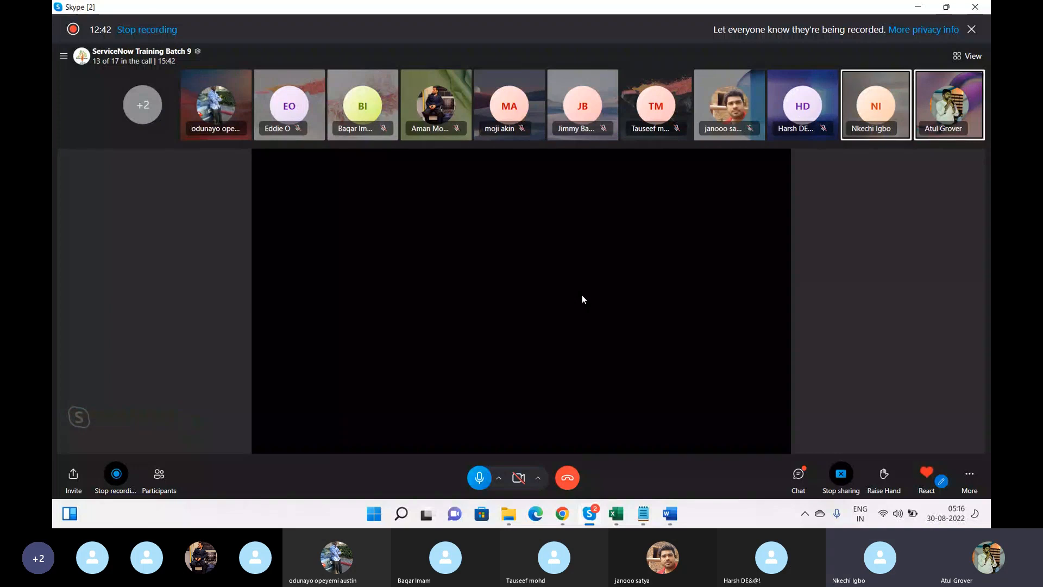
Put the call in Grid view, mute two participants, and return to the ServiceNow incident list
click(972, 57)
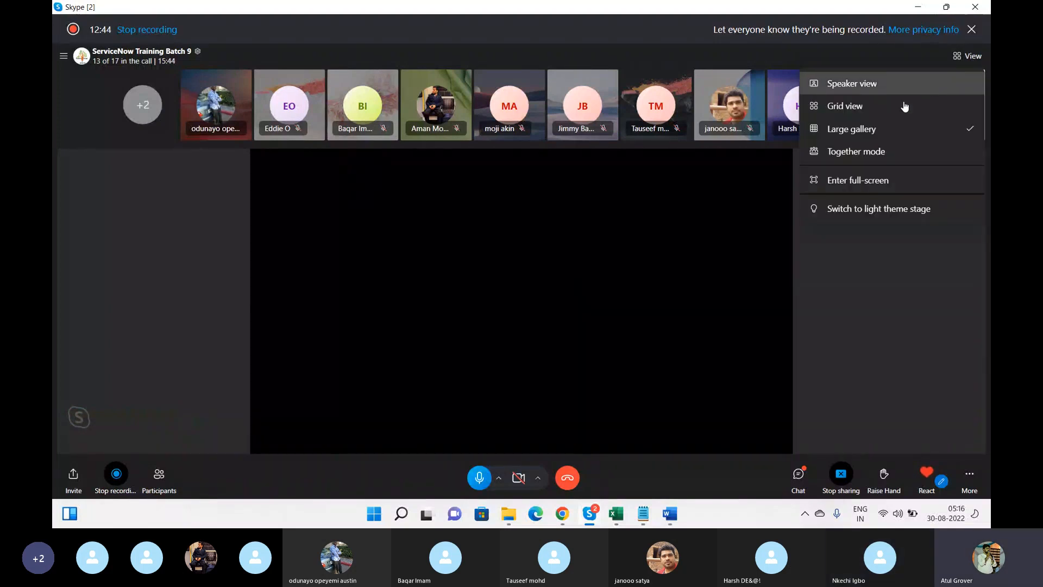
click(870, 109)
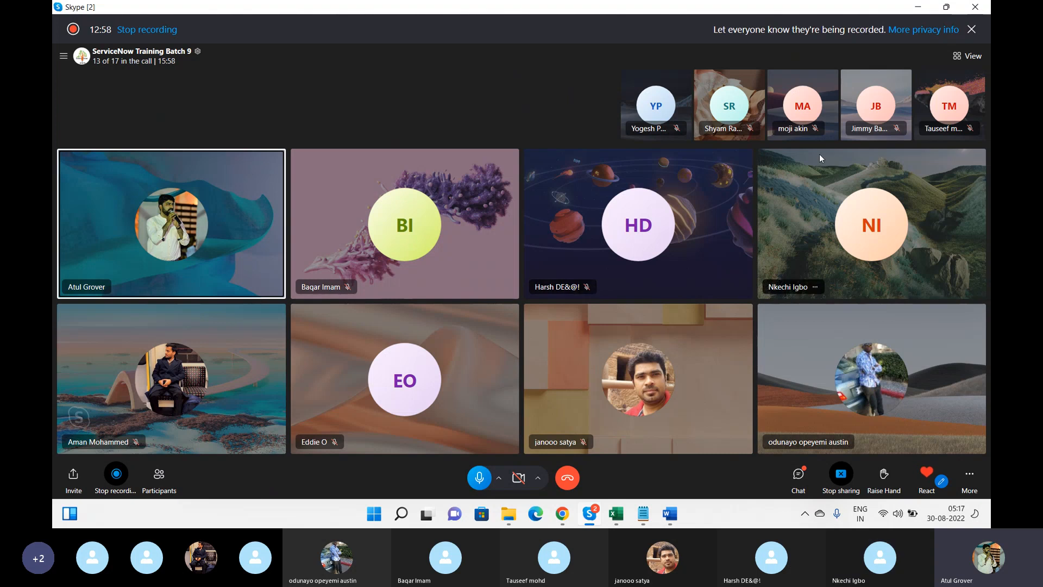
right_click(844, 228)
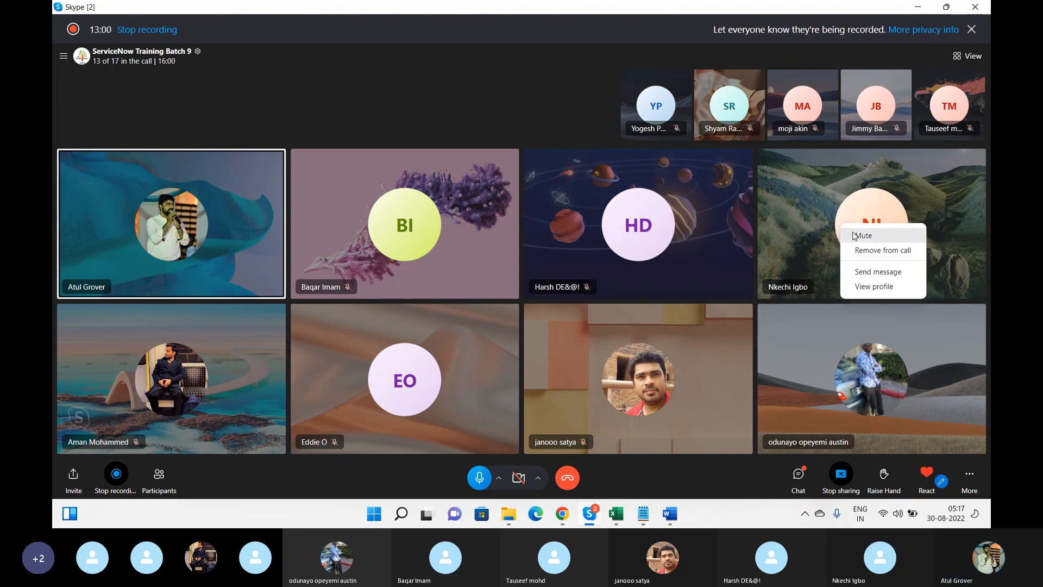
click(857, 233)
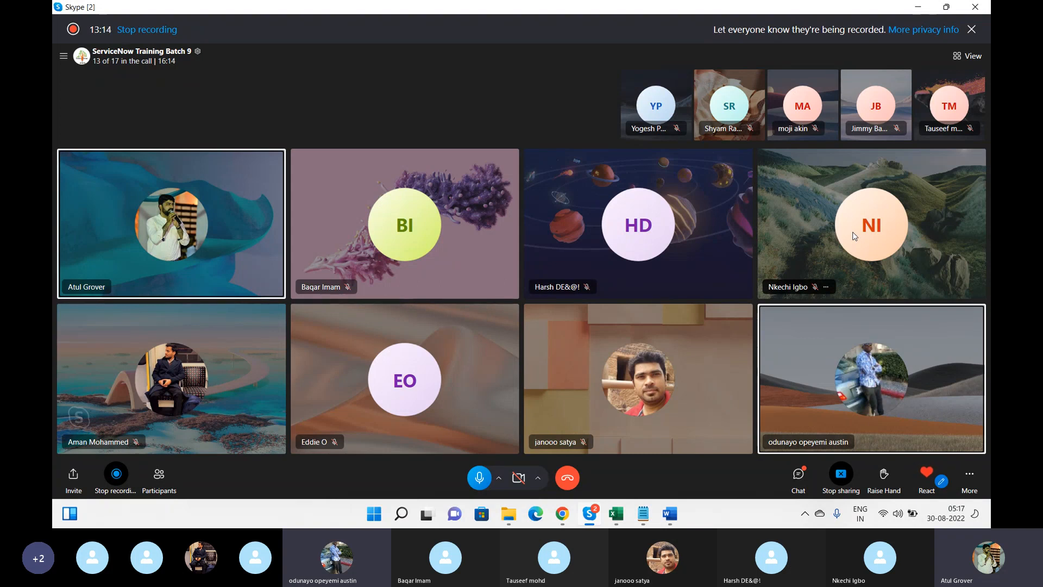
right_click(880, 356)
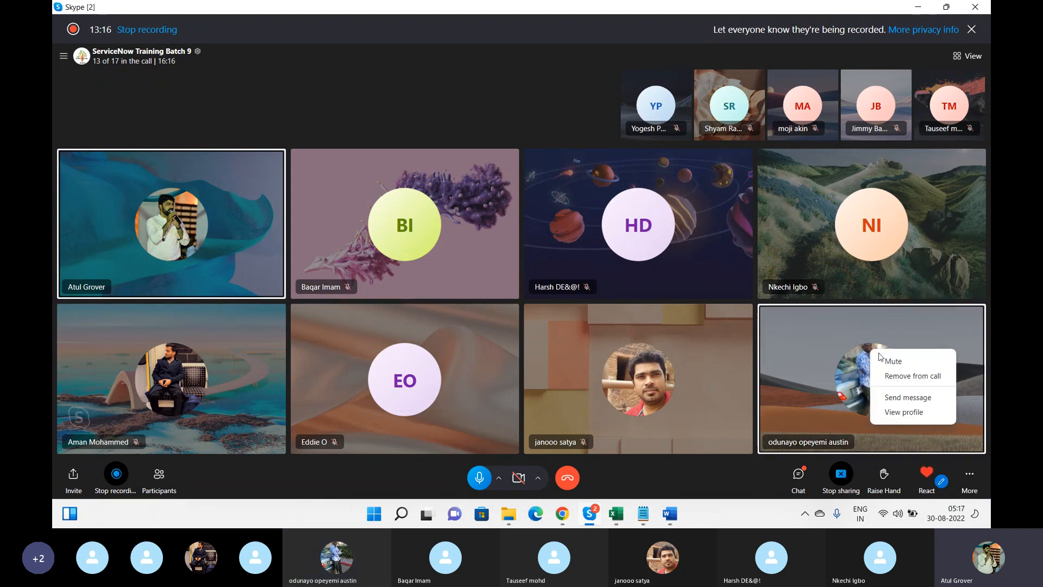
click(891, 361)
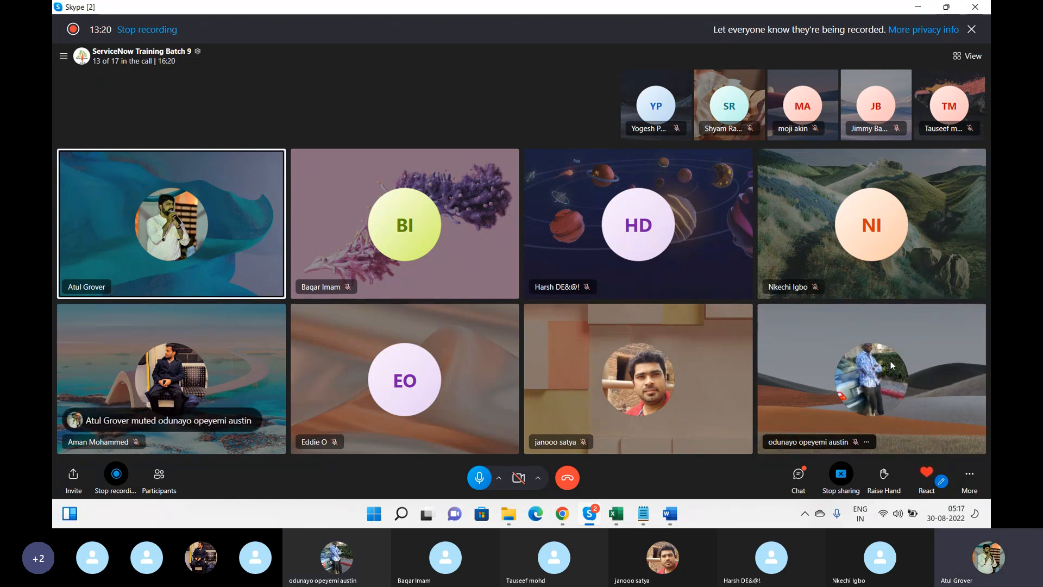
key(alt+Tab)
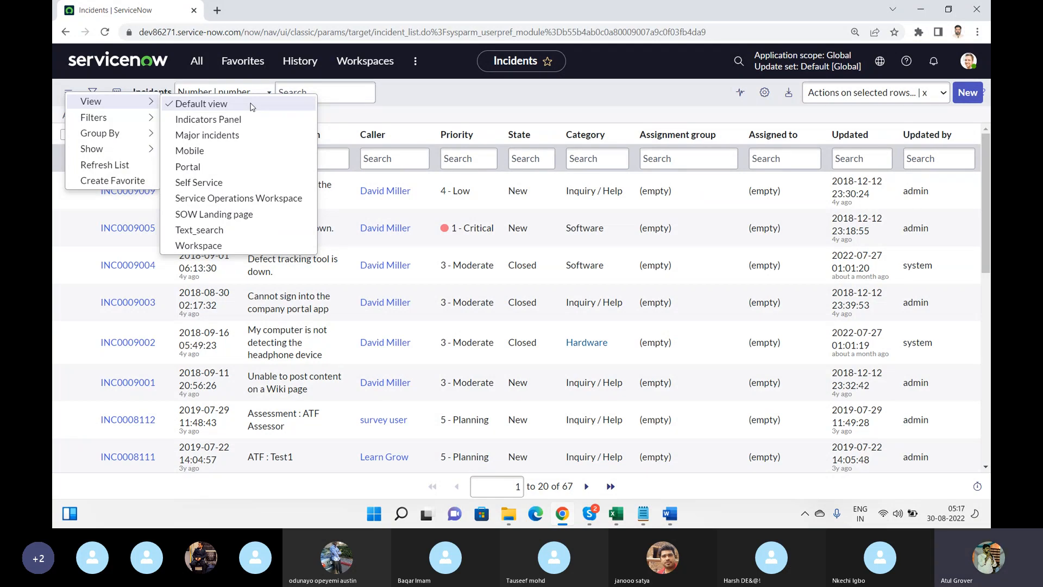
Switch the incident list to the Mobile view, then Self Service, then back to Default view
click(237, 152)
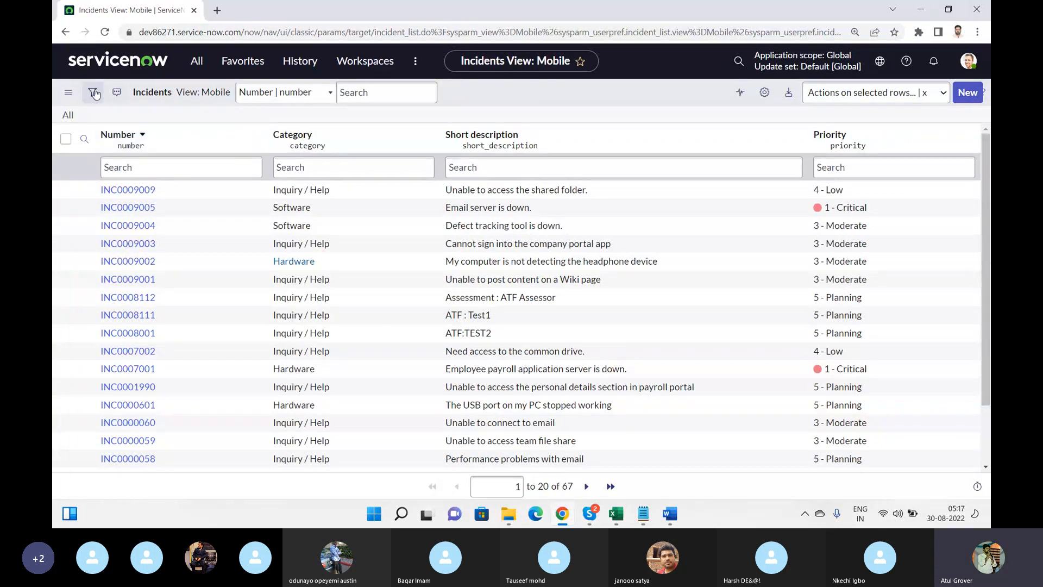
click(68, 92)
mouse_move(108, 101)
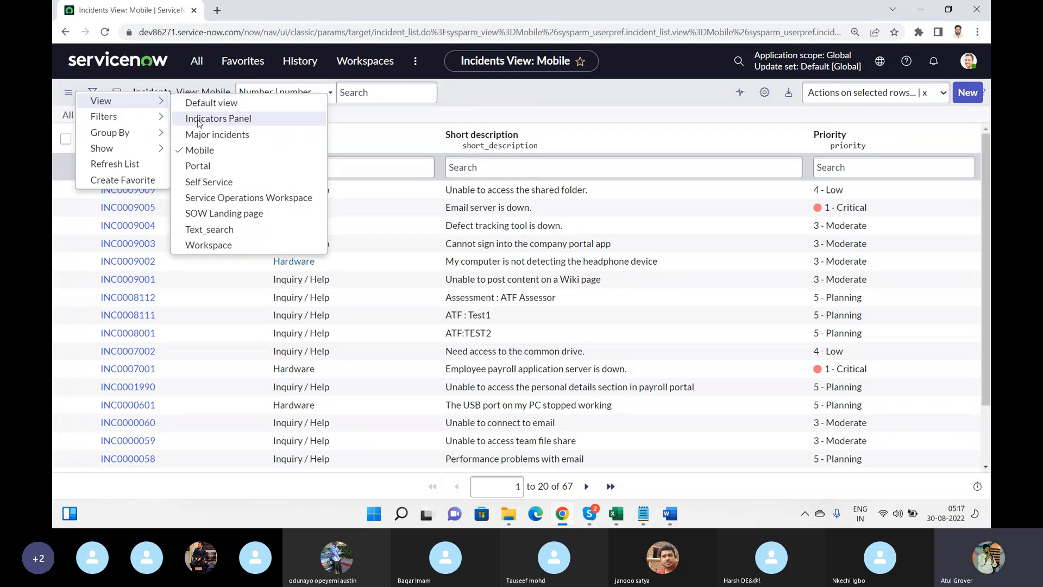
click(210, 183)
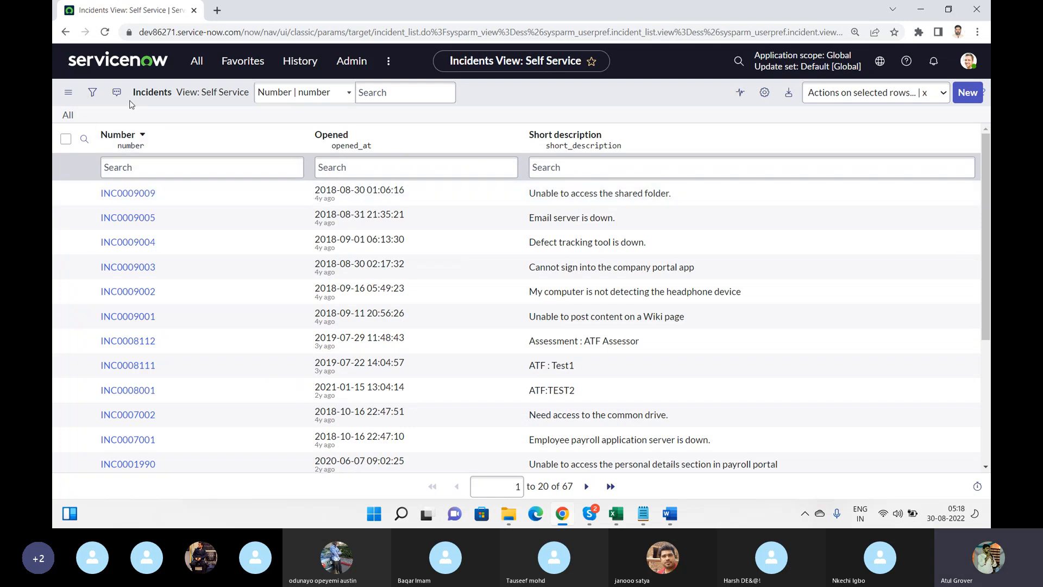
click(68, 93)
mouse_move(93, 100)
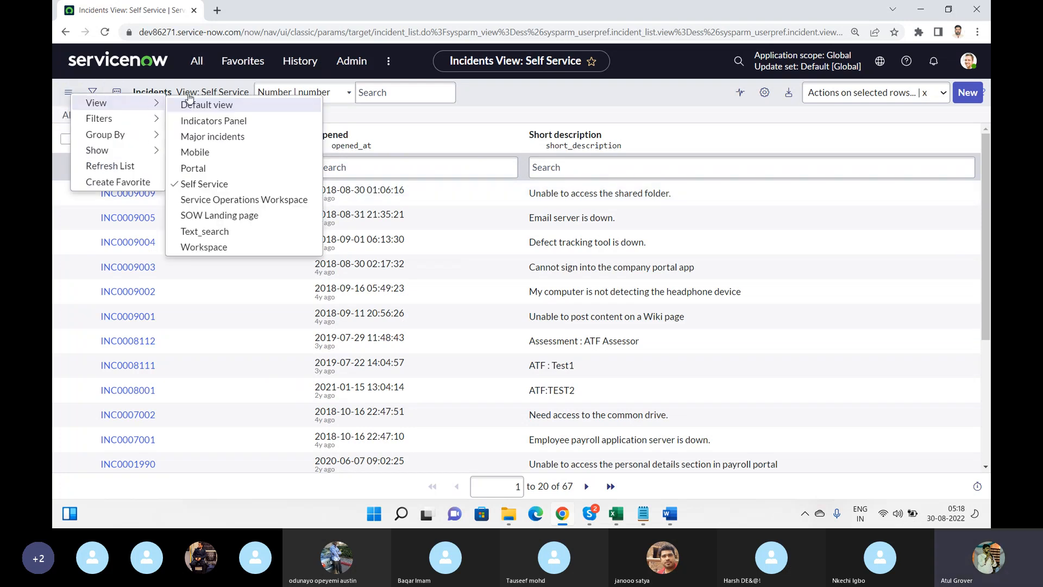
click(200, 106)
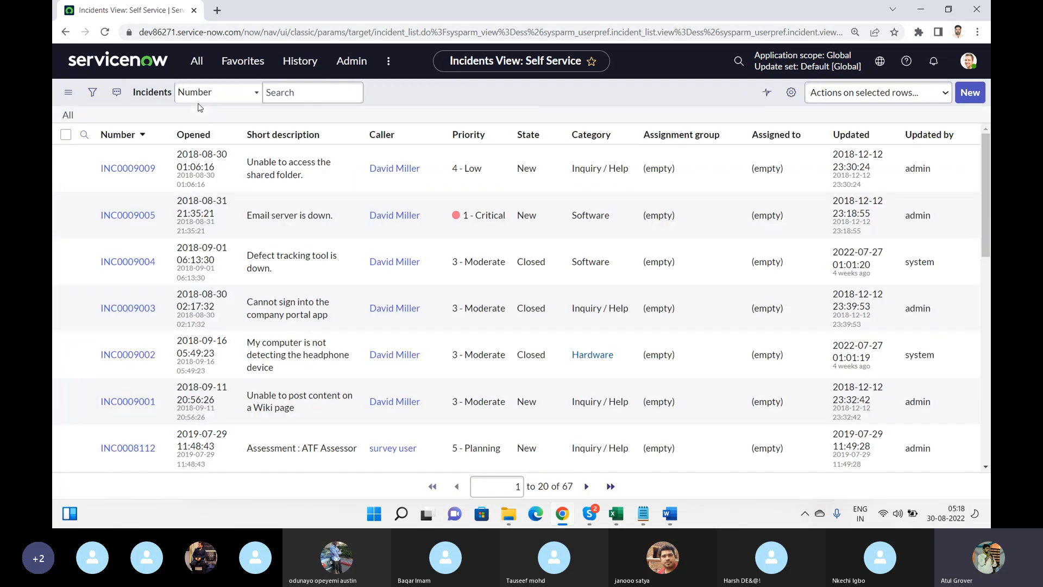
click(68, 93)
mouse_move(147, 115)
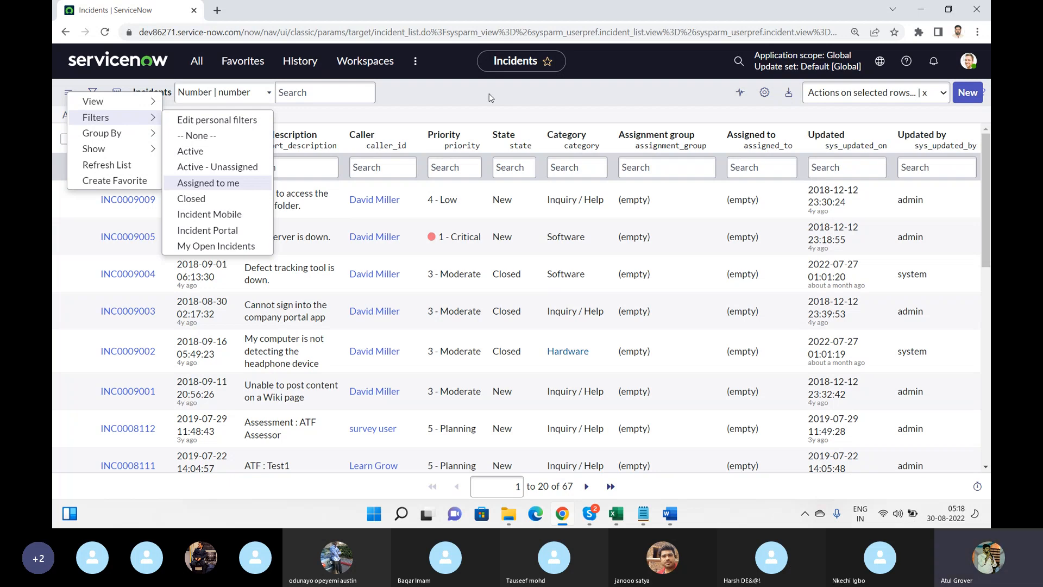
key(Escape)
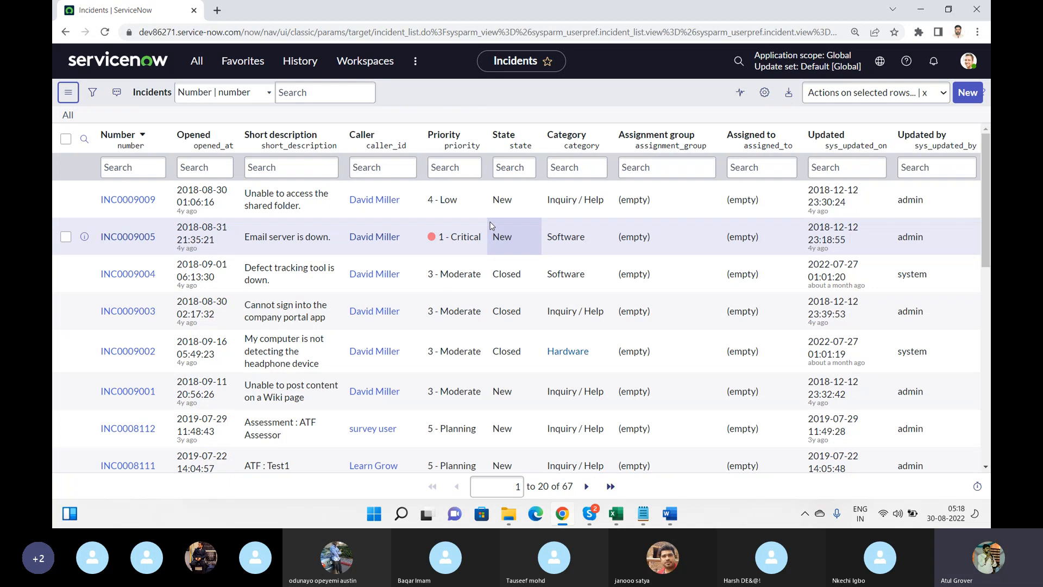
Search the Priority column for '*Critical', leaving 27 Priority 1 - Critical incidents
click(455, 167)
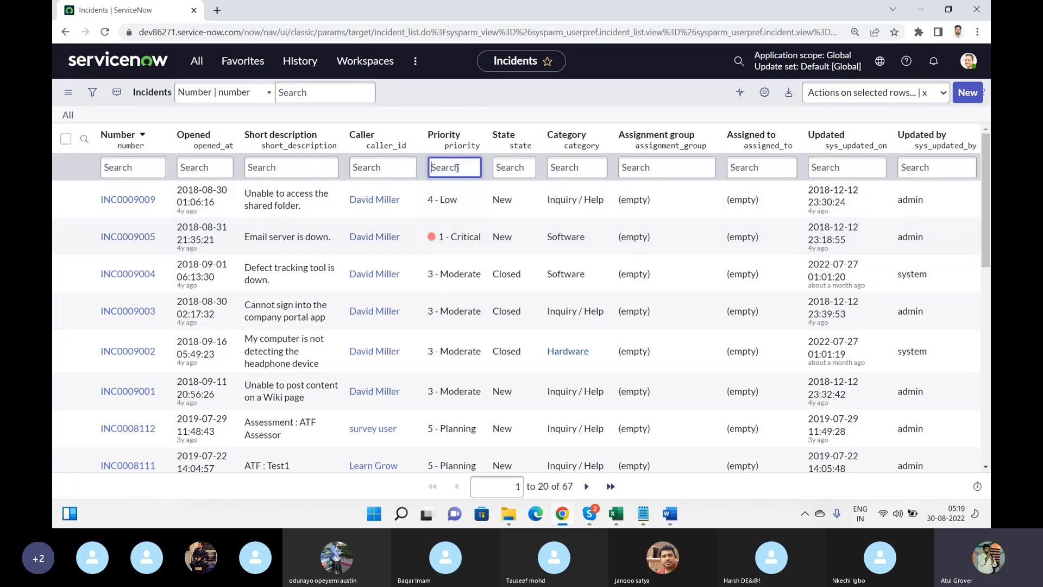
text(*Critical)
drag(434, 165, 421, 170)
key(Return)
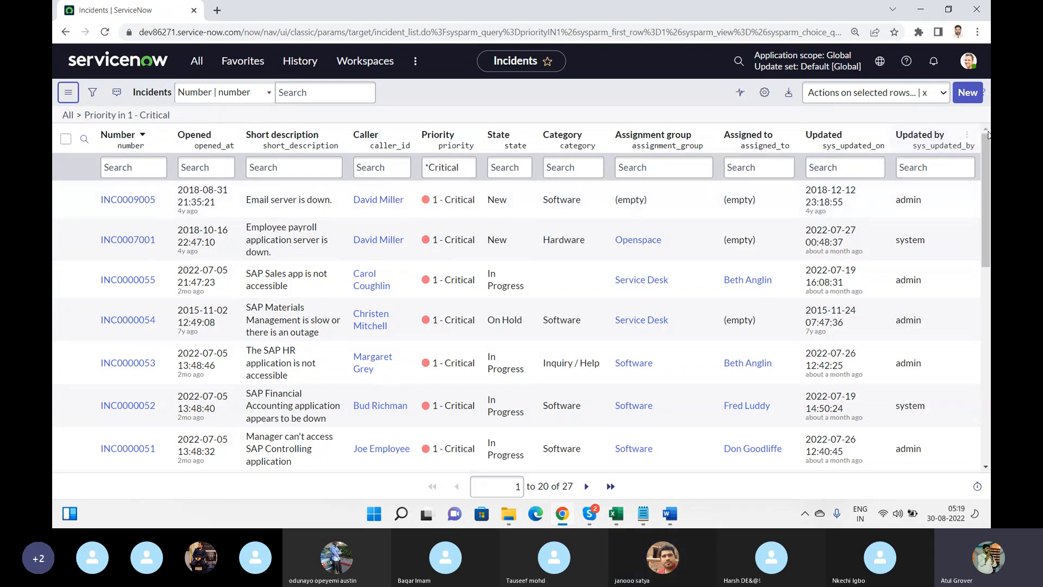
drag(988, 135, 989, 247)
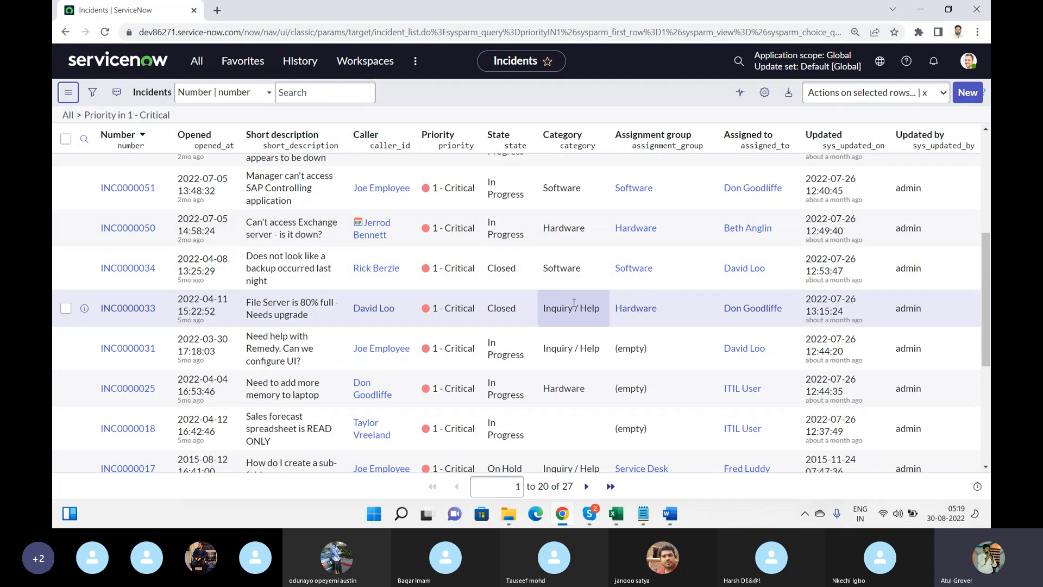
Use Show Matching on an Inquiry / Help category cell to keep only those 9 incidents
right_click(574, 304)
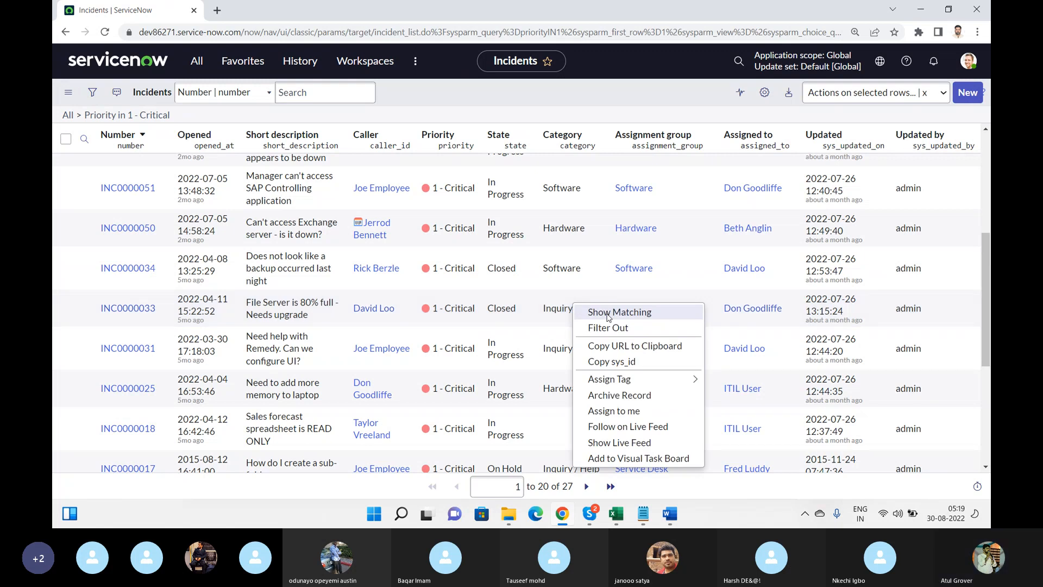
click(608, 314)
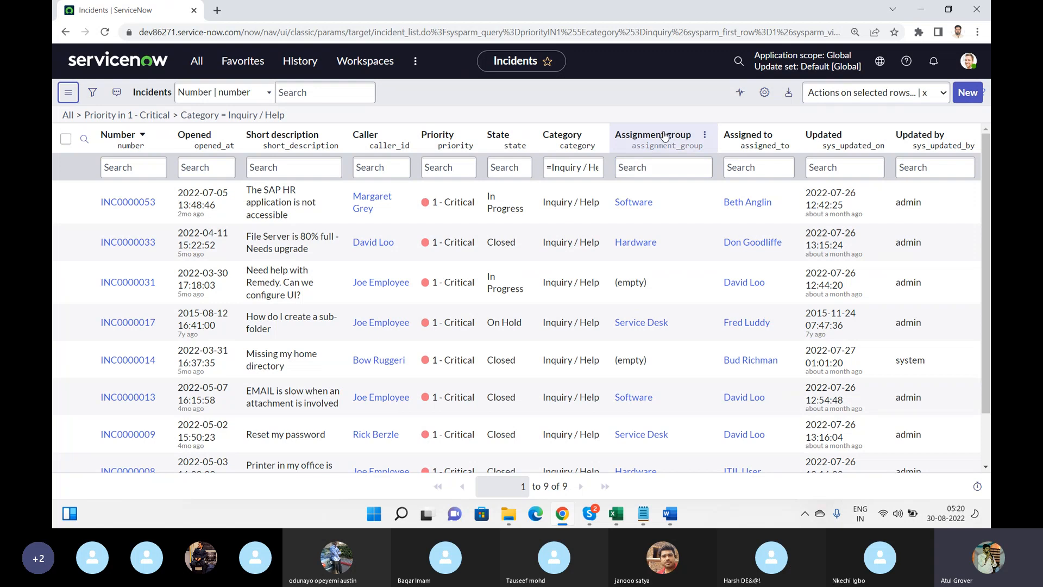
Add an Assignment group = Hardware condition to the filter and run it, leaving two incidents
click(93, 94)
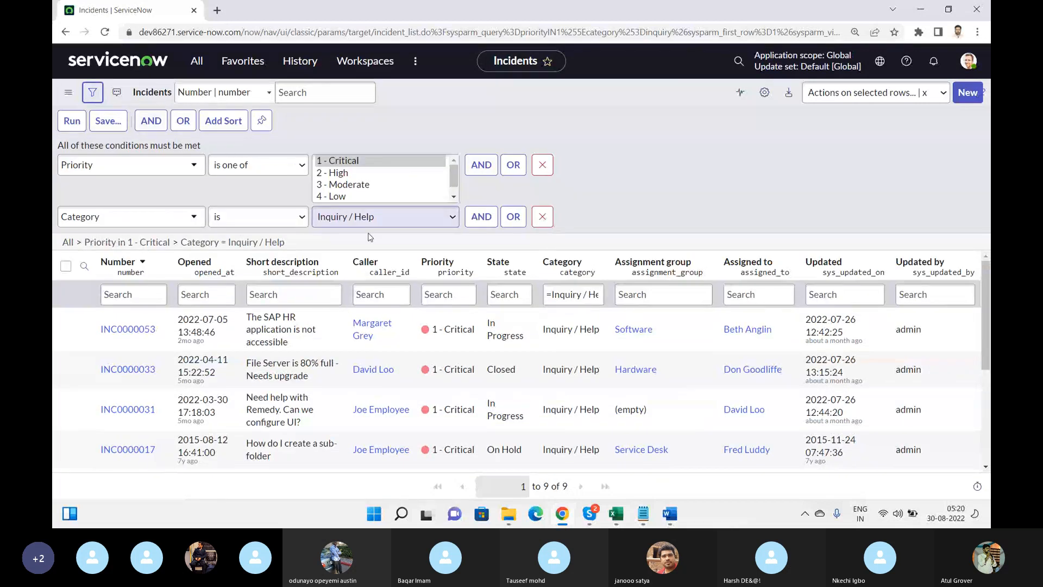
click(482, 216)
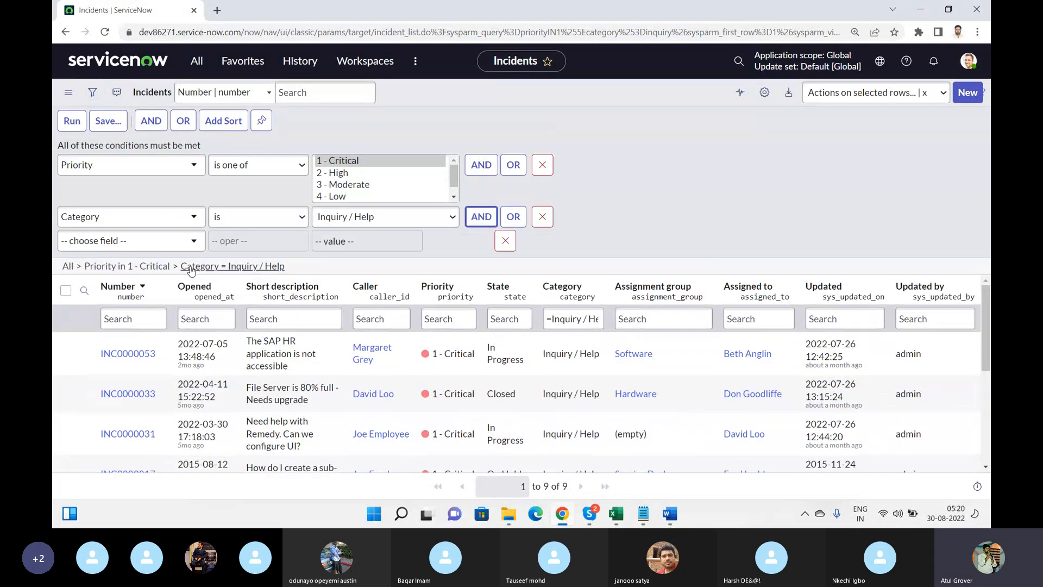
click(132, 249)
text(ass)
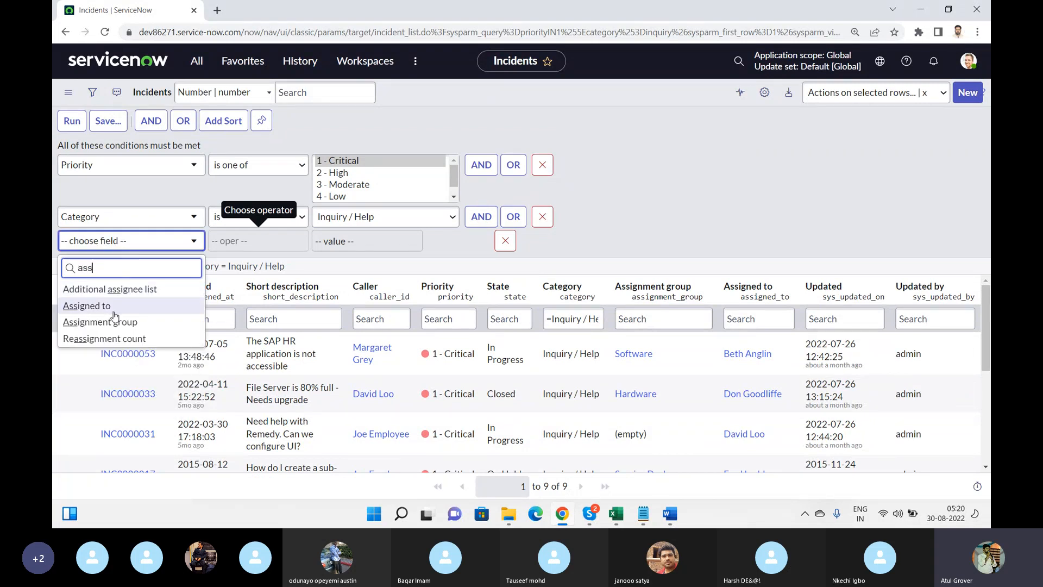
click(163, 323)
click(352, 241)
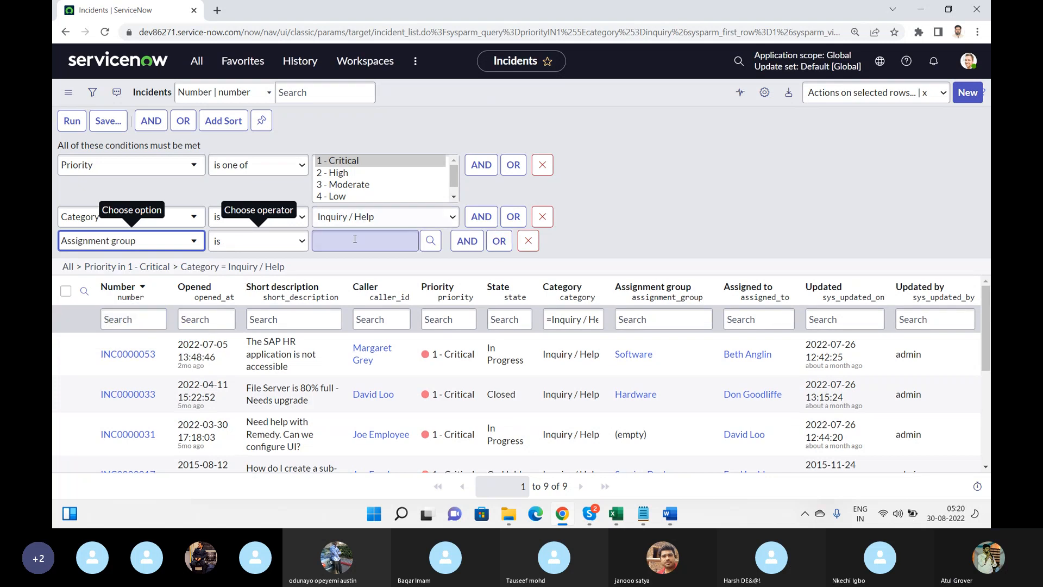
text(Hard)
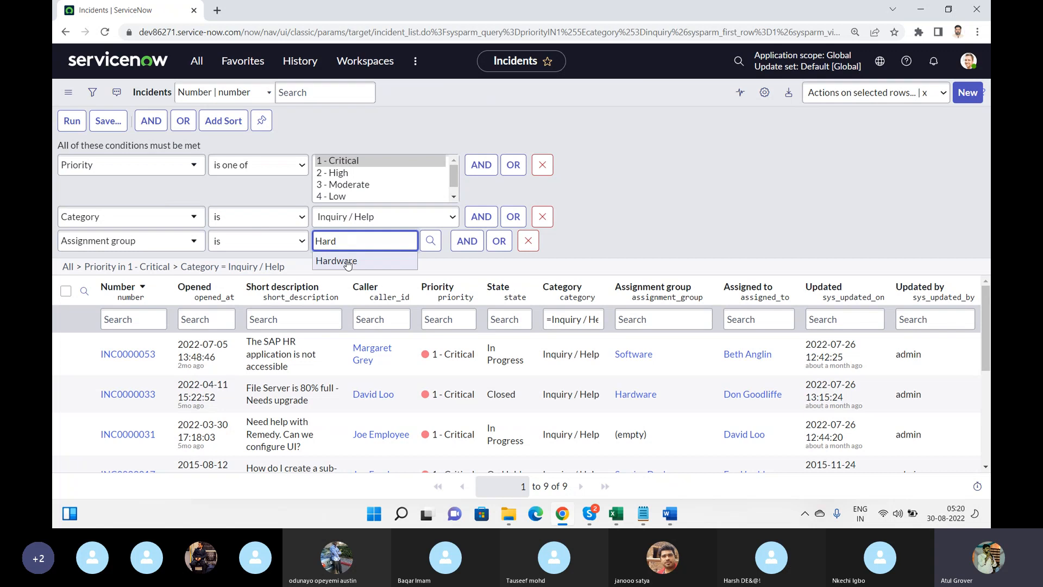
click(347, 262)
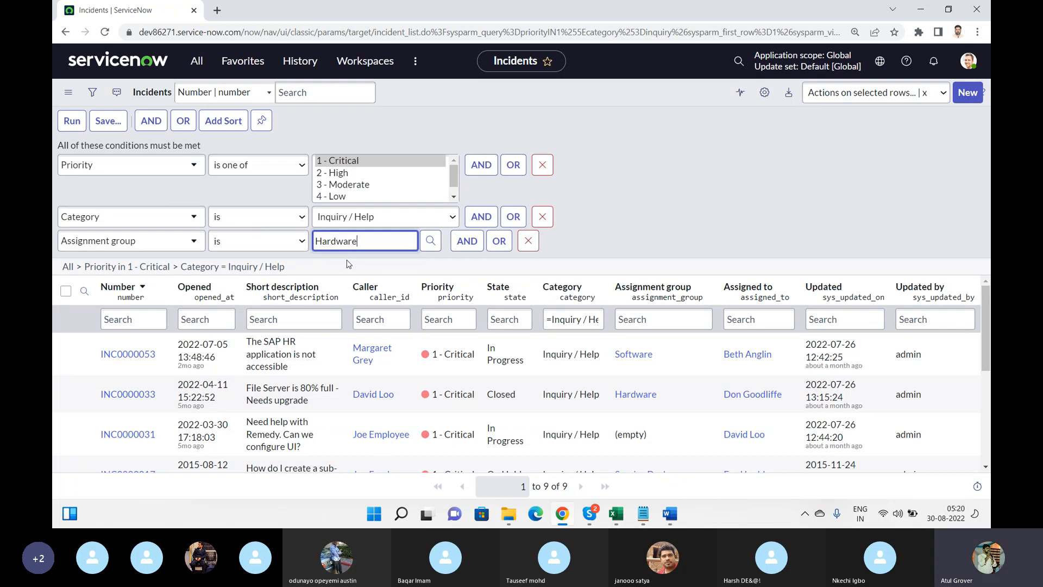
click(72, 120)
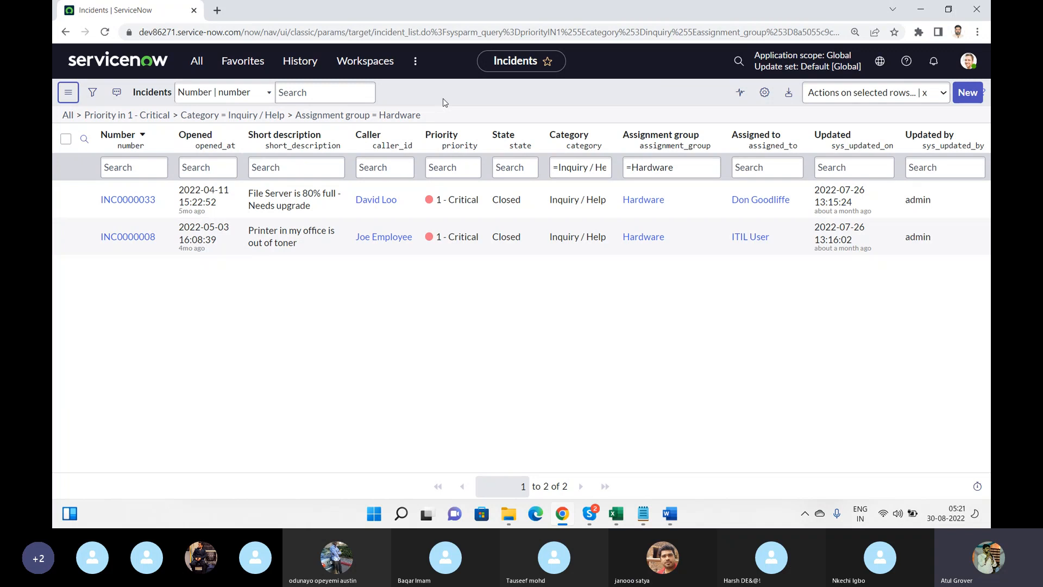
Create a favourite 'LNG World' for the filtered list with a magenta colour and shopping-cart icon
click(73, 96)
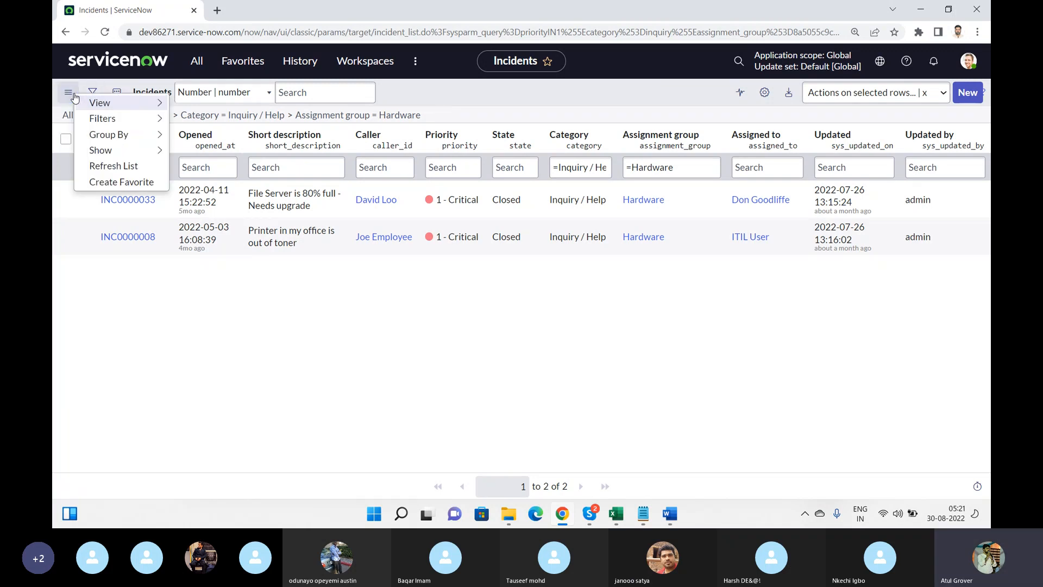
click(130, 184)
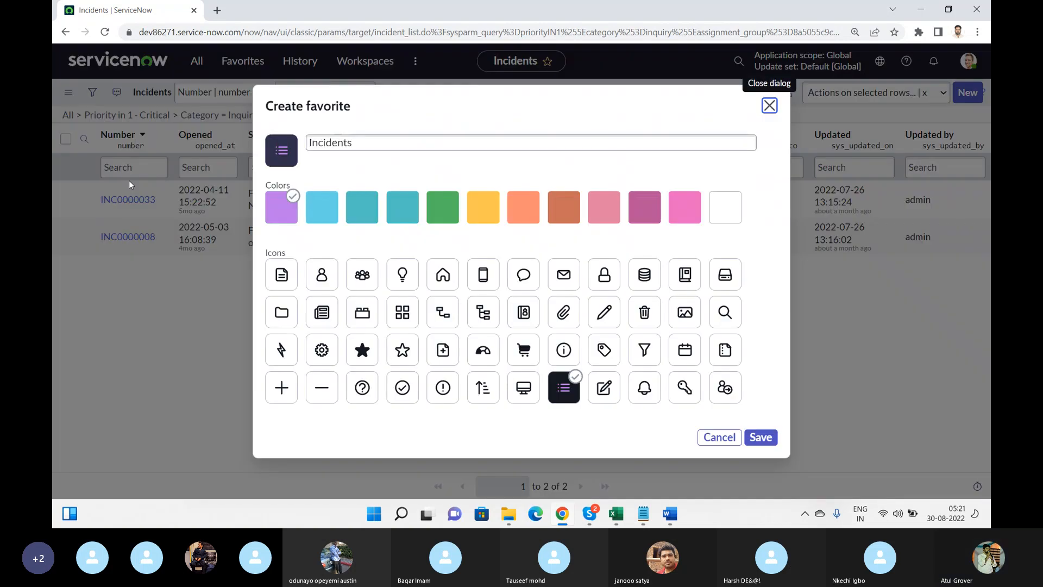
key(Tab)
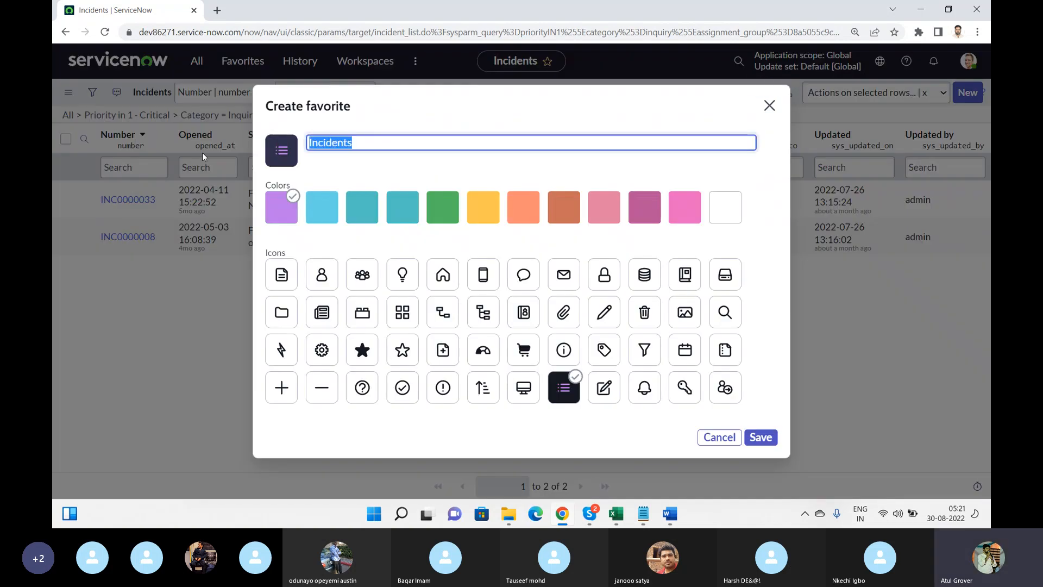
text(P1 C)
key(BackSpace)
key(BackSpace)
key(BackSpace)
key(BackSpace)
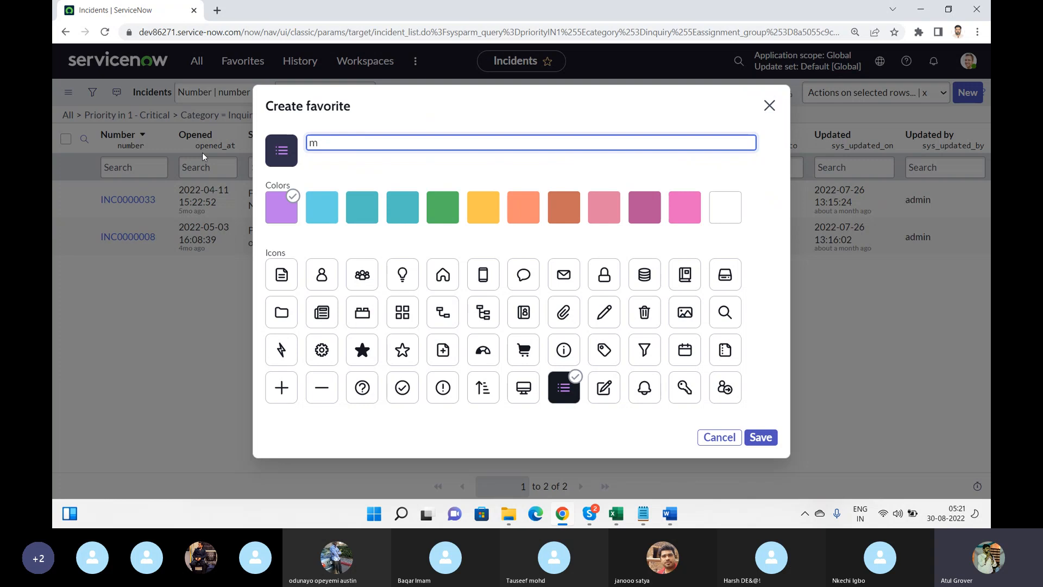
text(LNG W)
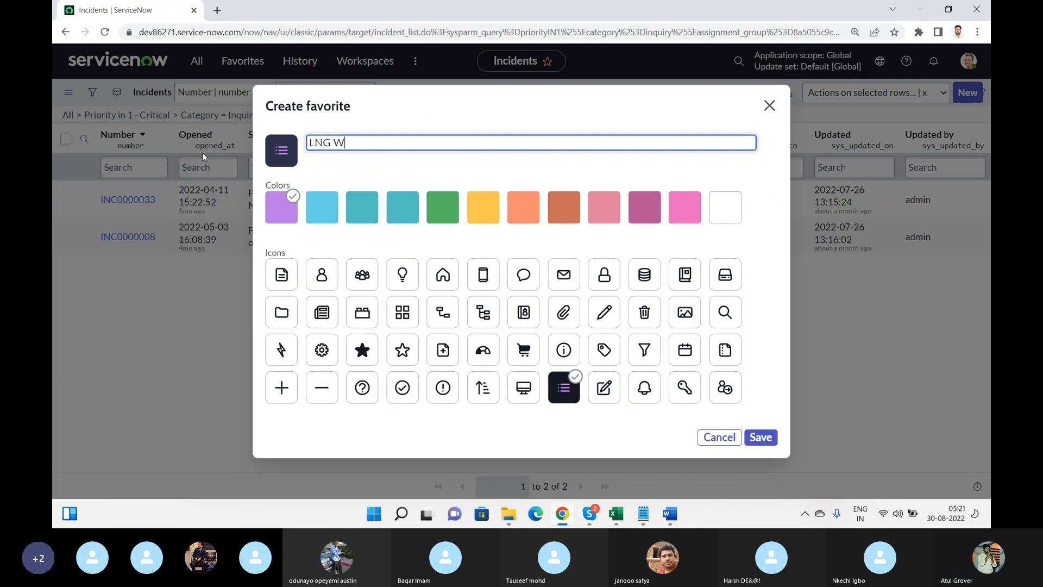
text(orld)
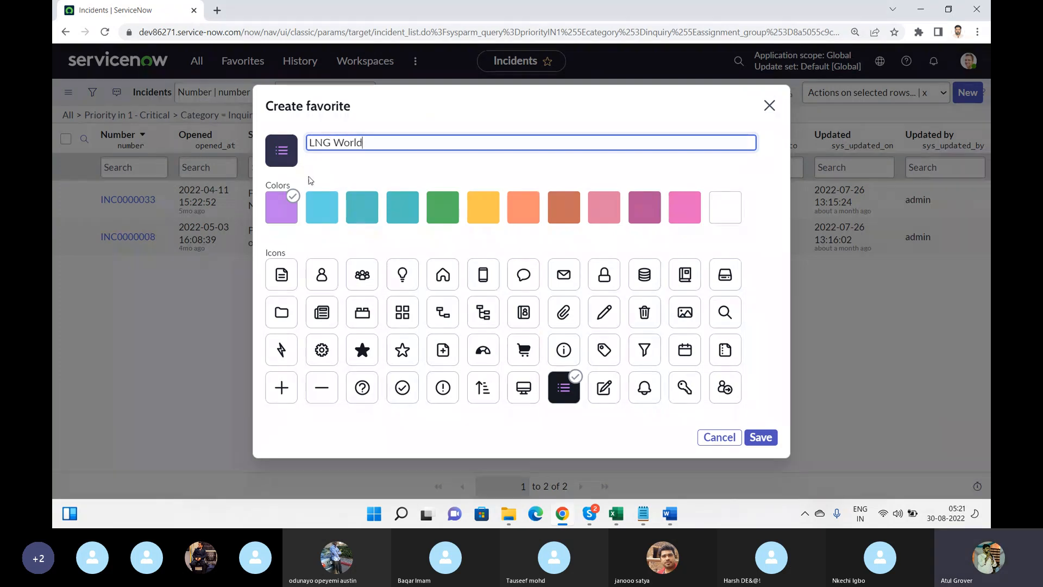
click(606, 209)
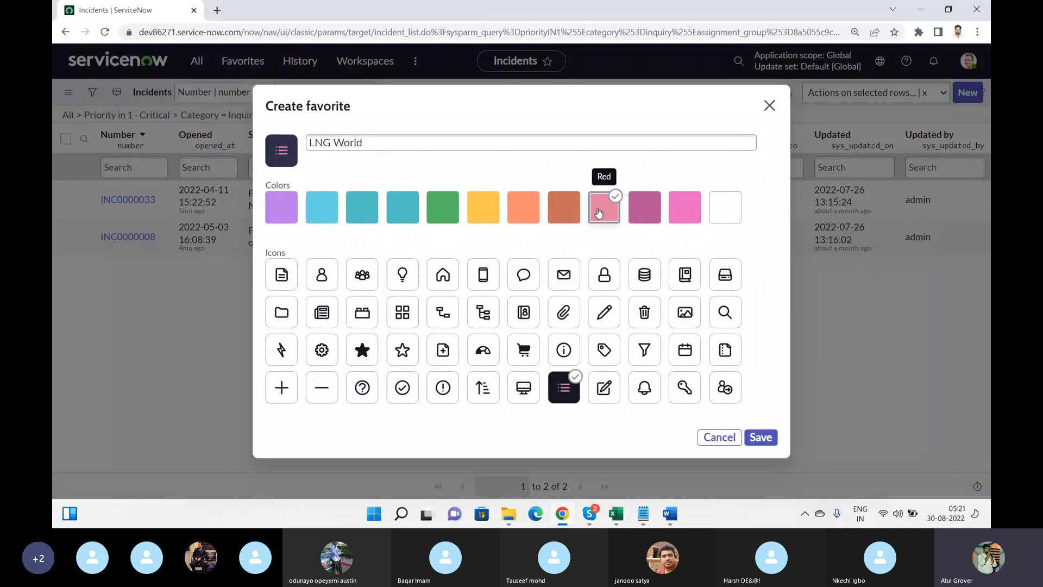
click(647, 208)
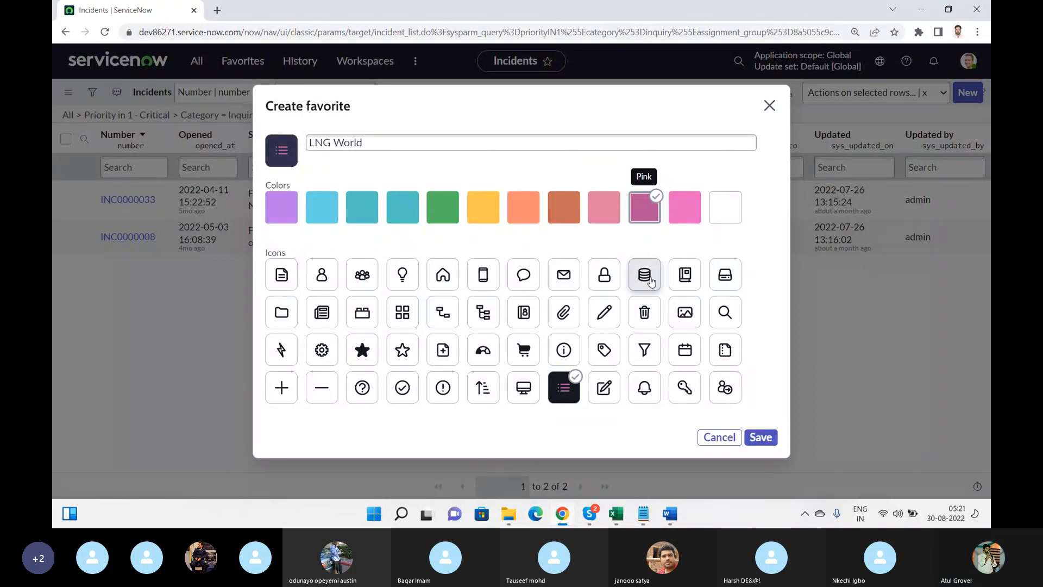
click(524, 351)
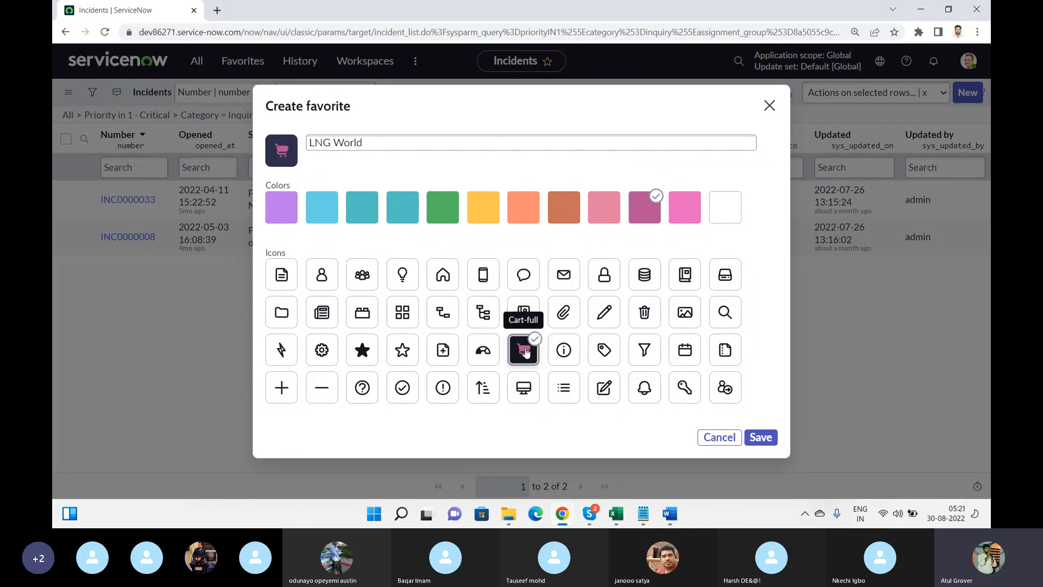
click(762, 439)
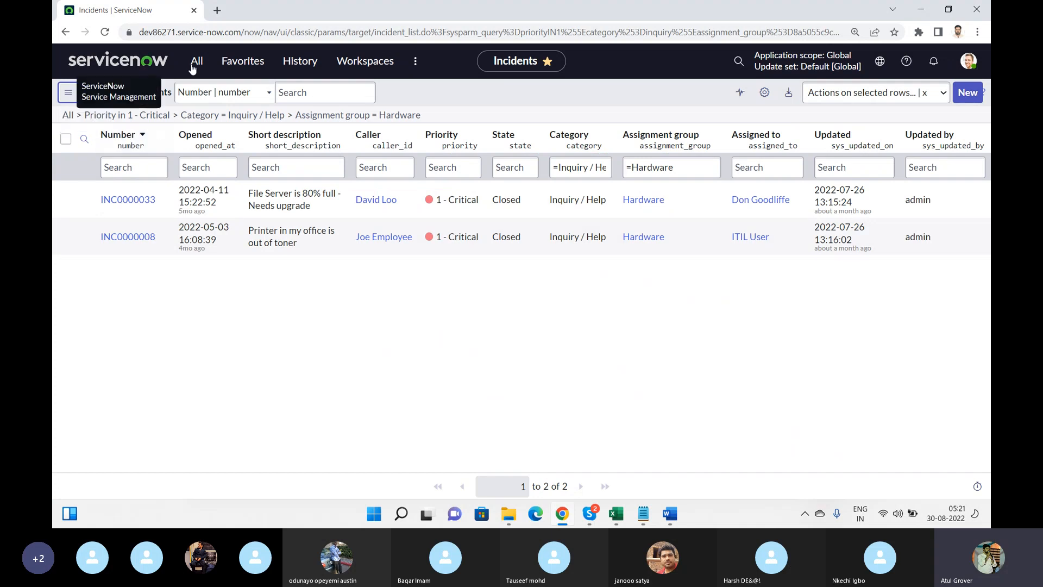
Open the LNG World favourite from Favorites, then go to the ServiceNow home page
click(243, 62)
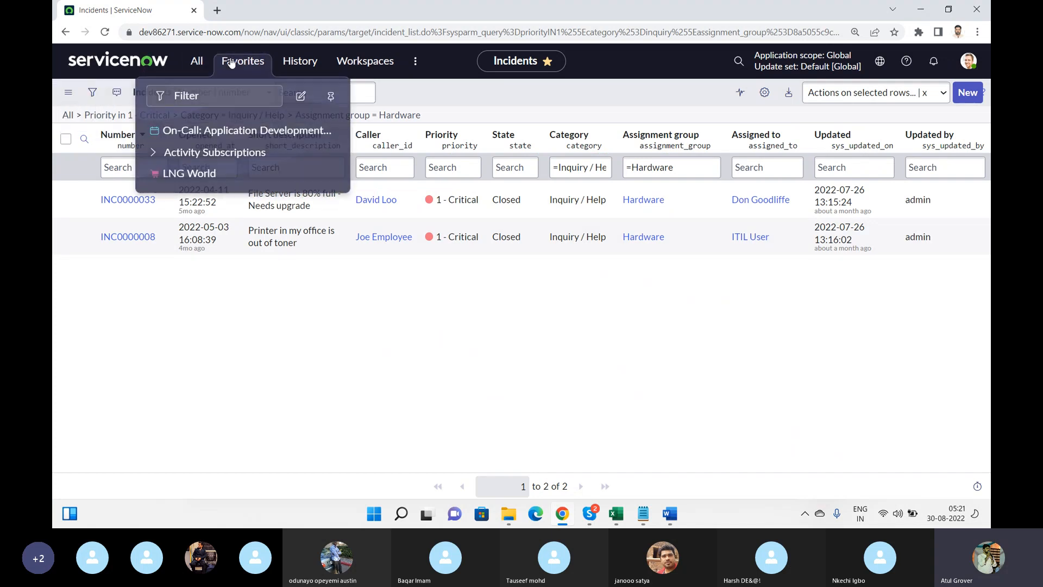
click(190, 173)
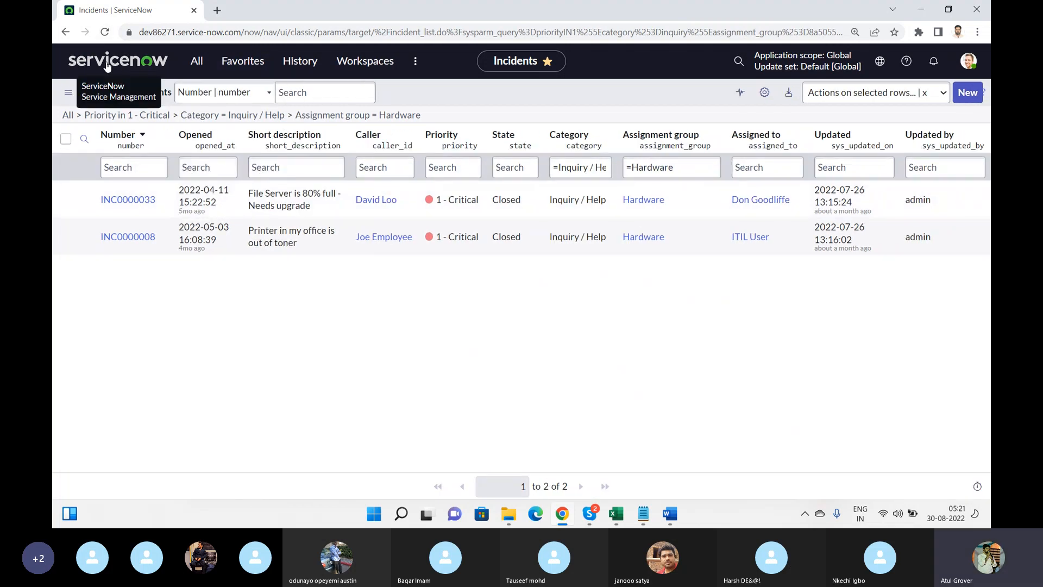
click(107, 60)
Reopen the LNG World incident list from Favorites and expand its Priority, Category and Assignment group conditions
click(217, 62)
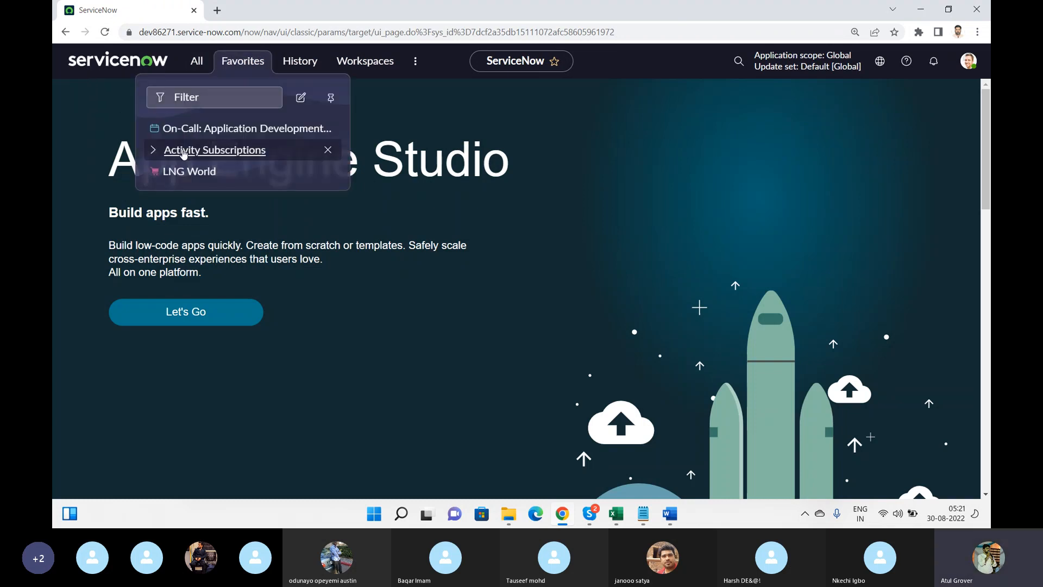
click(182, 172)
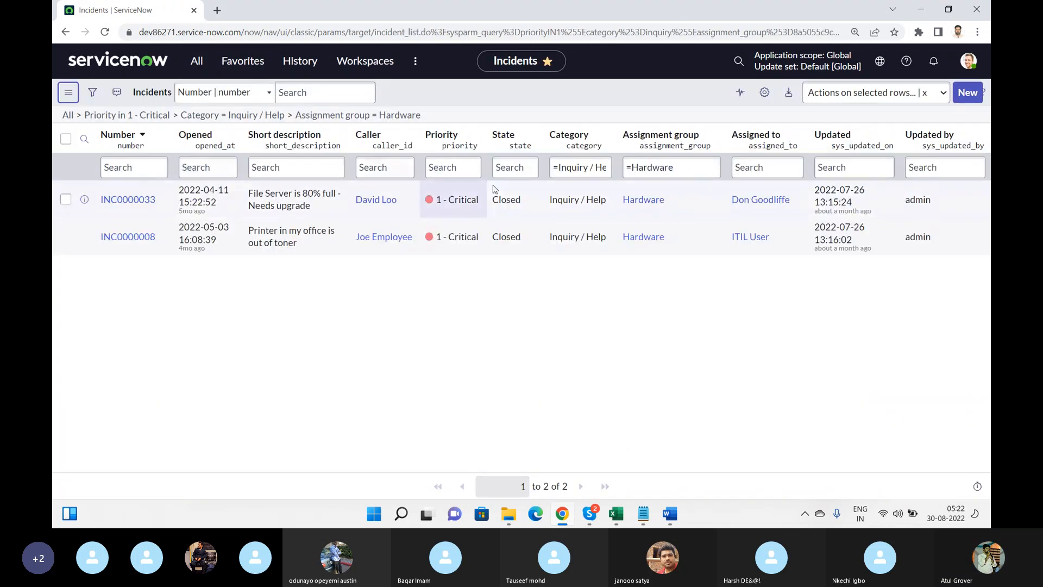
click(524, 247)
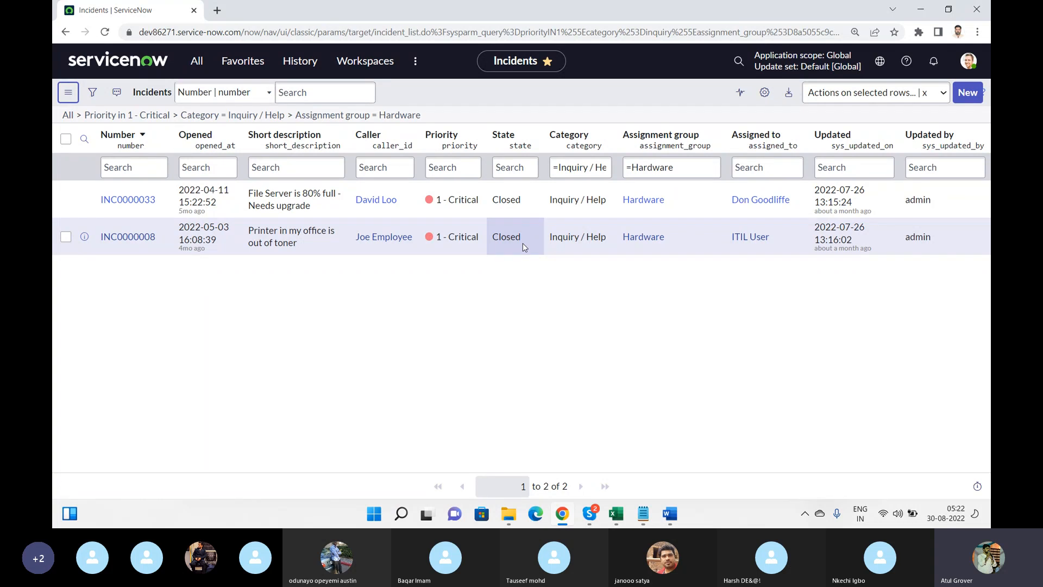
click(93, 95)
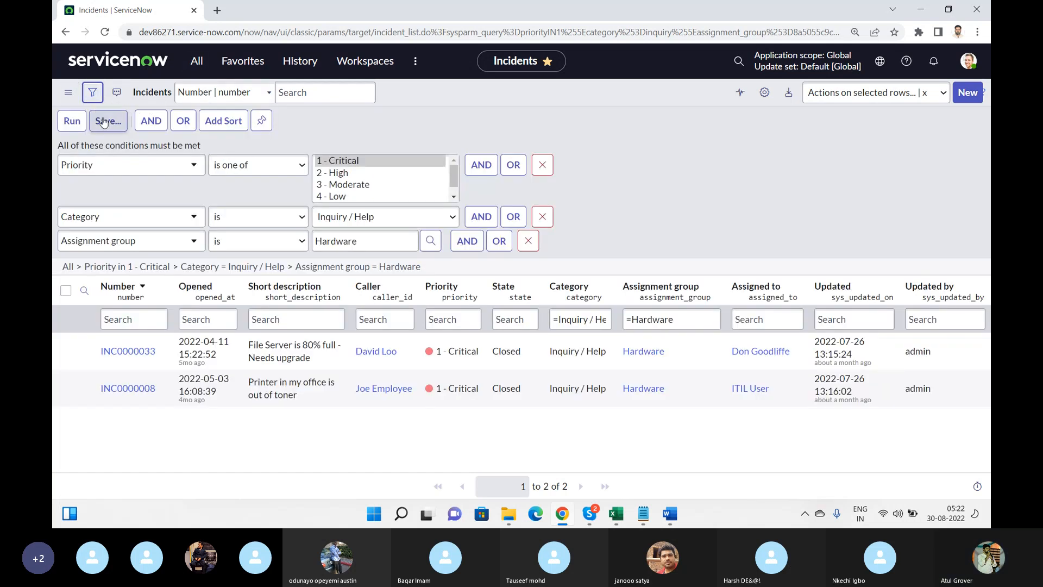
Save the current filter under the name 'My INC' with visibility set to Everyone
click(107, 122)
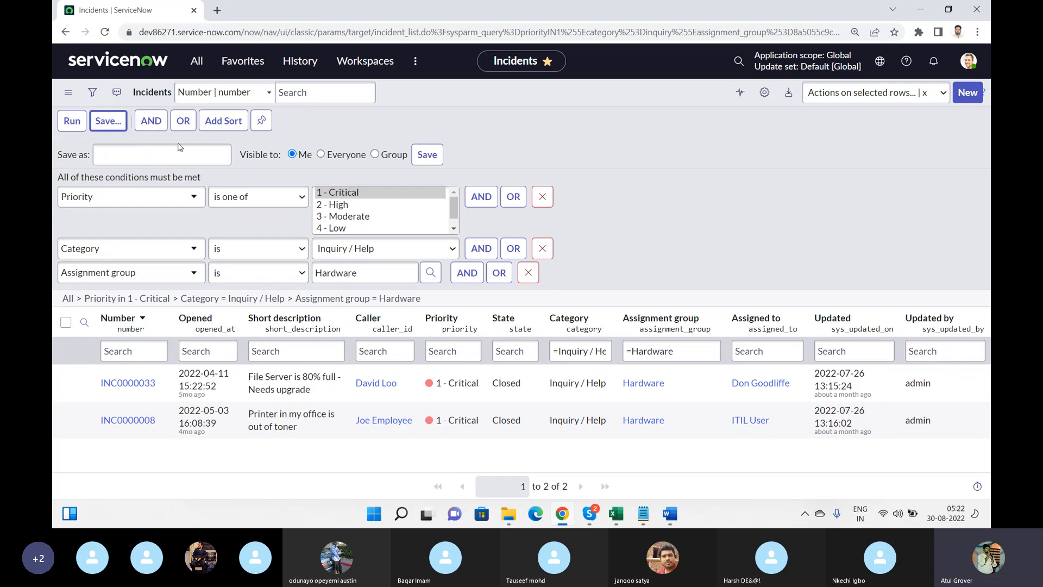
text(My )
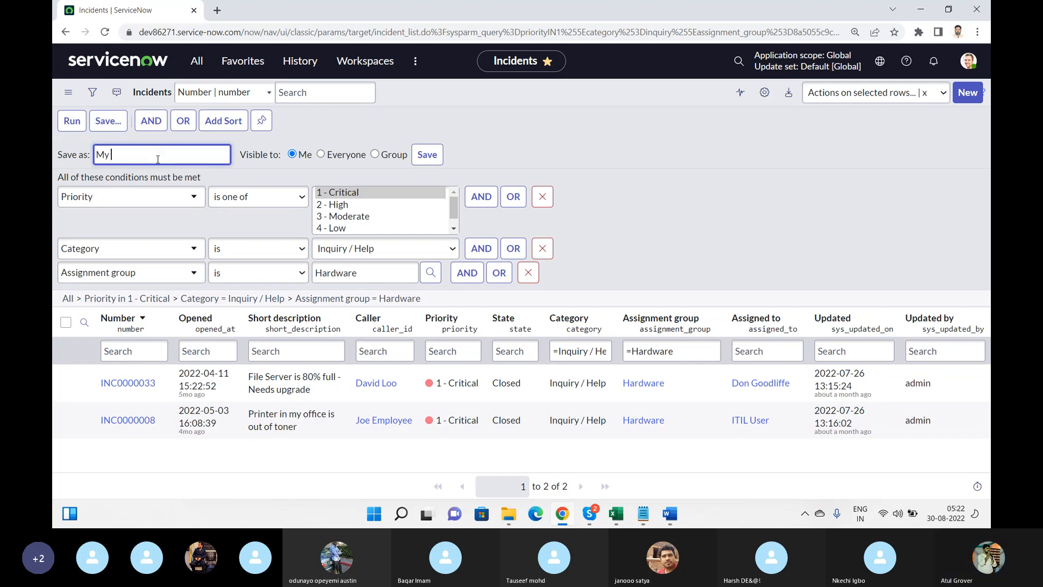
text(INC)
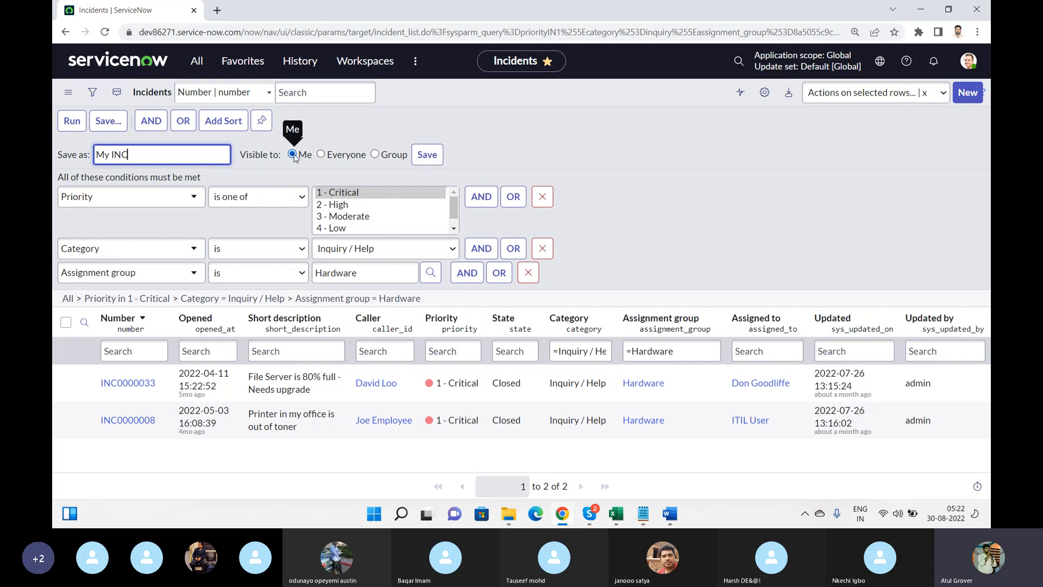
click(321, 155)
click(427, 155)
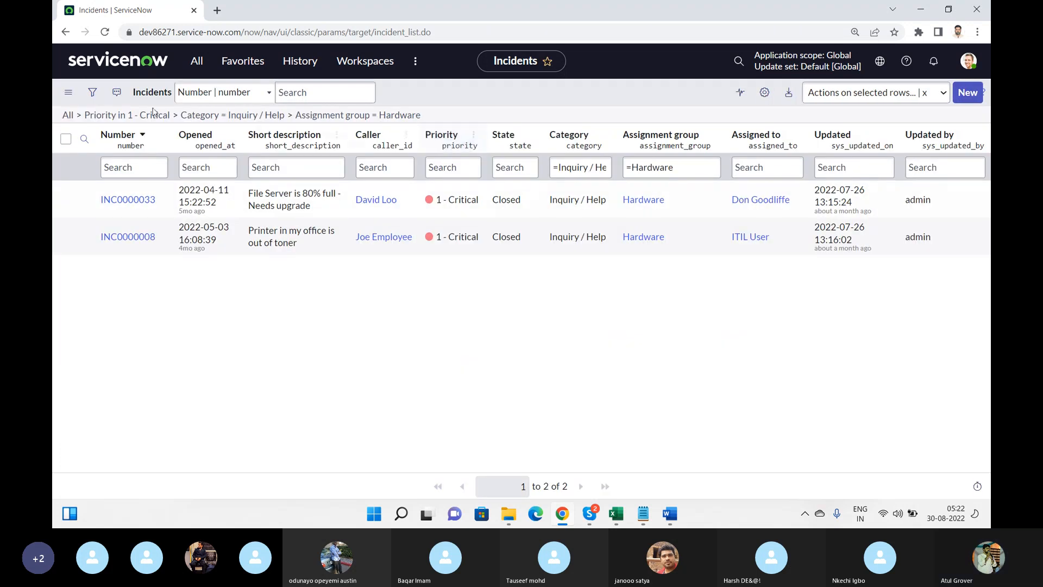
click(71, 99)
mouse_move(154, 140)
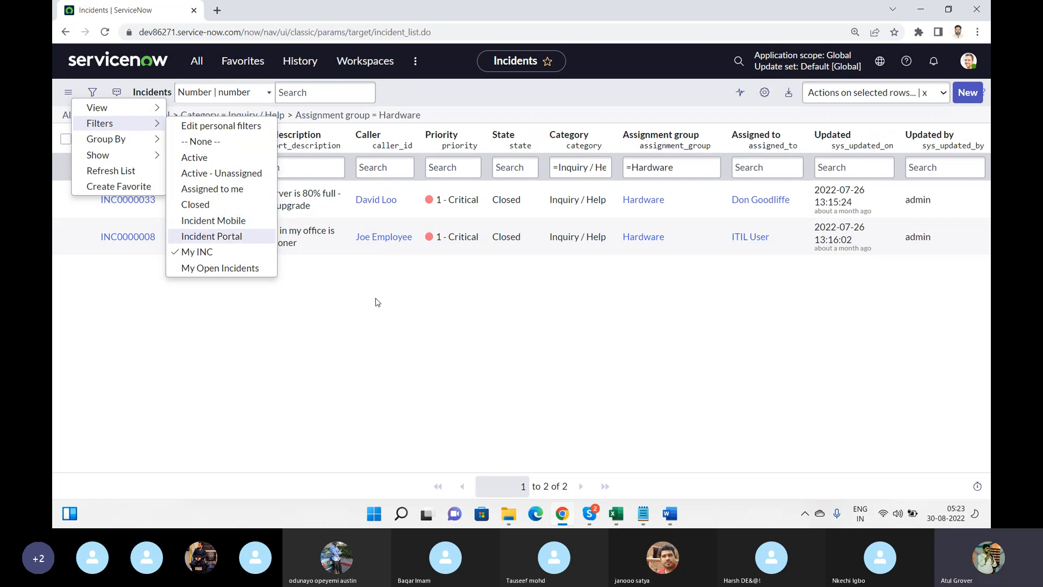
key(Escape)
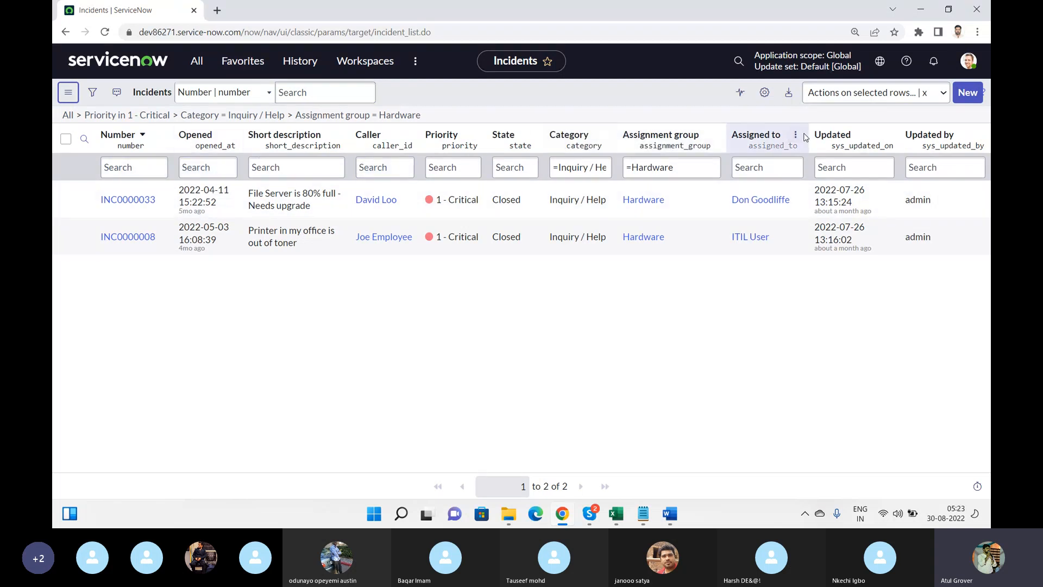
Remove the Updated by, Updated and Assigned to columns in Personalize List Columns and apply
click(761, 91)
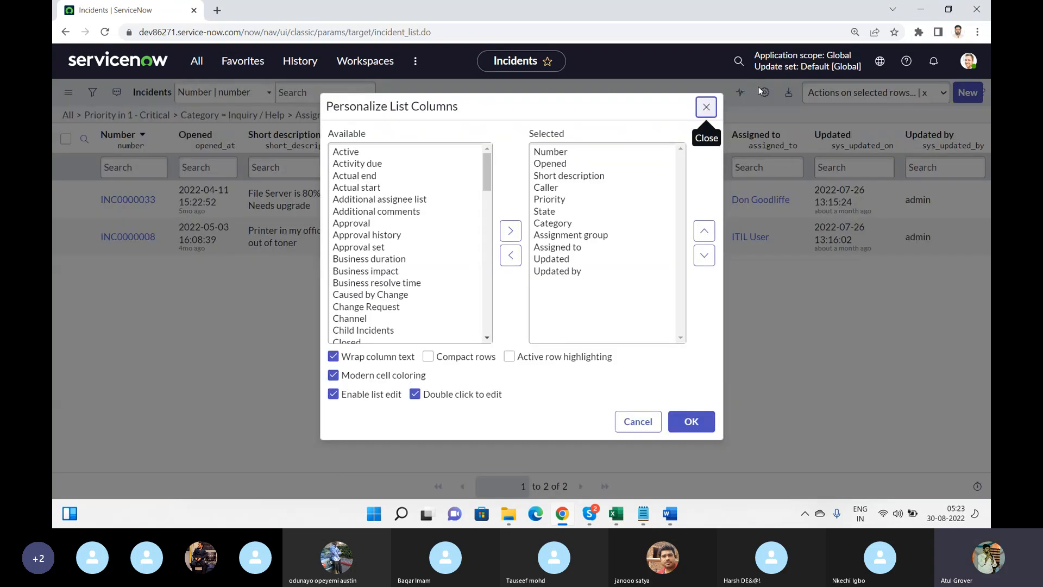
double_click(538, 276)
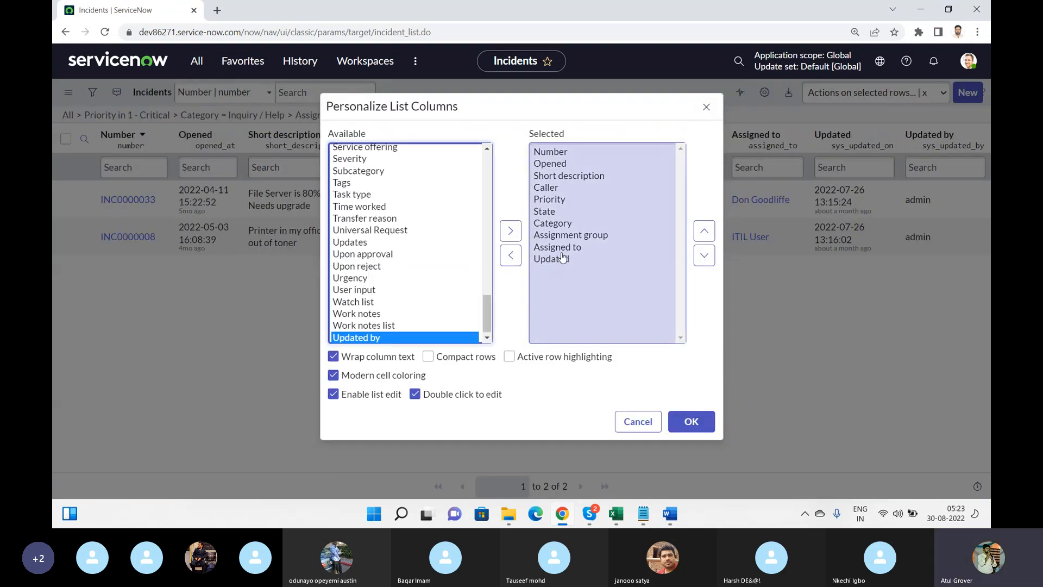
double_click(560, 260)
double_click(560, 247)
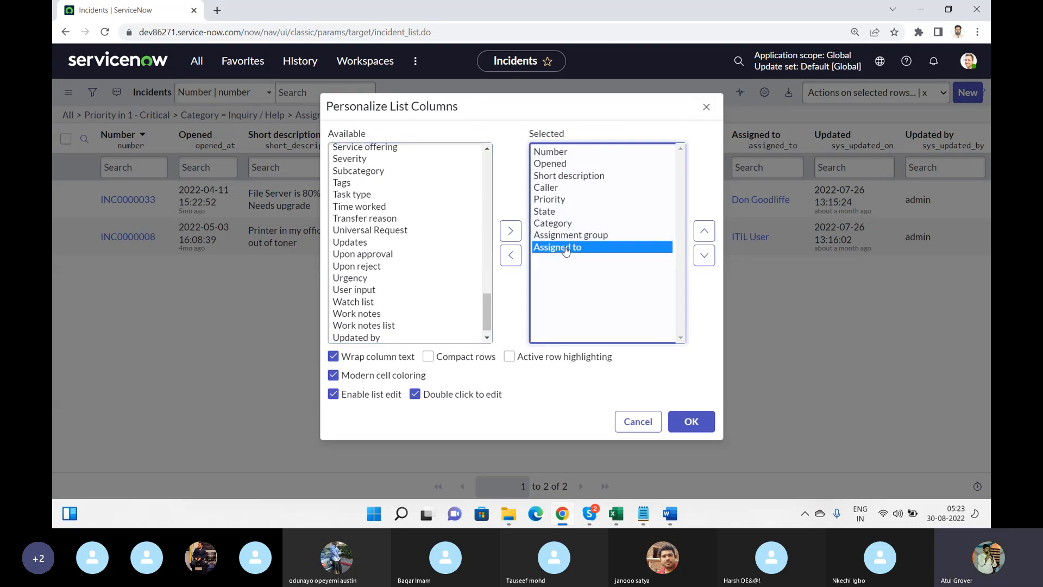
click(687, 429)
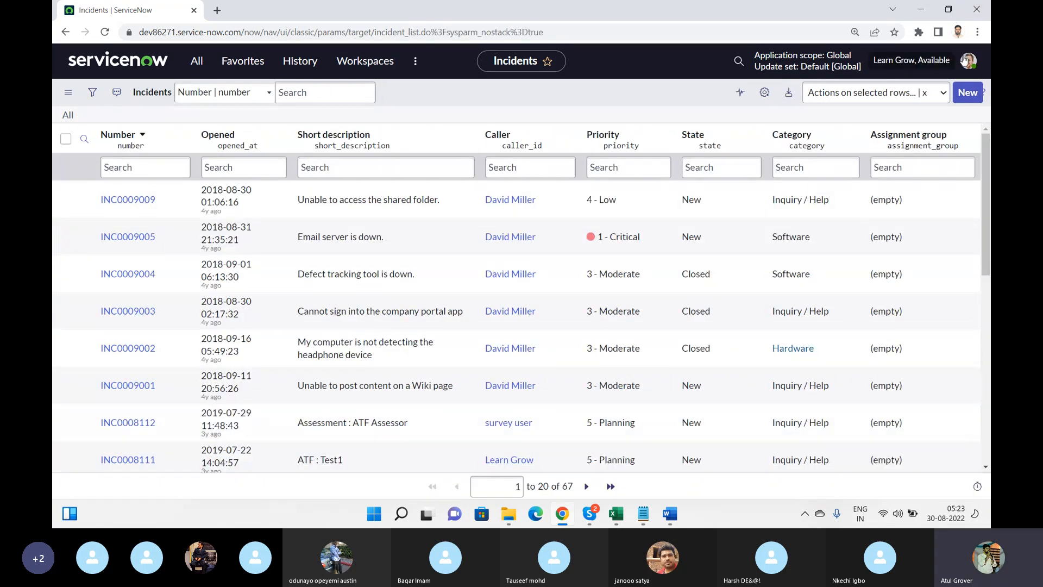
click(690, 270)
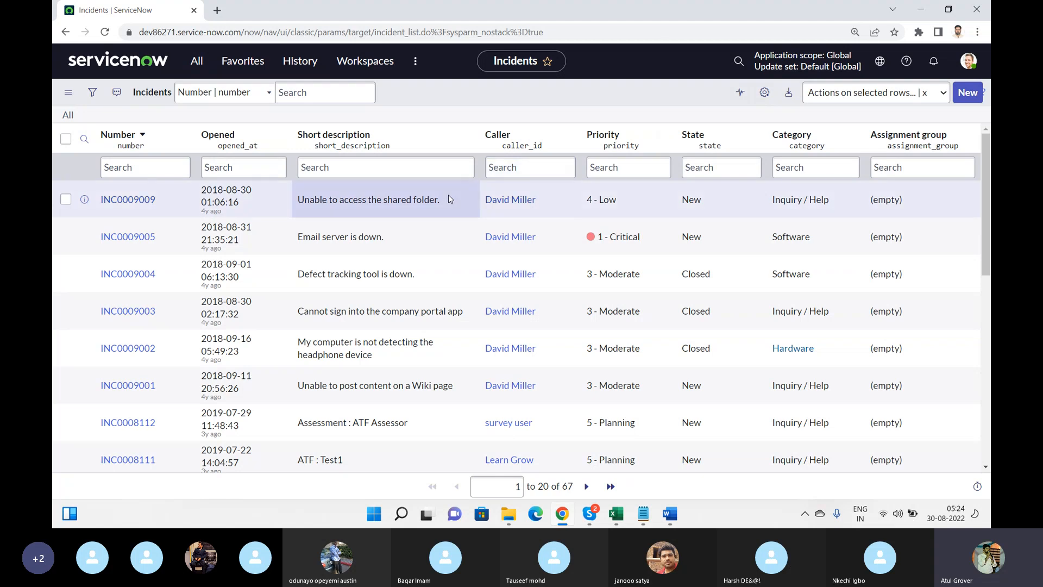
click(552, 163)
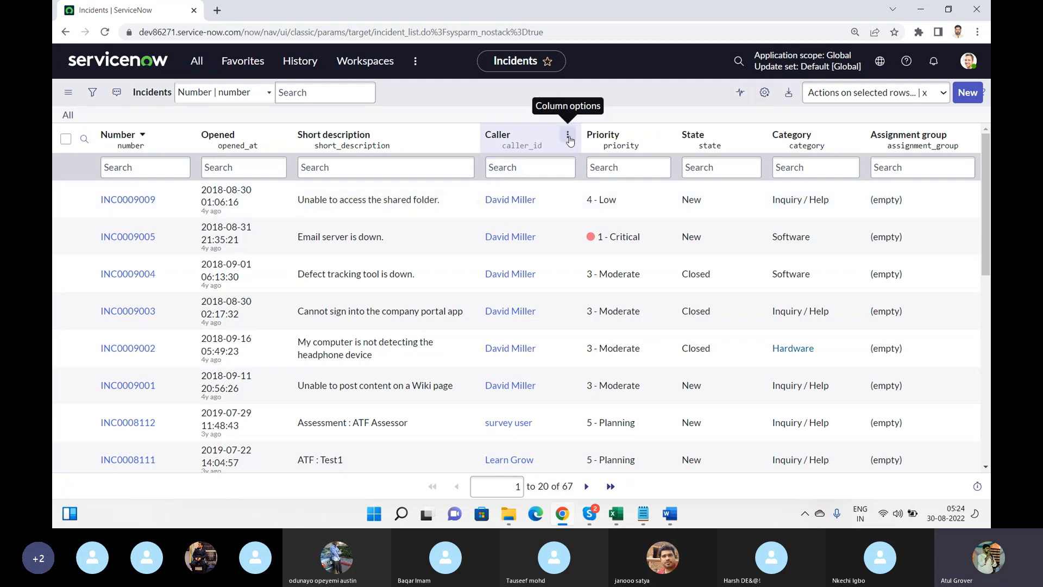
click(569, 135)
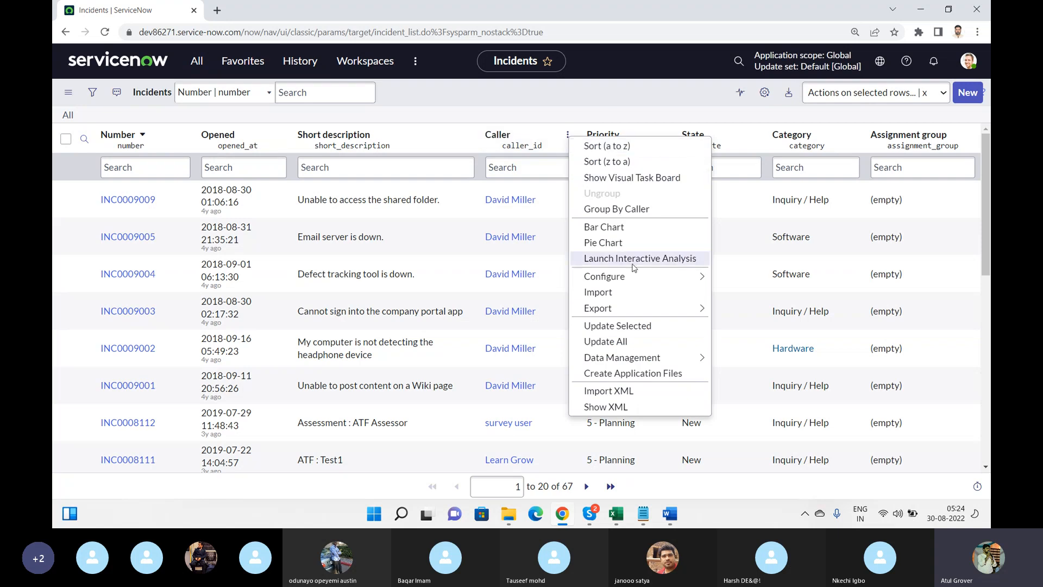
mouse_move(626, 313)
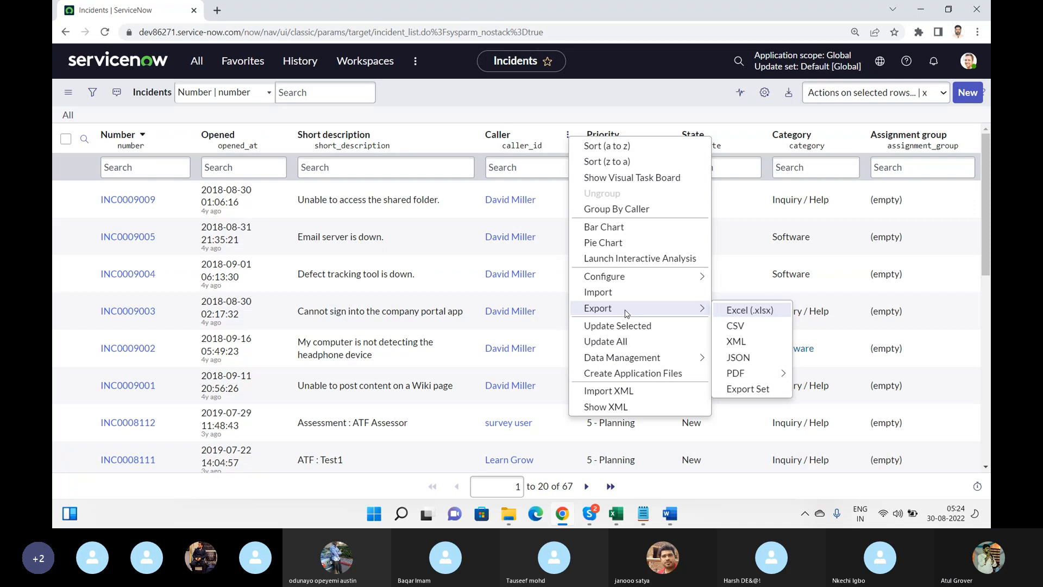
Reset the list to default columns, restoring Updated, Updated by and Created, then check the Category column menu
click(787, 94)
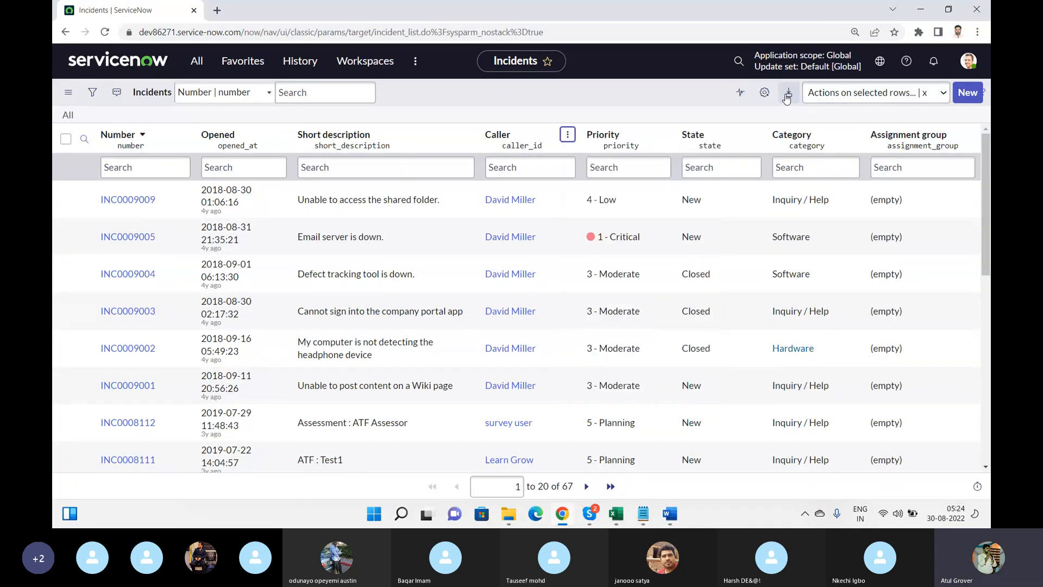
key(Escape)
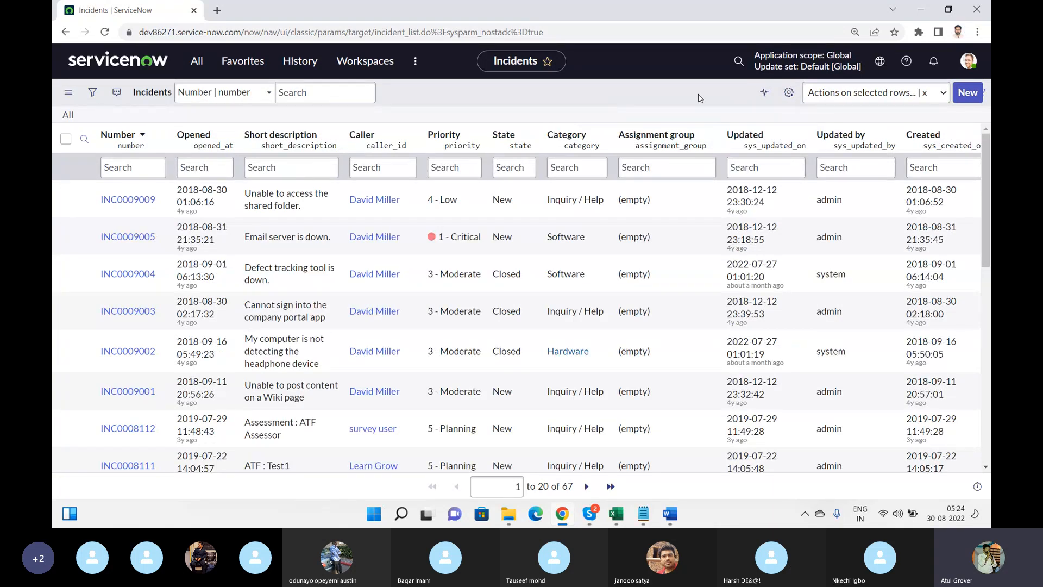
click(601, 135)
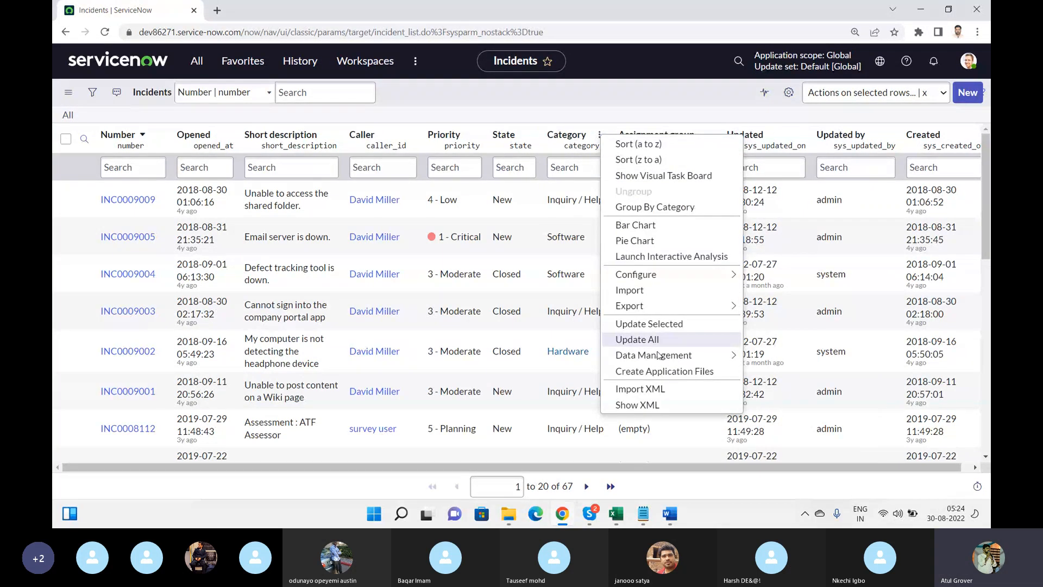
click(556, 92)
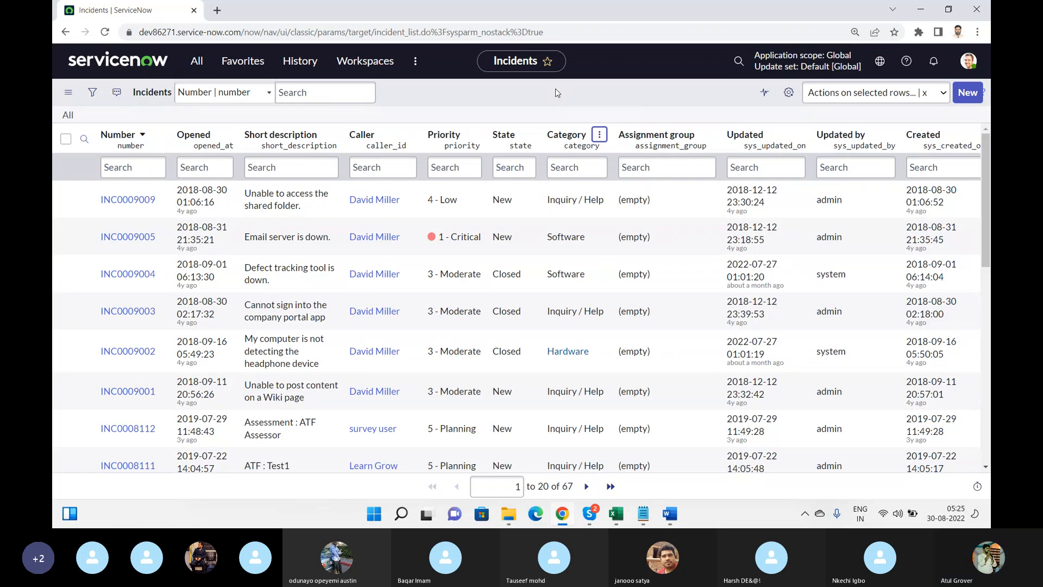
click(70, 97)
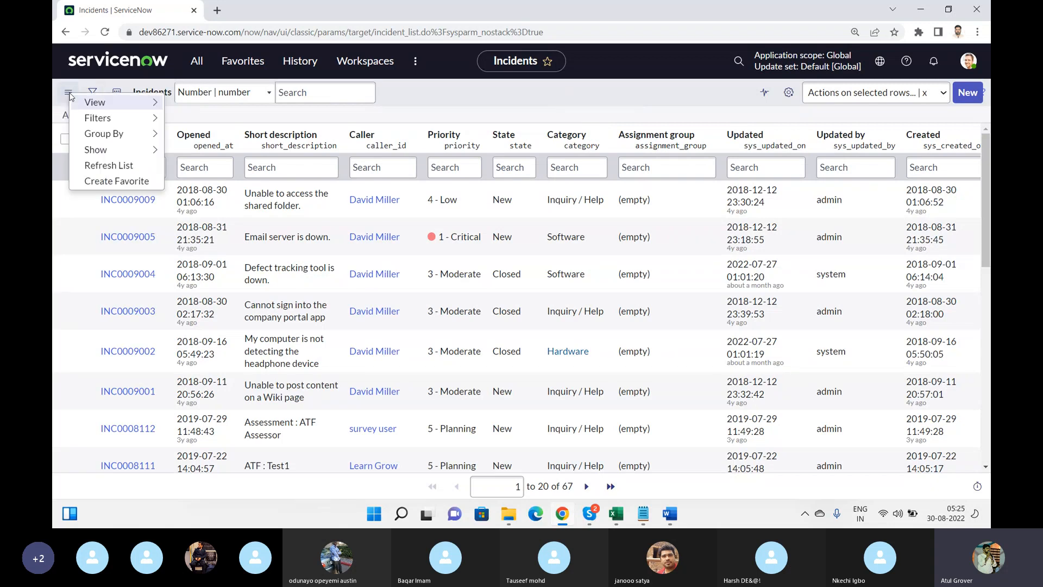
mouse_move(130, 136)
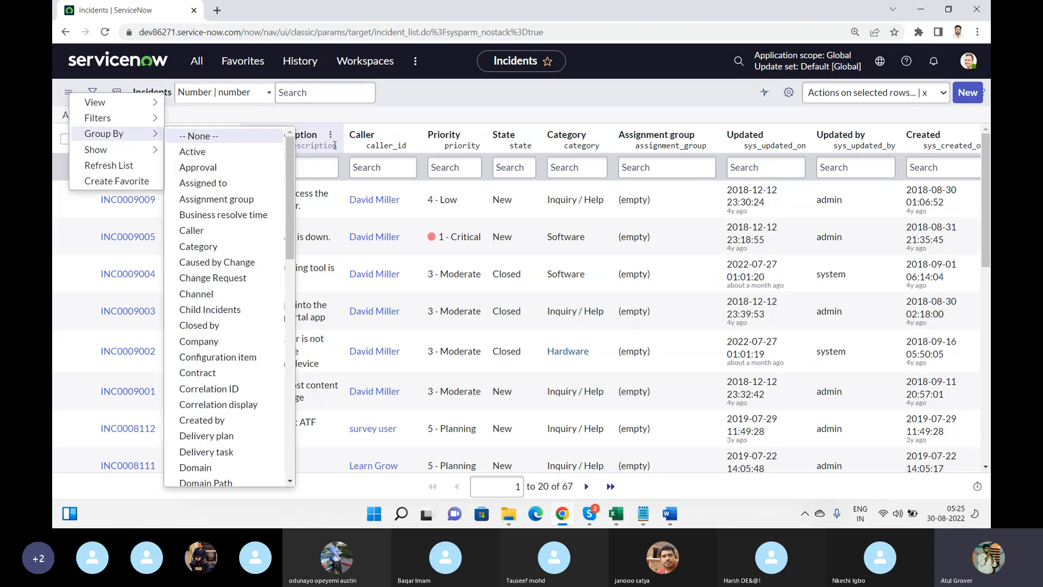
key(Escape)
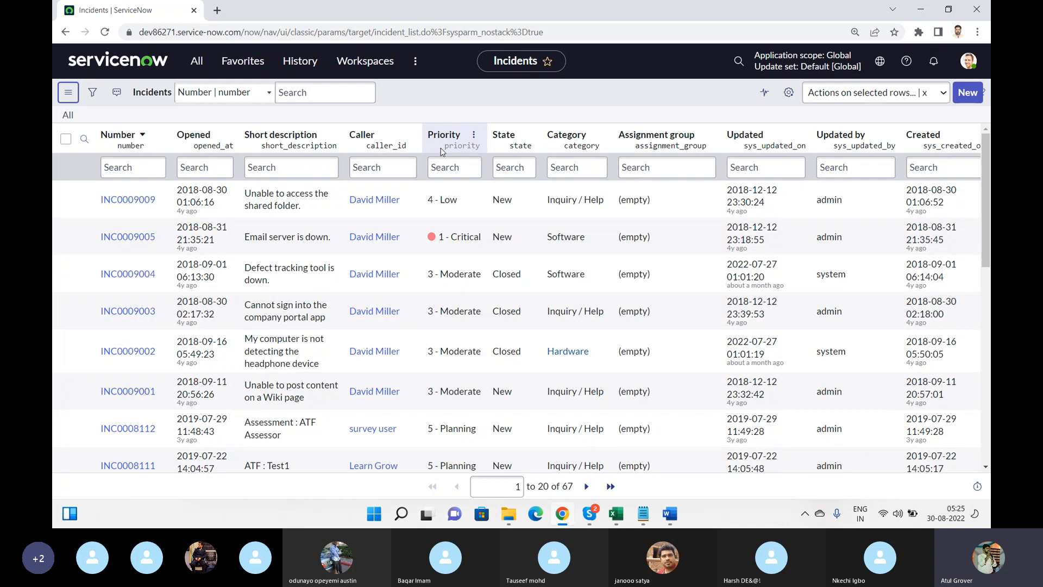
Group incidents by Priority from the Priority column menu: Critical 27, High 4, Moderate 12, Low 5, Planning 19
click(474, 139)
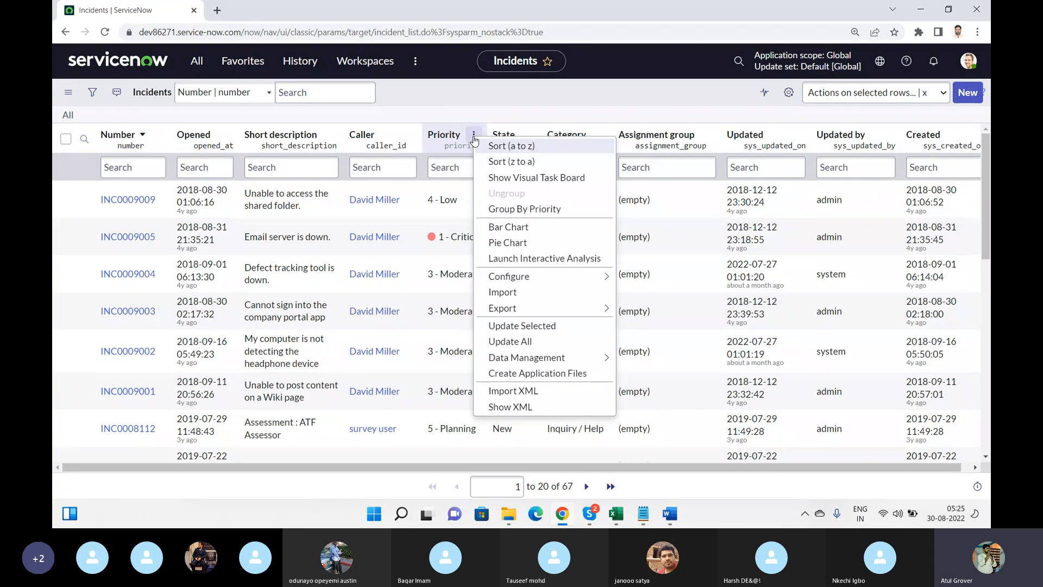
click(513, 209)
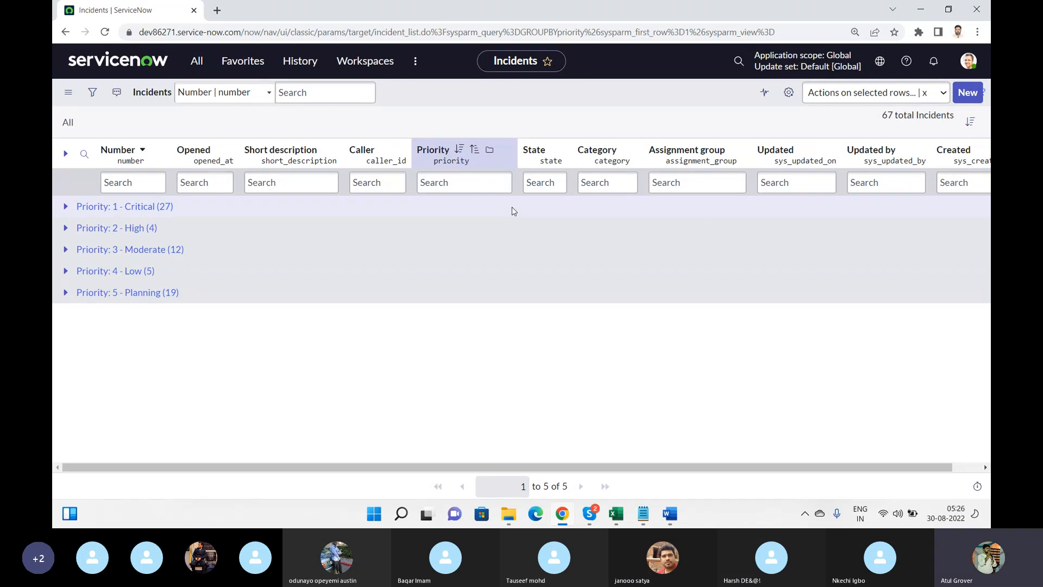
key(alt+Tab)
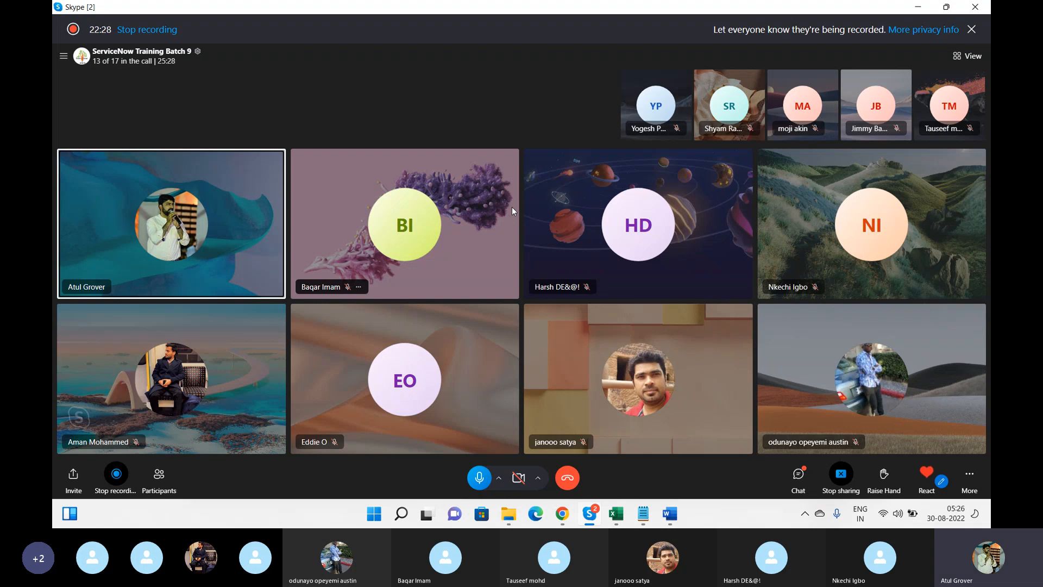
key(alt+Tab)
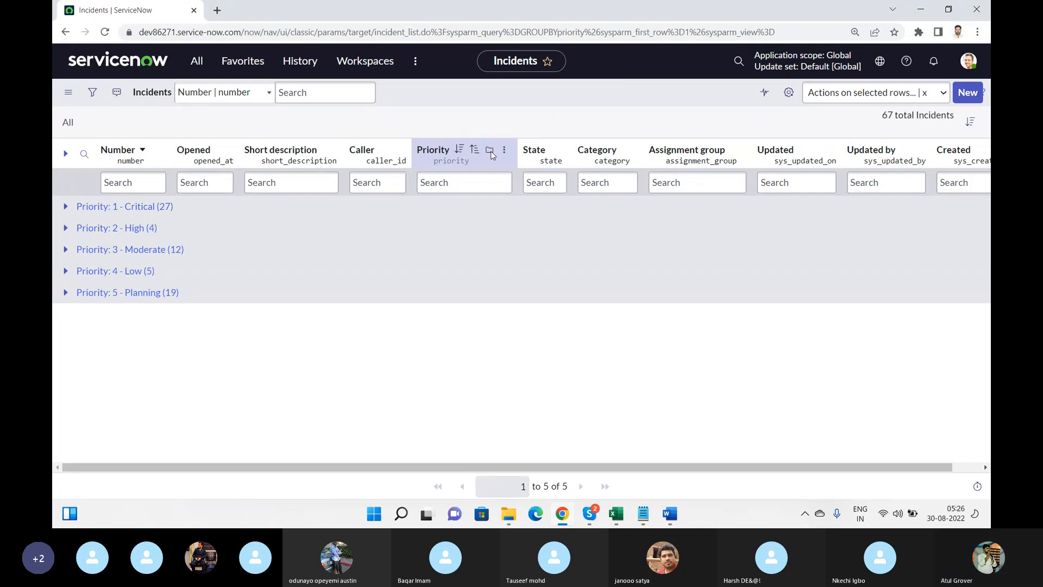
Ungroup the Priority grouping to show all 67 records flat, then check the Priority and Opened column menus
click(505, 149)
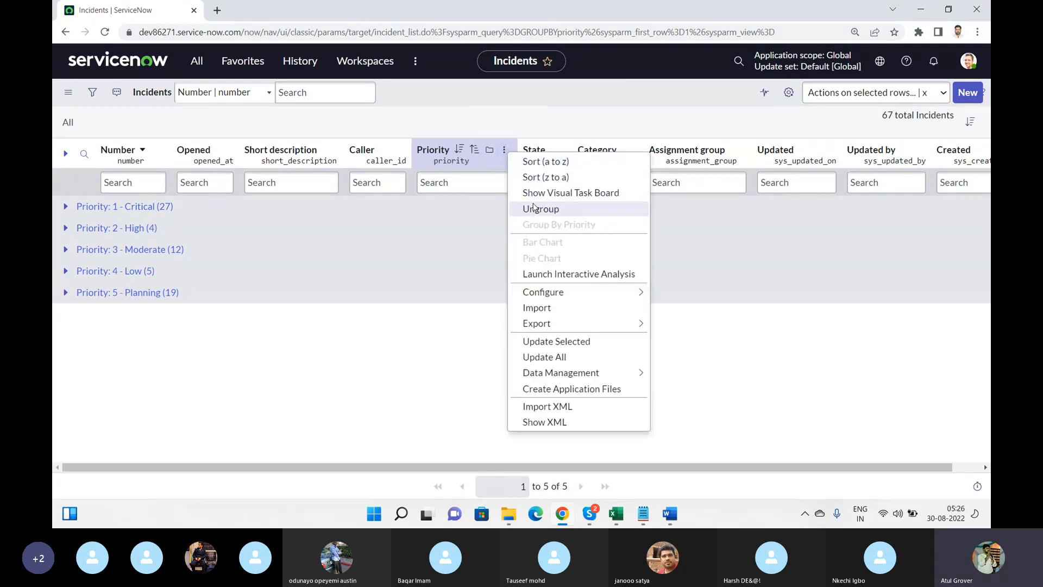
click(534, 209)
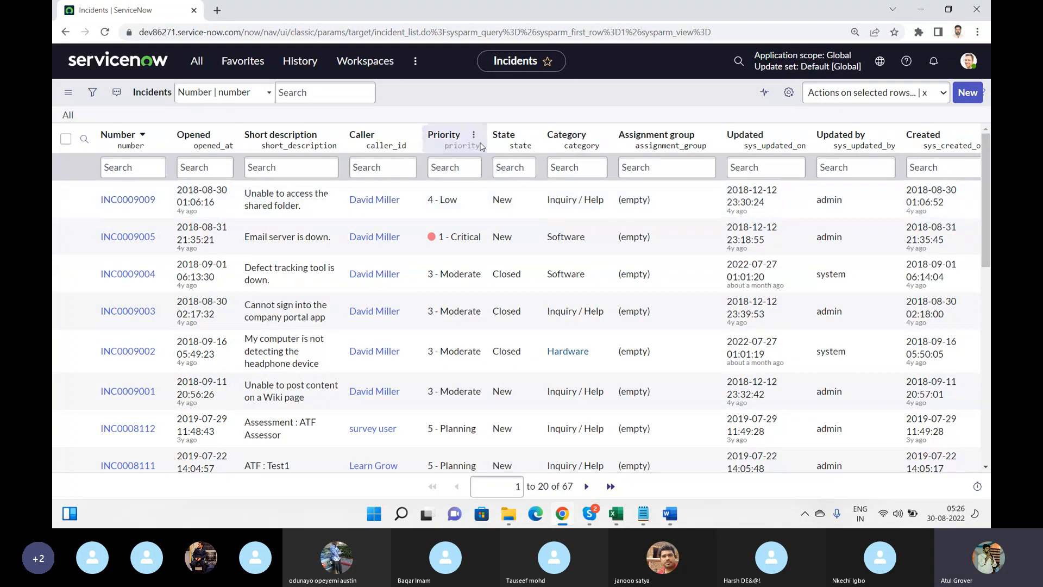
click(475, 134)
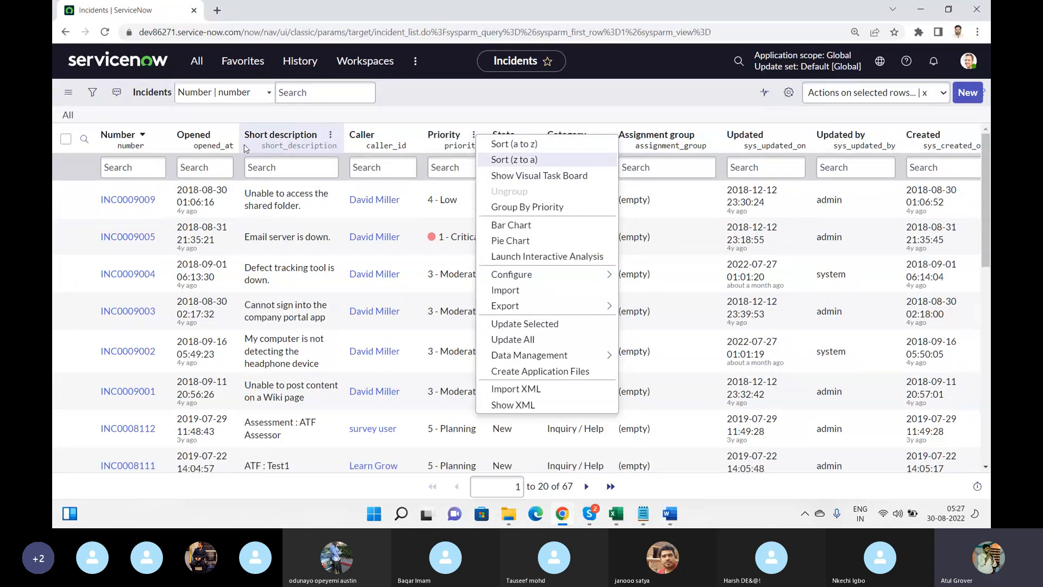
click(226, 136)
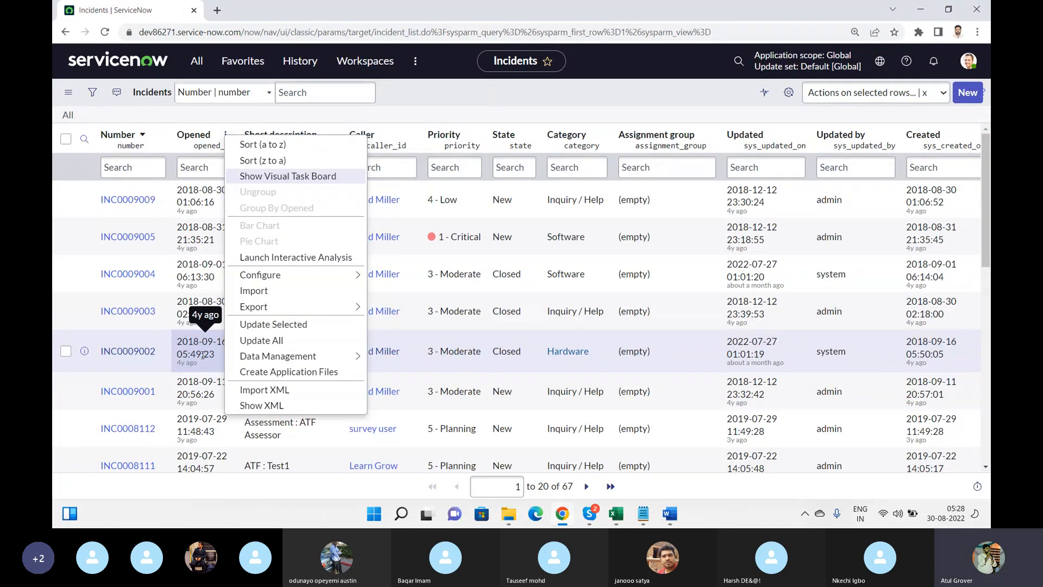
click(536, 103)
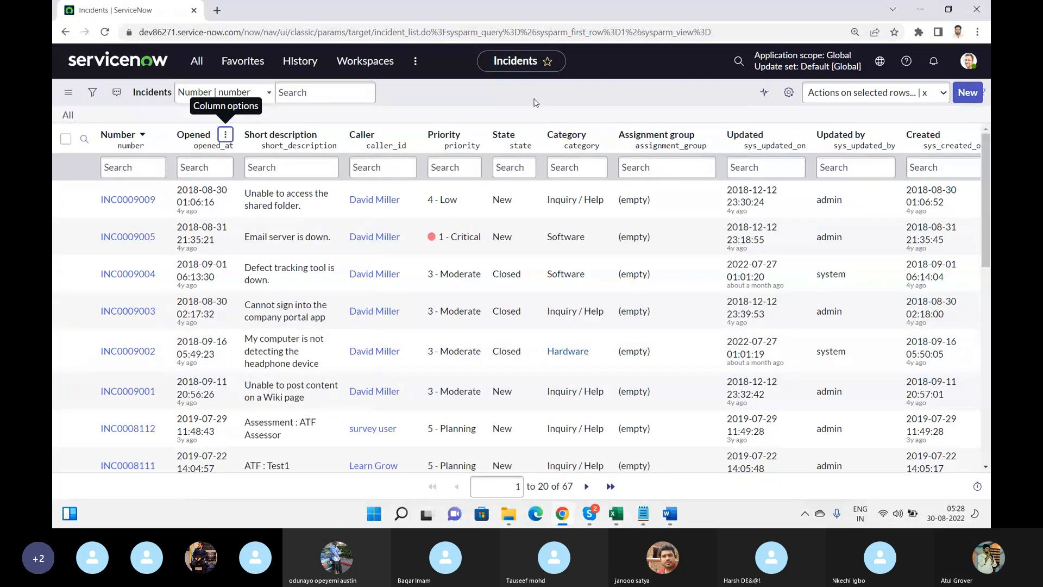
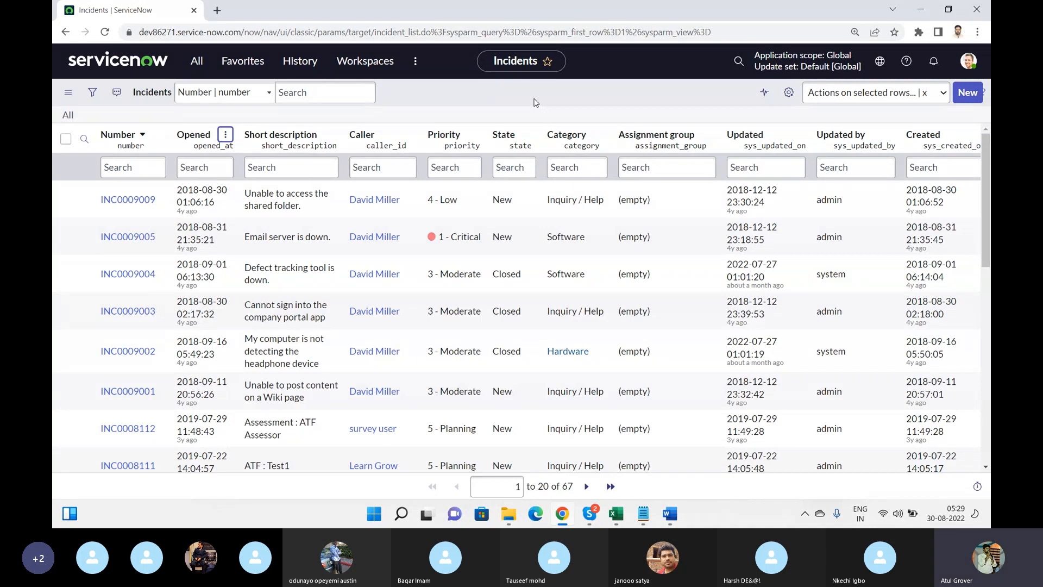
Check the Priority column's options menu, then dismiss it without changes
click(474, 134)
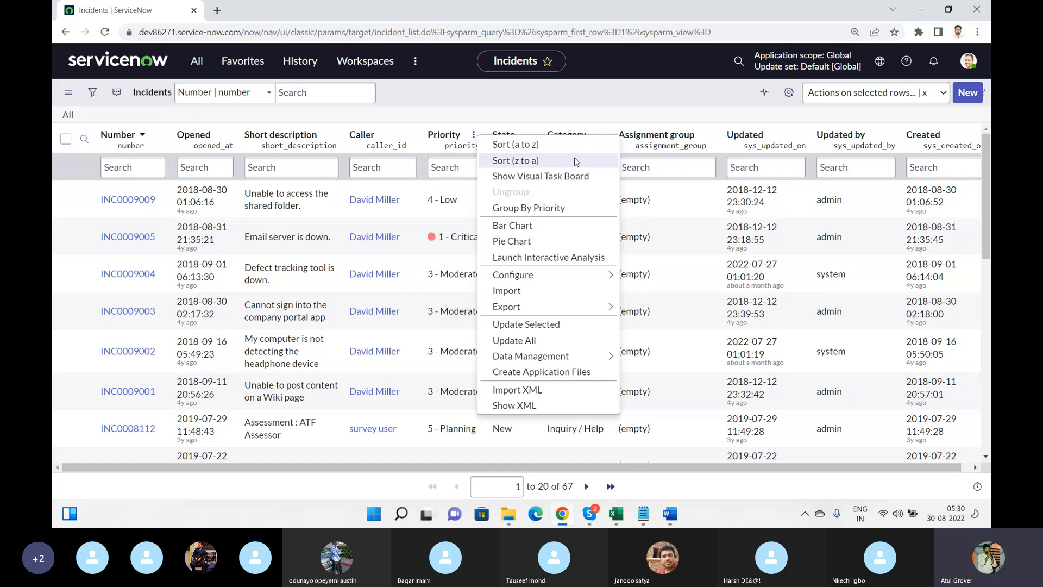
key(Escape)
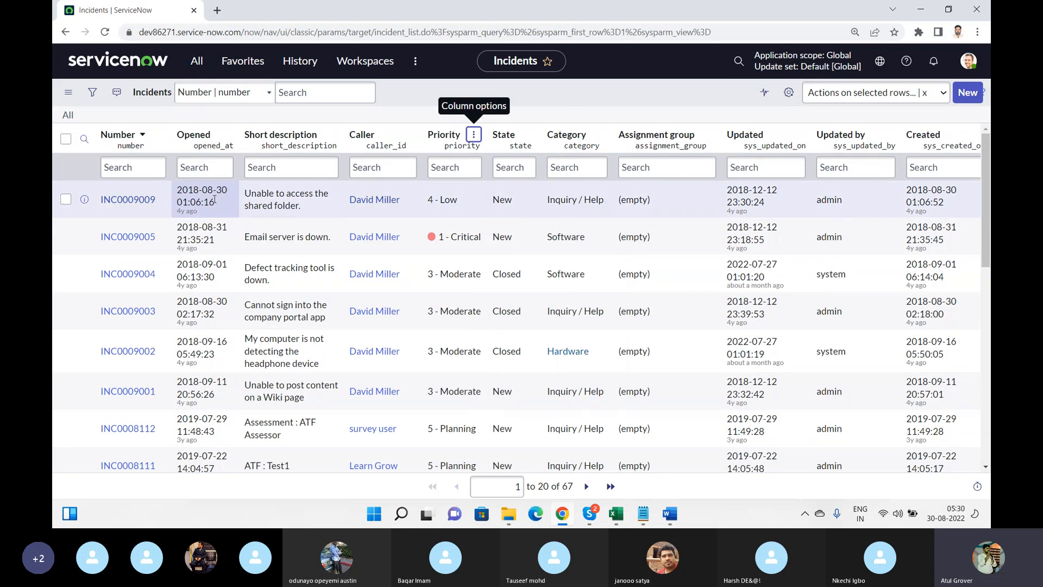
click(65, 140)
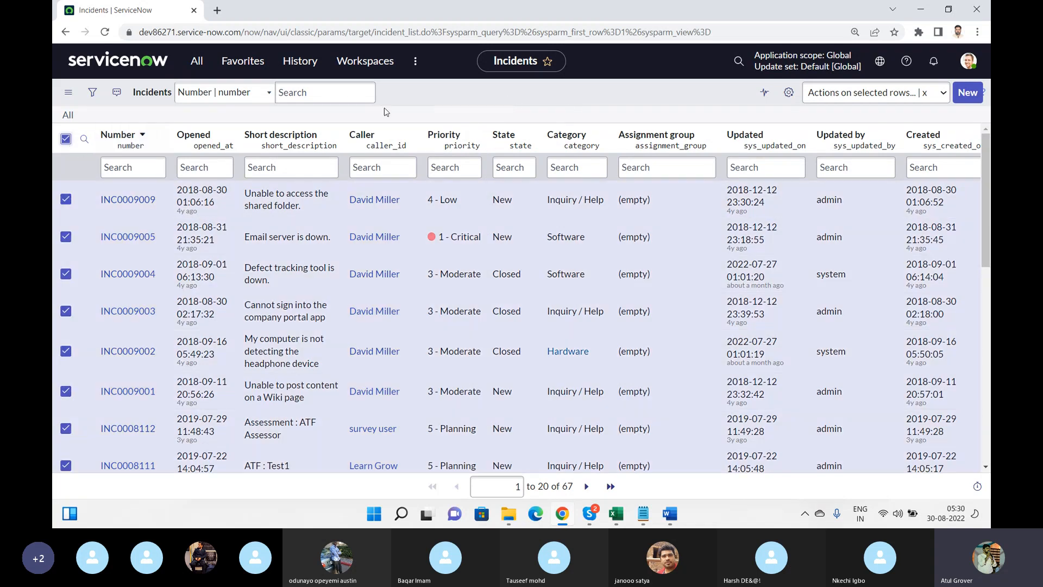
click(929, 93)
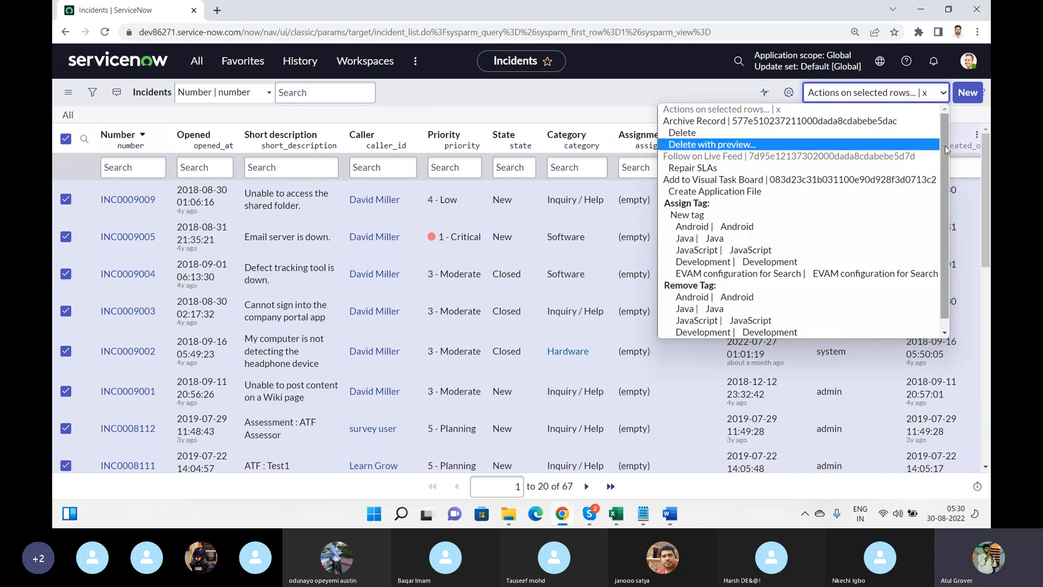
drag(946, 158, 947, 212)
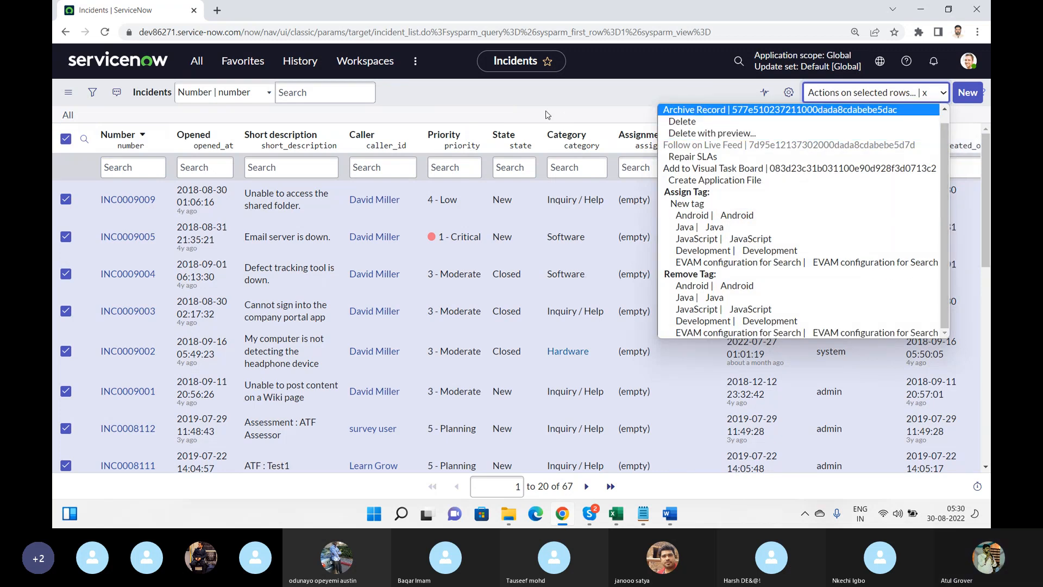
click(565, 94)
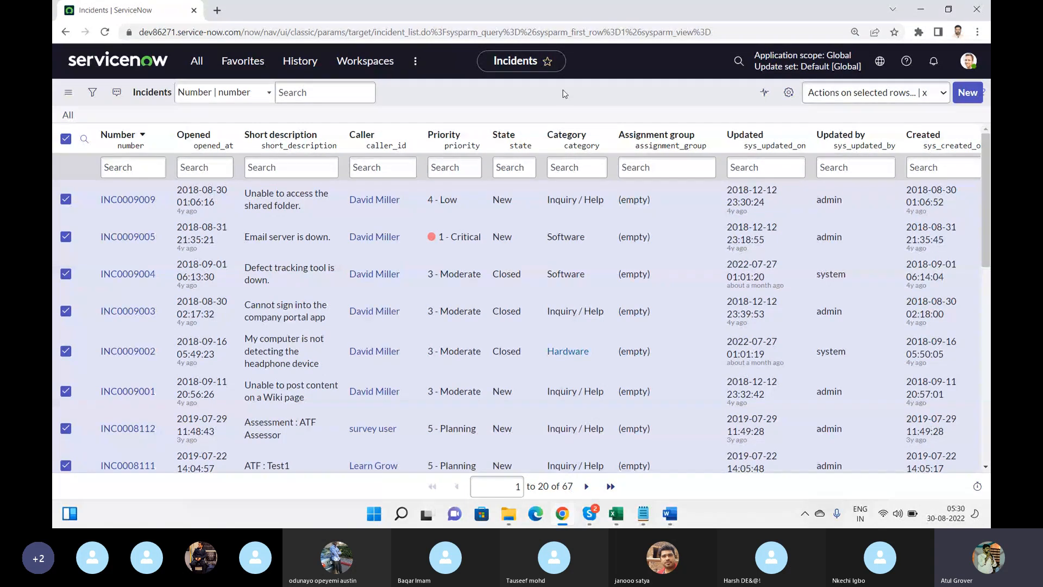
key(super+Tab)
Bring up the Skype training call, then return to the ServiceNow Incidents list in Chrome
click(563, 93)
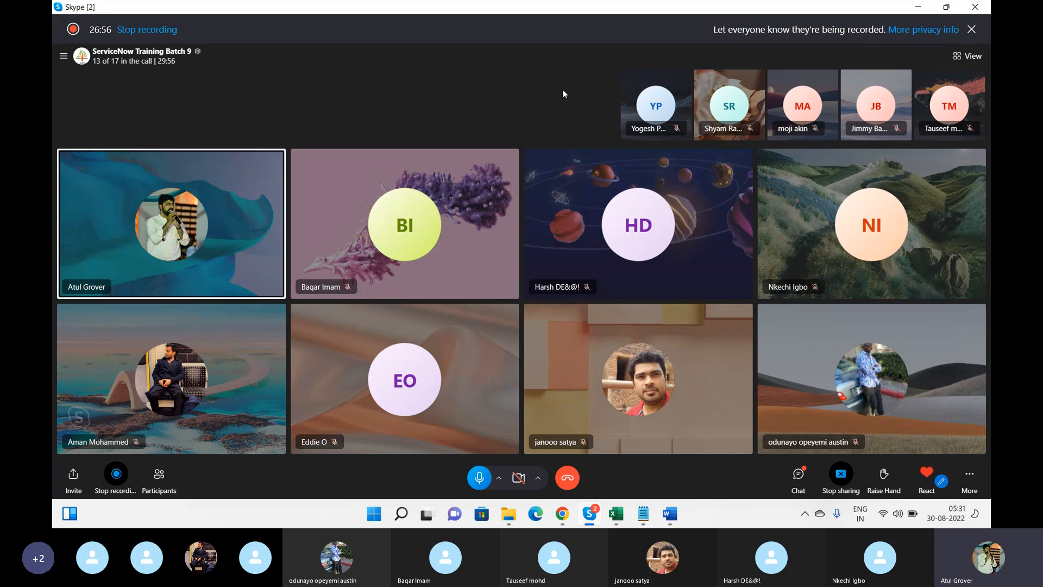
key(alt+Tab)
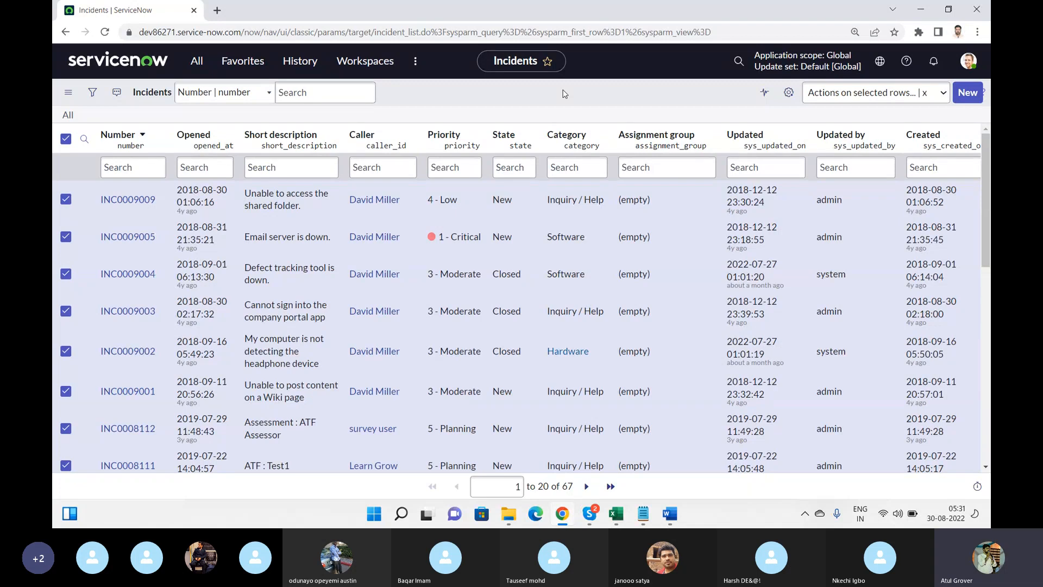
Open ServiceNow's global search and enter the term ZING
click(738, 61)
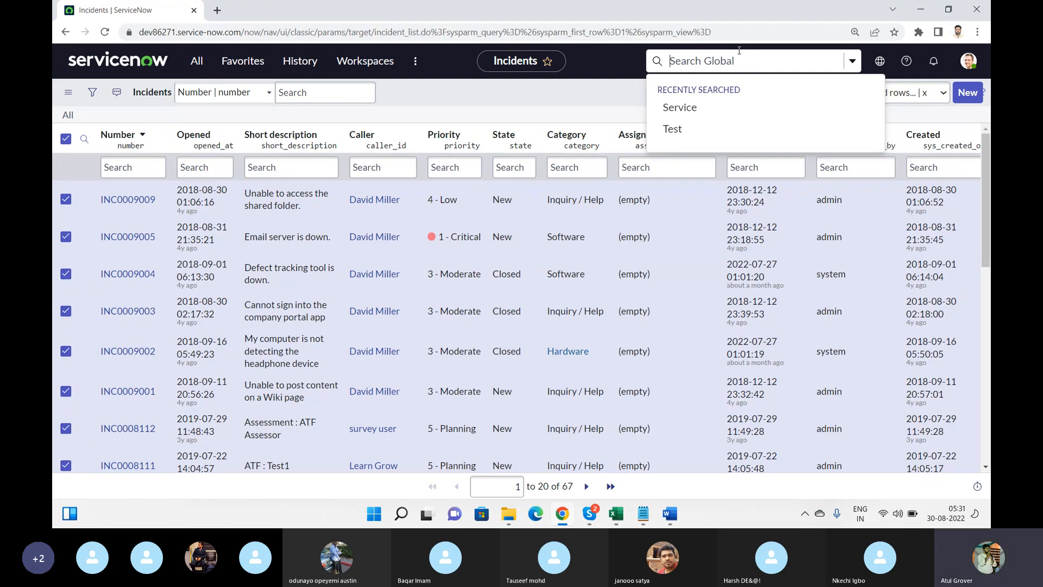
key(alt+Tab)
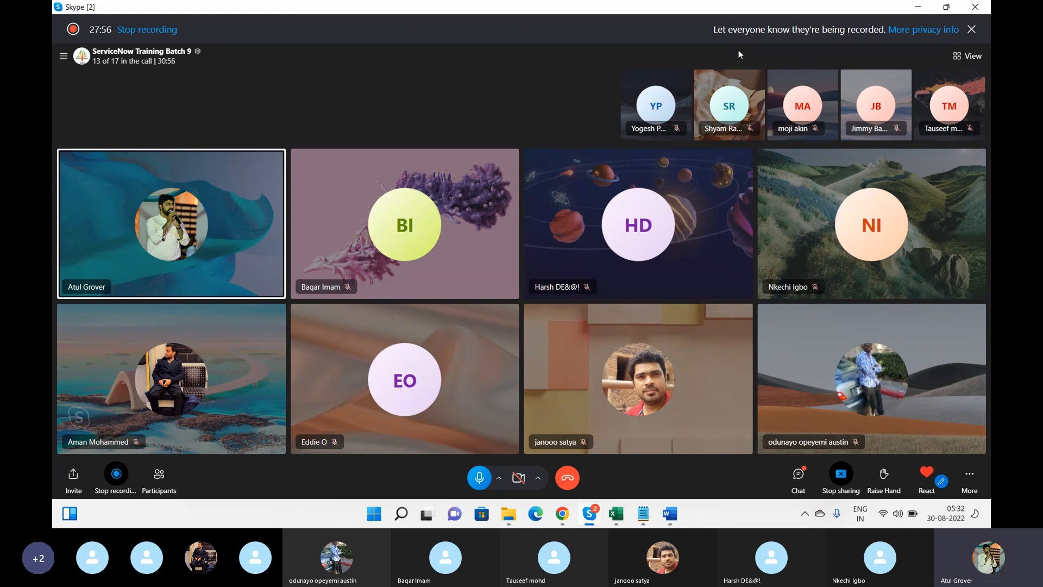
key(alt+Tab)
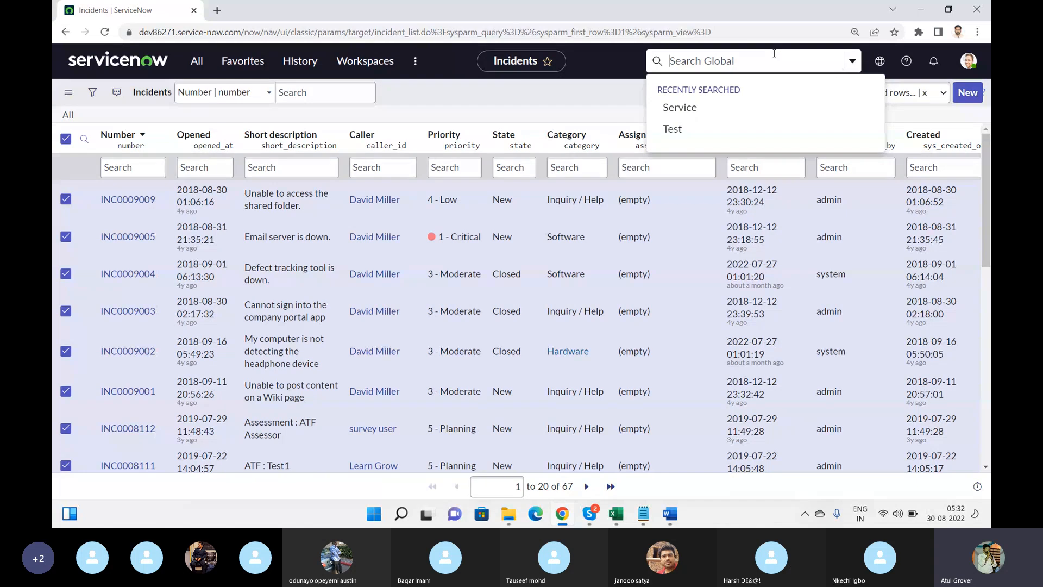
text(ZING)
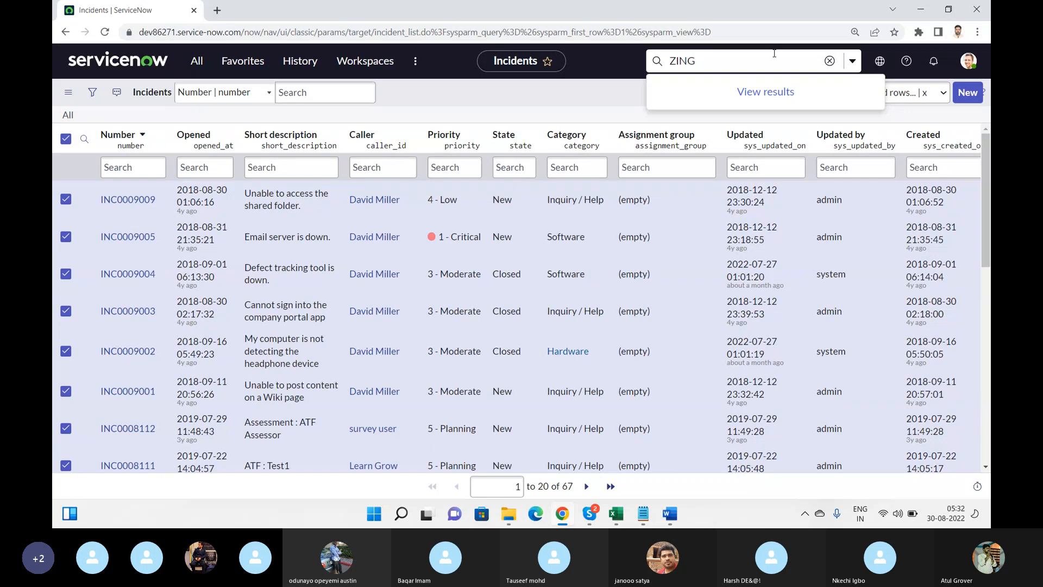
Google 'servicenow zing search' in a new browser tab
click(218, 10)
text(Z)
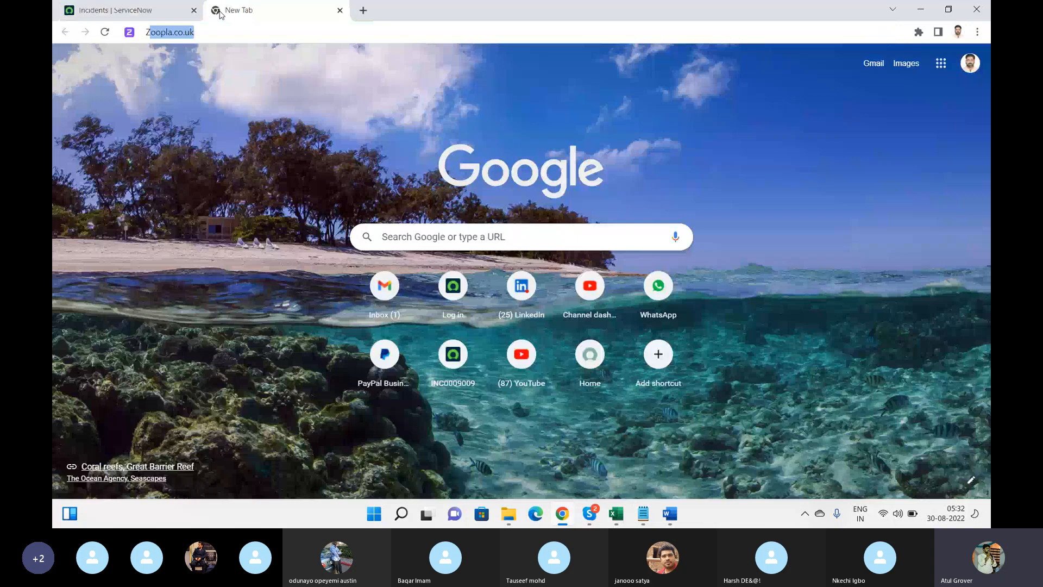
text(ING Ser)
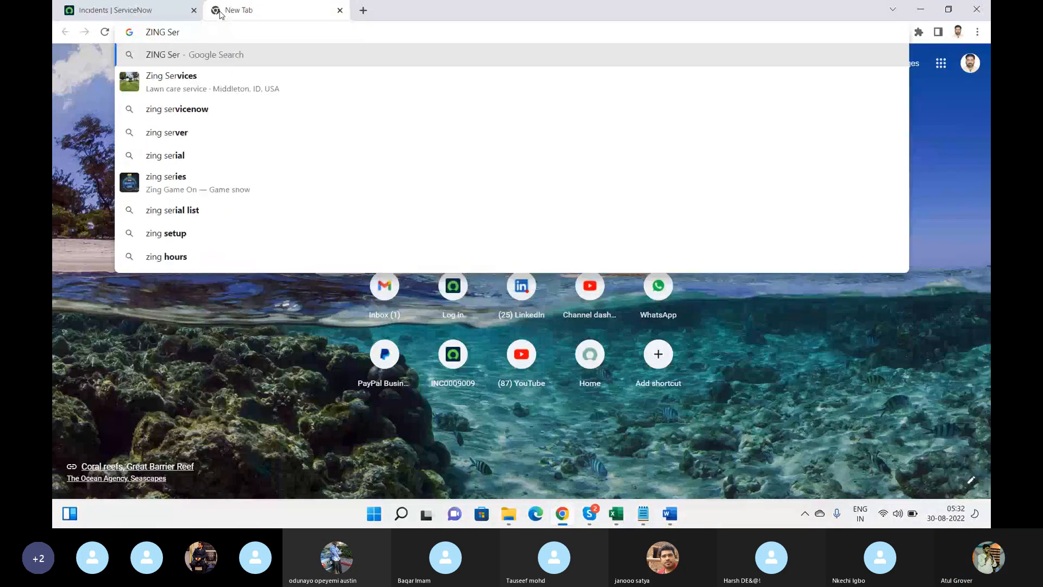
text(vicenow)
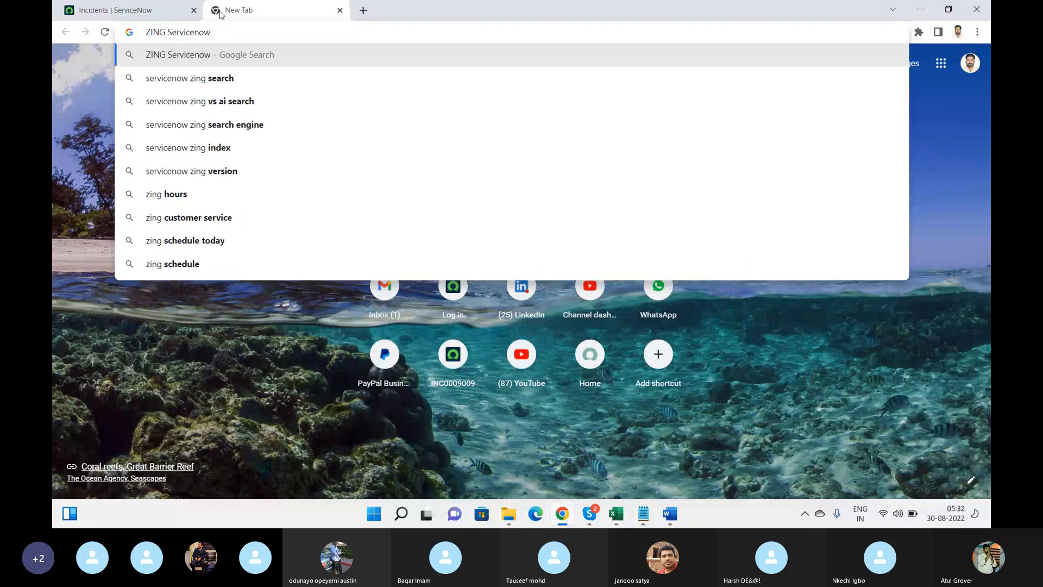
key(Down)
key(Return)
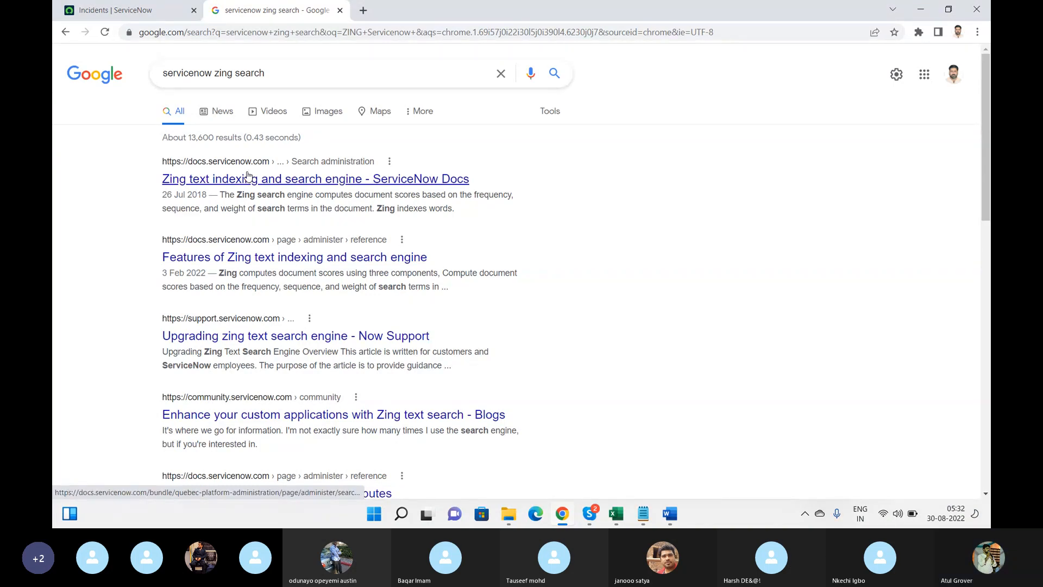
Go back to the Incidents | ServiceNow tab after a brief switch to Skype
key(alt+Tab)
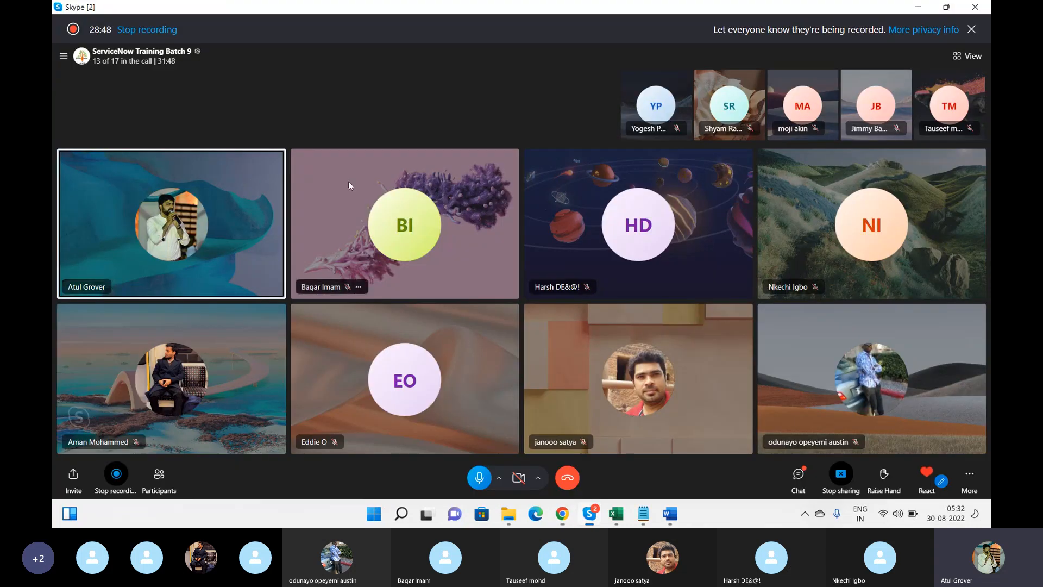
key(alt+Tab)
key(alt+Tab)
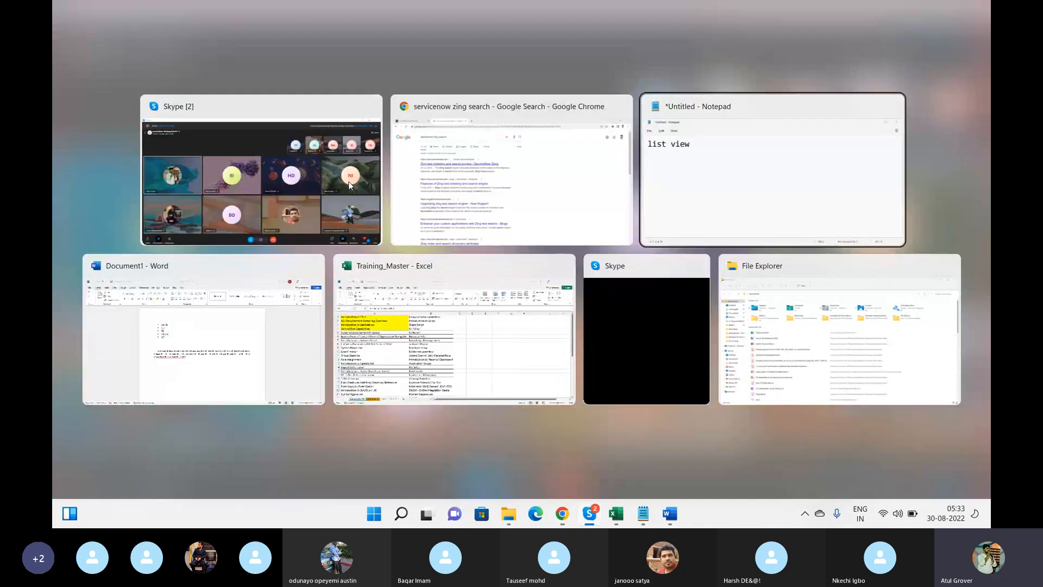
key(alt+shift+Tab)
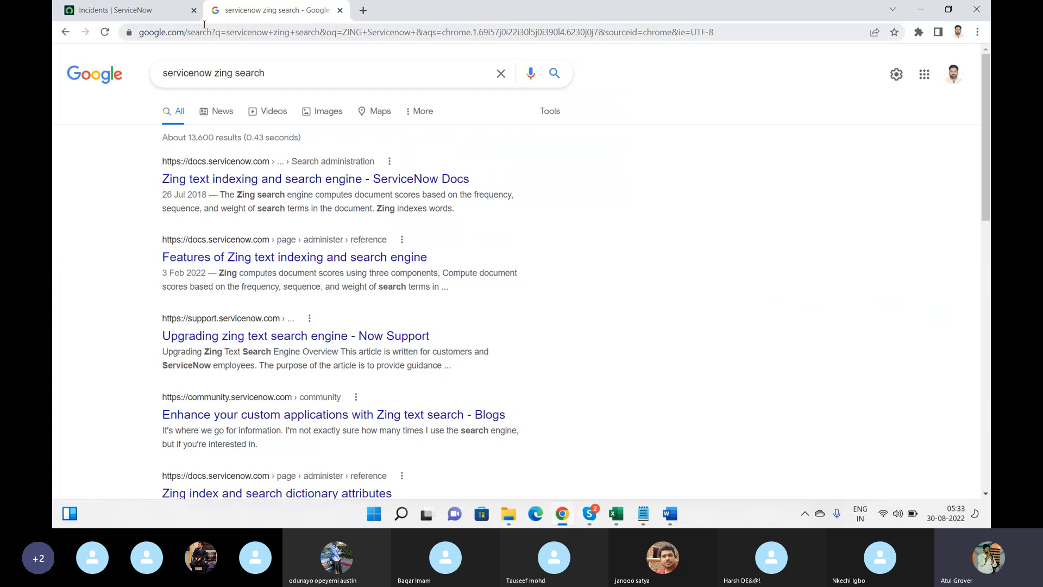
click(145, 12)
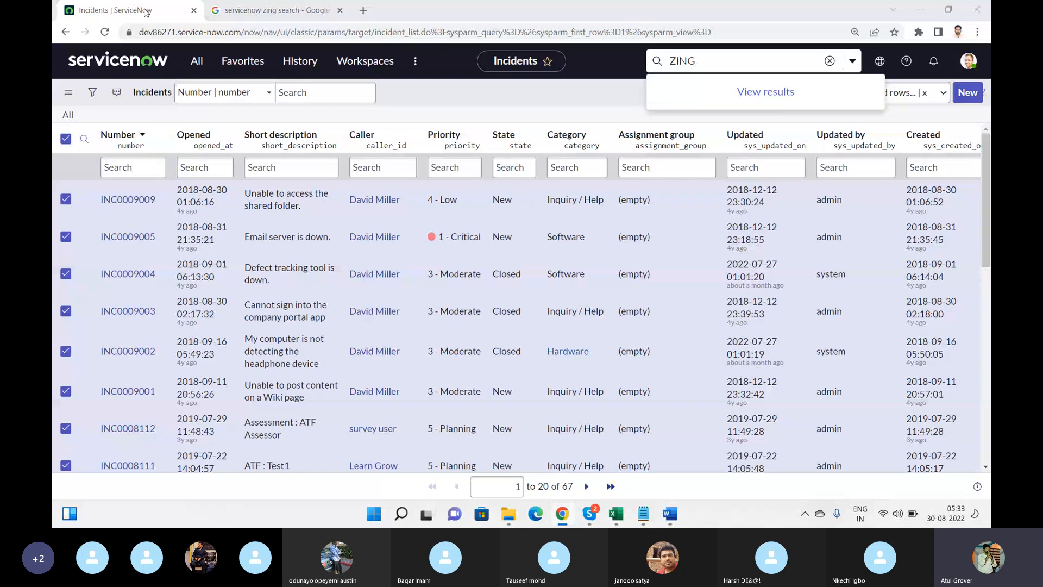
Dismiss the ZING global search and close the Personalize List Columns panel unchanged
key(alt+Tab)
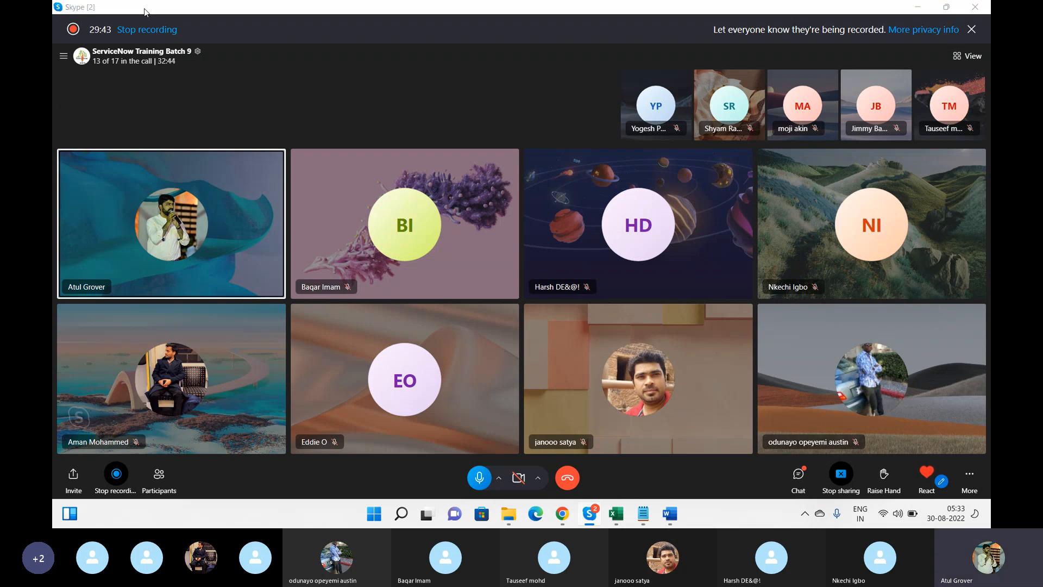
key(alt+Tab)
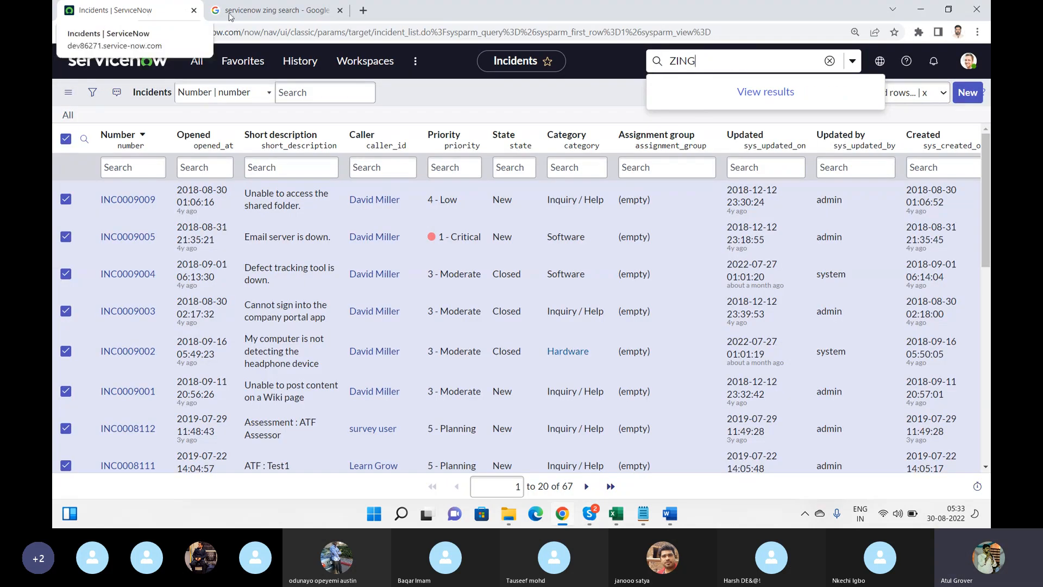
click(529, 95)
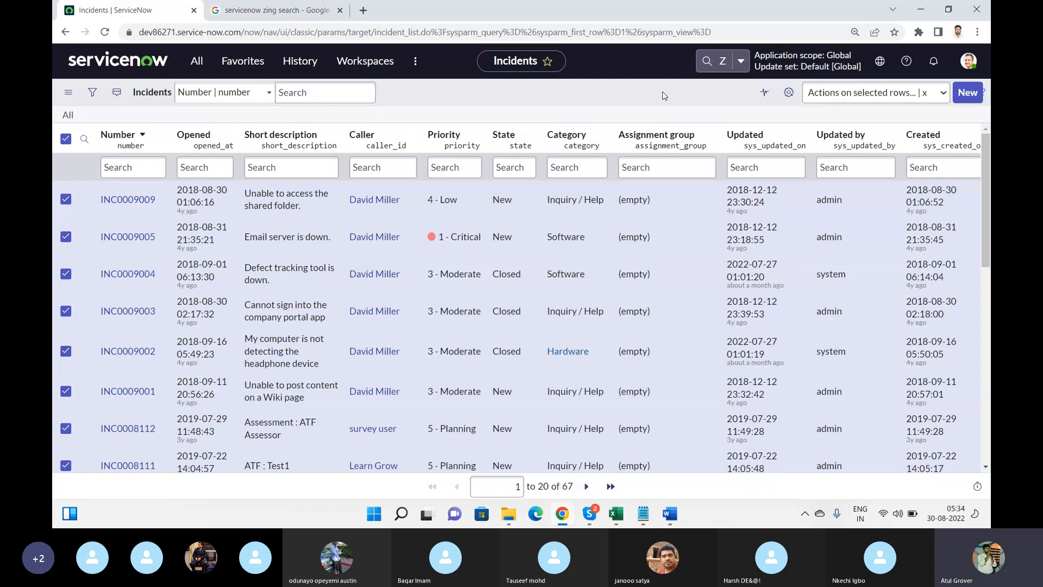
click(789, 92)
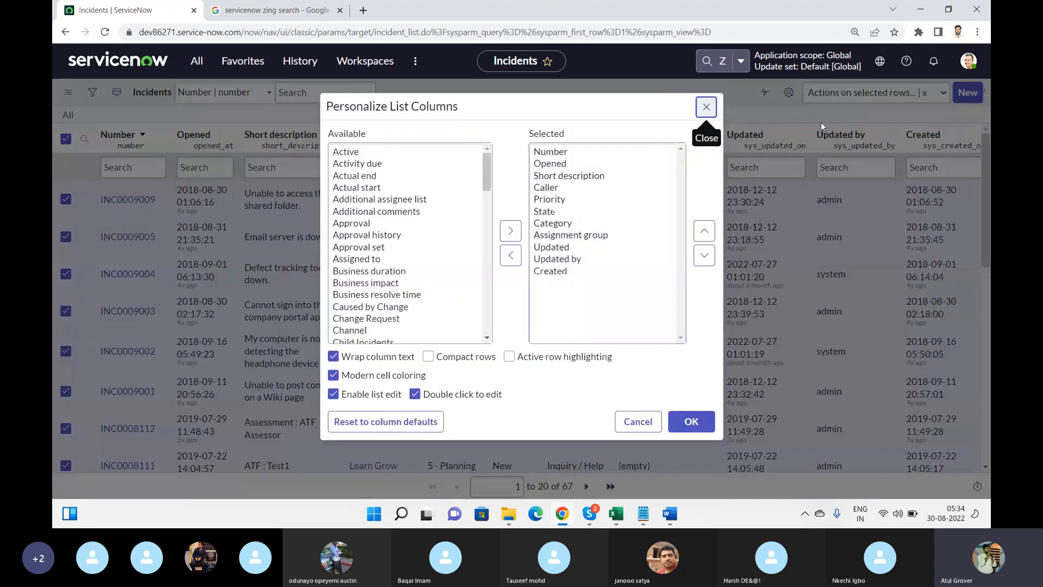
click(705, 108)
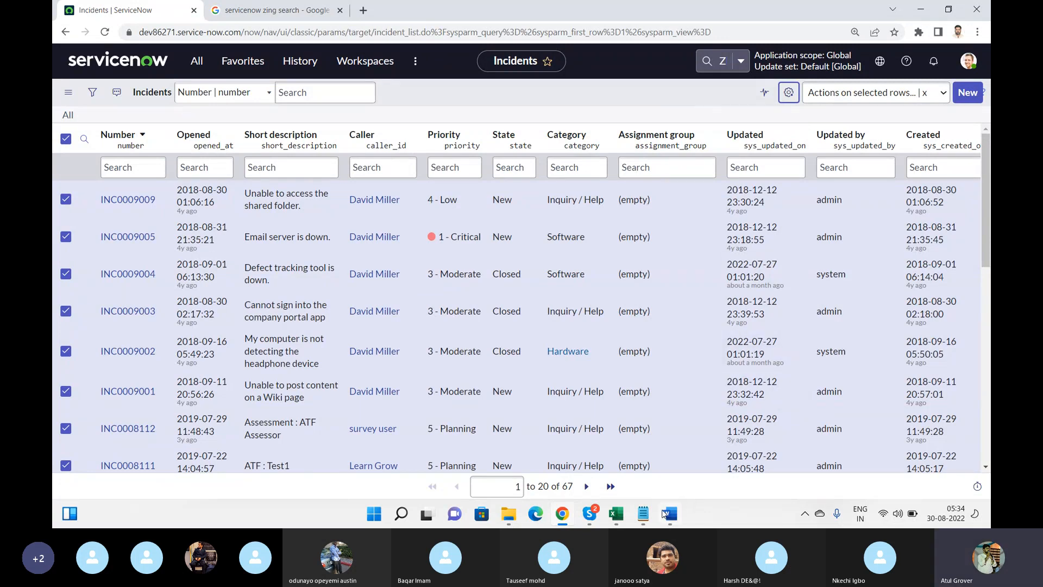
Close the Word document without saving it
click(644, 514)
click(669, 516)
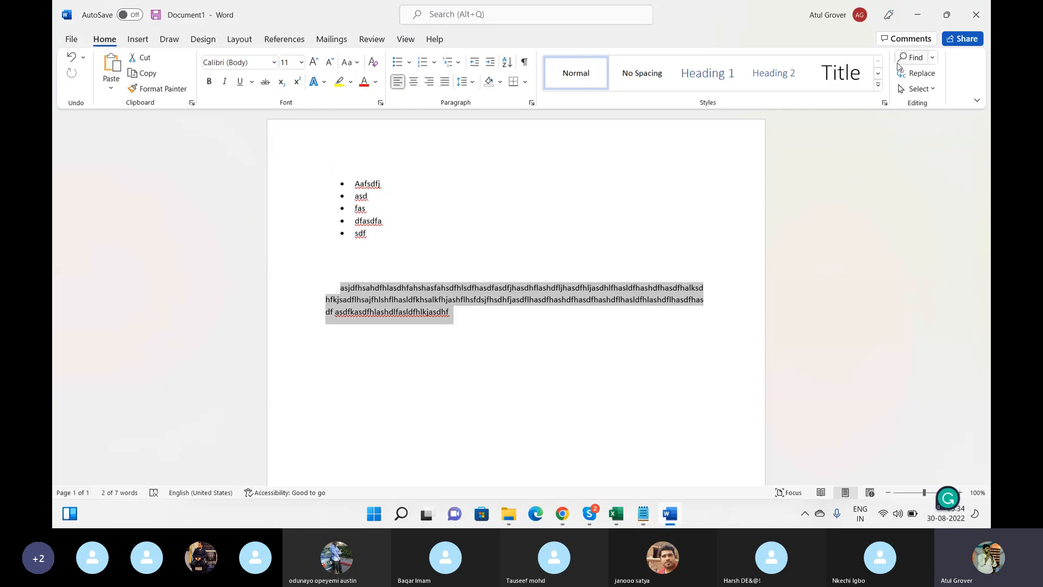
click(976, 15)
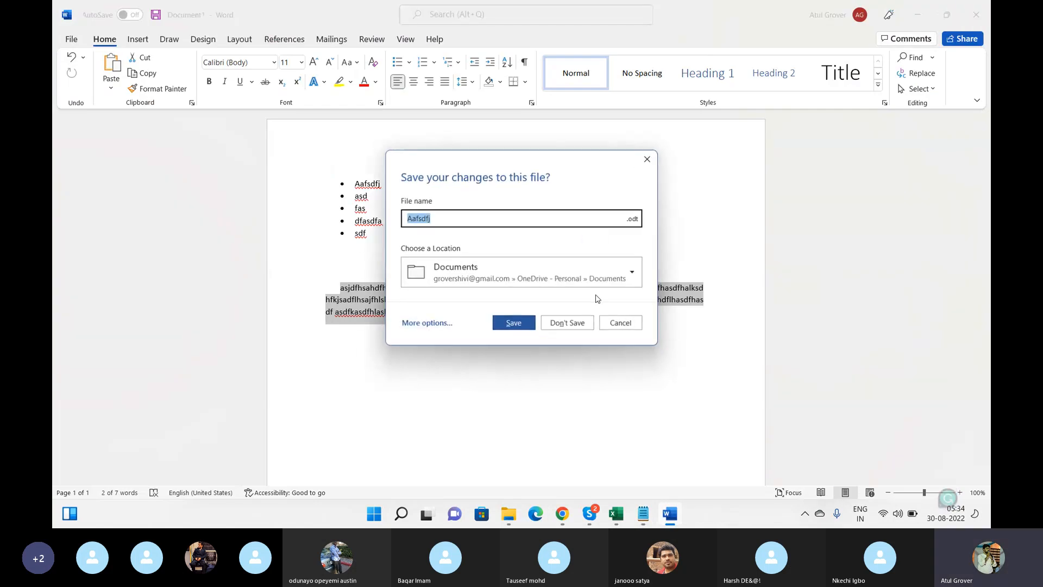
click(566, 325)
Replace the Notepad text with the heading 'User Management', then return to ServiceNow's home page
key(Return)
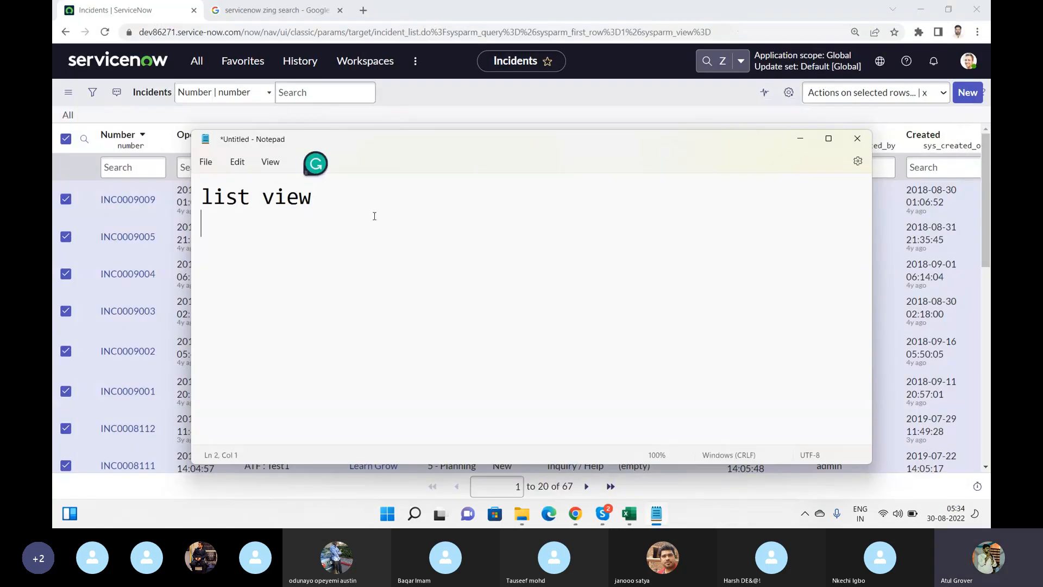
key(ctrl+a)
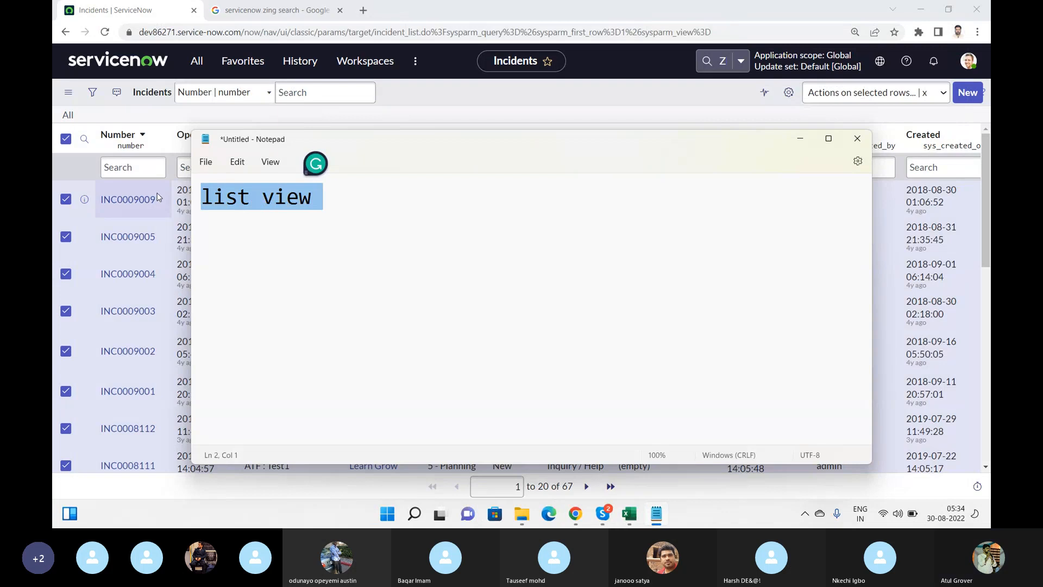
text(User )
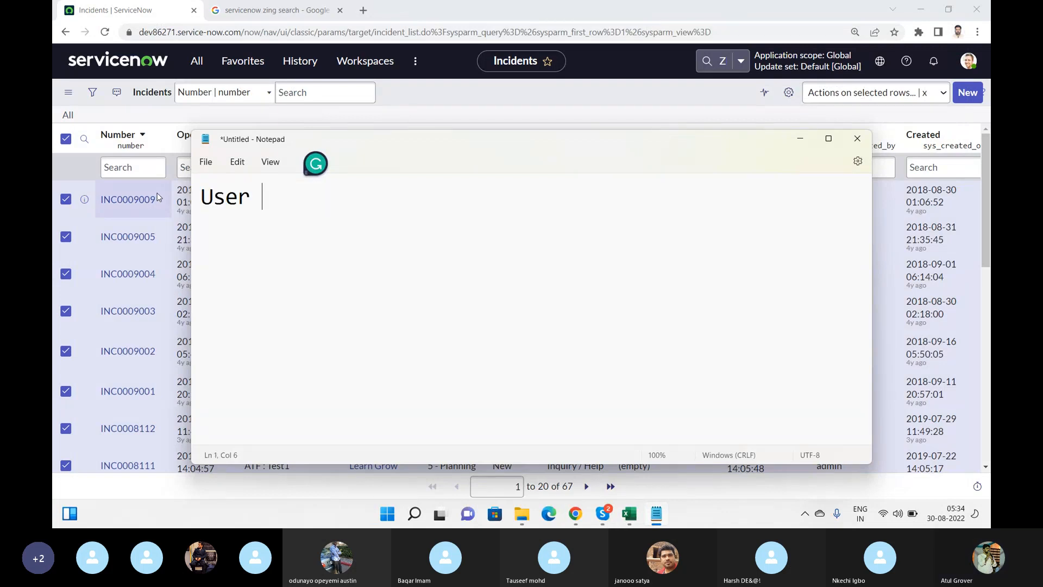
text(Management)
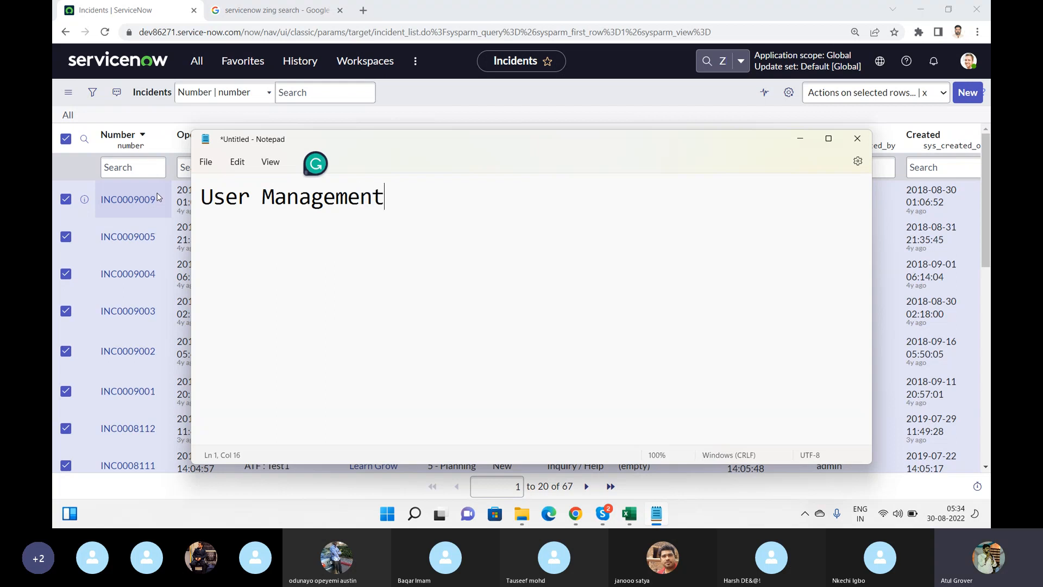
key(Return)
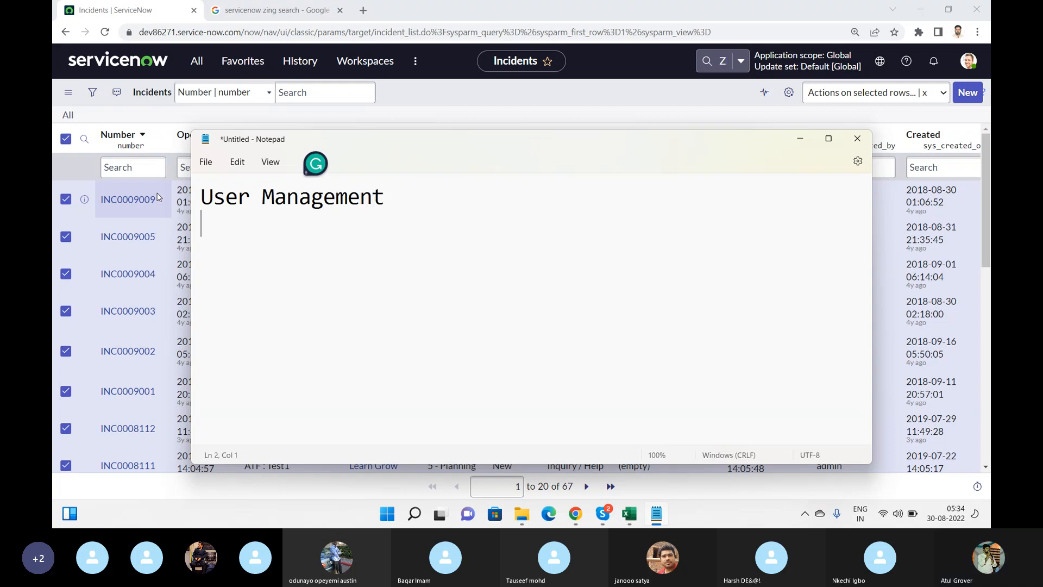
click(101, 63)
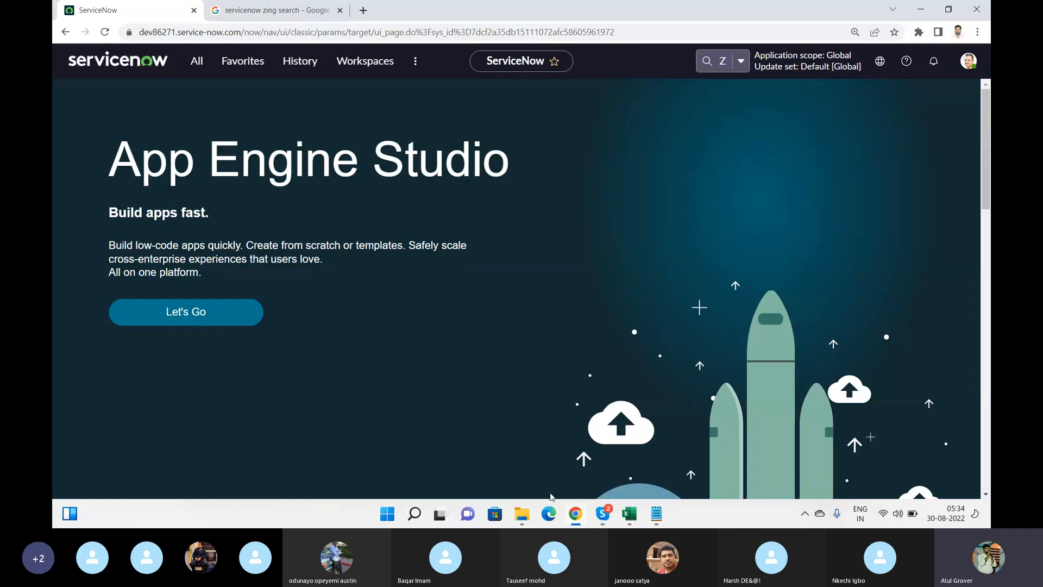
Bring the User Management note forward and maximize the Notepad window
click(657, 512)
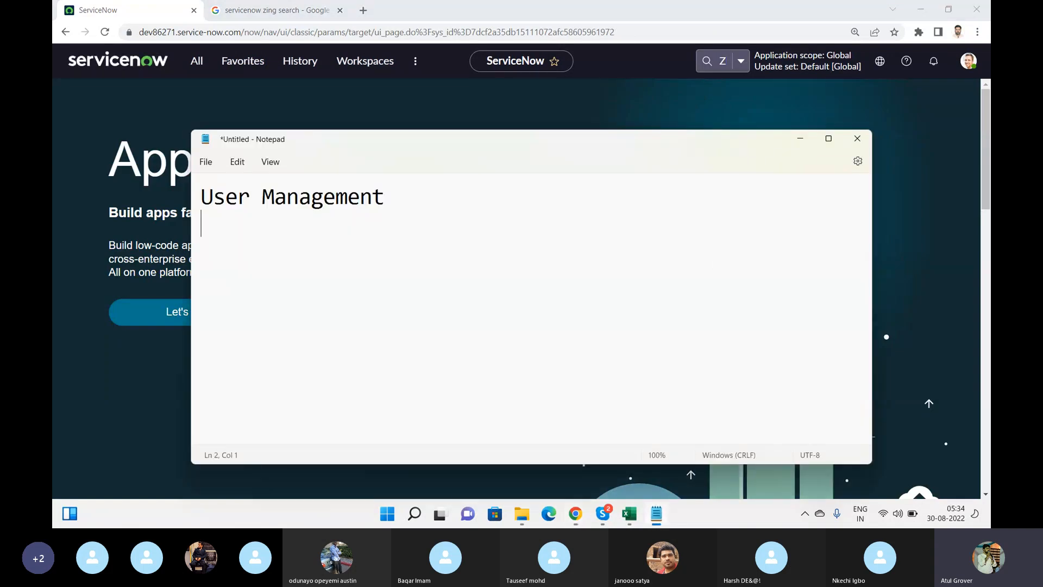
click(830, 140)
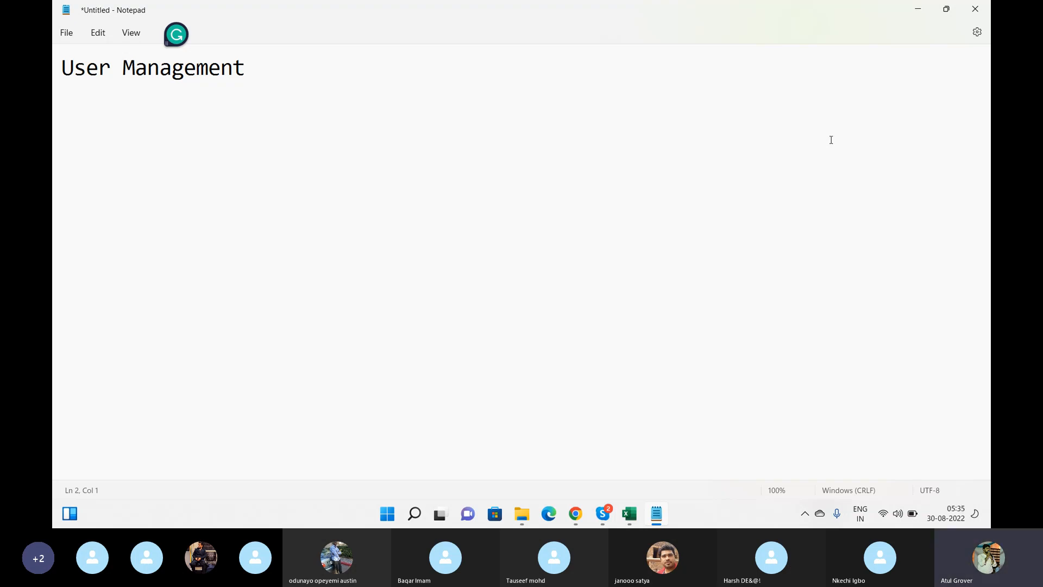
Switch between Notepad and the Skype training call, ending on Skype's participant gallery
key(alt+Tab)
key(Tab)
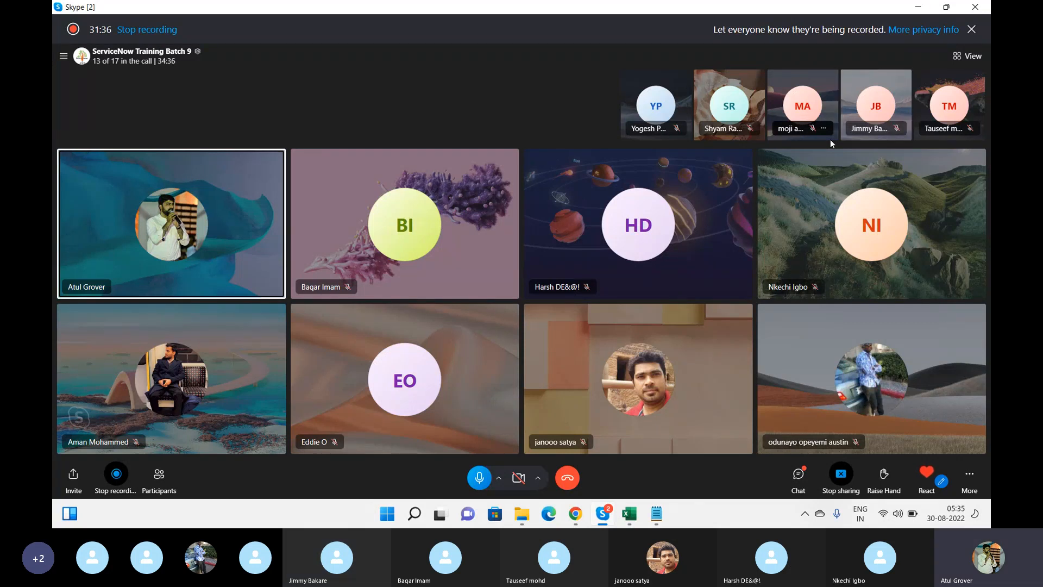
key(alt+Tab)
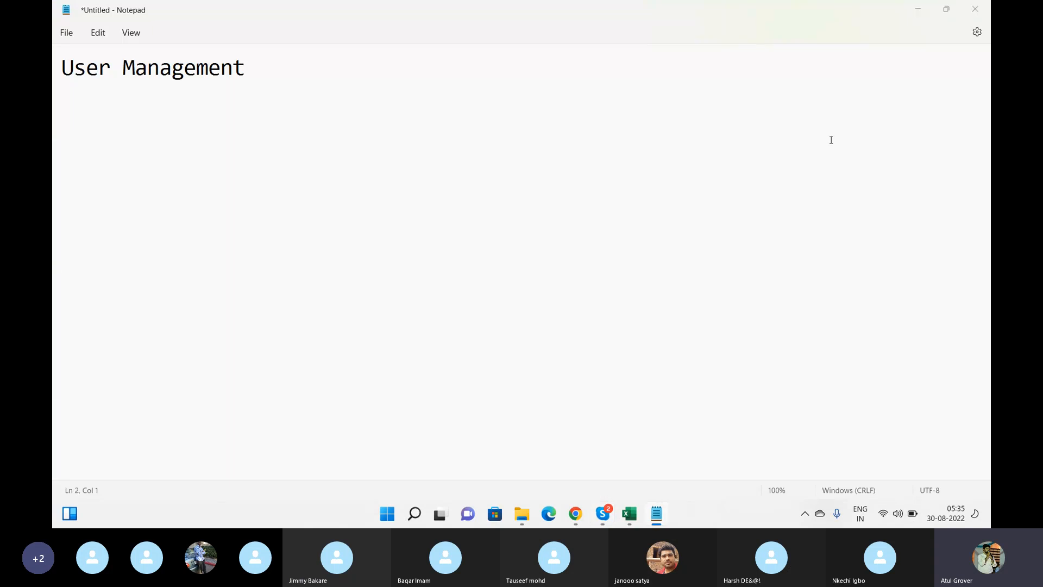
key(alt+Tab)
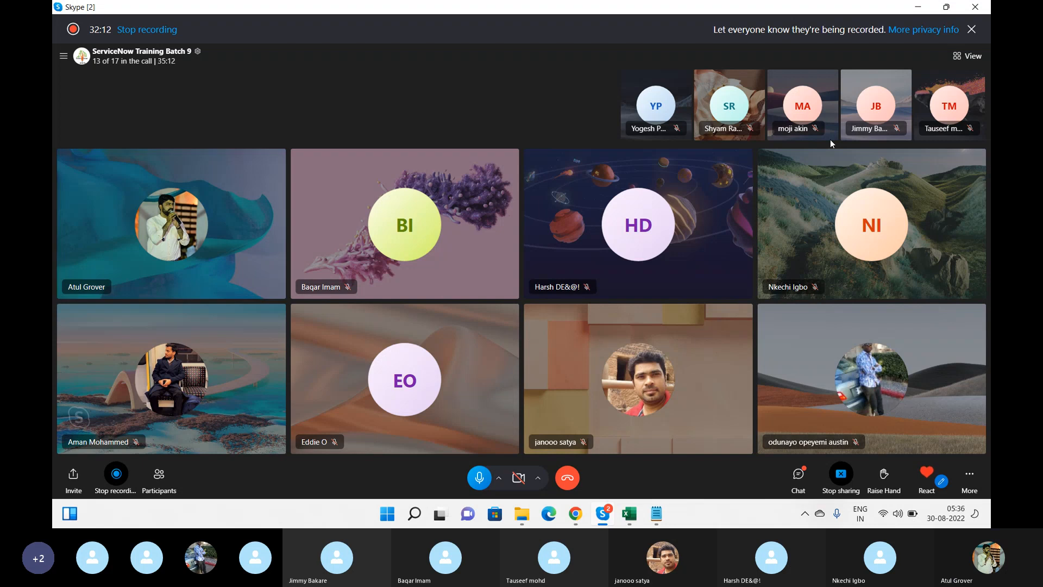
Add the line 'User -- Role -- Group' under the User Management heading, with blank lines after it
key(alt+Tab)
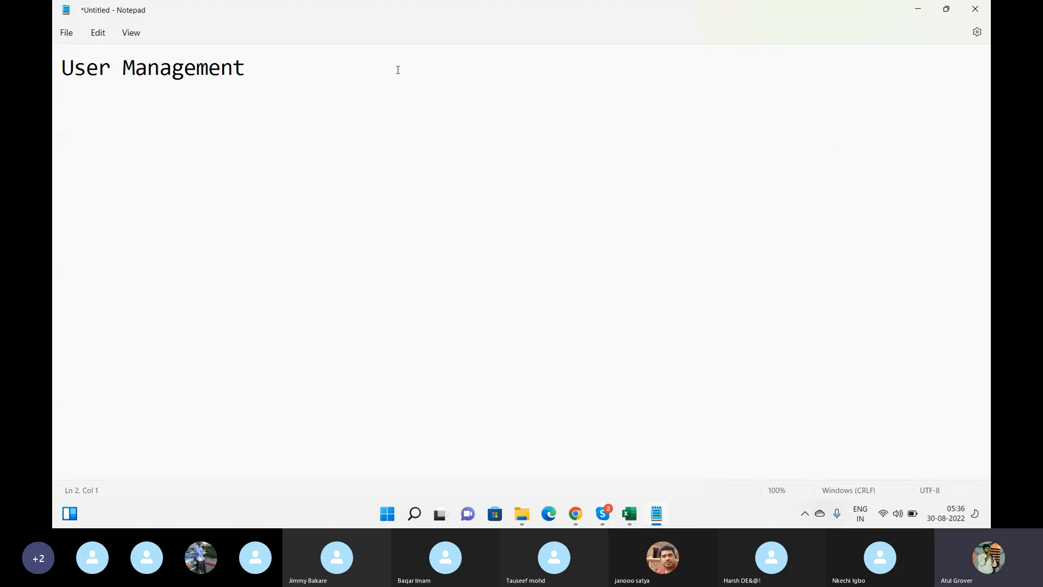
click(345, 77)
key(Return)
key(Return)
text(User -- Role)
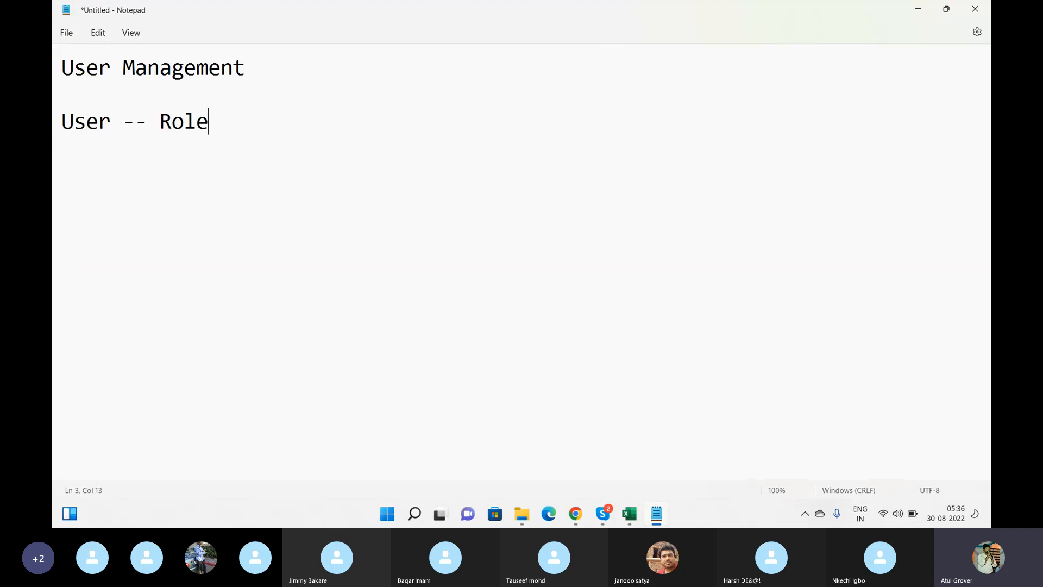
text( -- Group)
key(Return)
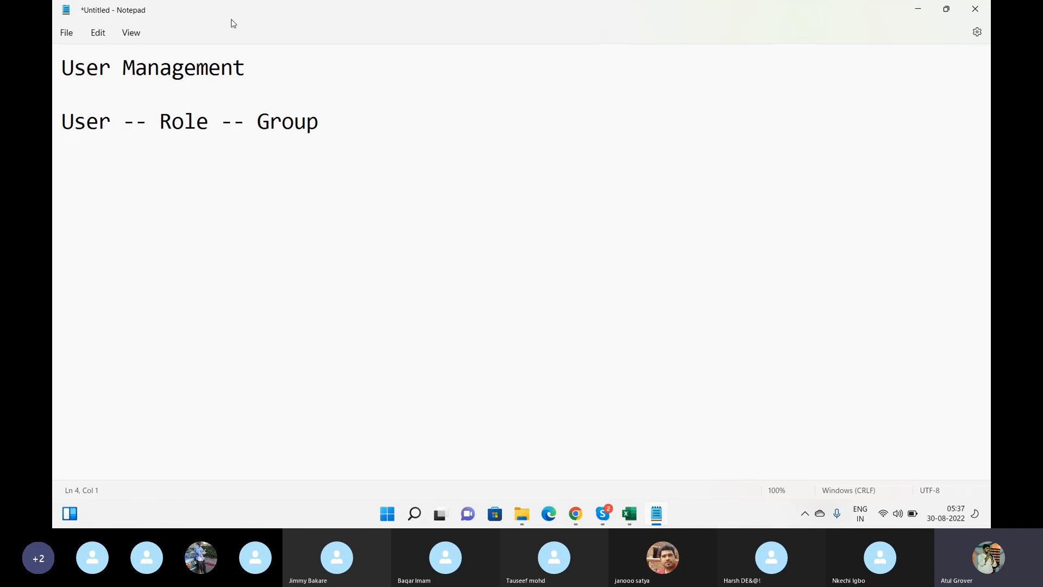
click(353, 134)
key(Return)
key(Return)
key(alt+Tab)
key(alt+Tab)
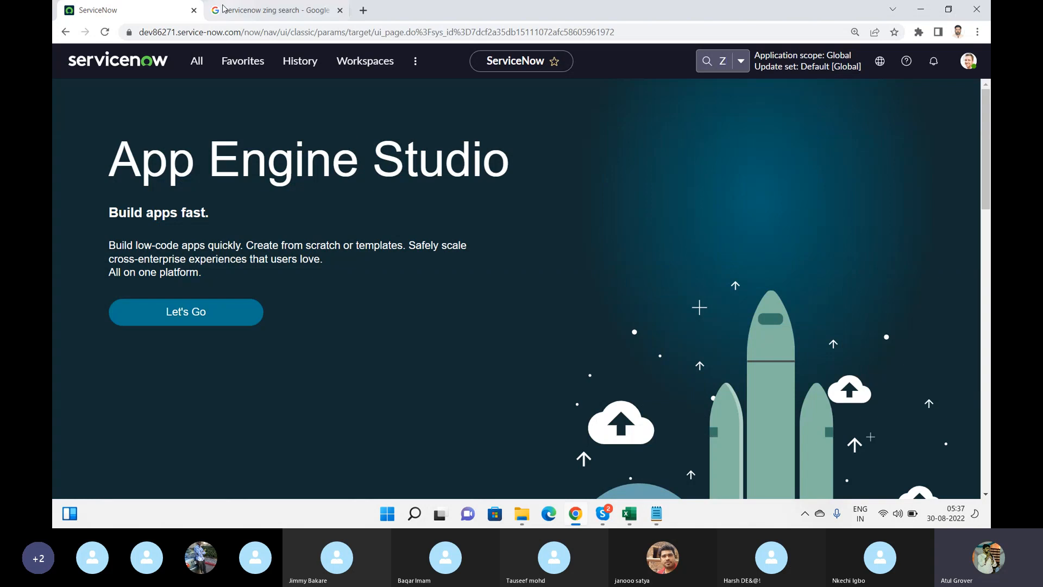
key(alt+Tab)
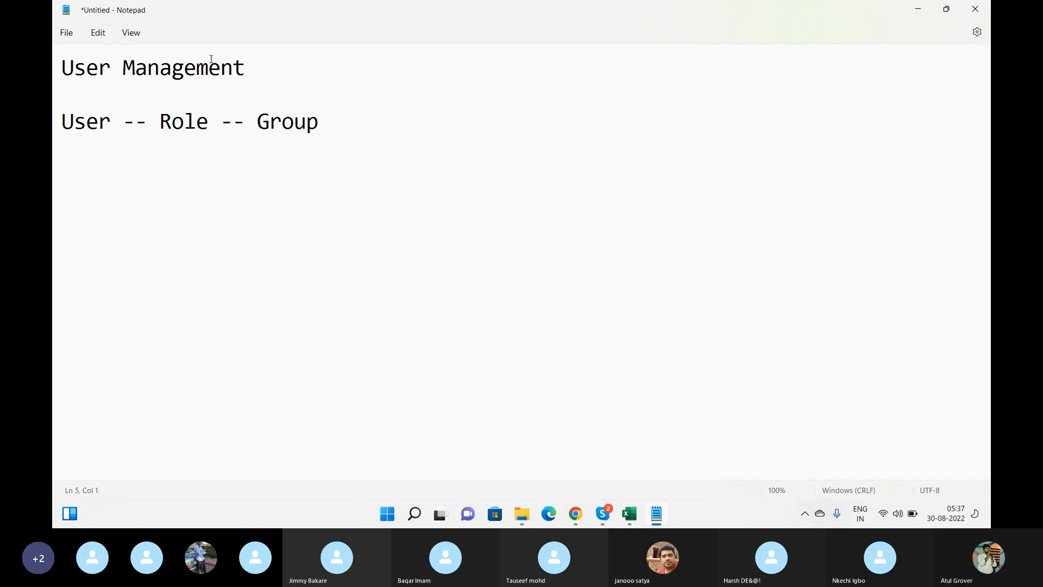
Type the line 'Table --- R * C' two lines below the User -- Role -- Group line
click(154, 221)
text(Tabkle)
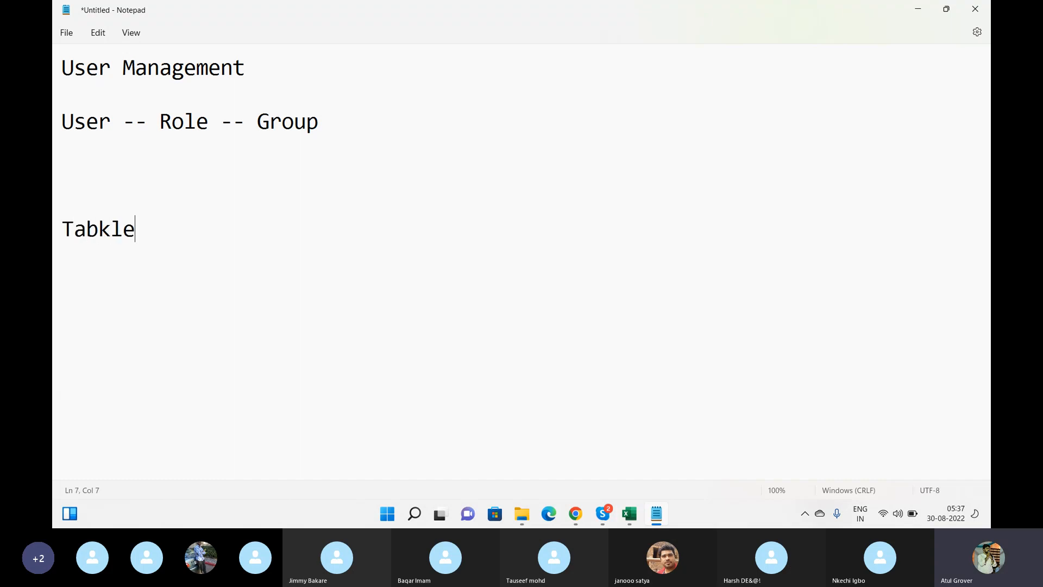
key(BackSpace)
key(BackSpace)
key(BackSpace)
text(le --- R *C)
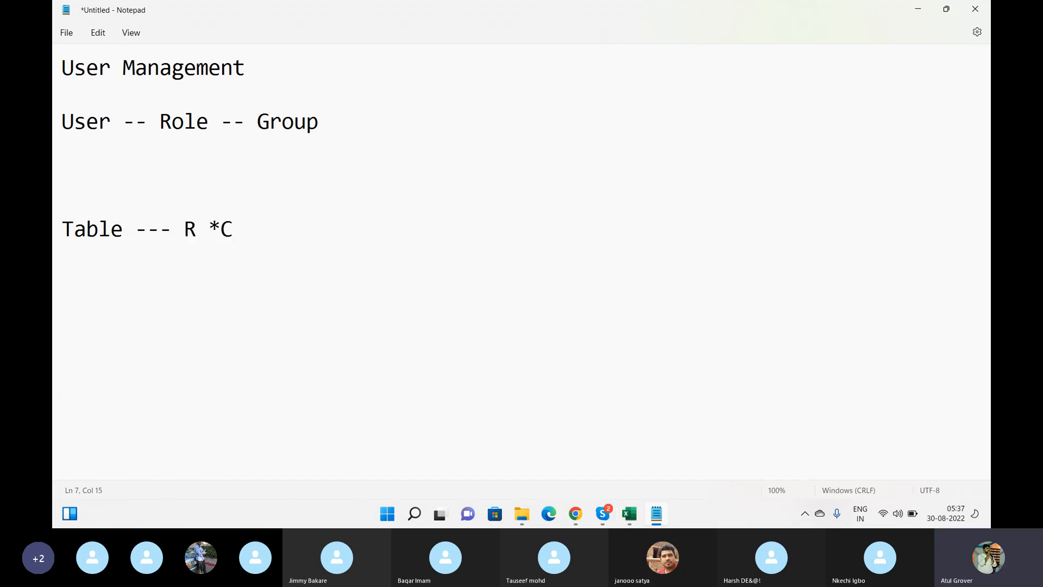
click(221, 229)
click(269, 240)
List the fields Name, F N, MN, DOB and DOP on separate lines, then select them
key(Return)
key(Return)
text(Name)
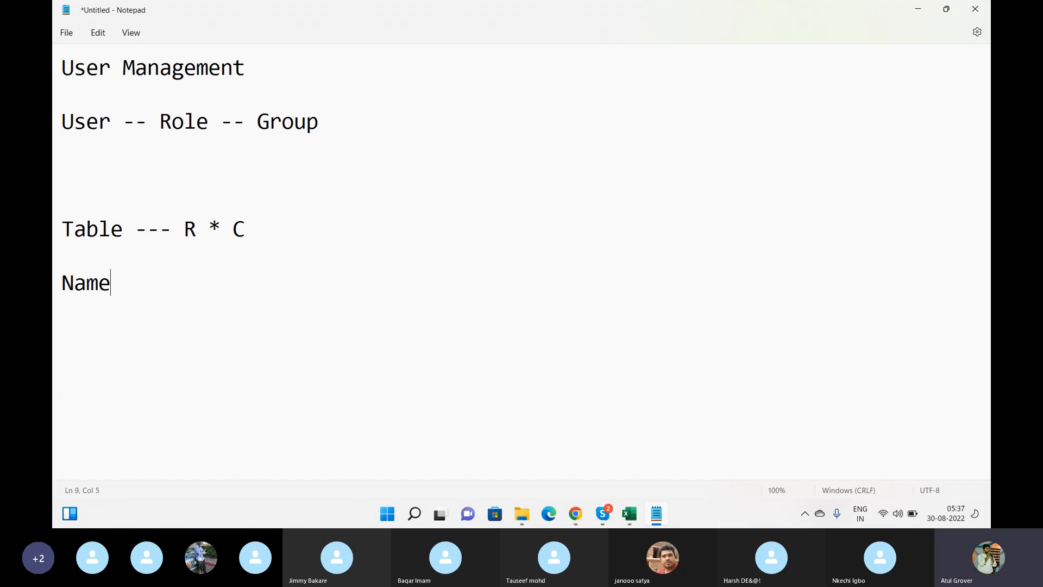
key(Return)
text(F)
key(BackSpace)
text(F N\)
key(Return)
text(M)
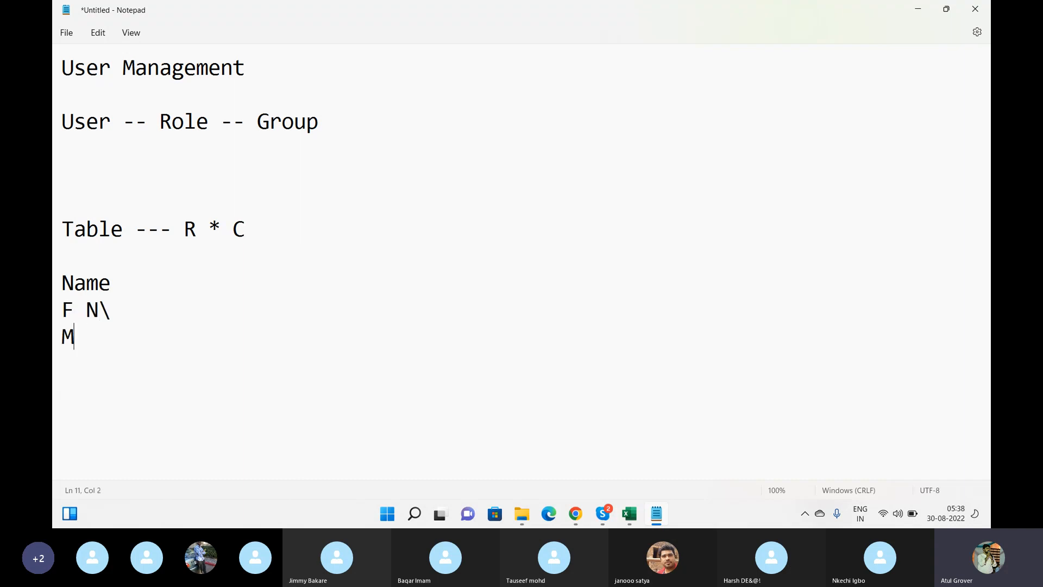
key(BackSpace)
key(BackSpace)
key(BackSpace)
key(Return)
text(MB)
key(BackSpace)
text(N)
key(Return)
text(DOB)
key(Return)
text(DO)
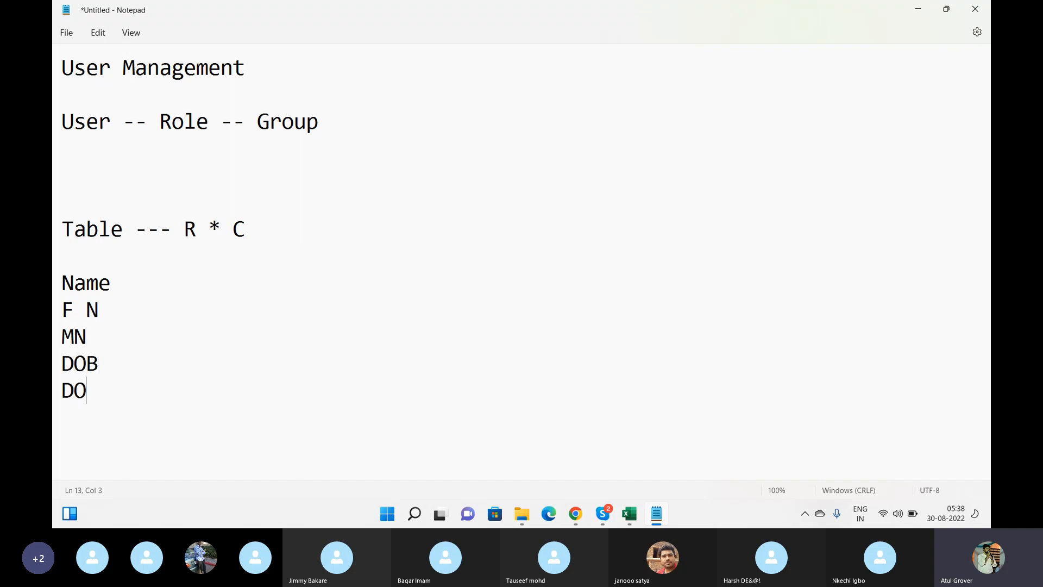
text(P)
key(Return)
drag(107, 389, 53, 291)
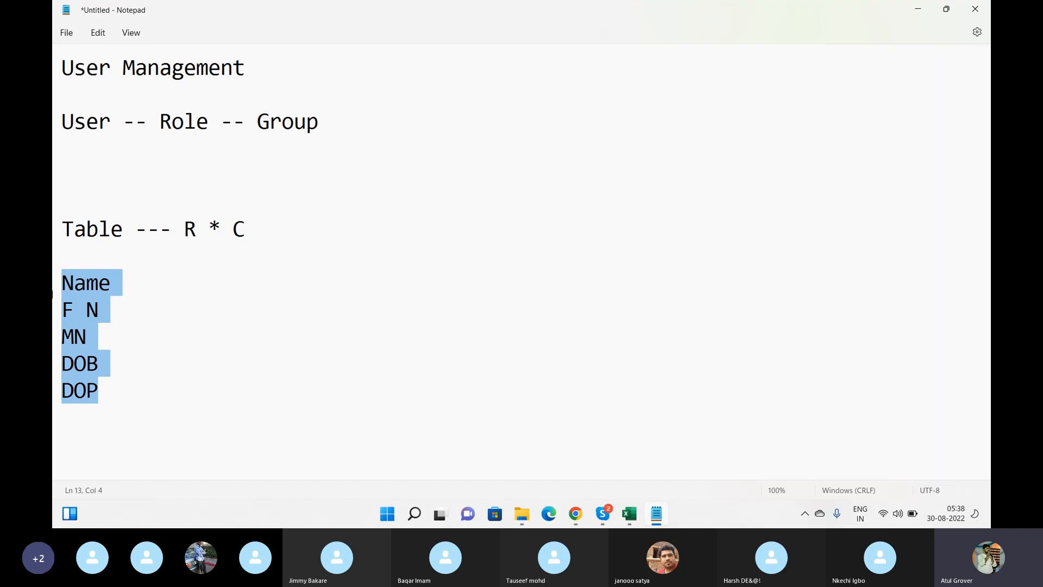
Add X, X+ and Y+ beside the Name, F N and MN lines, and 2.25.1987 beside DOB
click(126, 298)
click(126, 286)
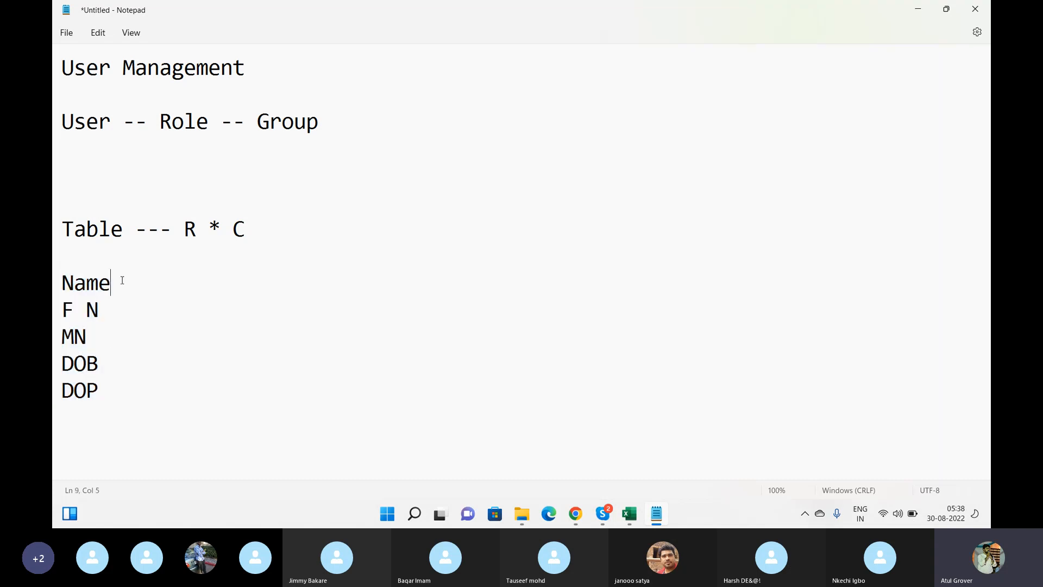
text(X)
key(Down)
text(X+)
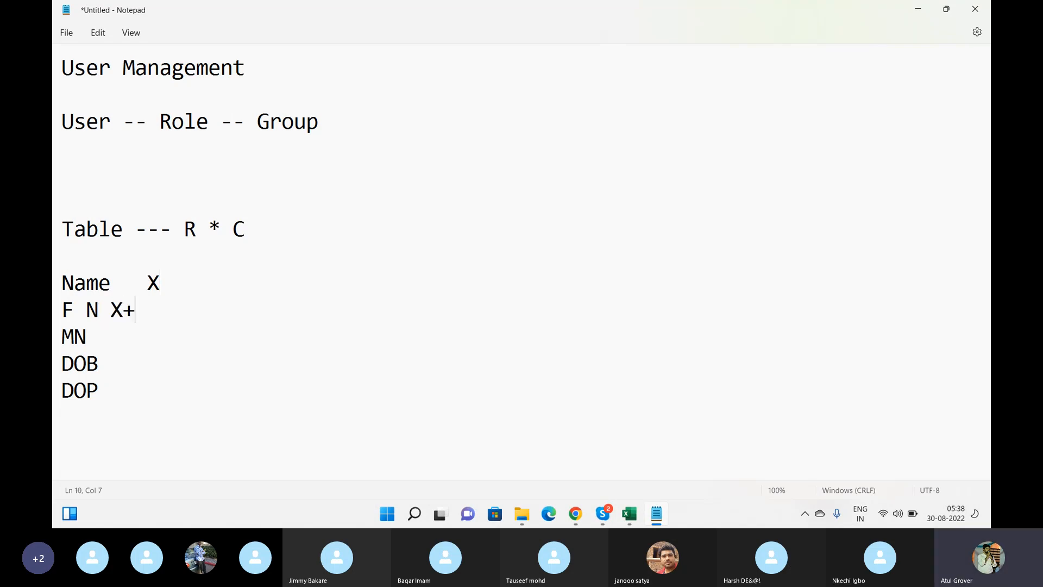
key(Down)
text(Y)
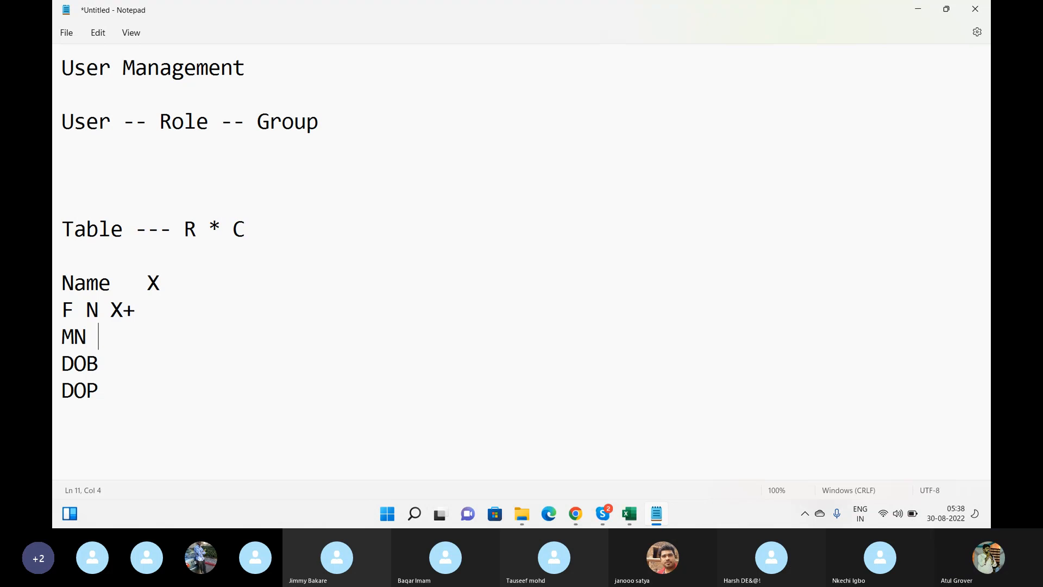
text(+)
key(Down)
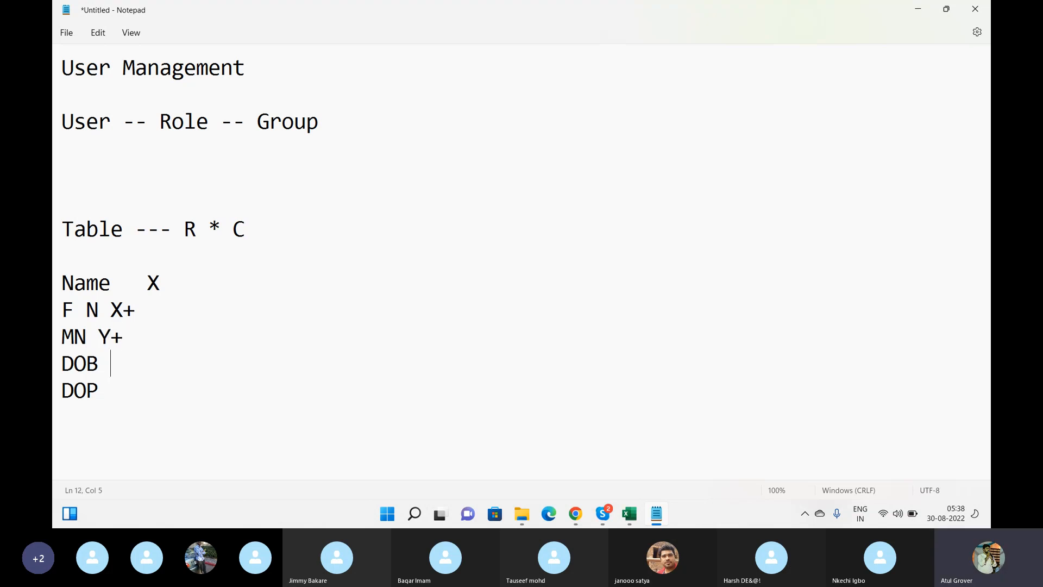
text(2.25.1987)
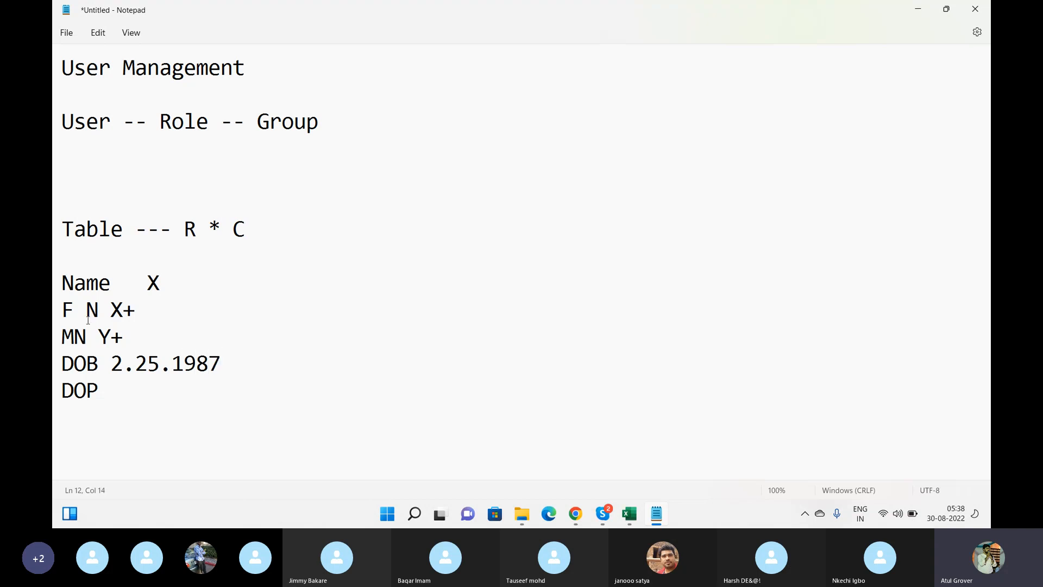
Add texas beside the last field line, then switch back to the ServiceNow window
click(115, 393)
text(text)
key(BackSpace)
text(as)
key(alt+Tab)
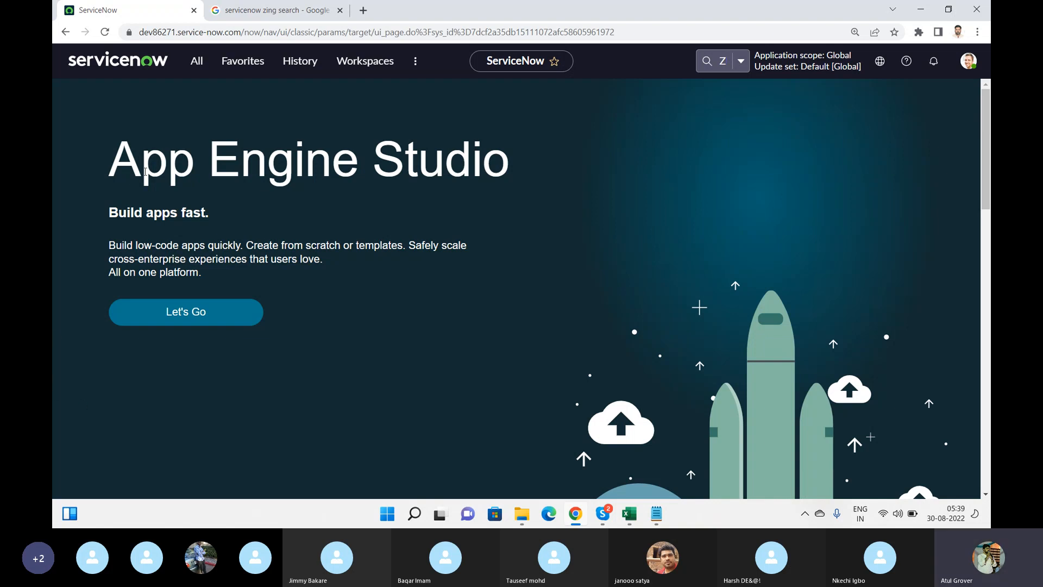
Filter the navigator for 'user a', open User Administration > Users, and start a New user record
click(199, 62)
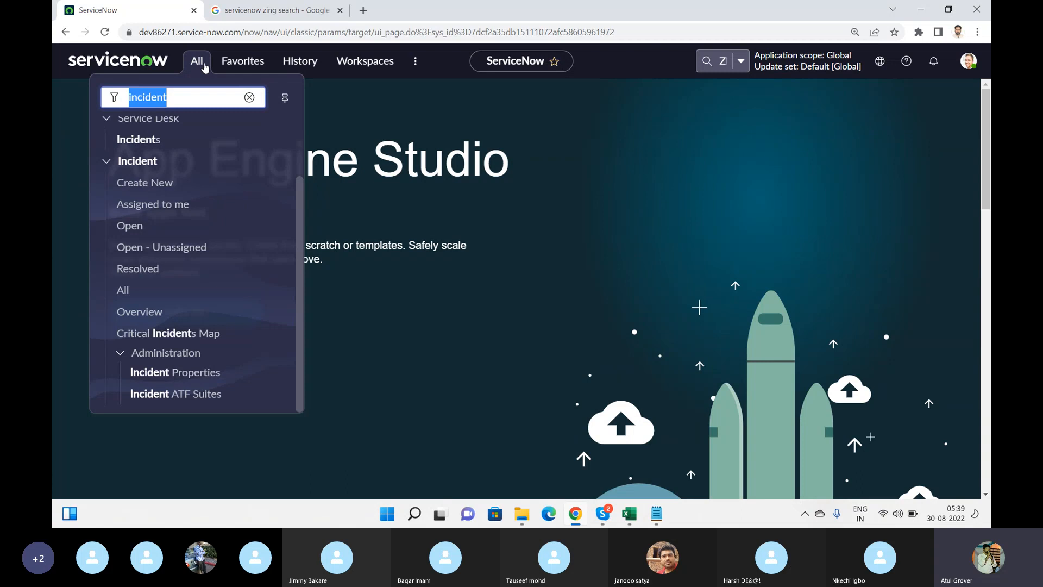
text(user a)
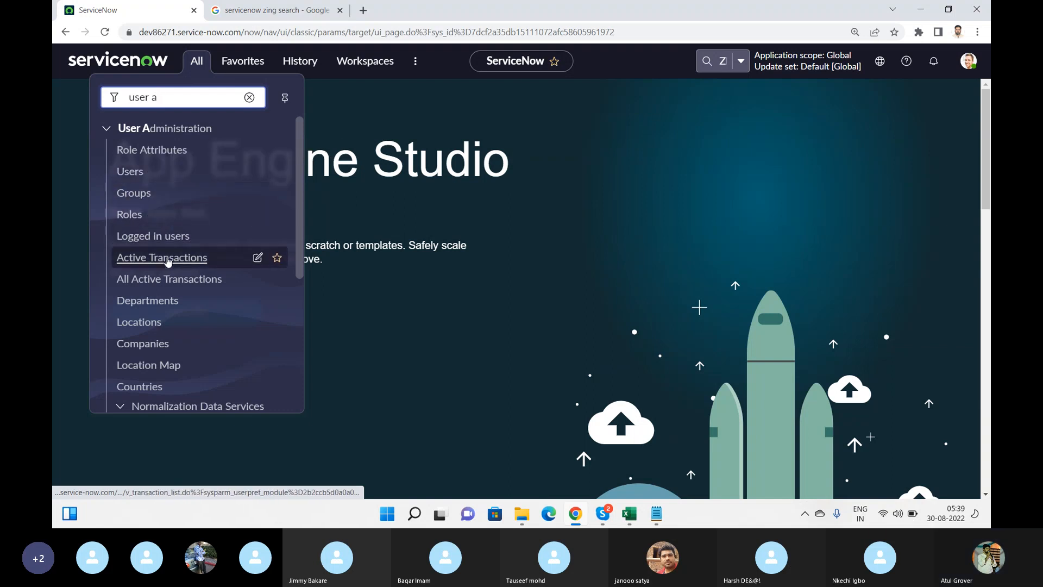
click(124, 173)
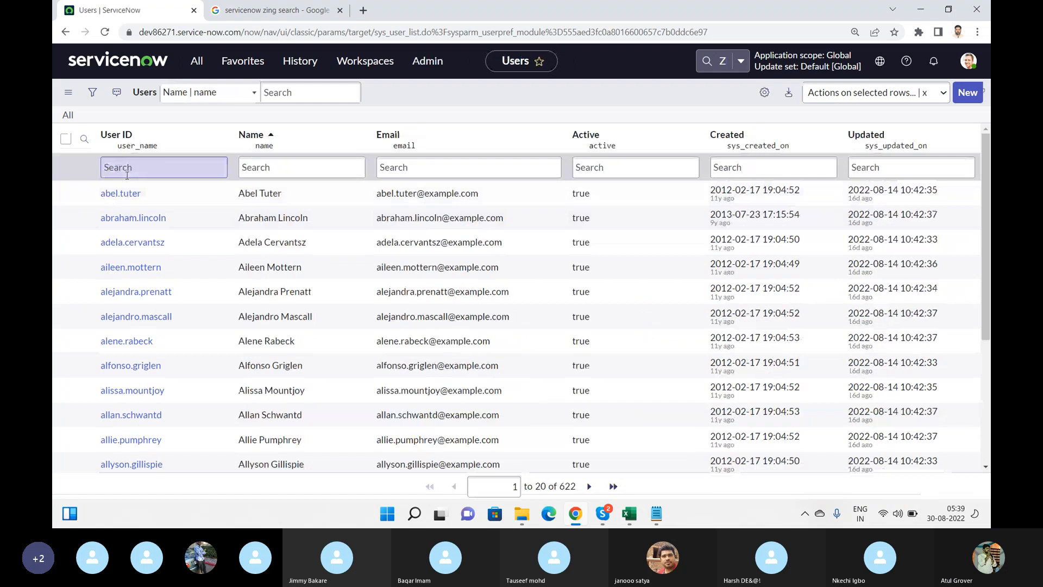
click(965, 102)
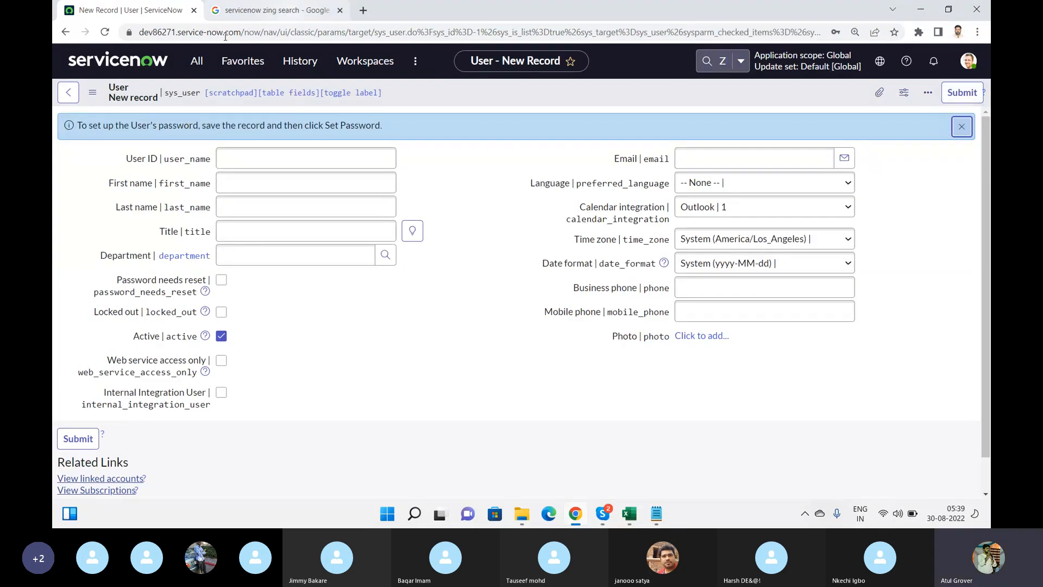
Put the cursor in the Title field, then bring the Training_Master workbook in Excel forward
click(355, 235)
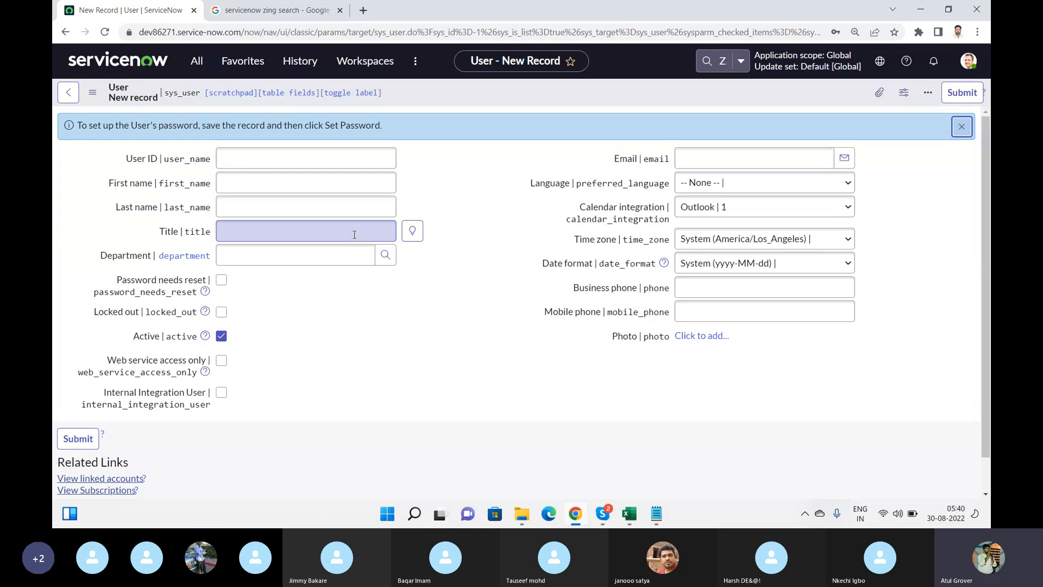
click(629, 514)
Copy the trainee names in A3:A16 from Attendance into a new Sheet1 at A1 and autofit column A
click(212, 480)
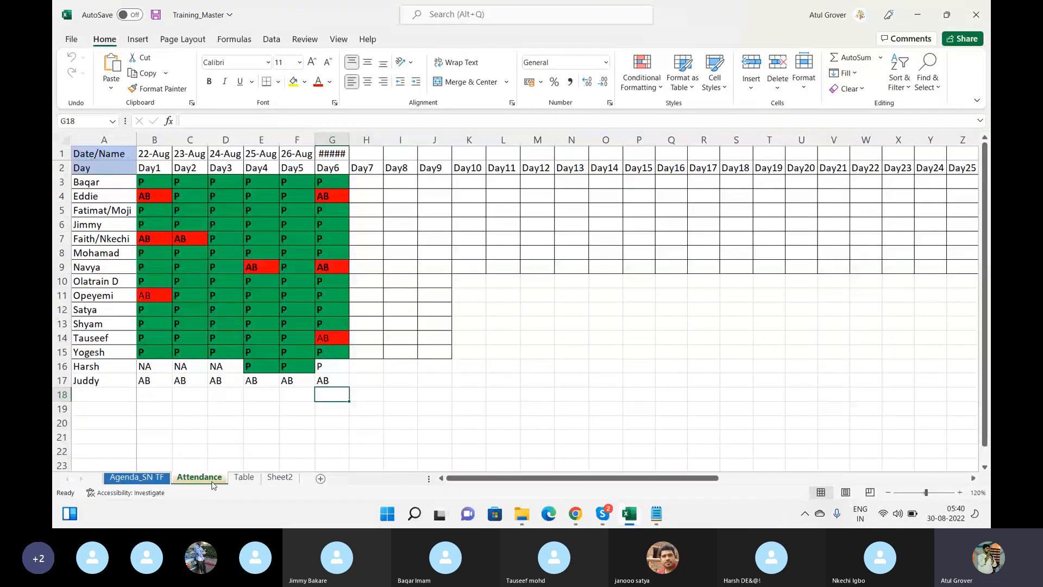
click(100, 182)
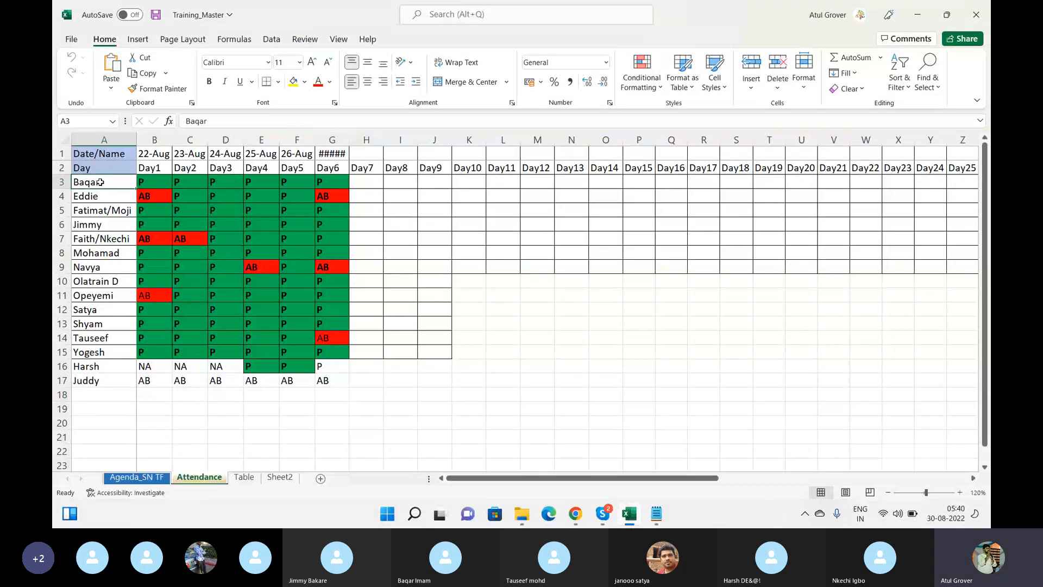
drag(101, 182, 107, 362)
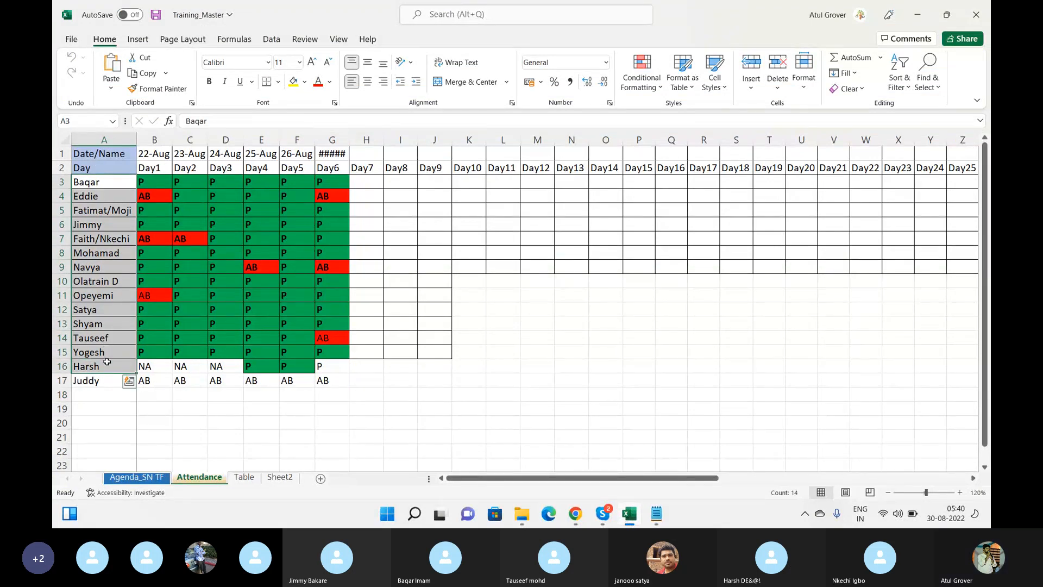
key(ctrl+c)
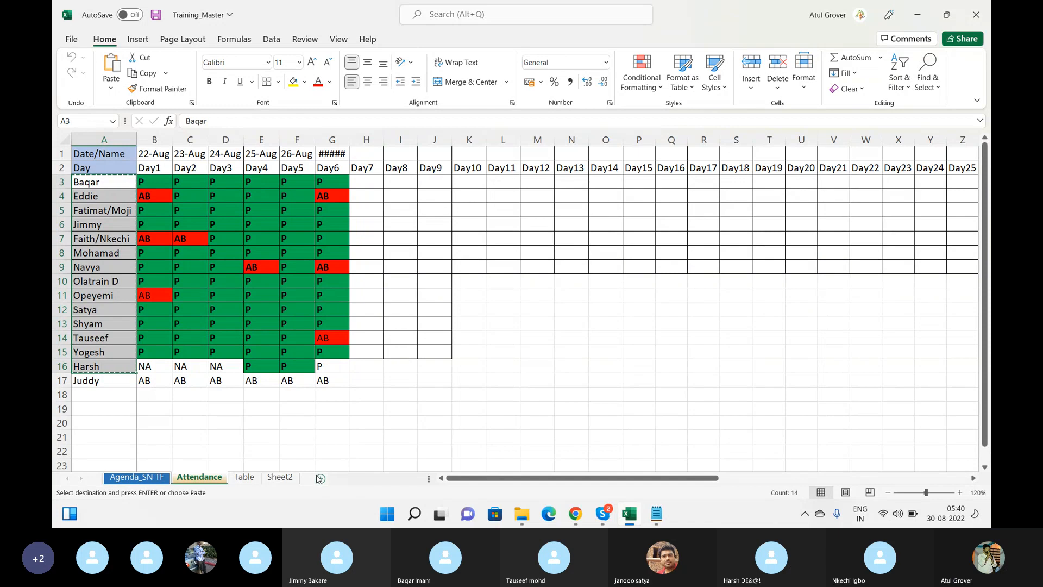
click(320, 479)
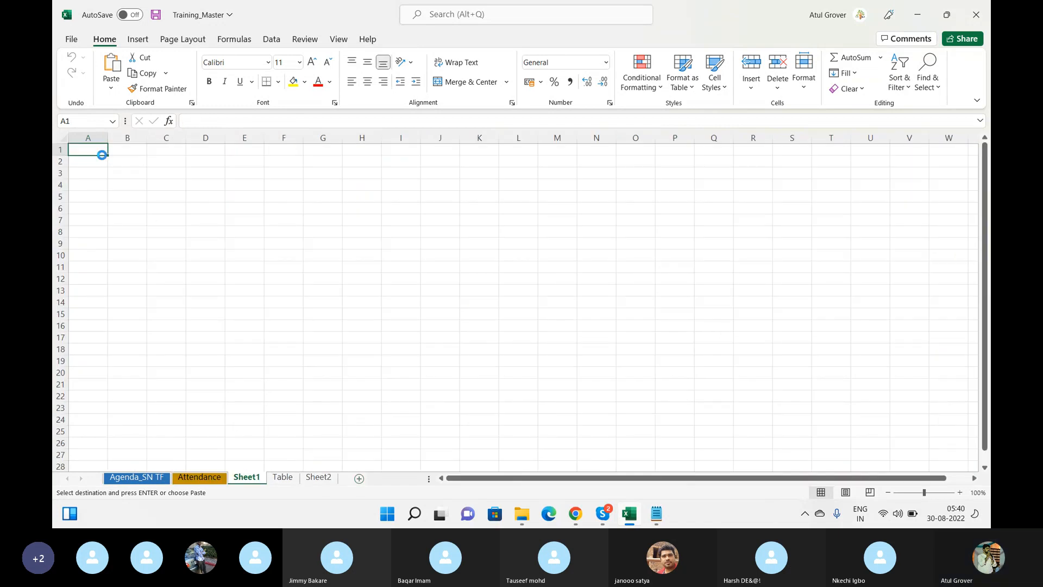
key(ctrl+v)
click(63, 138)
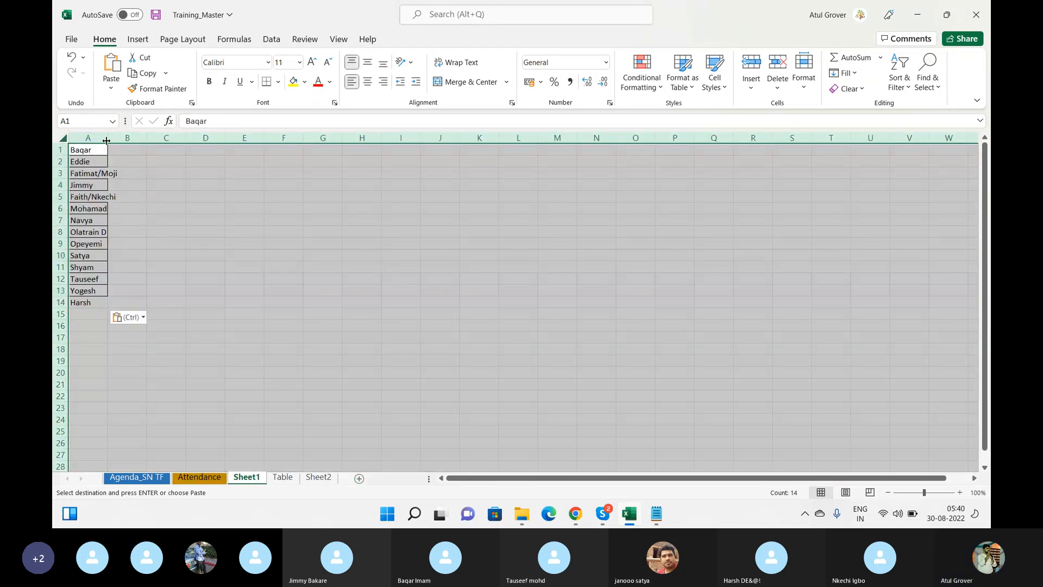
double_click(107, 140)
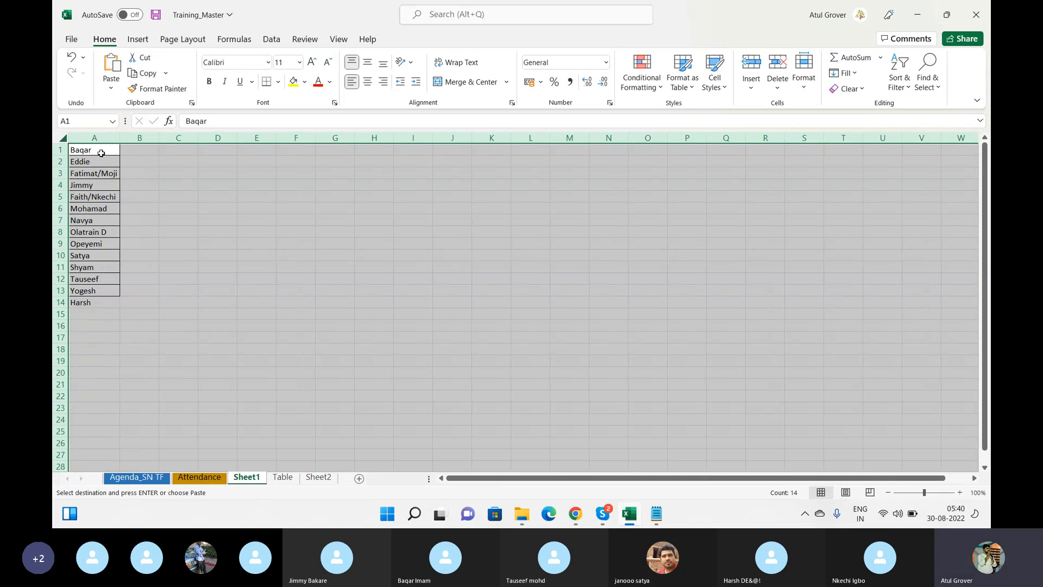
click(101, 152)
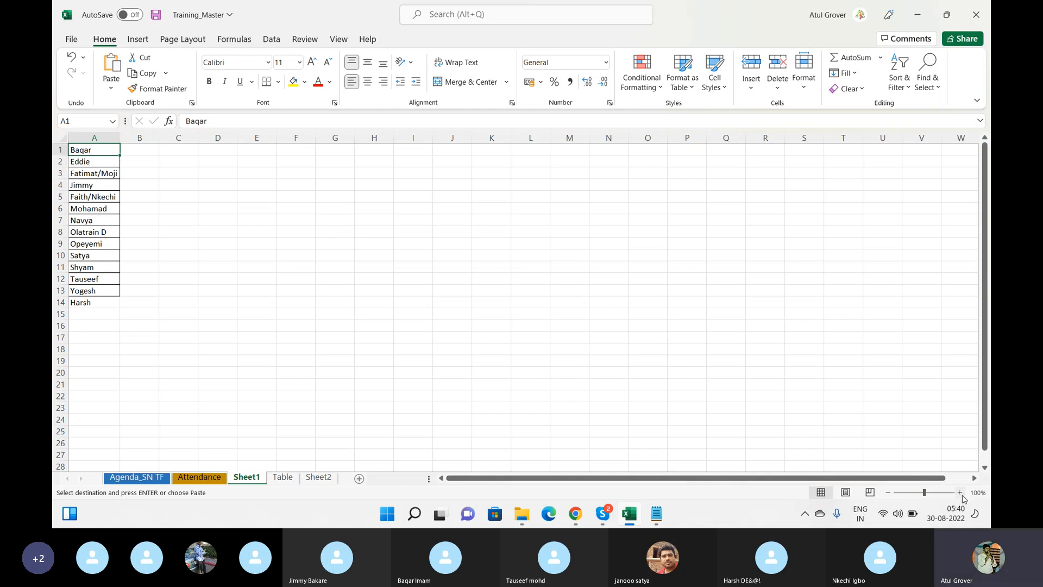
Zoom in on the name list and trim 'Fatimat/Moji' to Moji and 'Faith/Nkechi' to Nkechi
click(961, 493)
click(960, 493)
click(960, 493)
click(960, 493)
click(960, 493)
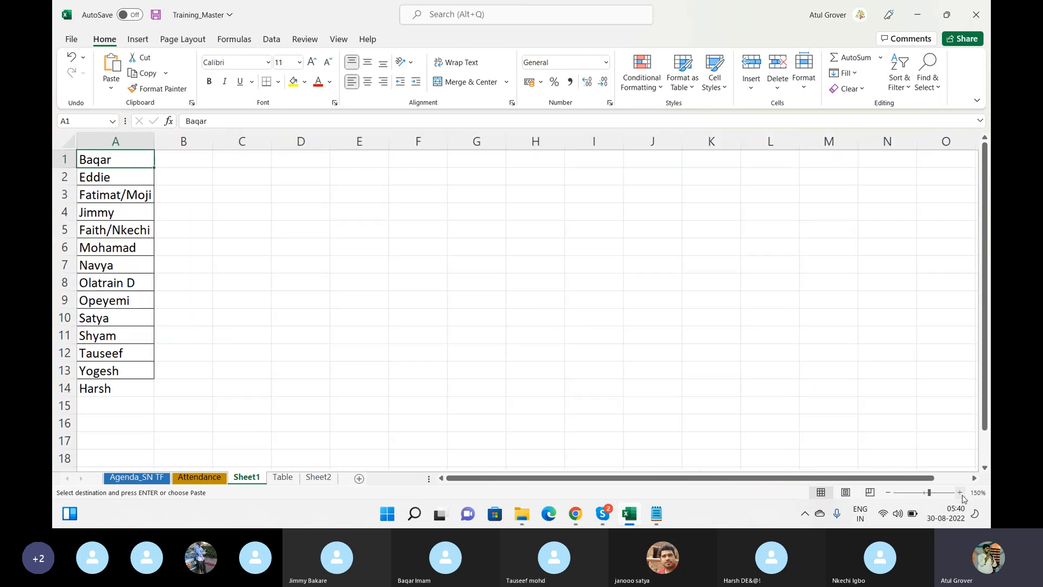
click(960, 493)
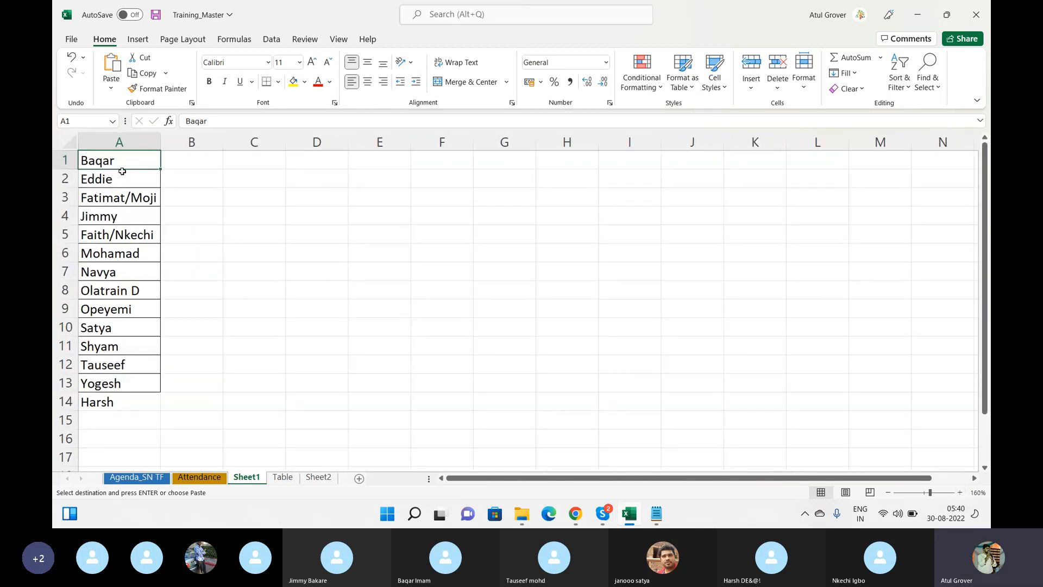
click(126, 180)
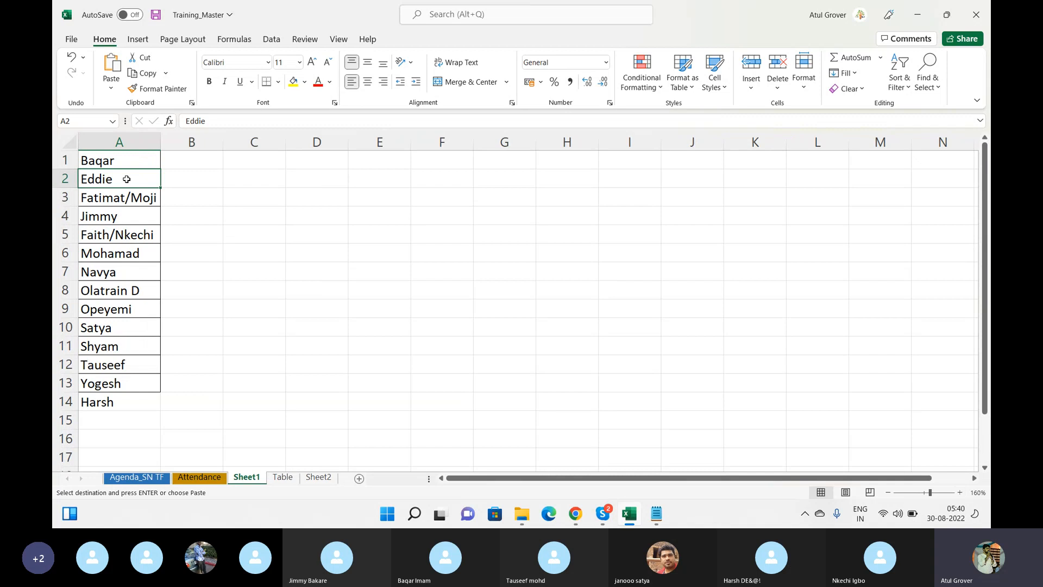
double_click(128, 198)
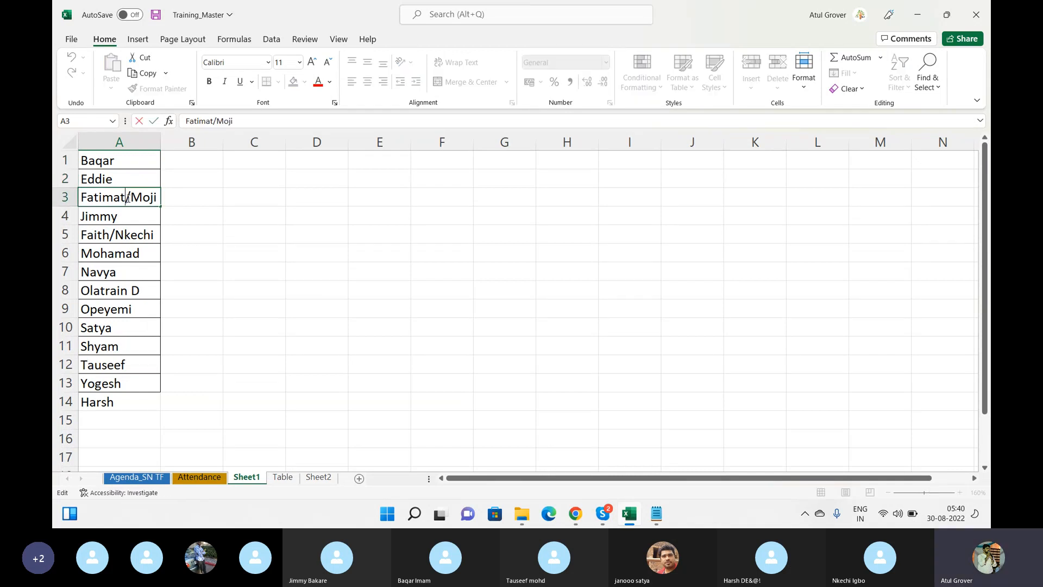
drag(131, 197, 81, 197)
key(BackSpace)
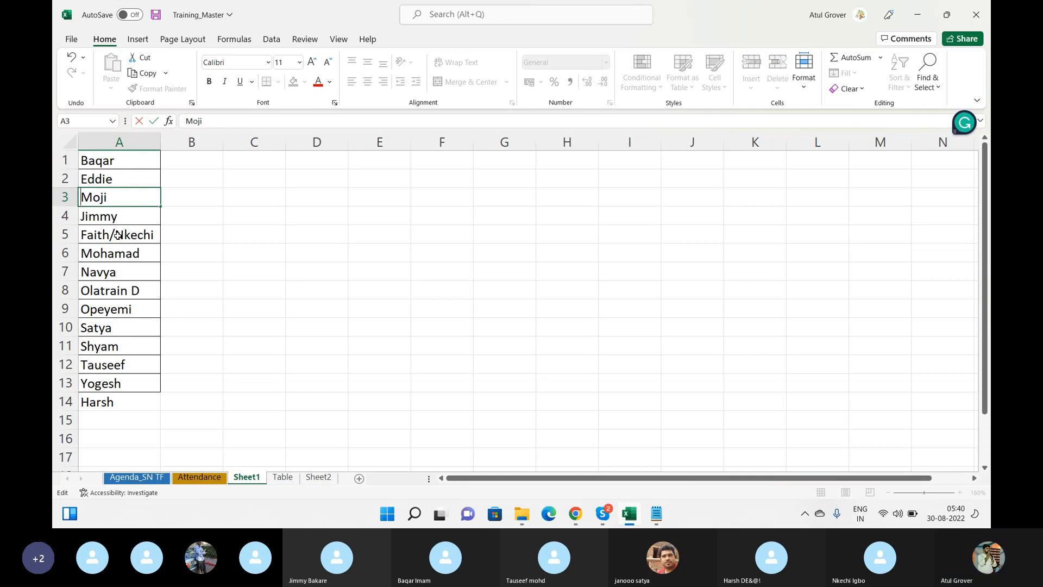
double_click(117, 235)
drag(114, 235, 81, 235)
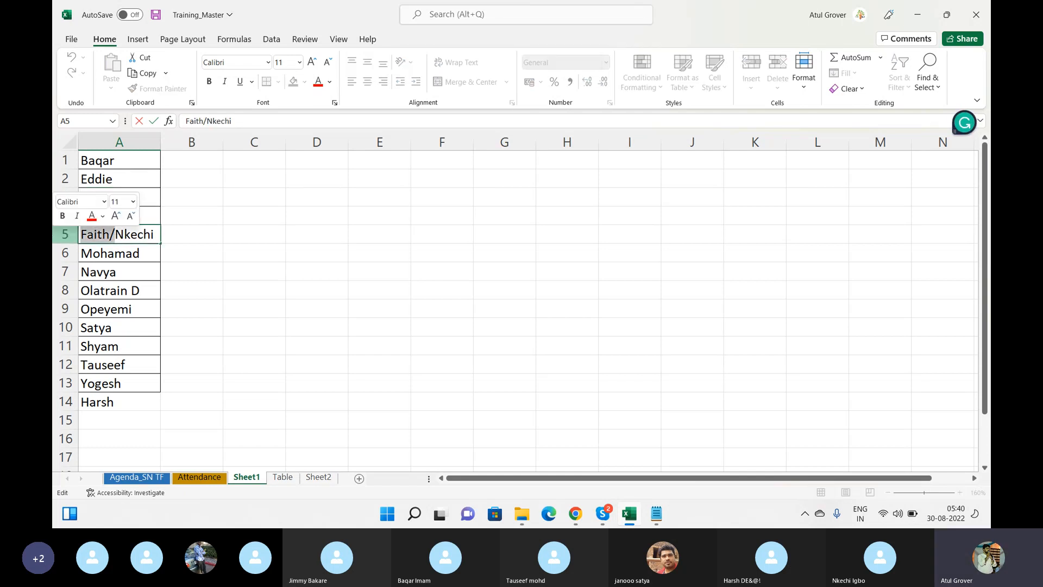
key(BackSpace)
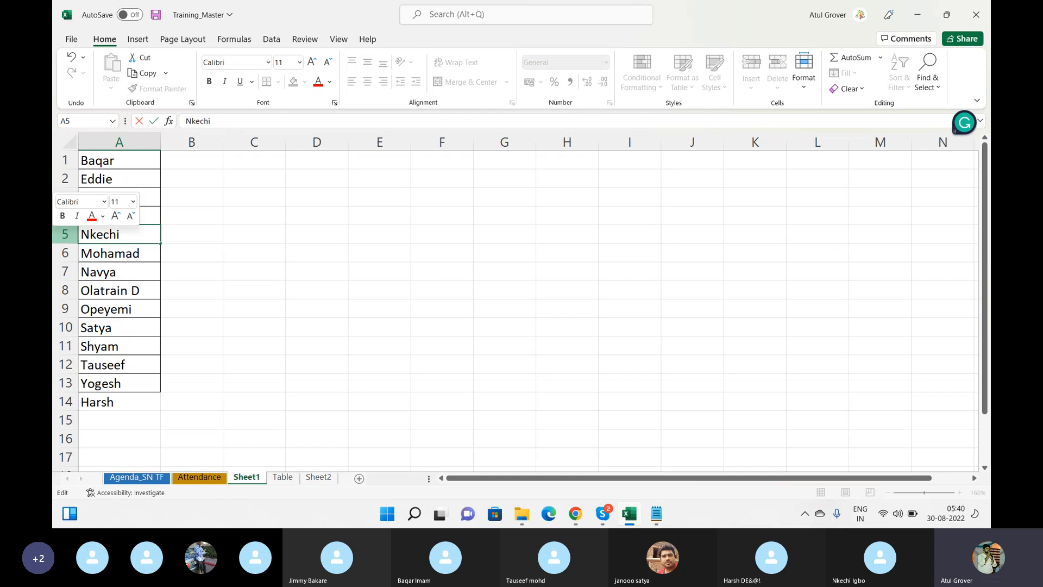
click(157, 249)
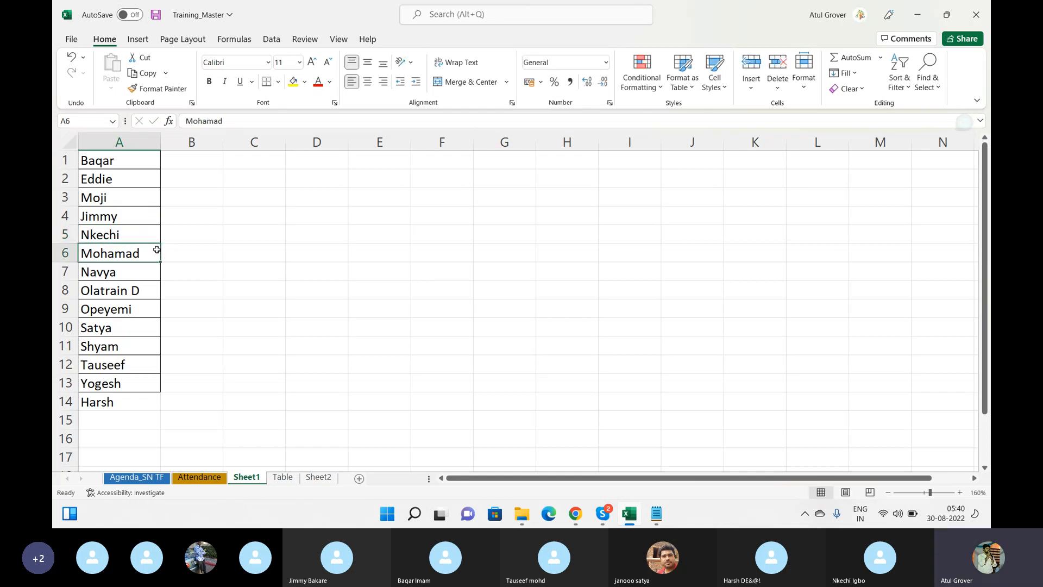
Move Navya from A7 down to A15 and put Harsh into A7
click(115, 272)
key(ctrl+c)
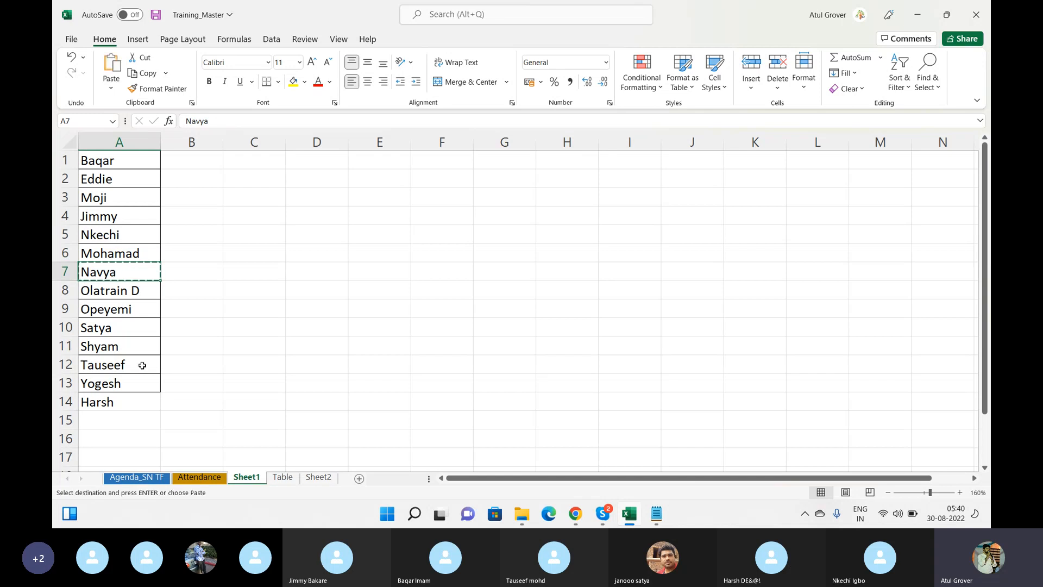
click(117, 420)
key(ctrl+v)
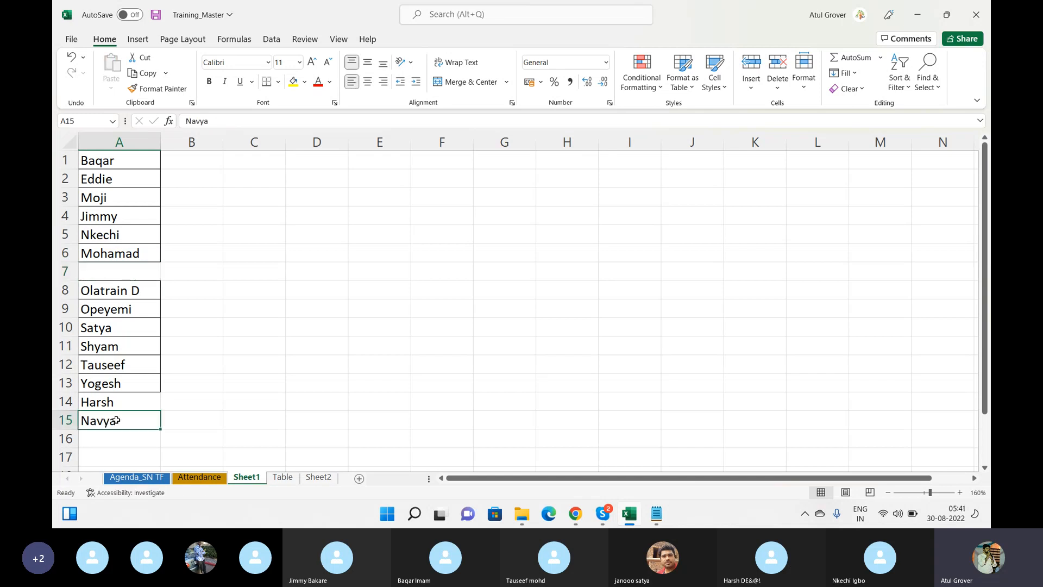
click(114, 407)
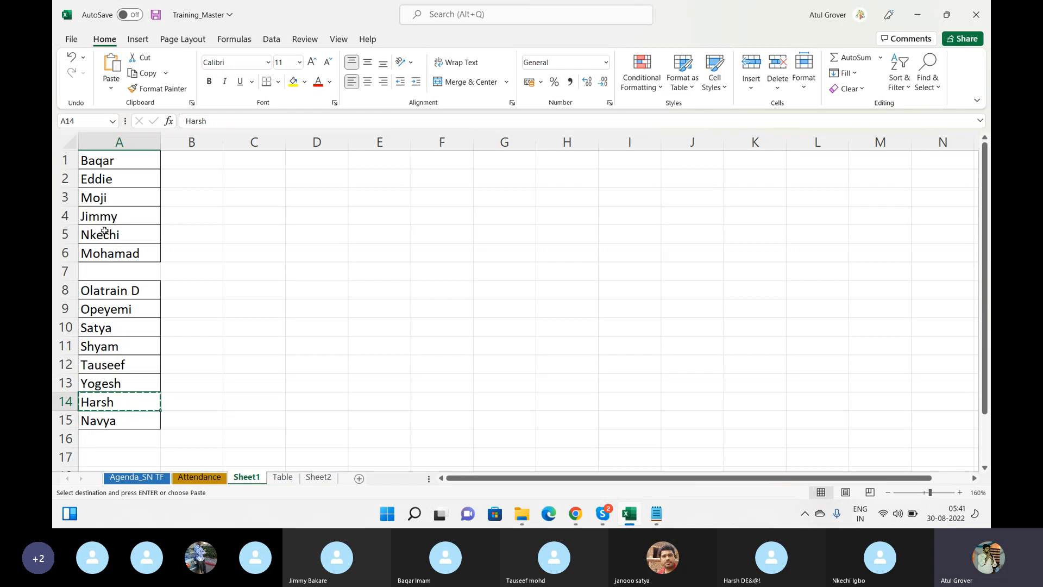
click(92, 274)
key(Return)
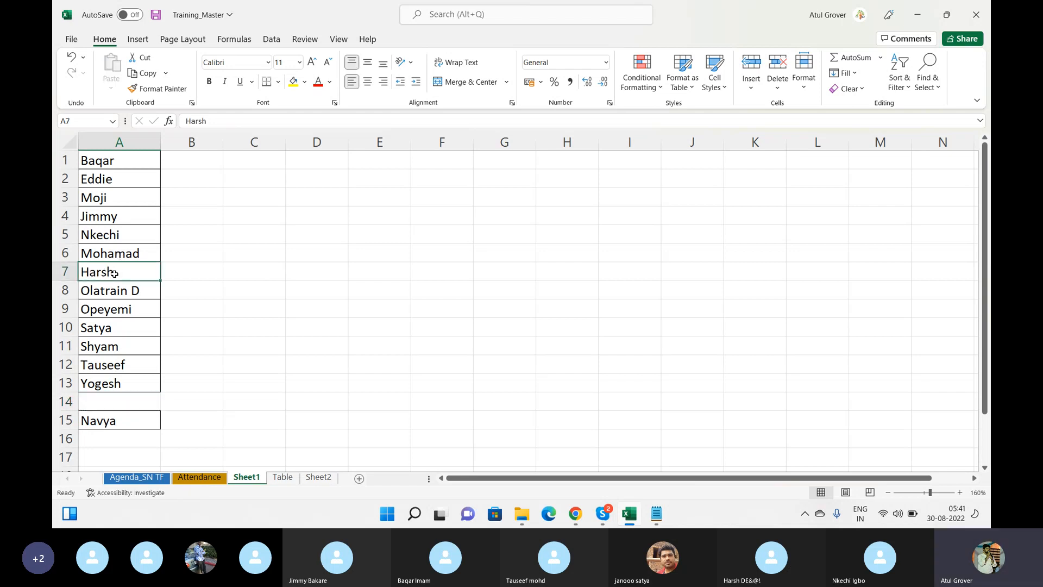
Trim 'Olatrain D' to Olatrain, move Opeyemi to A14, and shift the Satya-to-Navya block up to close the gap
click(144, 290)
double_click(144, 290)
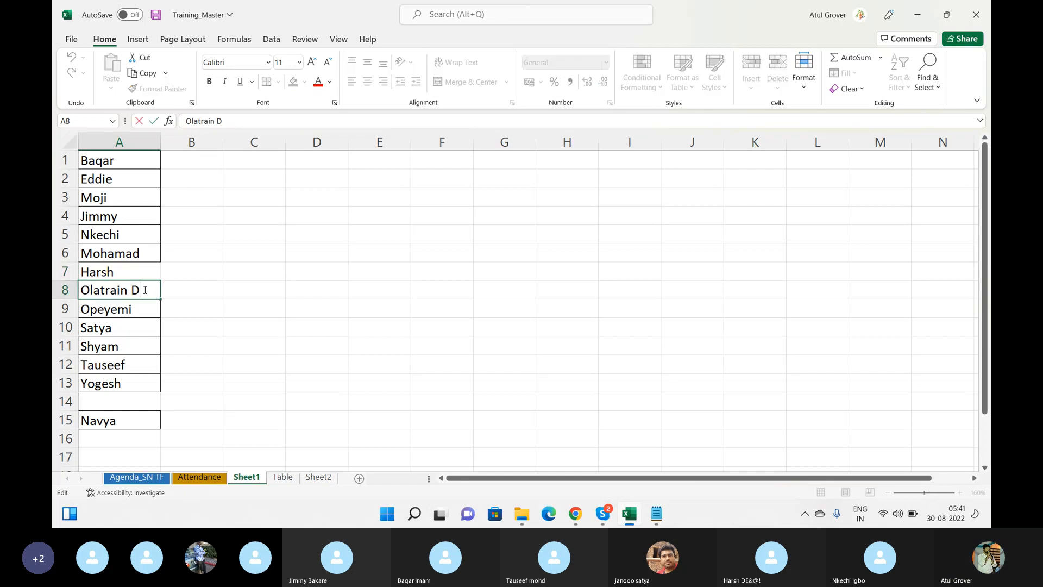
key(BackSpace)
key(BackSpace)
key(Return)
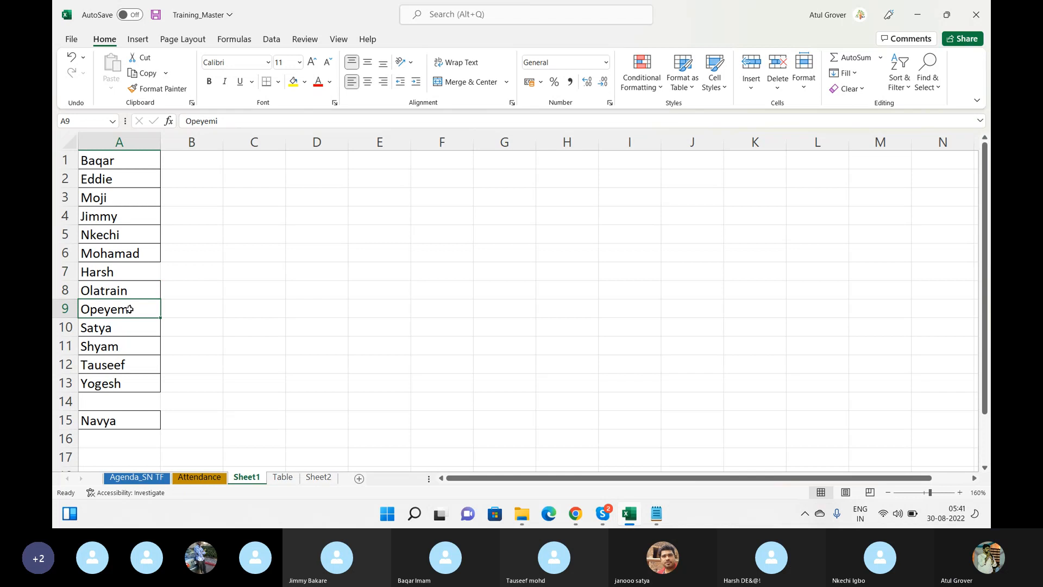
key(ctrl+c)
click(114, 402)
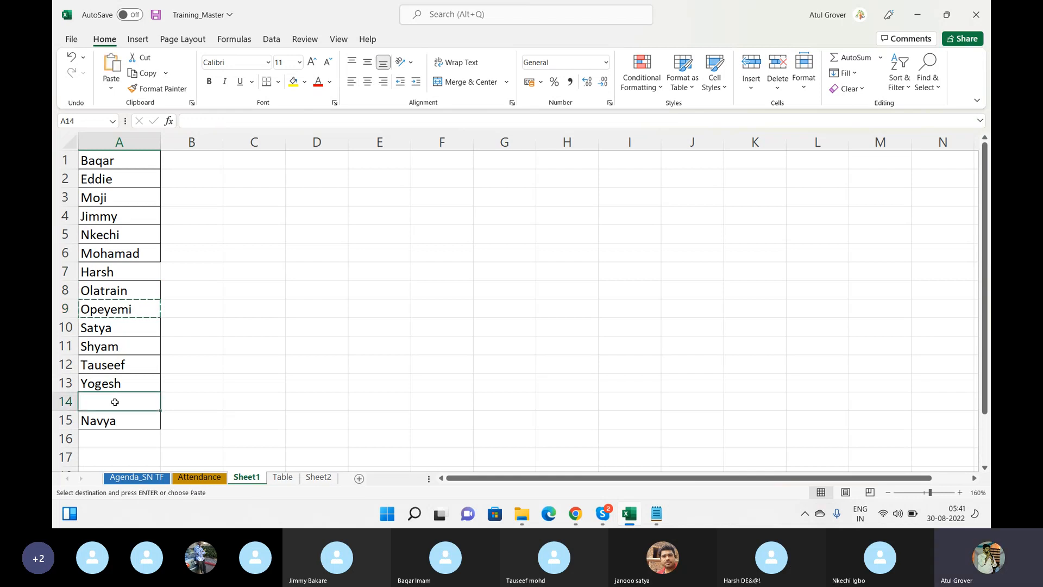
key(ctrl+v)
drag(111, 326, 103, 425)
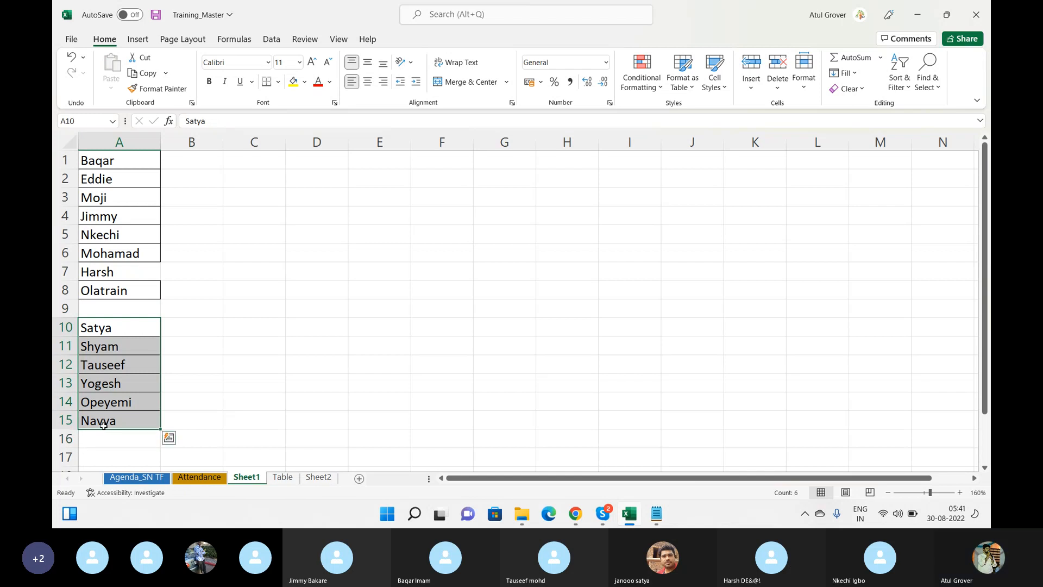
key(ctrl+c)
click(110, 310)
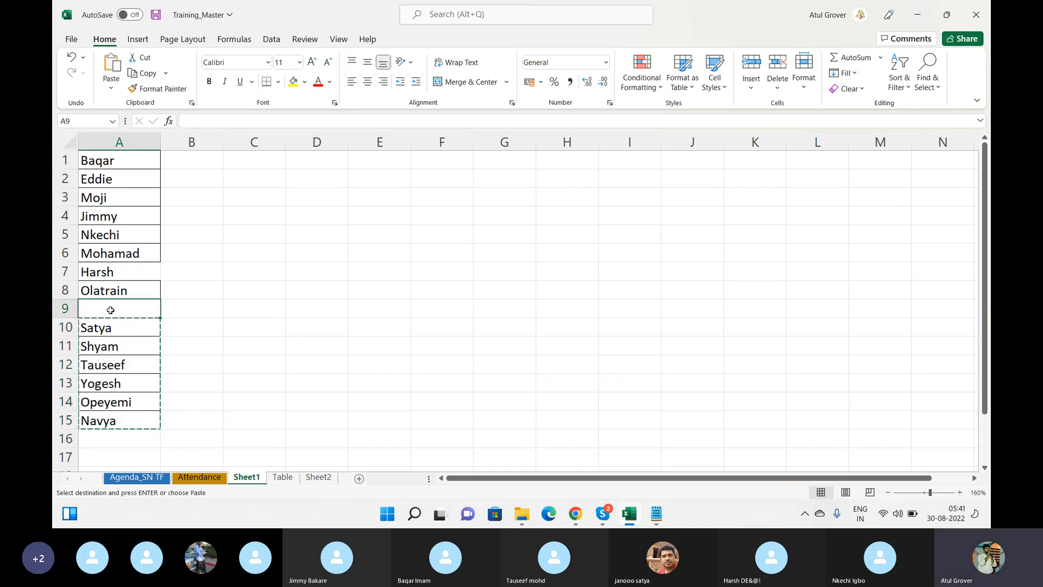
key(Return)
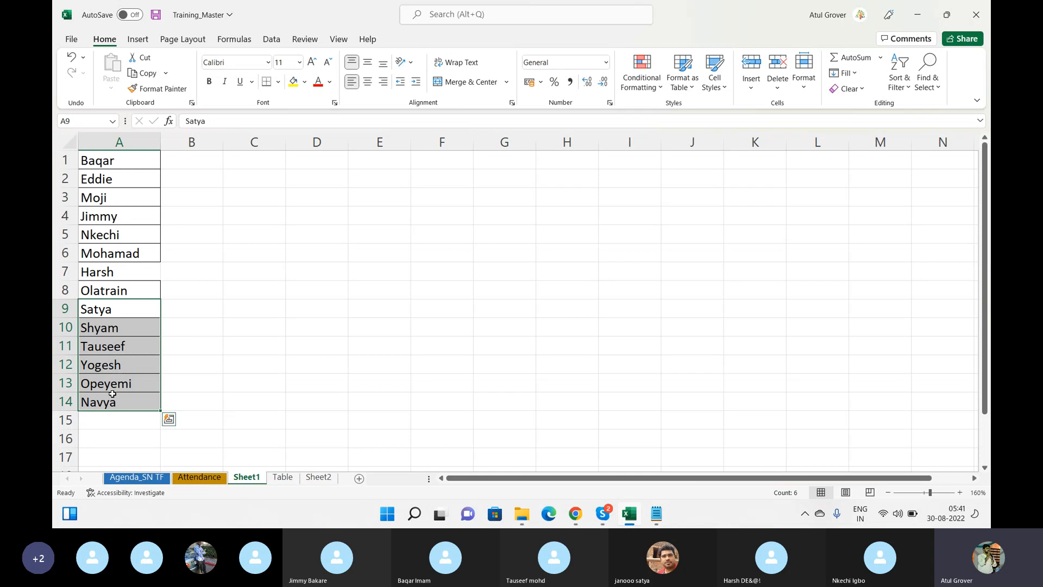
Append LNG as the last name in A15
click(113, 415)
text(LNG)
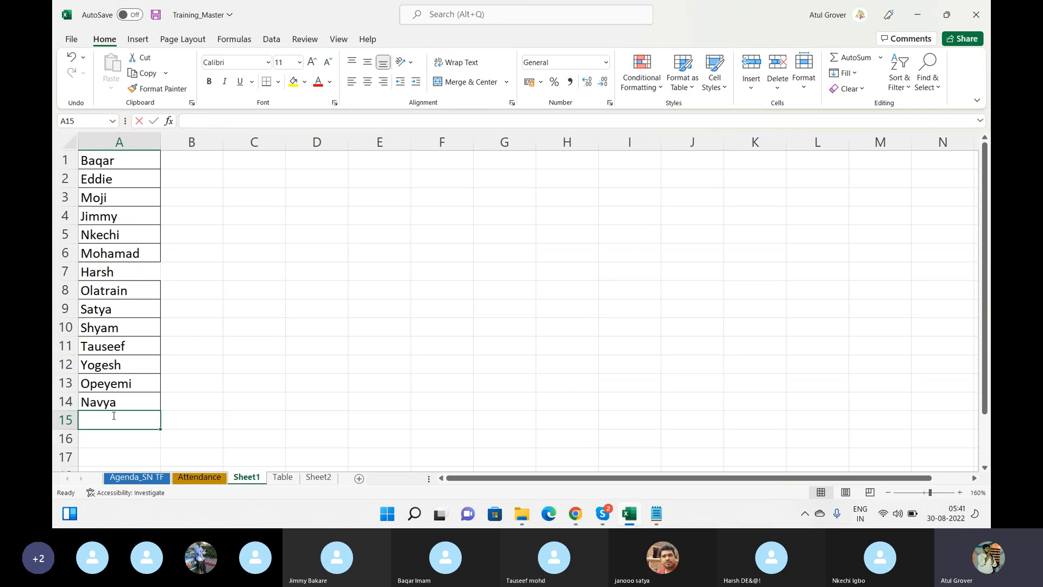
key(Return)
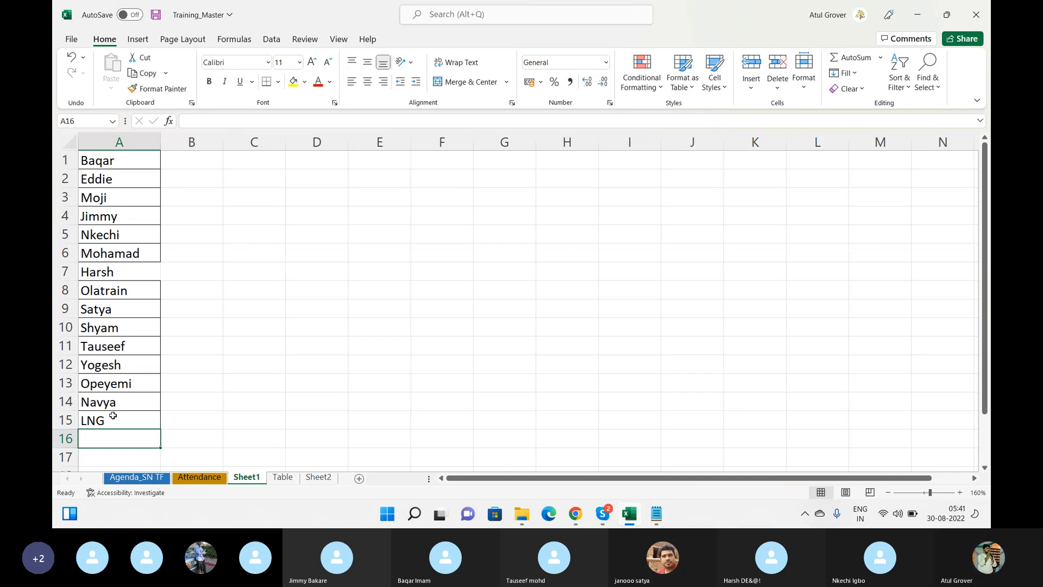
key(alt+Tab)
key(alt+Tab)
key(alt+Tab)
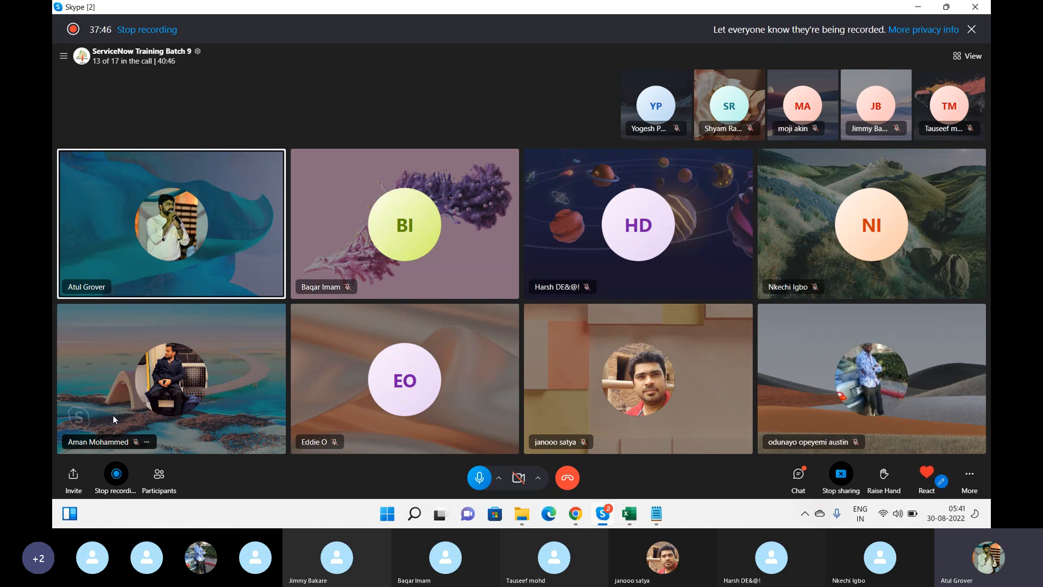
Enter the dev instance address in a new Chrome tab and select it
key(alt+Tab)
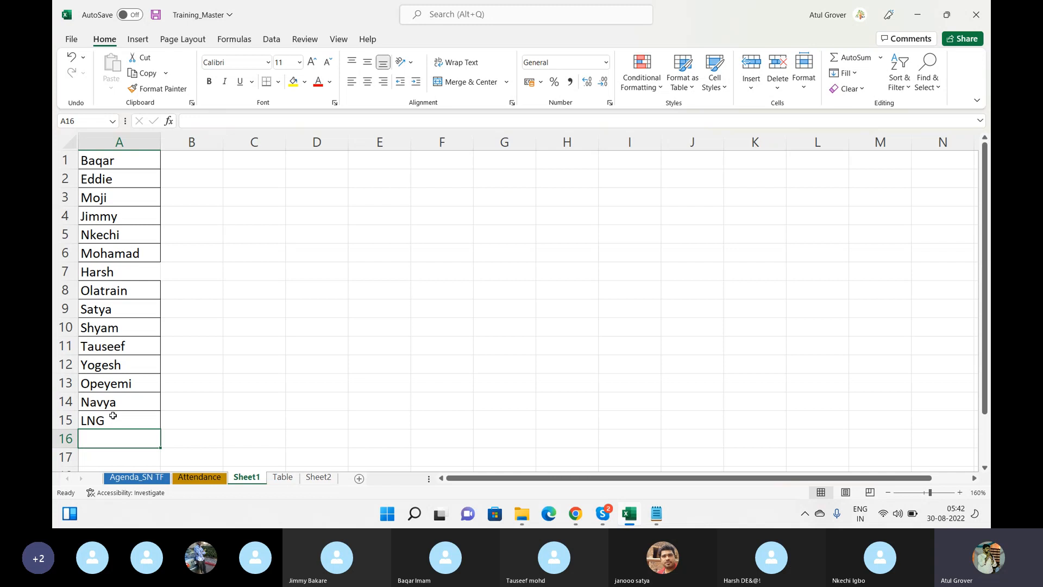
click(576, 513)
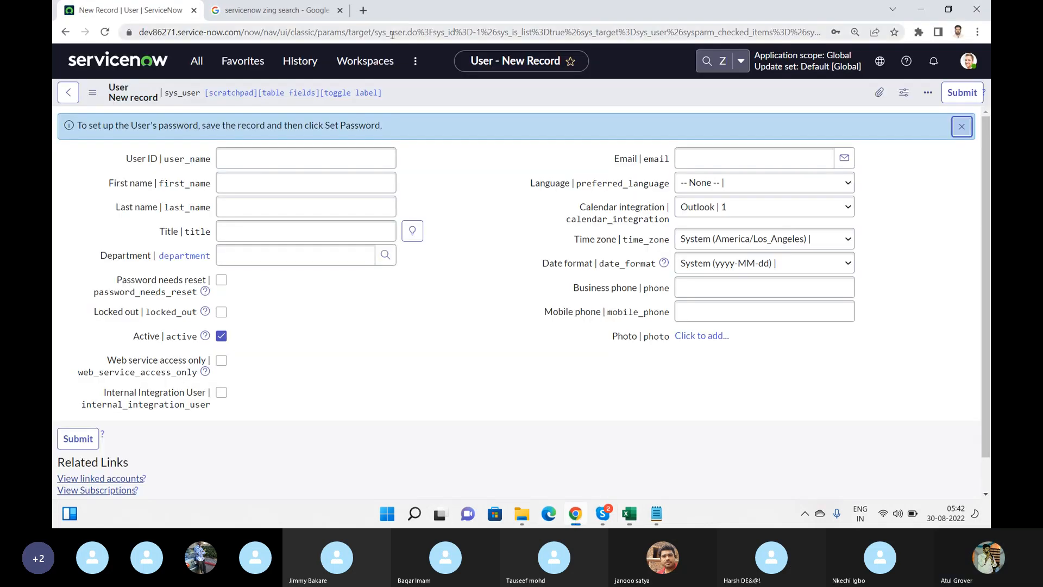
click(363, 10)
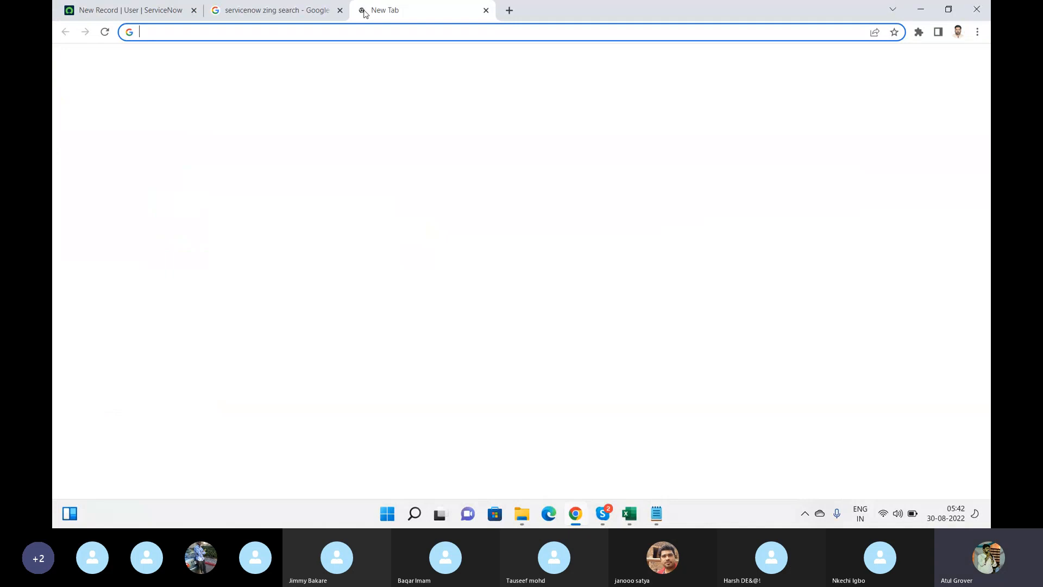
text(dev86271.service-now.com)
key(ctrl+a)
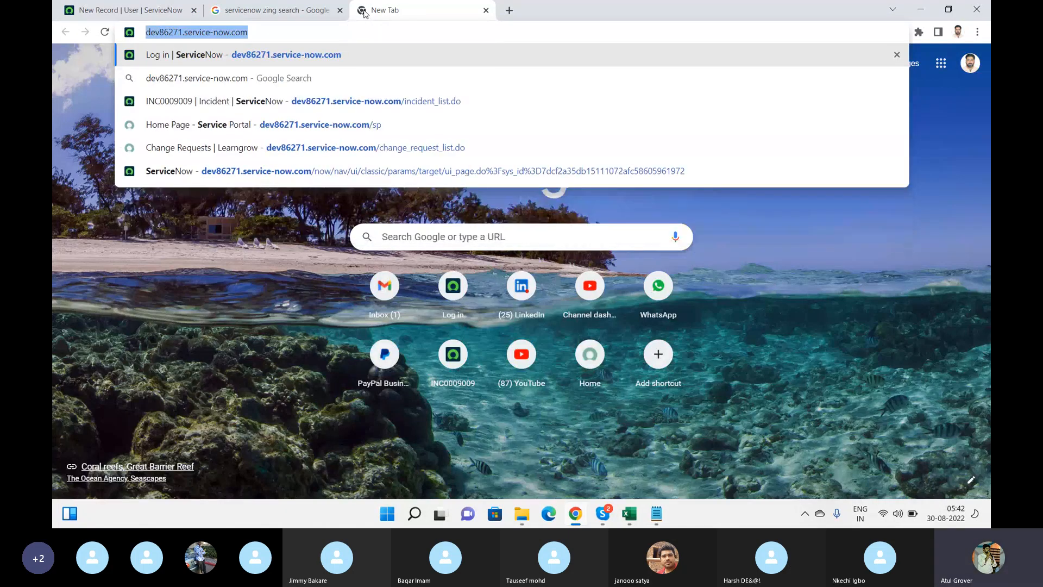
Paste the ServiceNow instance link into the training call's chat, send it, and return to the browser
click(603, 513)
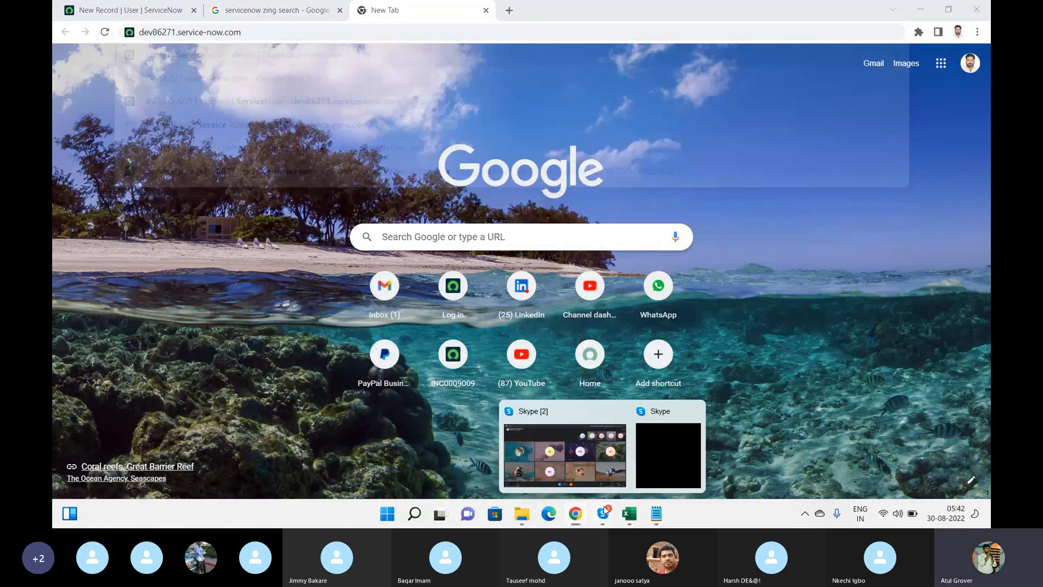
click(576, 460)
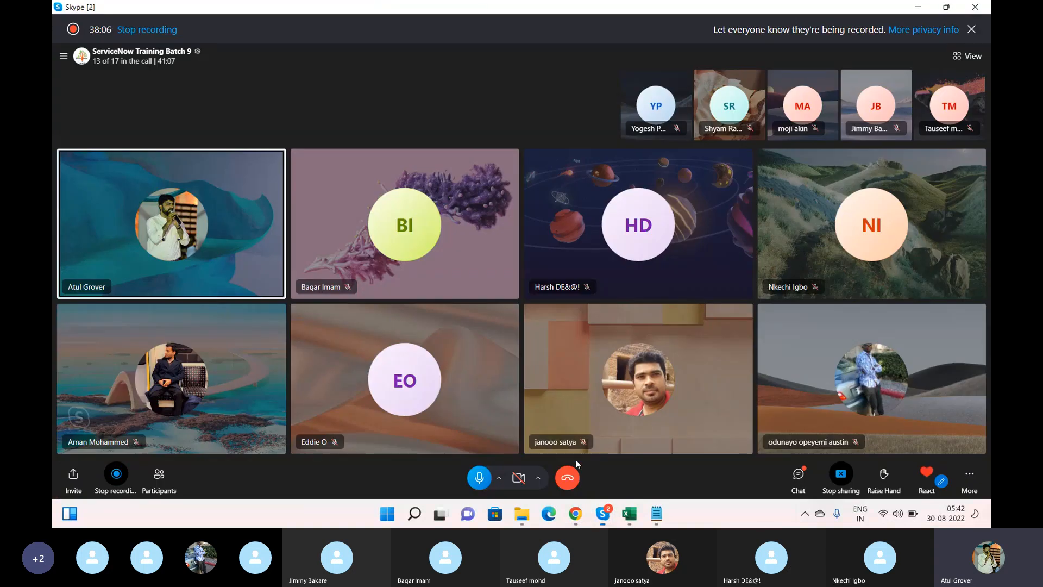
click(796, 474)
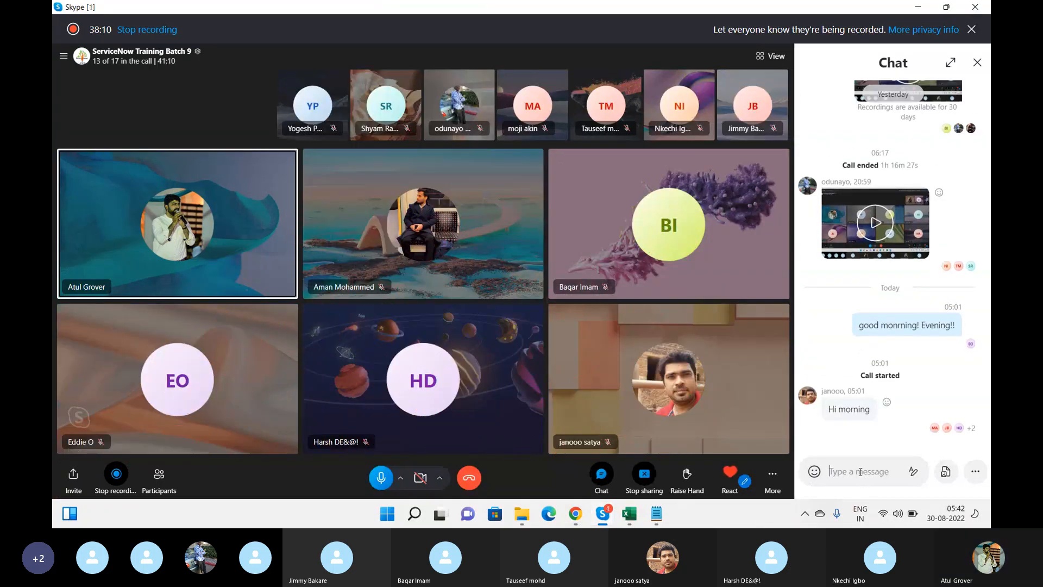
key(ctrl+v)
key(Return)
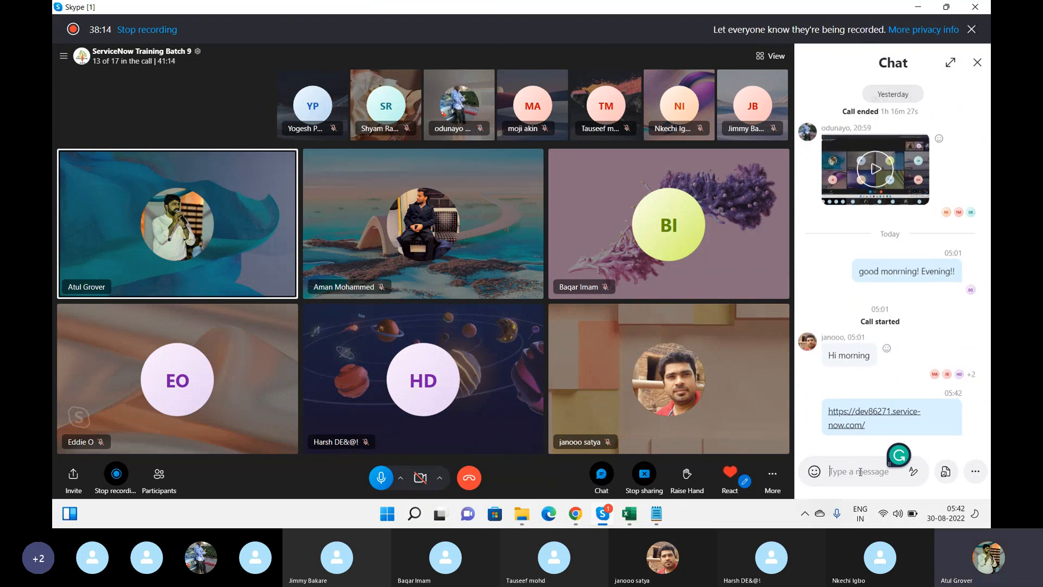
key(alt+Tab)
key(alt+Tab)
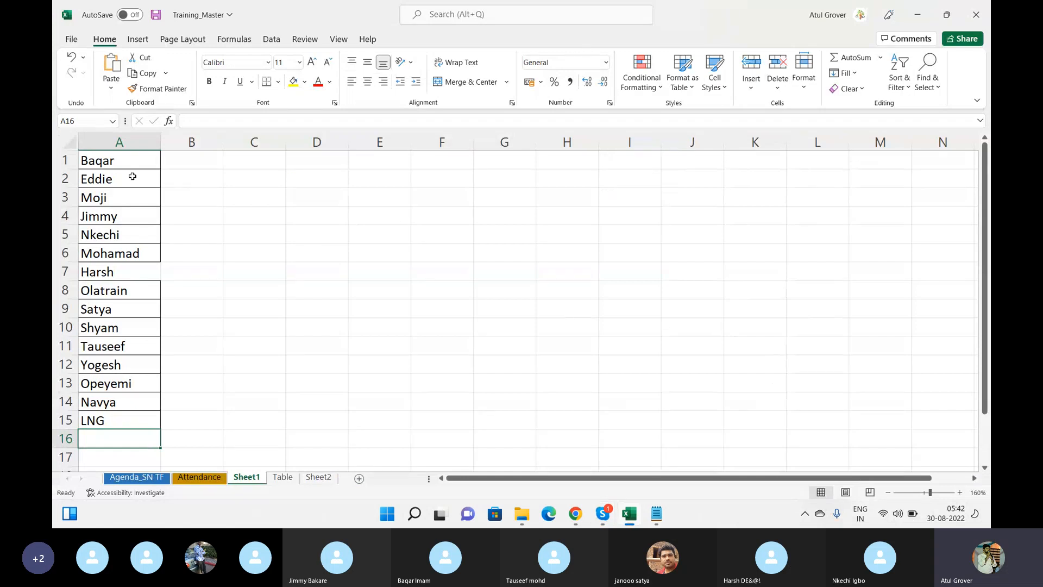
click(576, 513)
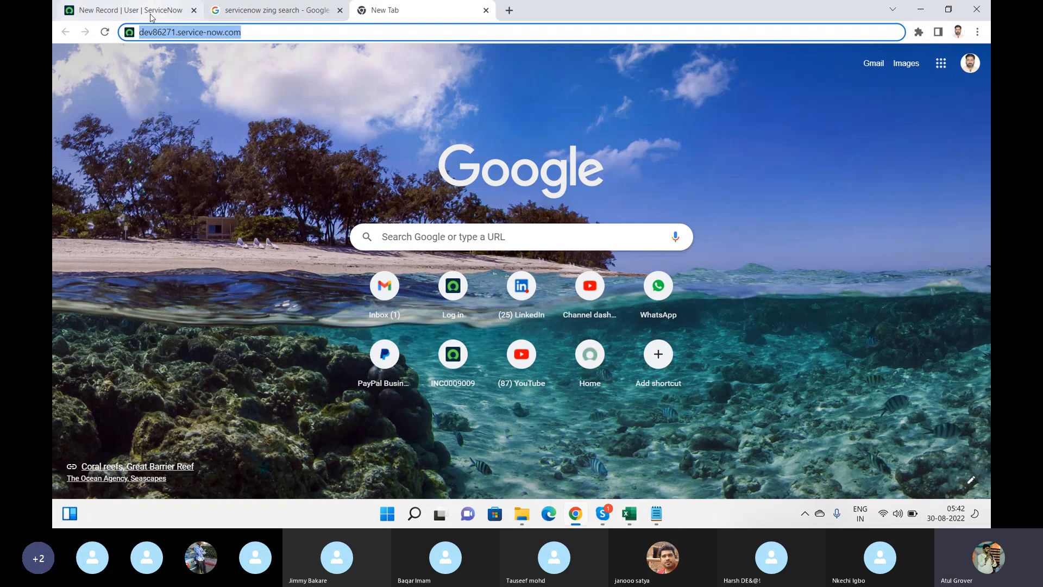
Enter User ID baqar, first name Baqar and last name Baqar on the new user form
click(152, 16)
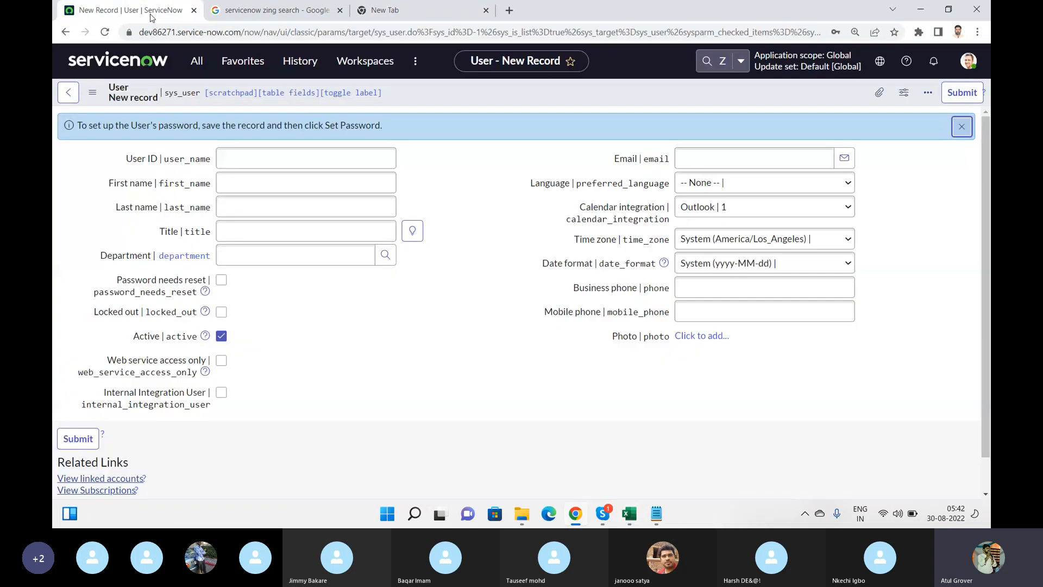
click(268, 159)
text(baqar)
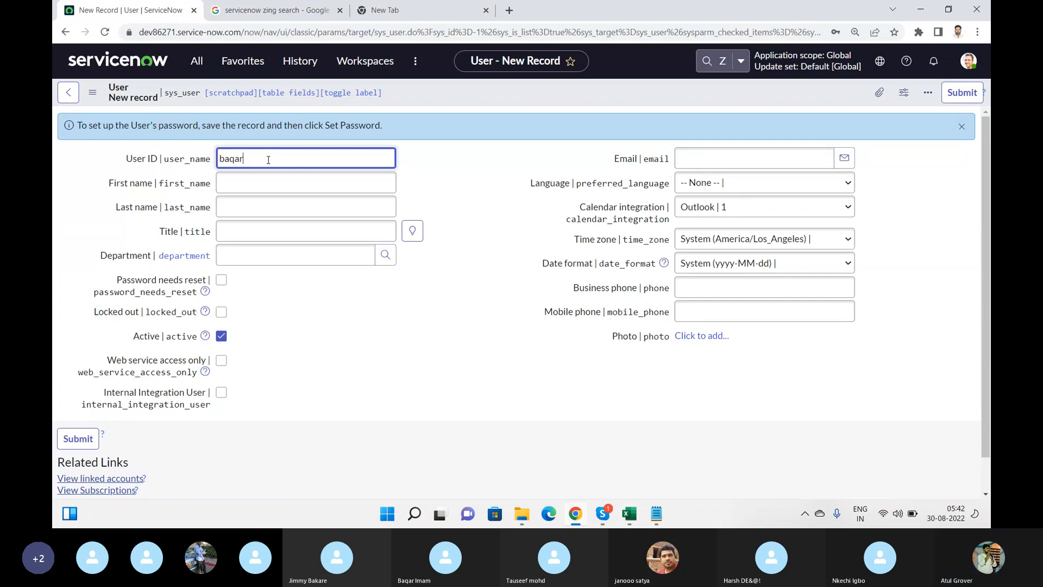
click(254, 184)
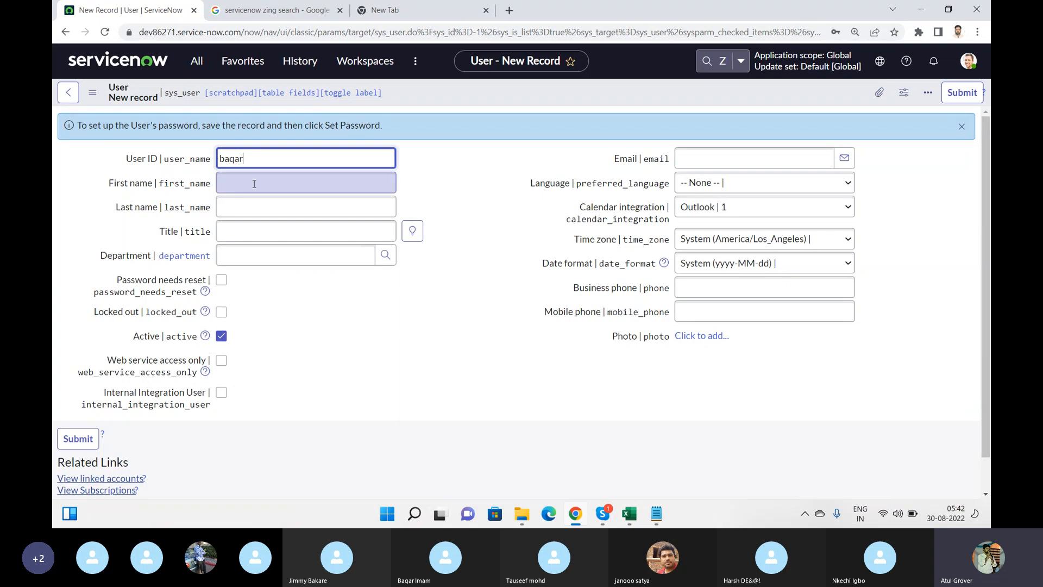
text(Baq)
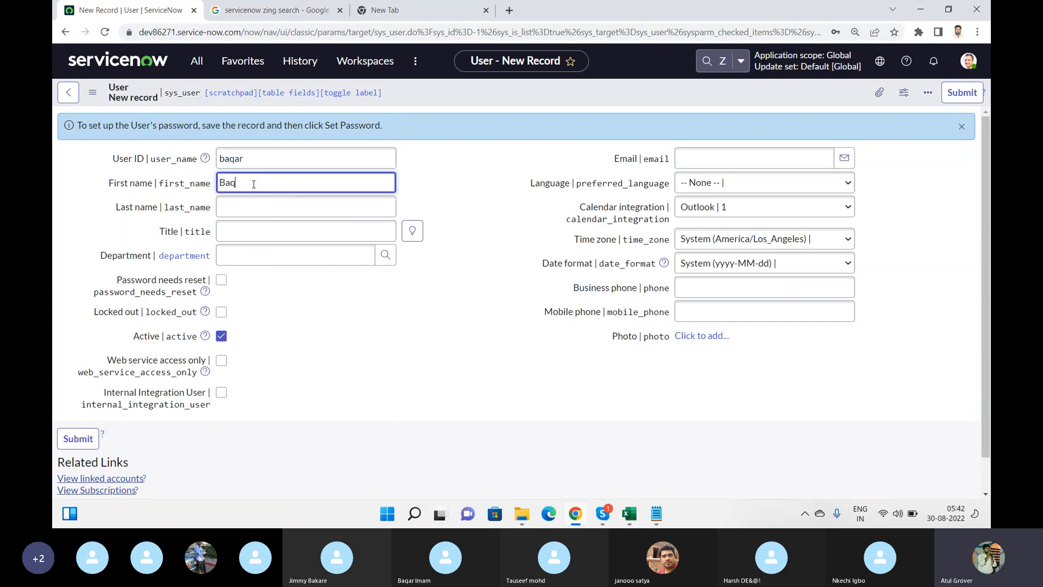
text(a)
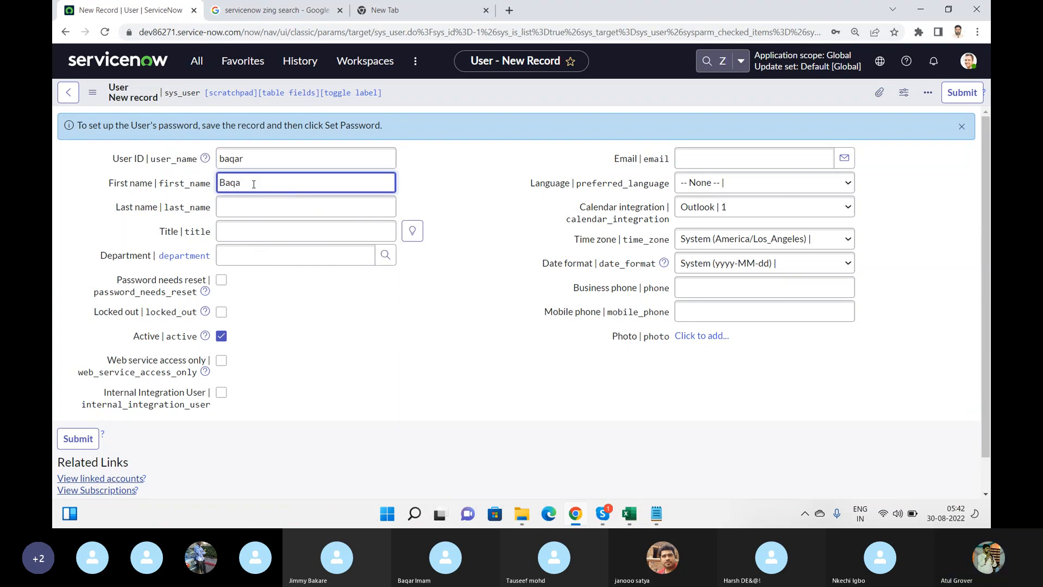
text(r)
key(alt+Tab)
key(alt+Tab)
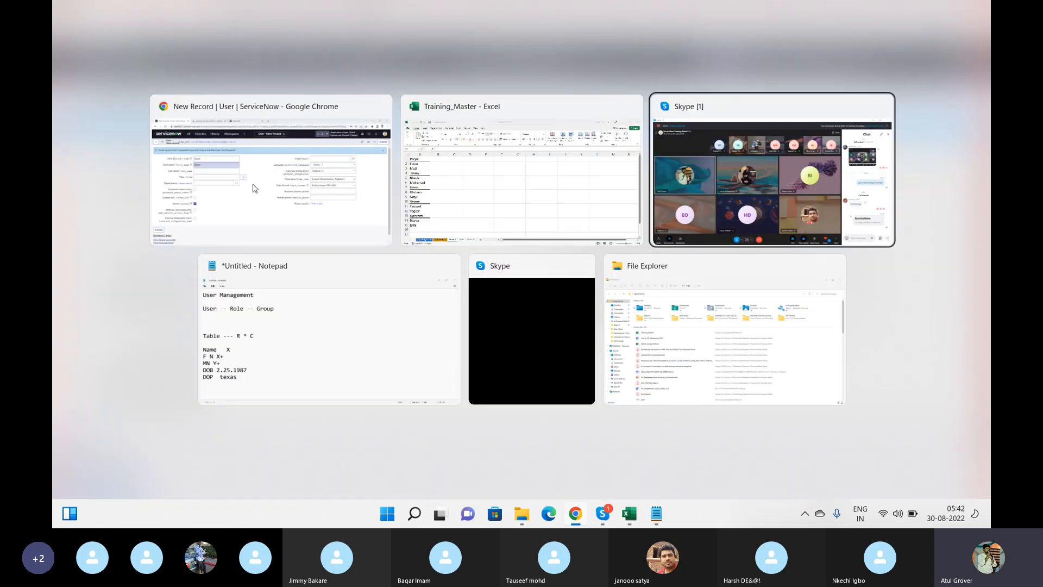
key(alt+shift+Tab)
key(alt+Tab)
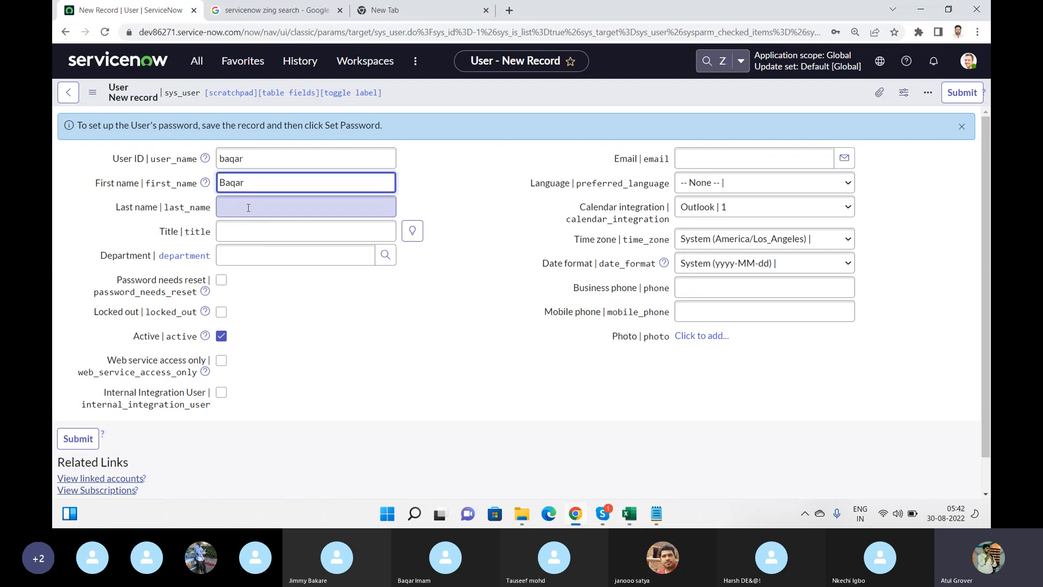
click(248, 208)
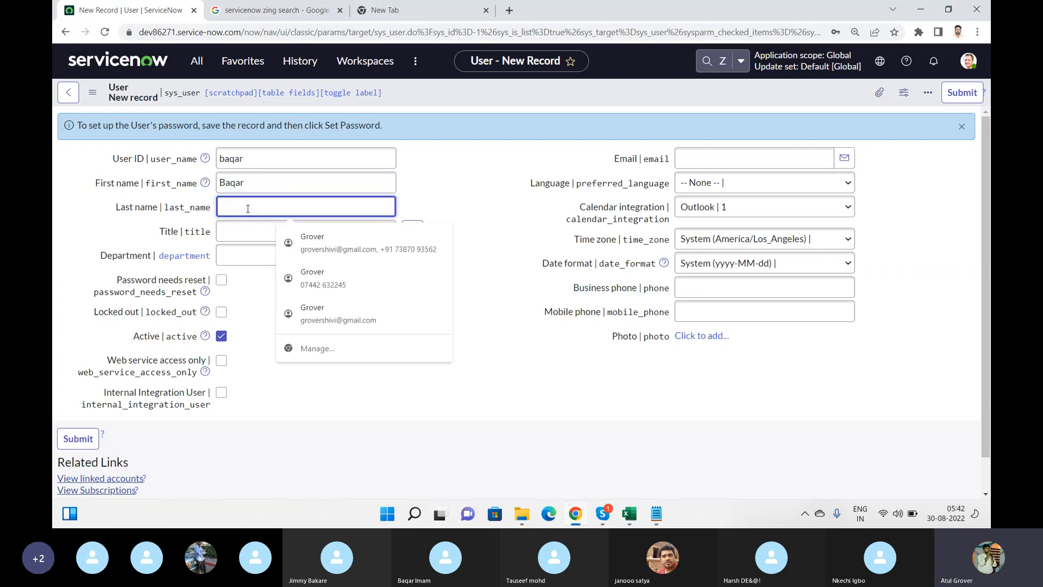
text(Ba)
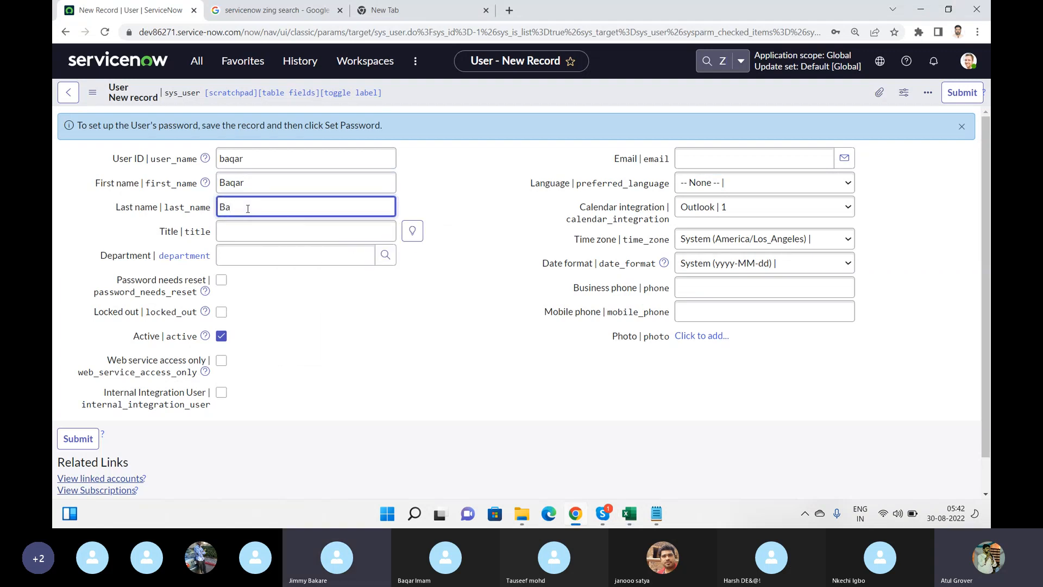
text(qar)
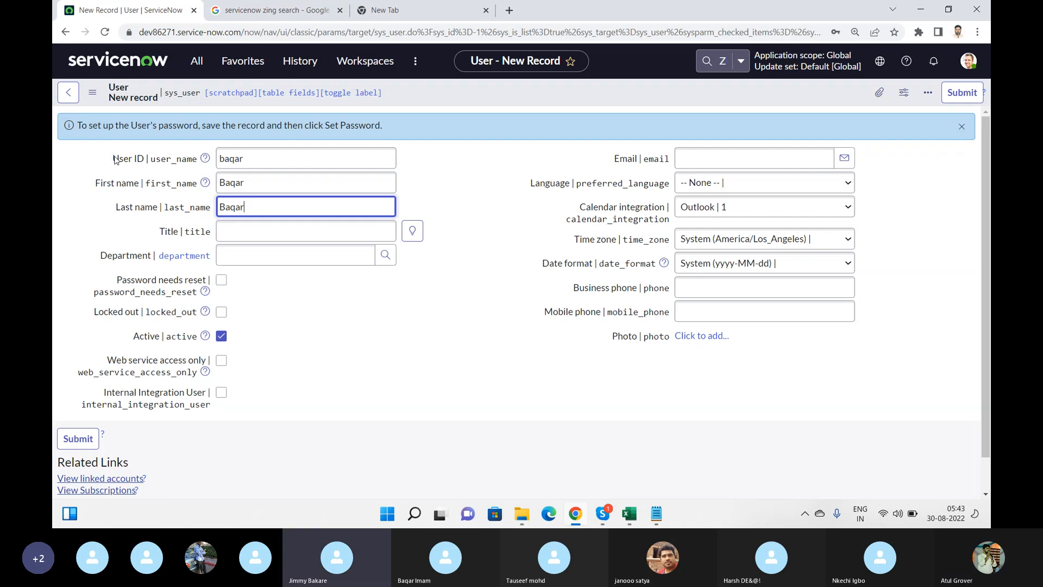
Load /incident_list.do in the other tab, start new incident INC0010009, then return to the user form
click(413, 8)
key(Right)
text(/incident_list.do)
key(Return)
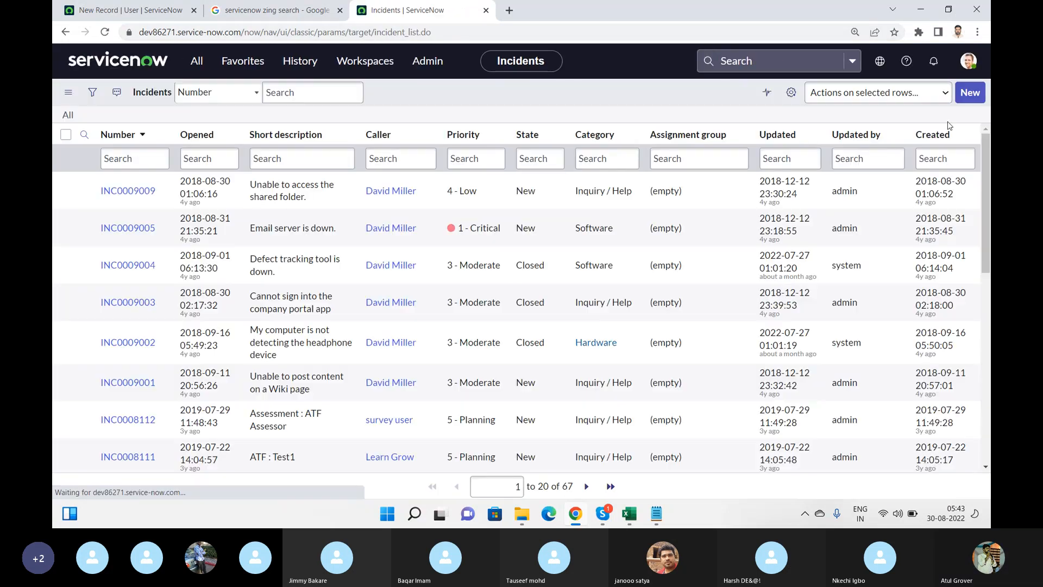
click(966, 92)
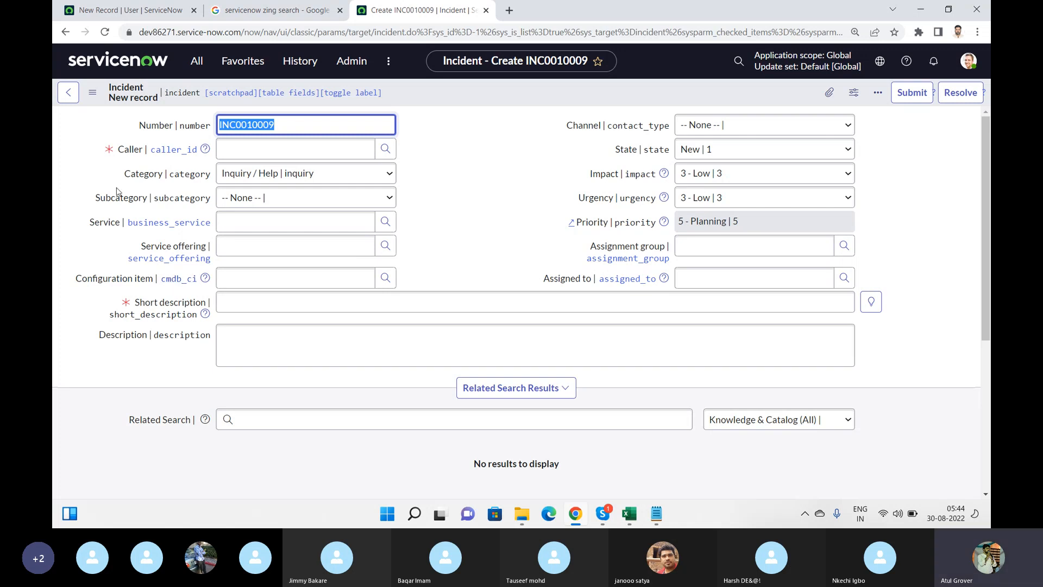
click(131, 11)
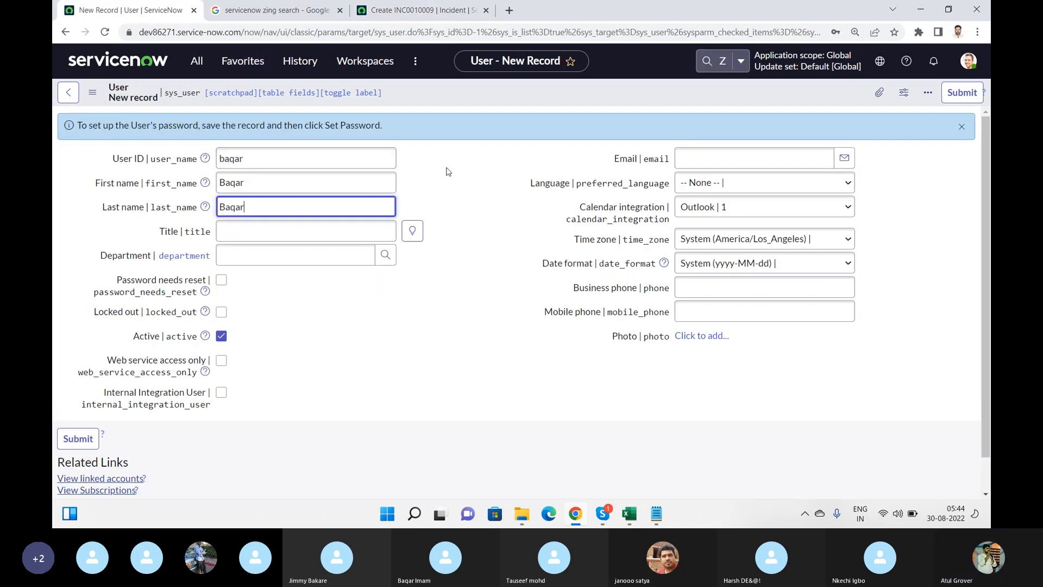
Set the user's department to IT and language to English, leaving password reset unchecked and email empty
click(310, 233)
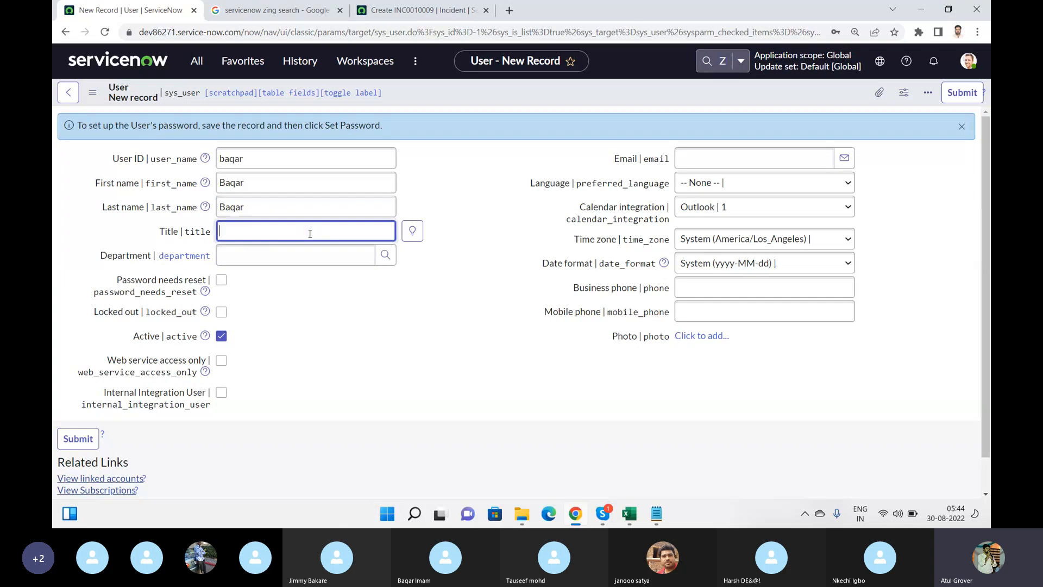
click(300, 259)
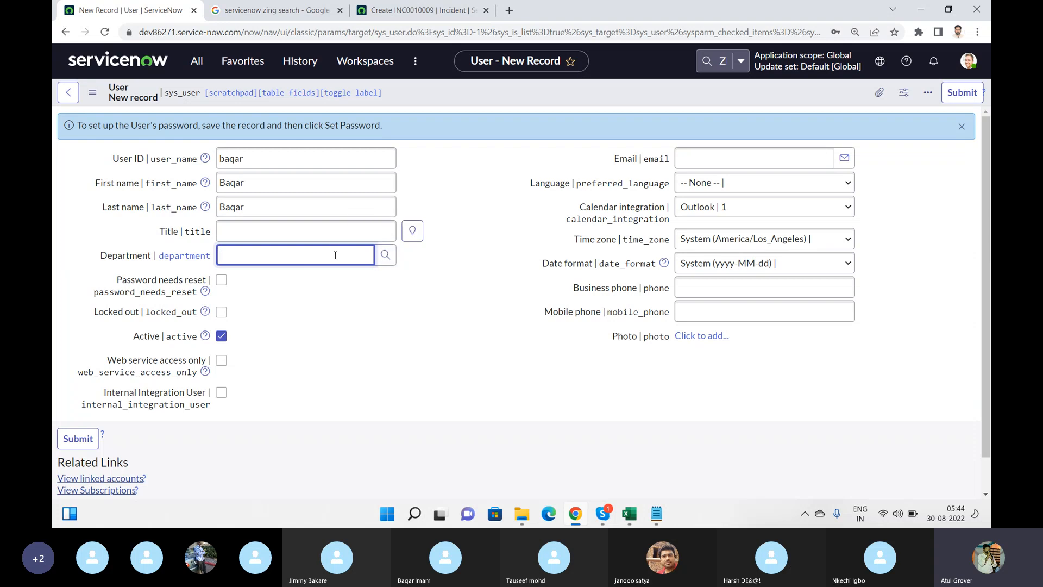
text(T)
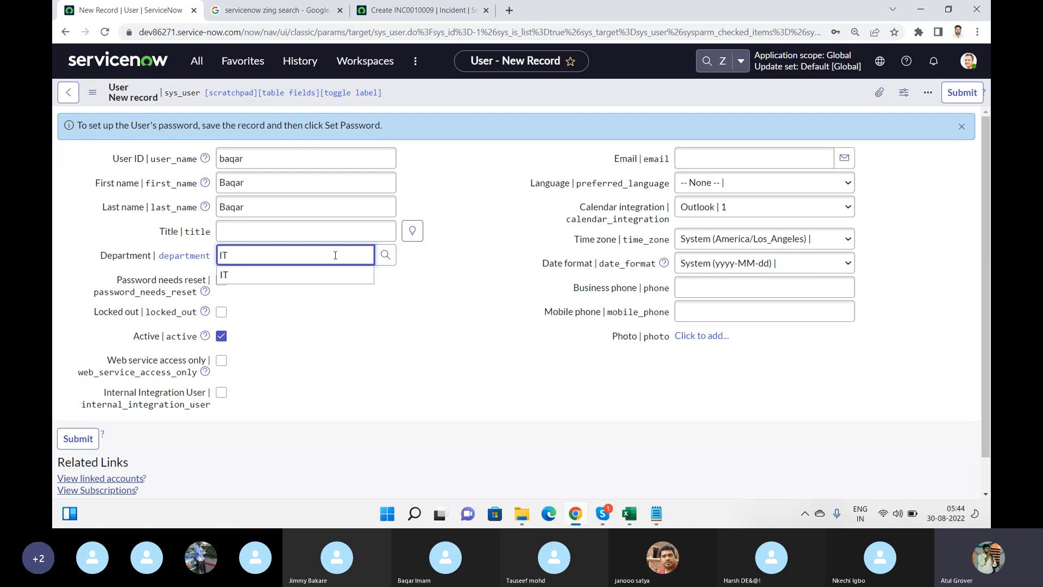
click(282, 276)
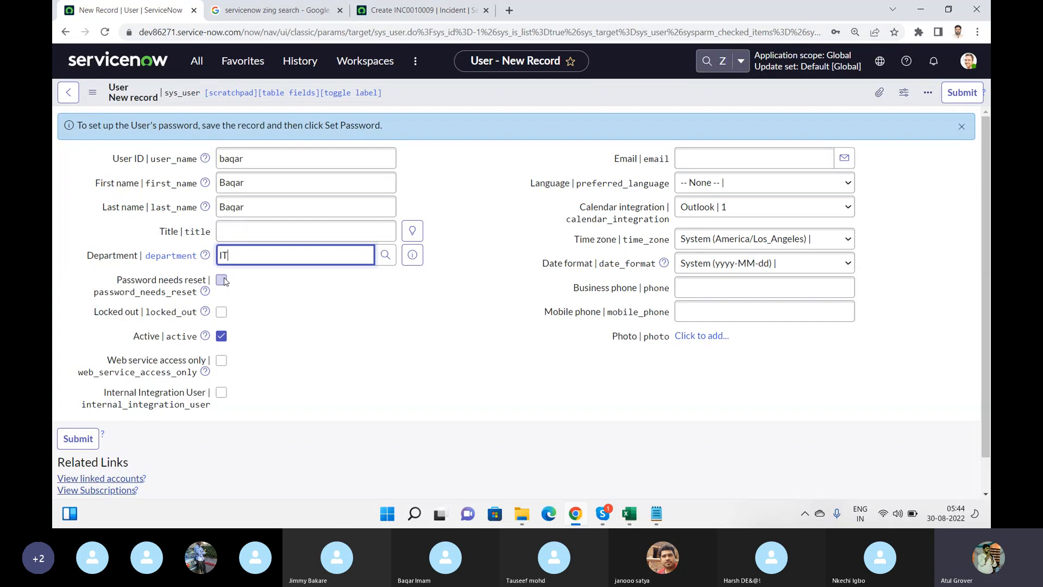
click(222, 281)
click(222, 281)
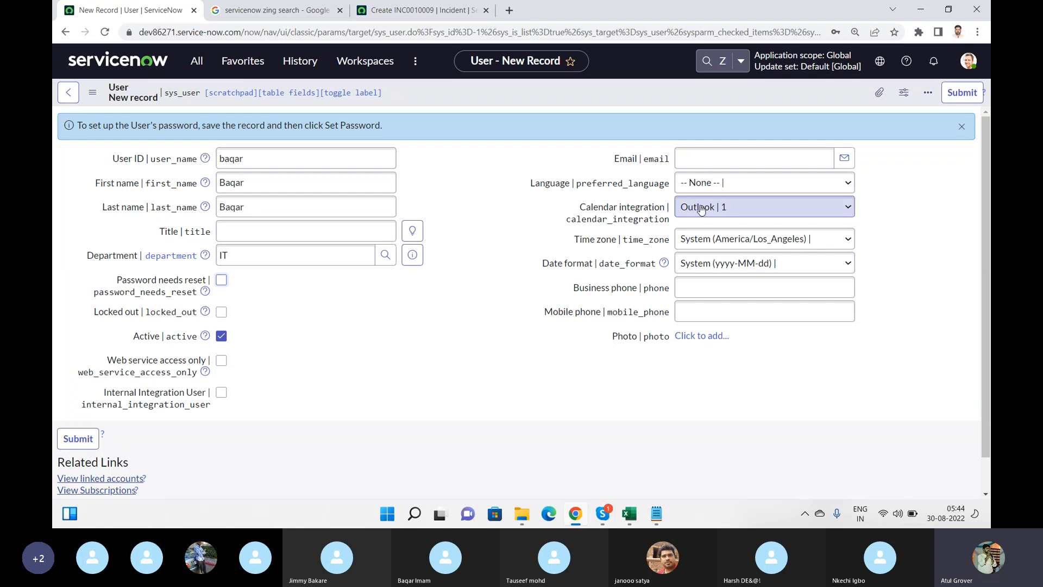
click(726, 153)
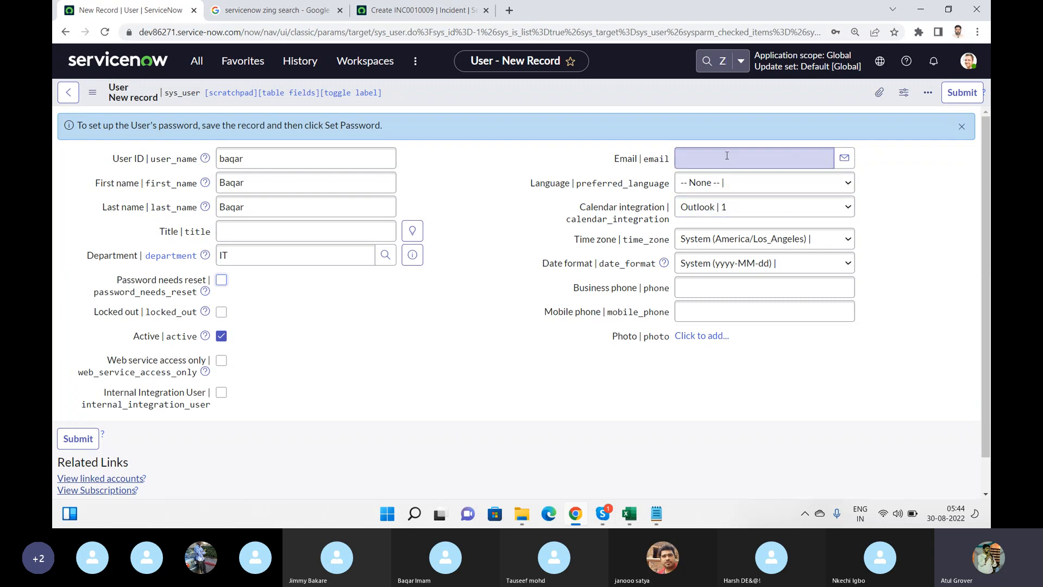
click(602, 160)
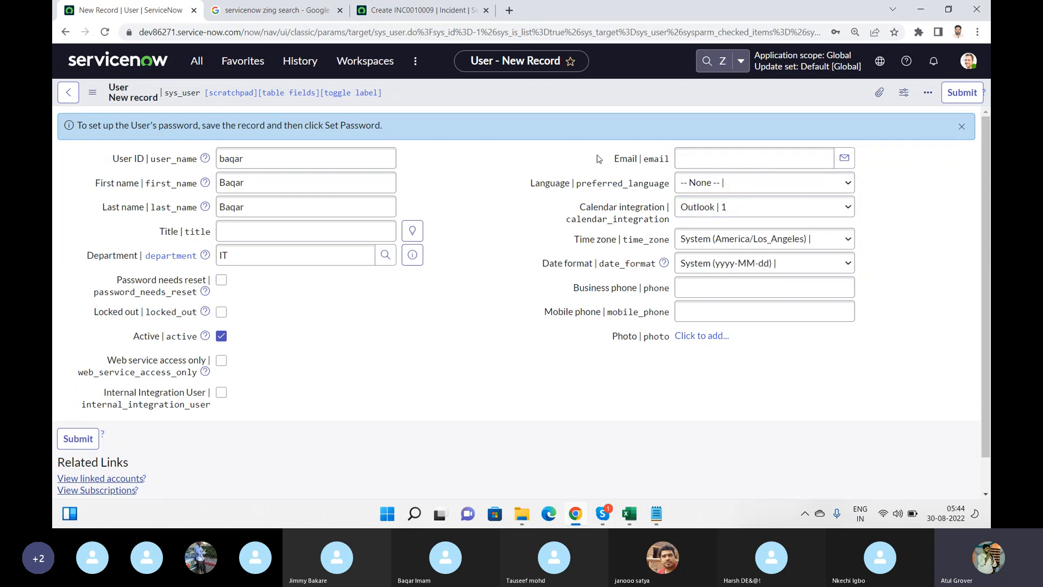
click(710, 188)
click(713, 211)
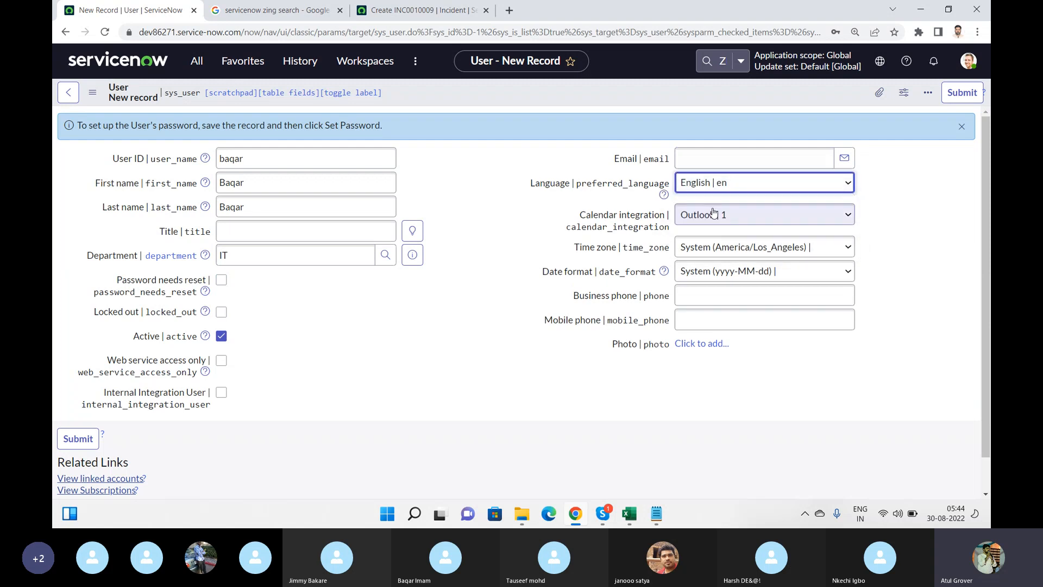
Choose Outlook calendar integration and GMT time zone, then save the user record
click(714, 214)
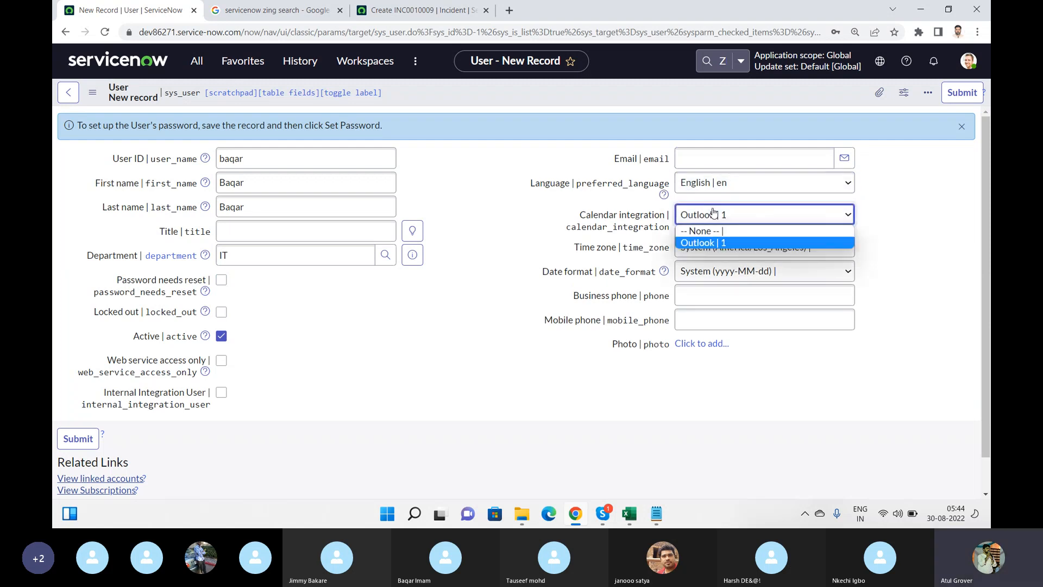
click(708, 244)
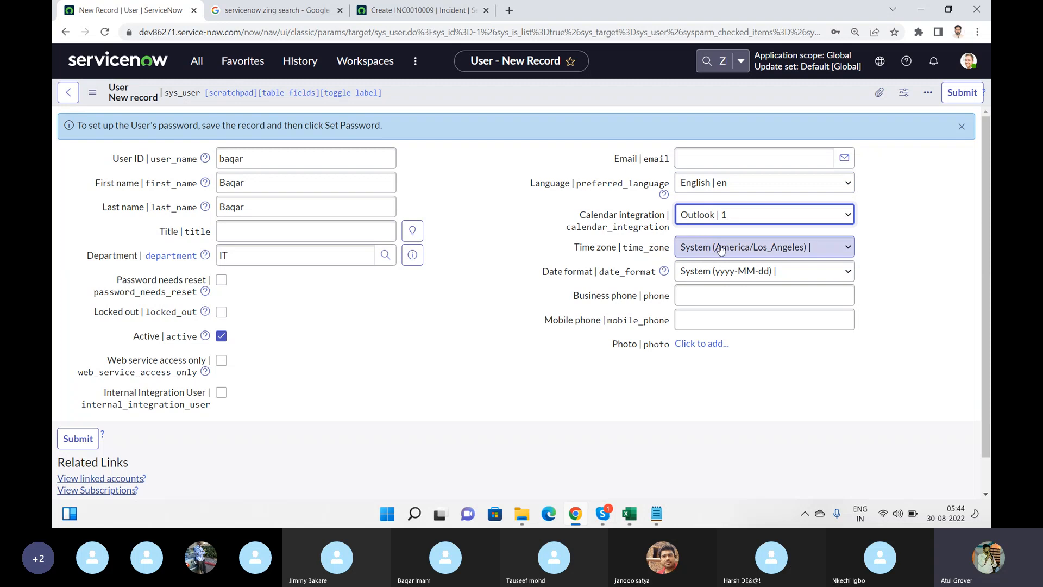
click(721, 249)
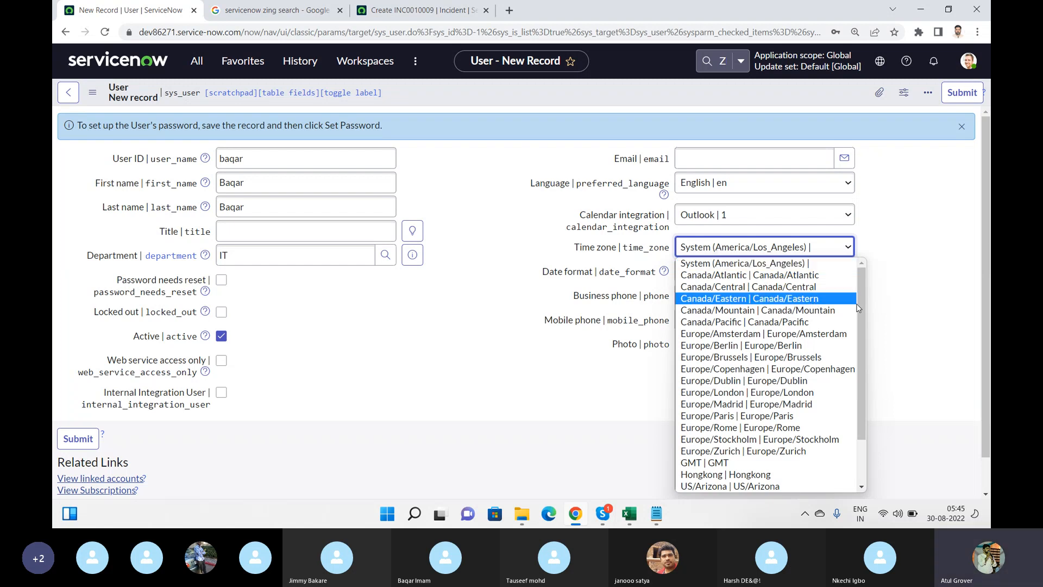
drag(862, 301, 869, 366)
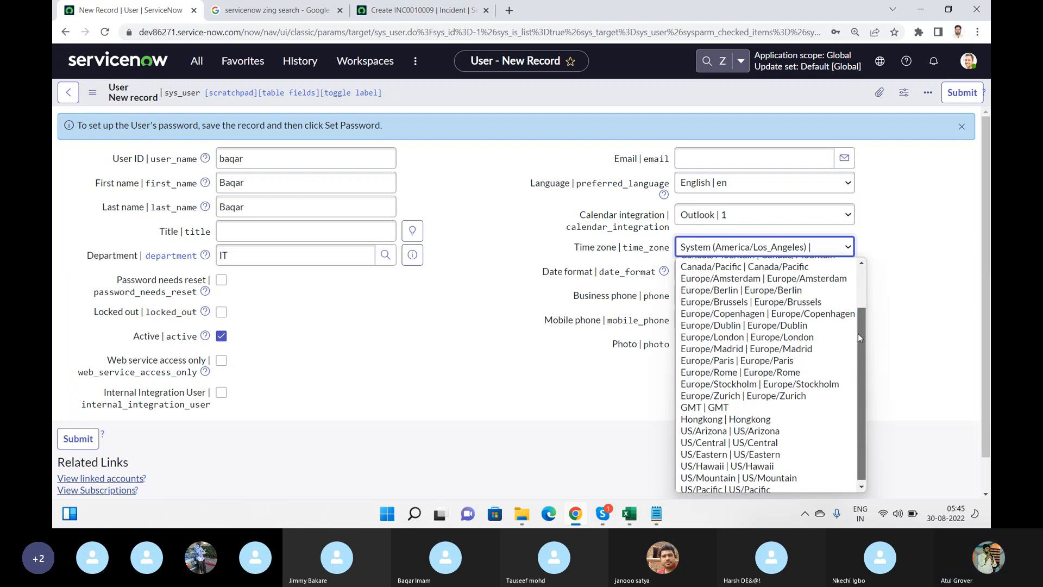
scroll(859, 334, up, 2)
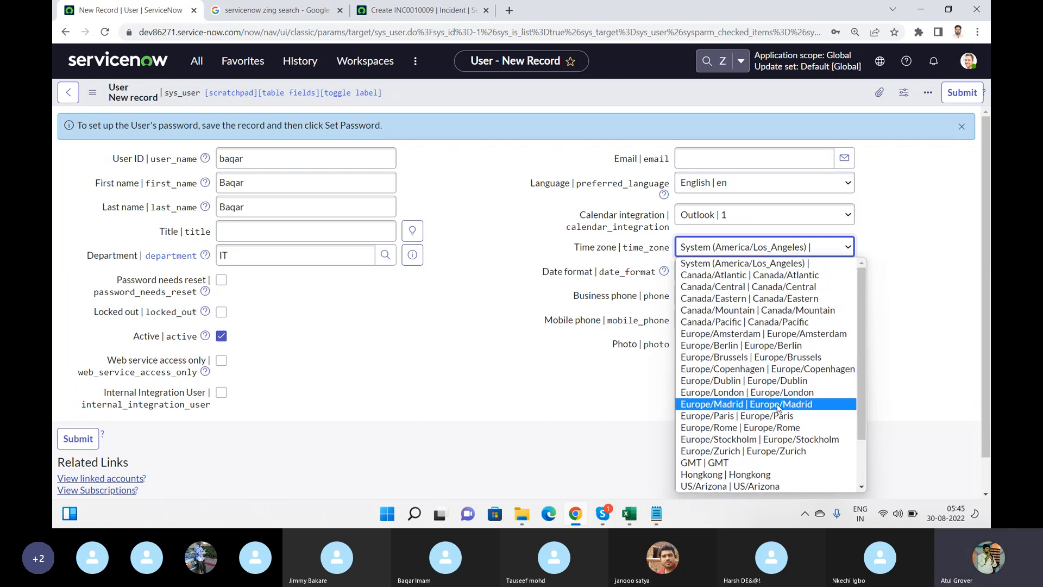
click(720, 463)
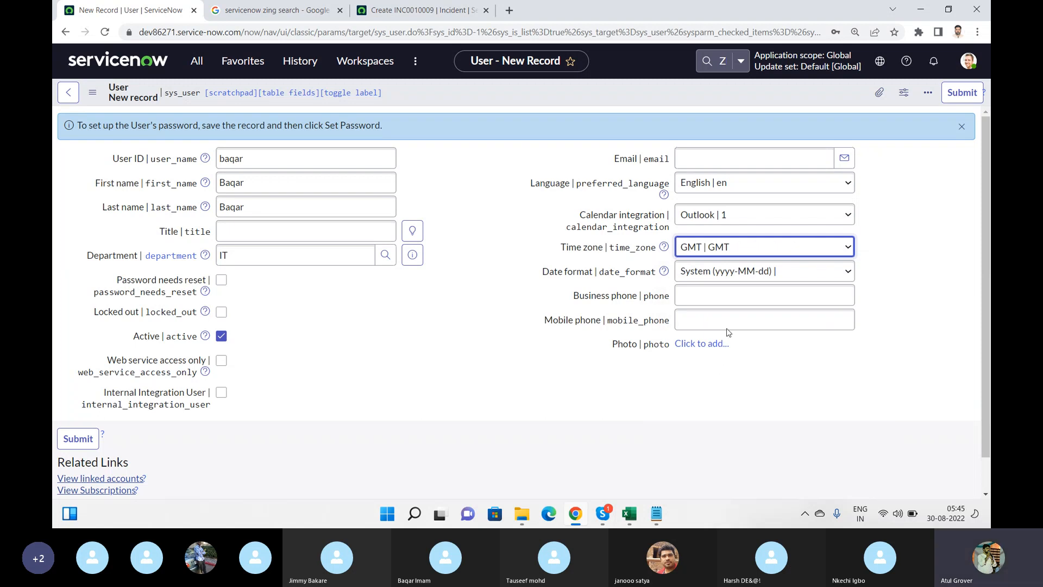
click(724, 294)
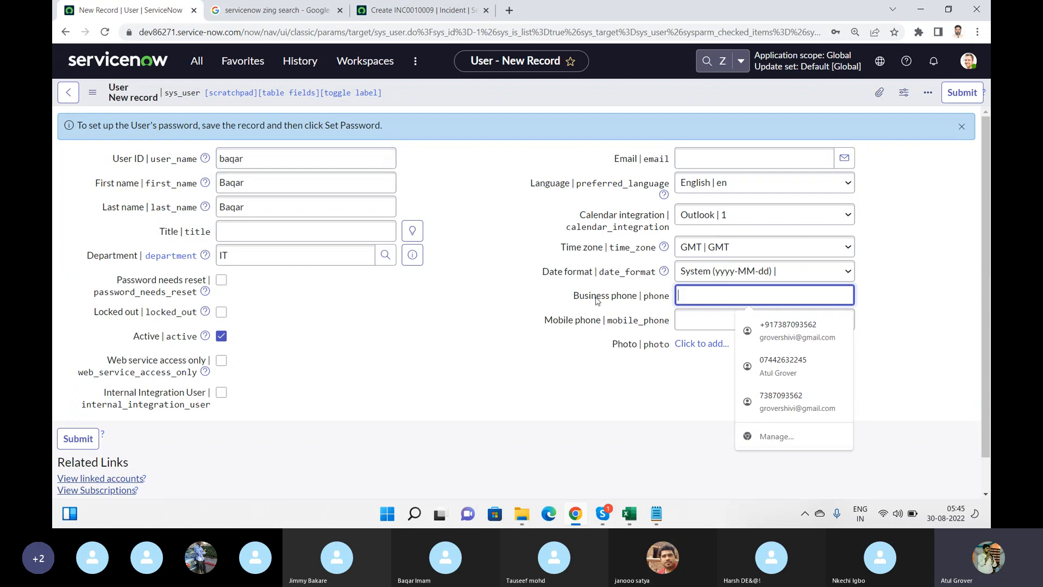
click(563, 316)
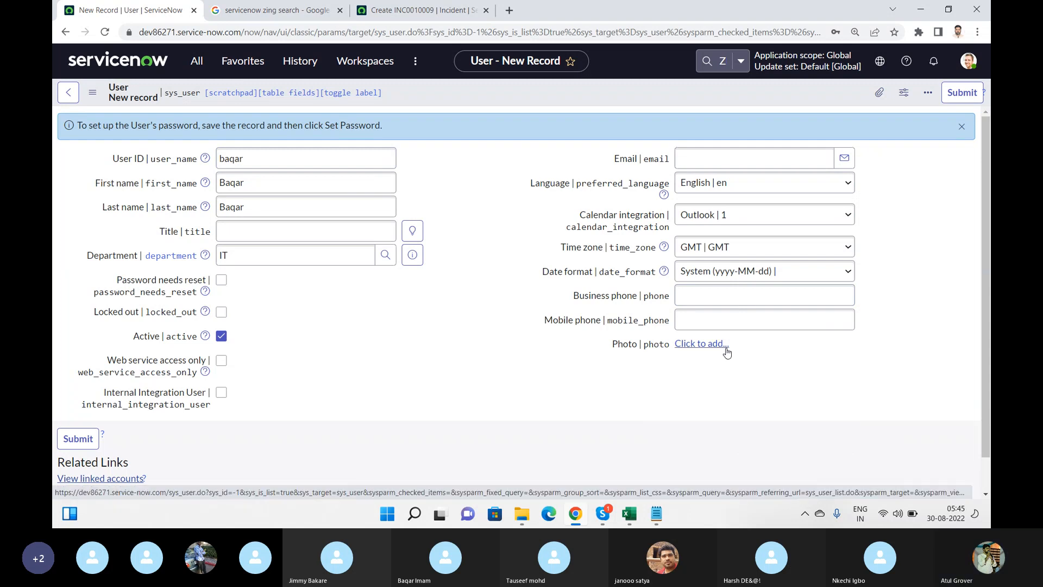
right_click(668, 93)
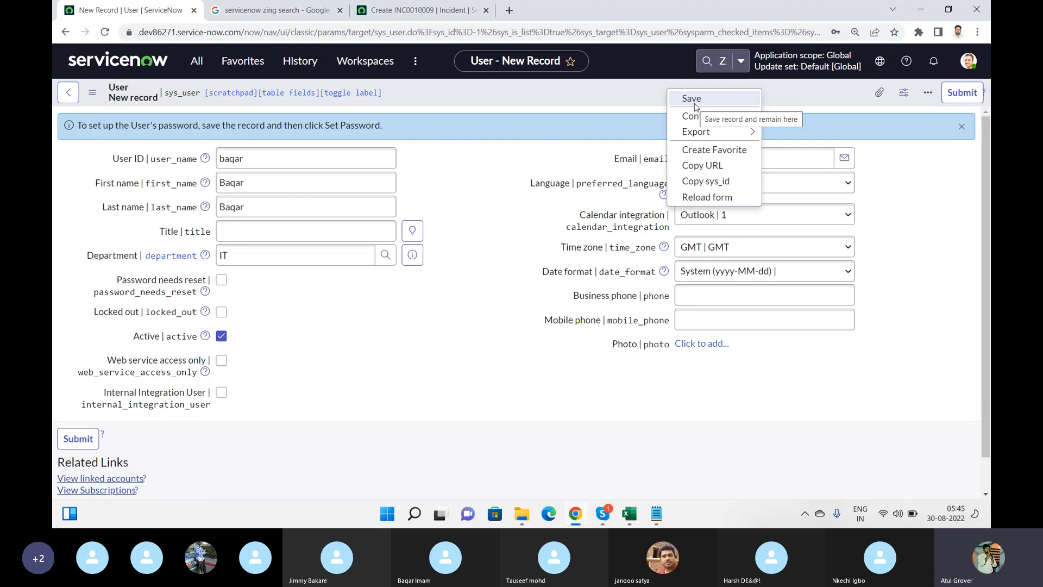
click(692, 99)
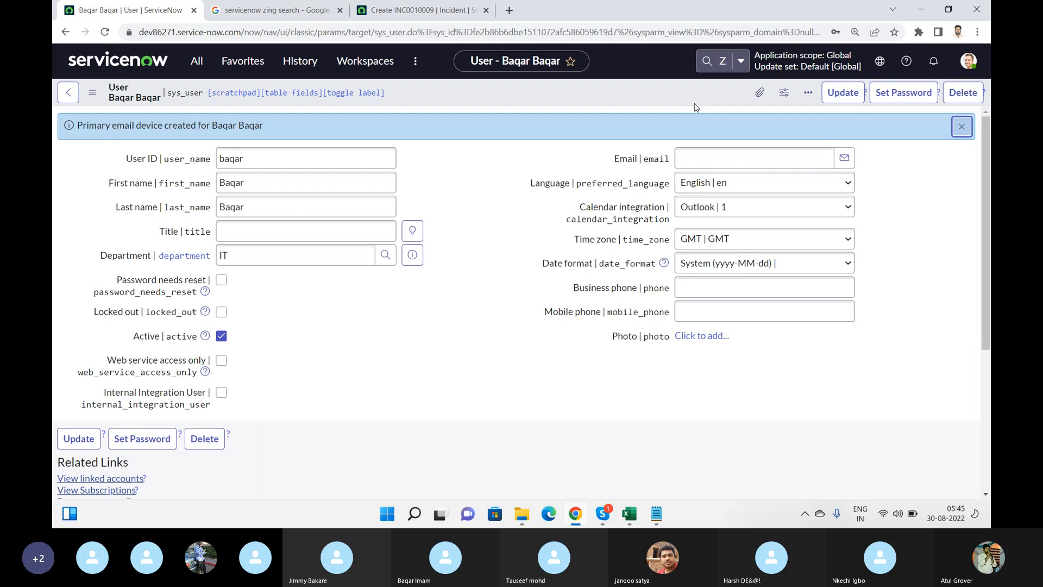
Generate a password for baqar and paste a copy into Excel cell B1 beside Baqar
click(895, 96)
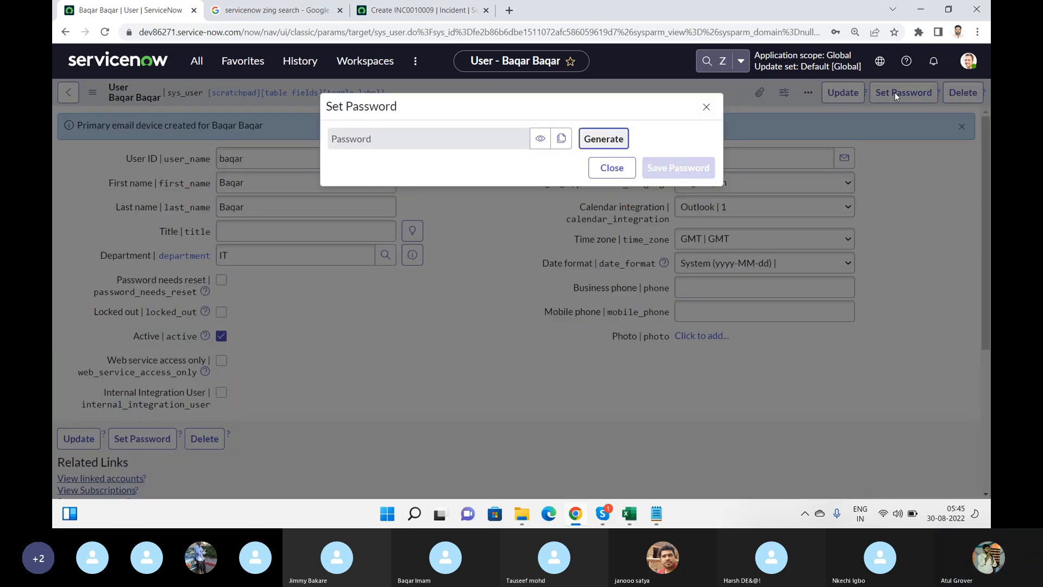
click(599, 140)
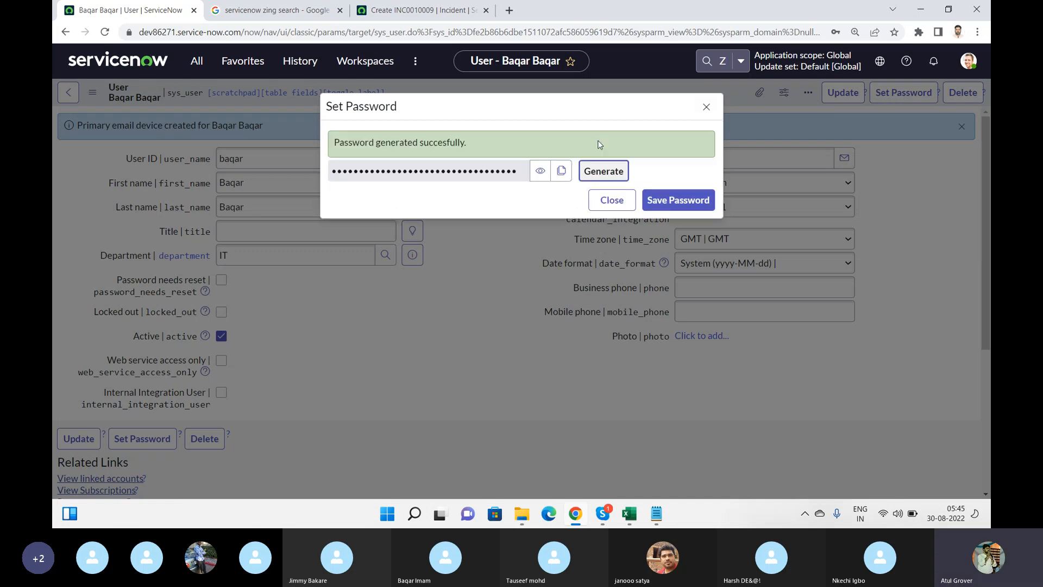
click(539, 173)
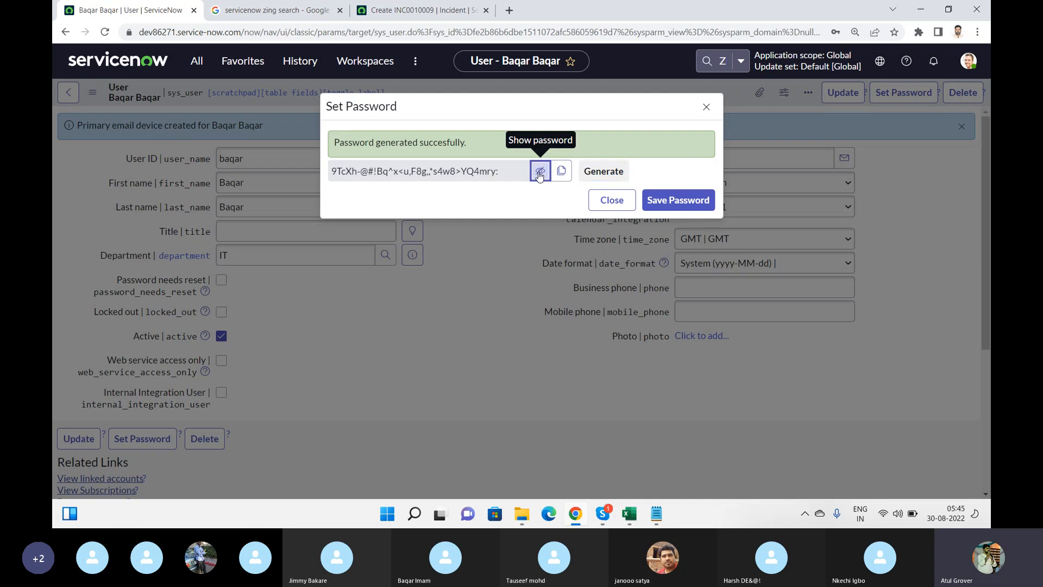
drag(513, 171, 331, 179)
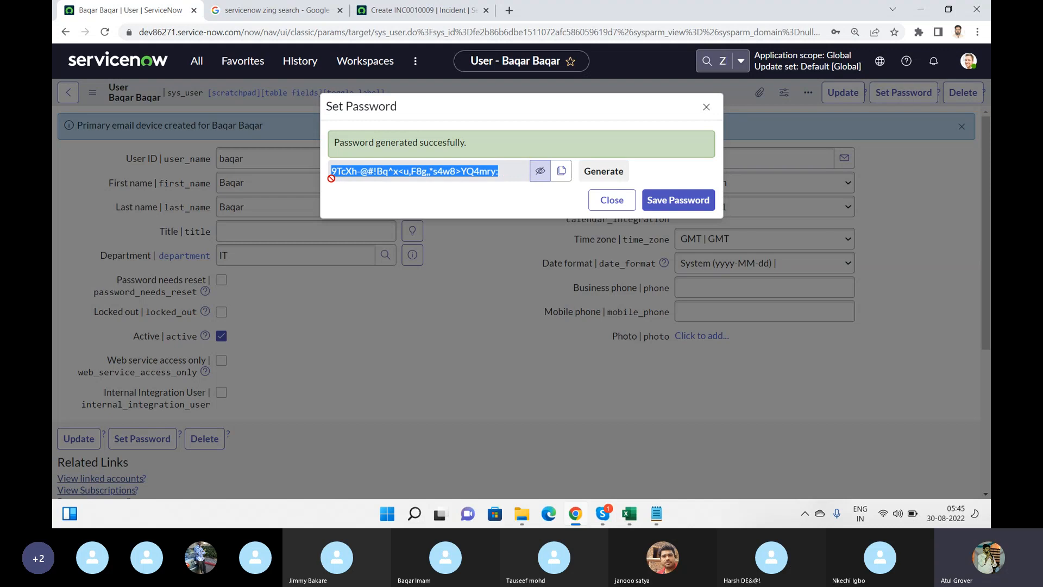
click(629, 514)
double_click(178, 158)
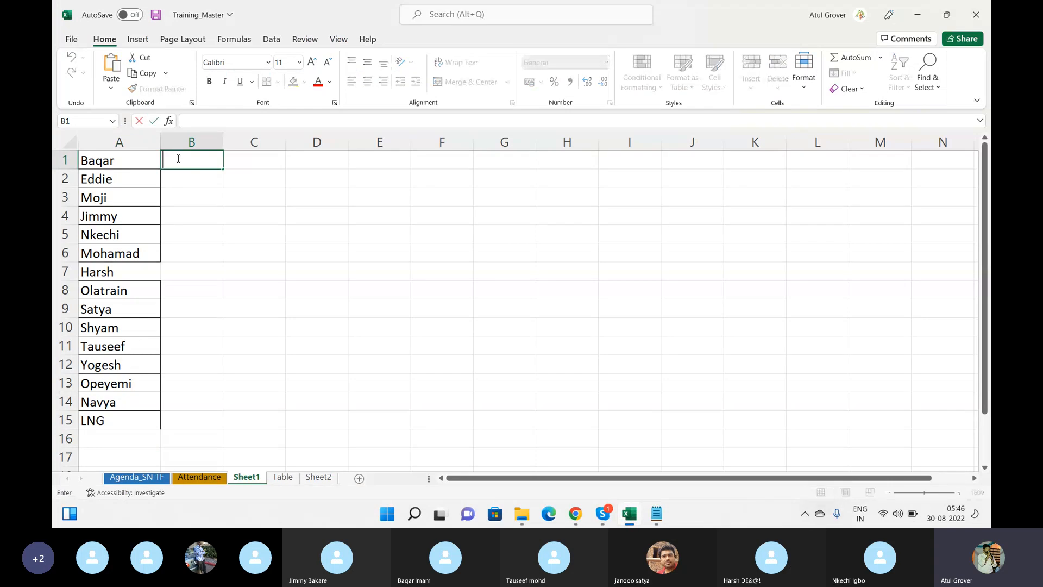
key(ctrl+v)
click(234, 215)
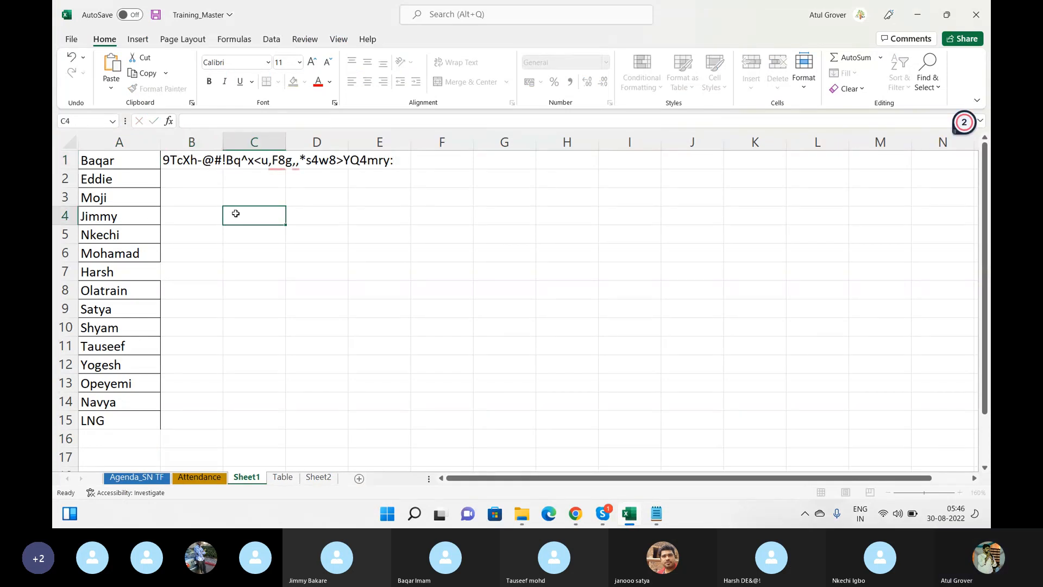
Save the generated password to baqar's account and close the password dialog
key(alt+Tab)
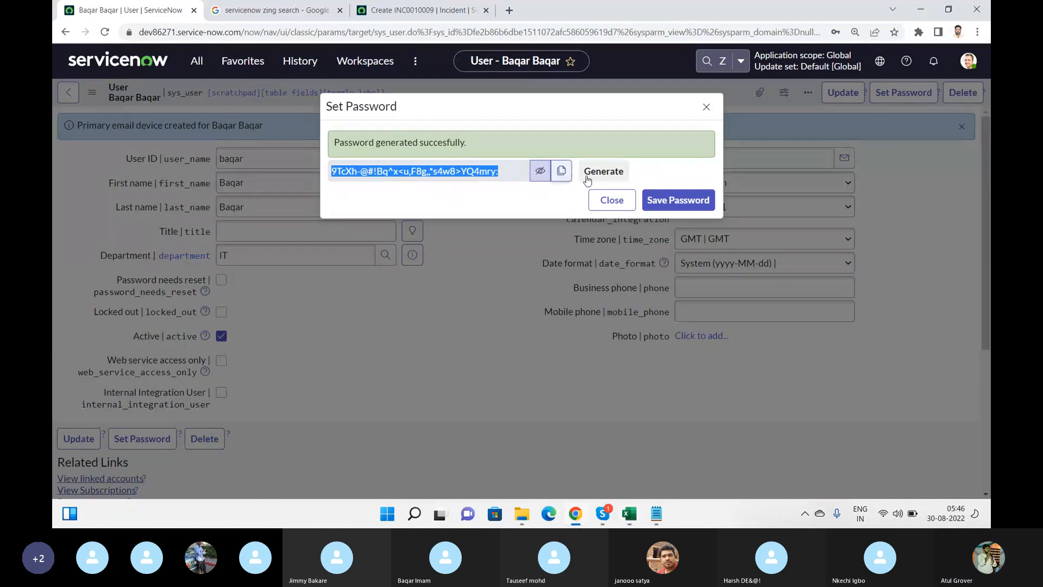
click(689, 209)
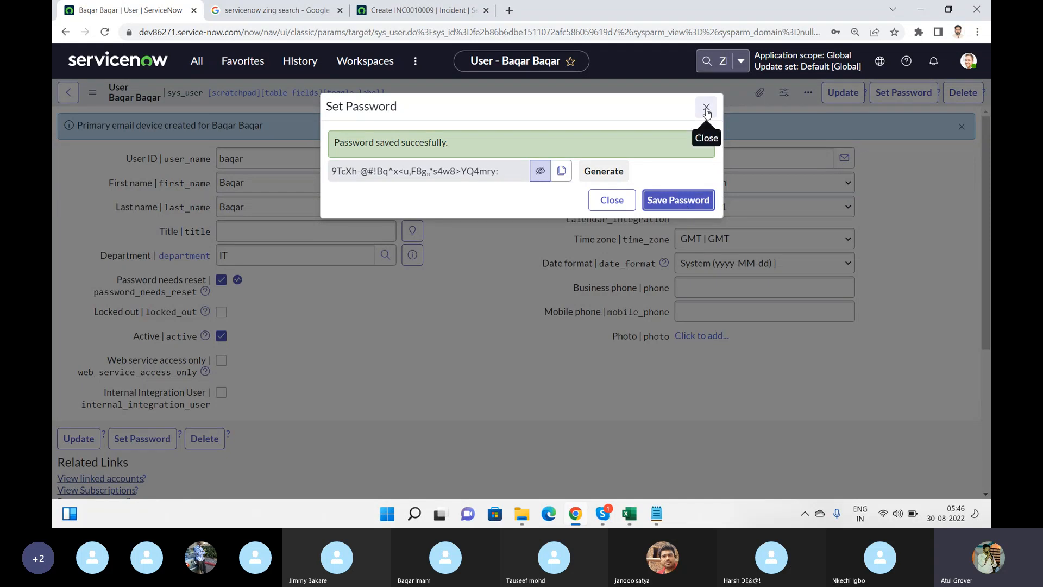
click(611, 207)
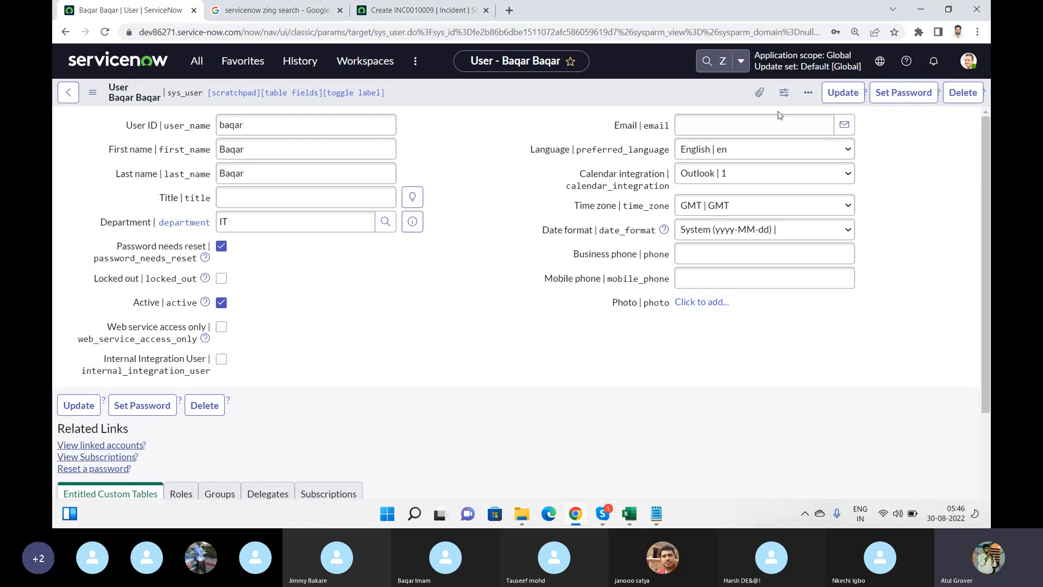
Log out of the admin account and enter the new user's user name on the login page
click(969, 62)
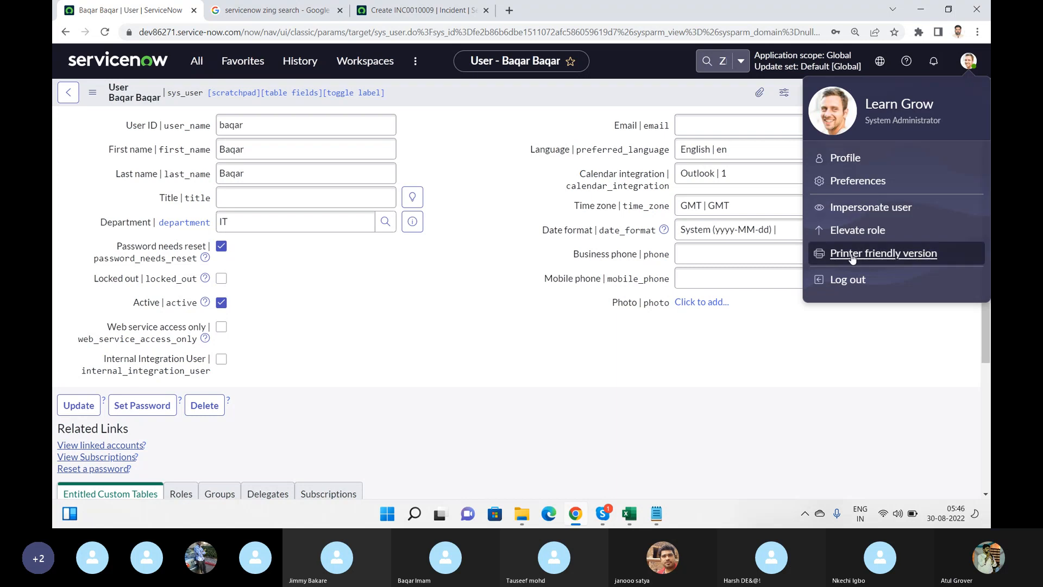
click(848, 280)
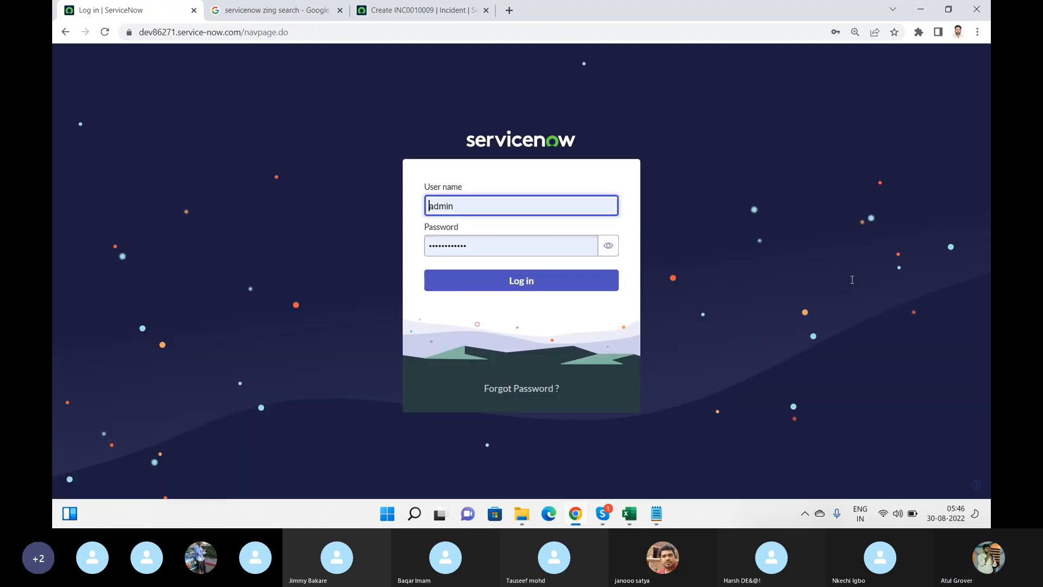
click(478, 205)
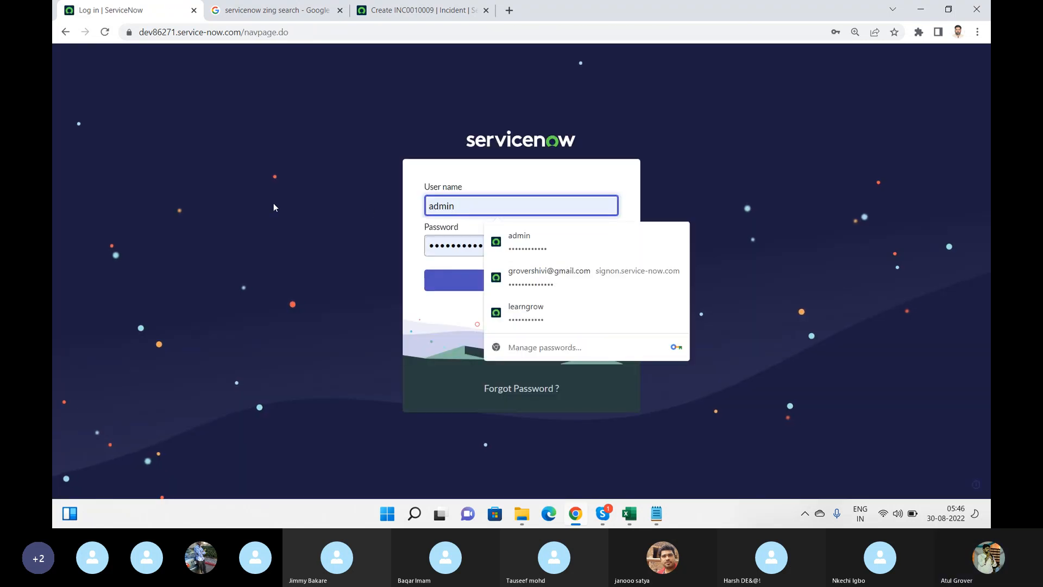
key(BackSpace)
key(BackSpace)
key(BackSpace)
key(BackSpace)
key(BackSpace)
text(b)
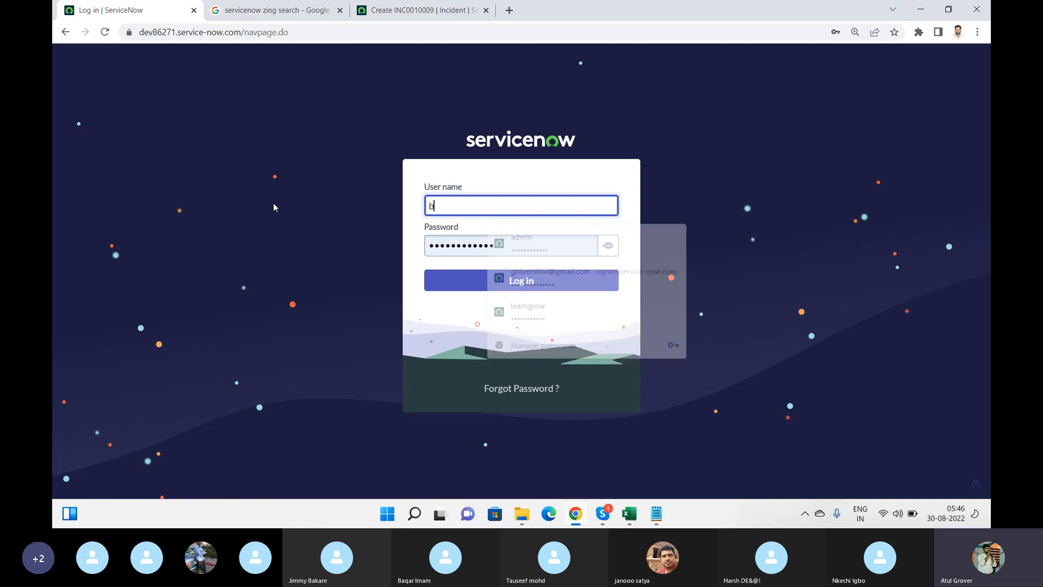
text(q)
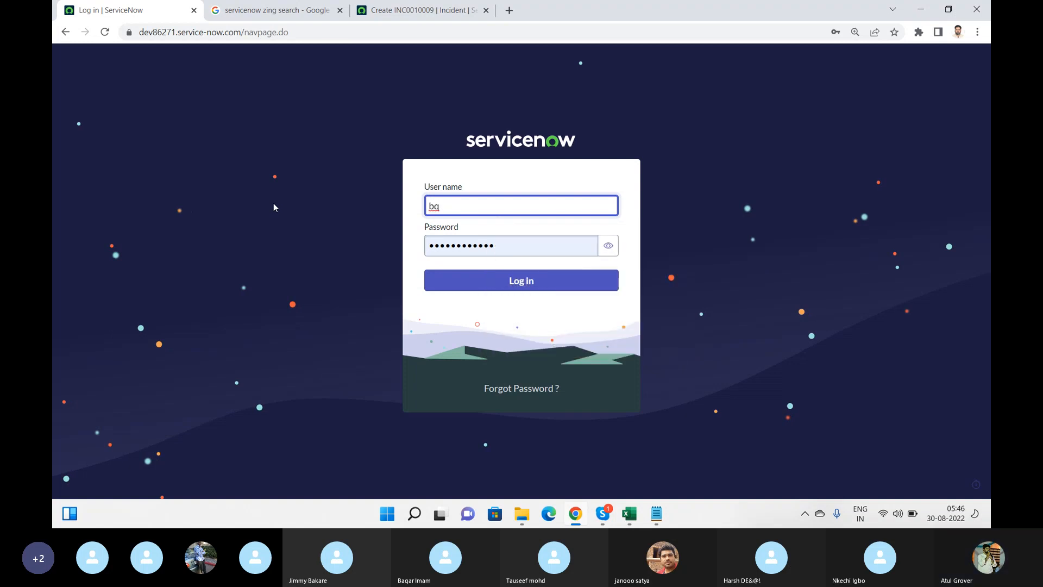
key(BackSpace)
key(BackSpace)
text(bq)
key(BackSpace)
text(aqar)
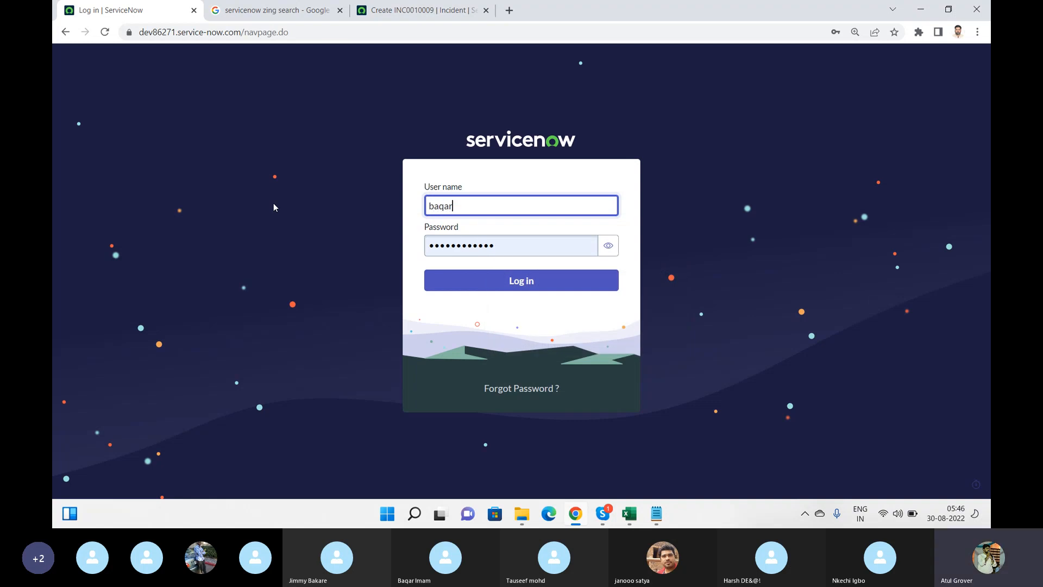
Replace the autofilled password with the pasted generated password and log in
click(508, 247)
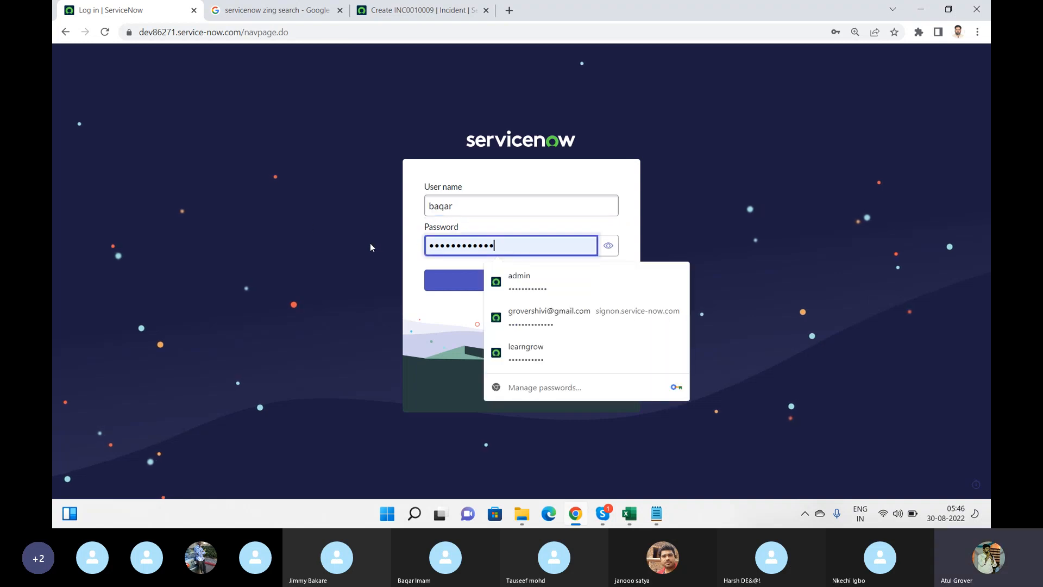
drag(508, 239, 428, 236)
key(ctrl+v)
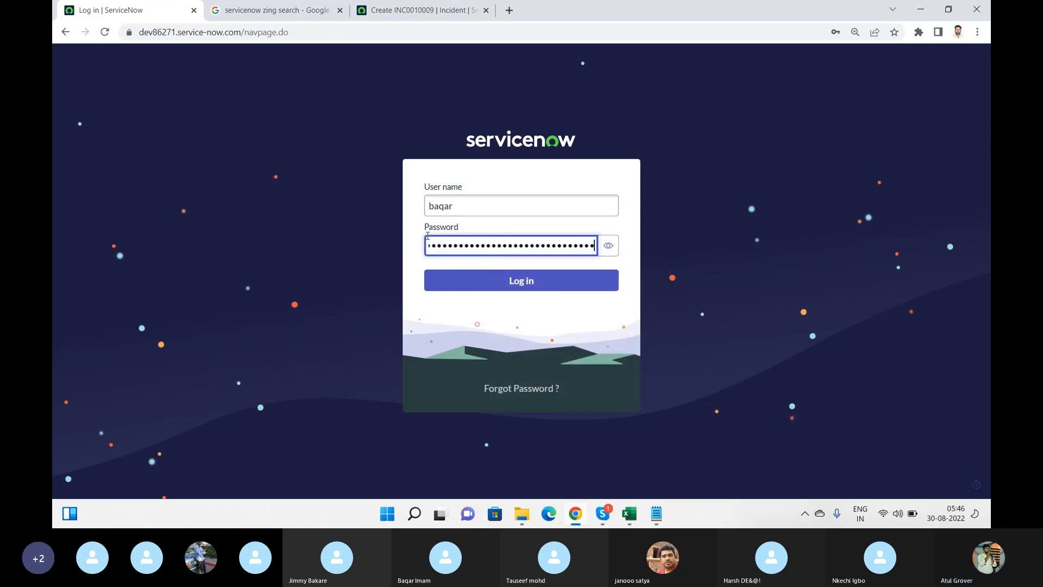
click(525, 281)
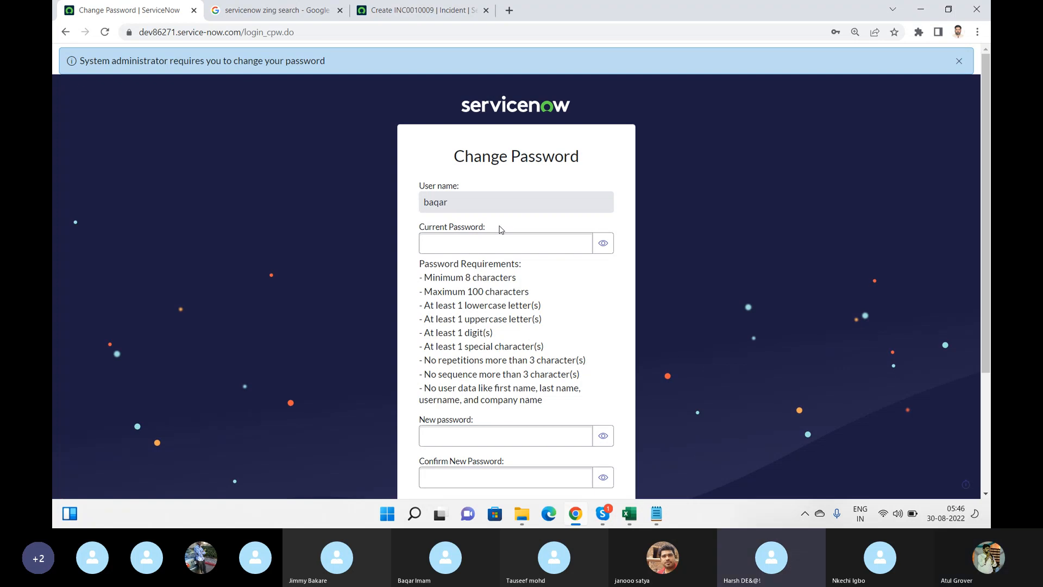
Go to the ServiceNow instance's main 'dev' address
key(XF86AudioRaiseVolume)
key(XF86AudioRaiseVolume)
key(XF86AudioRaiseVolume)
key(XF86AudioRaiseVolume)
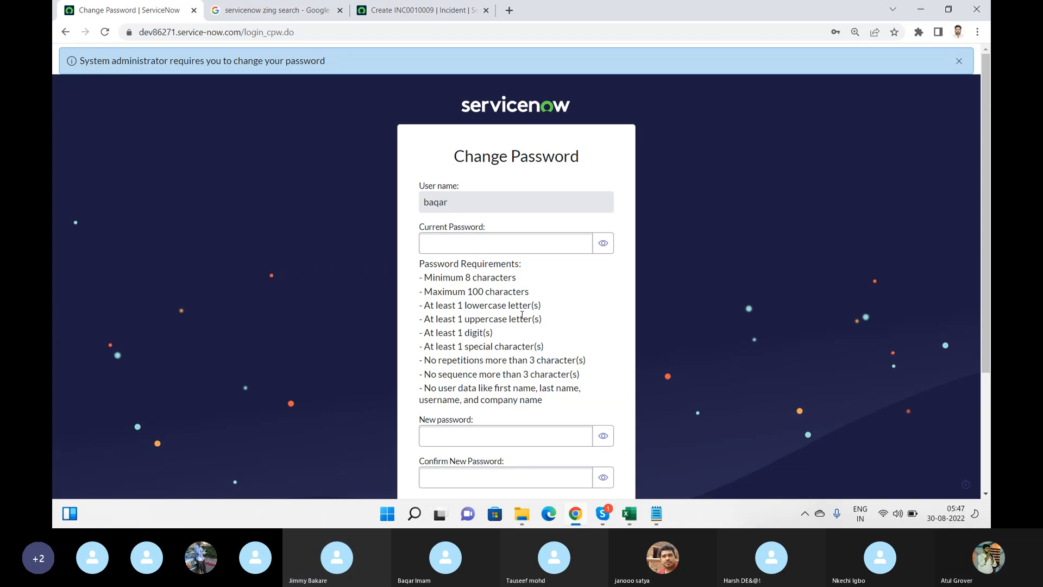
click(323, 33)
text(dev)
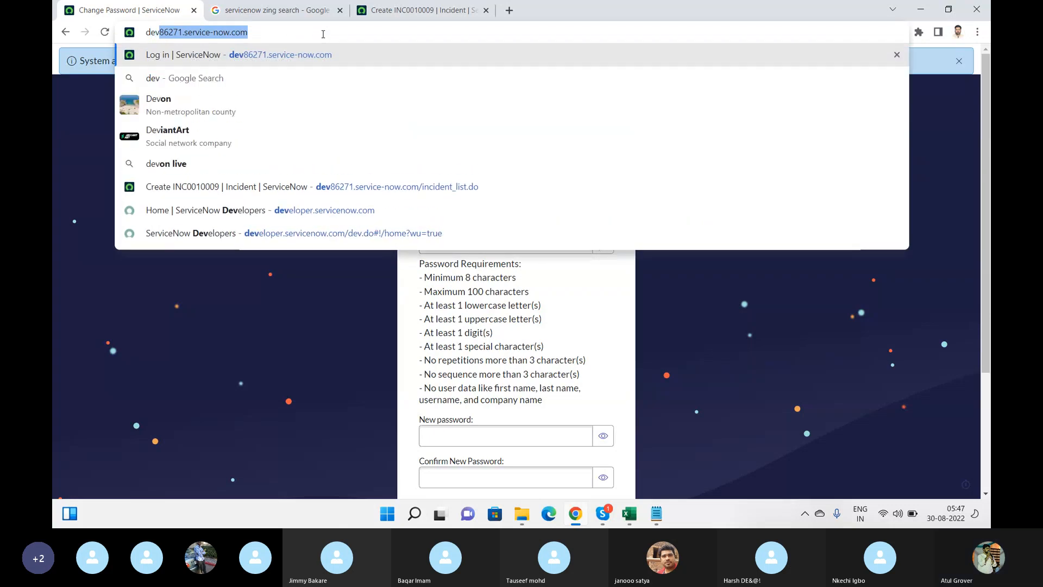
key(Return)
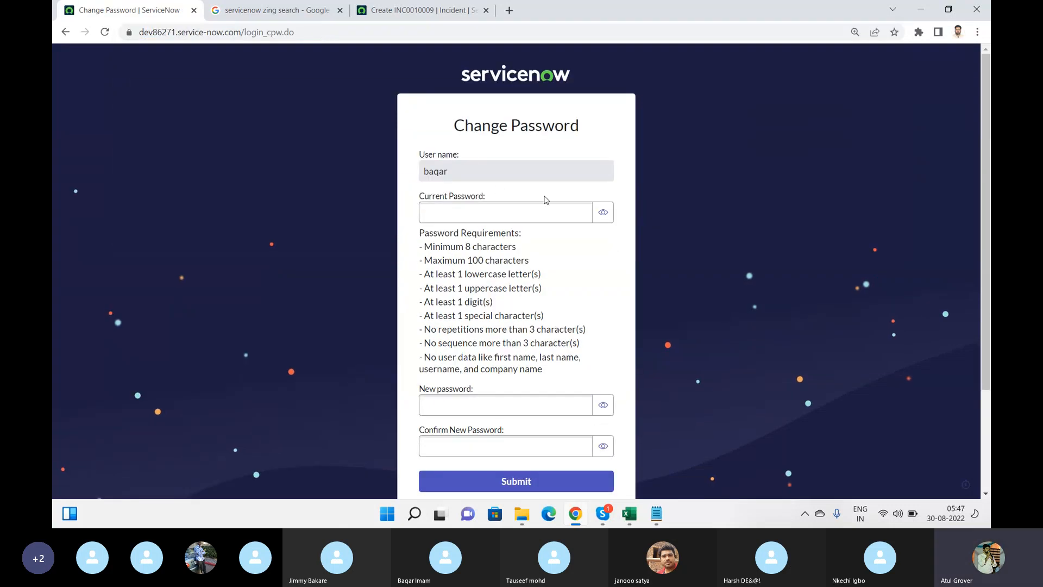
Fill the current password field with the pasted generated password
click(507, 213)
click(501, 214)
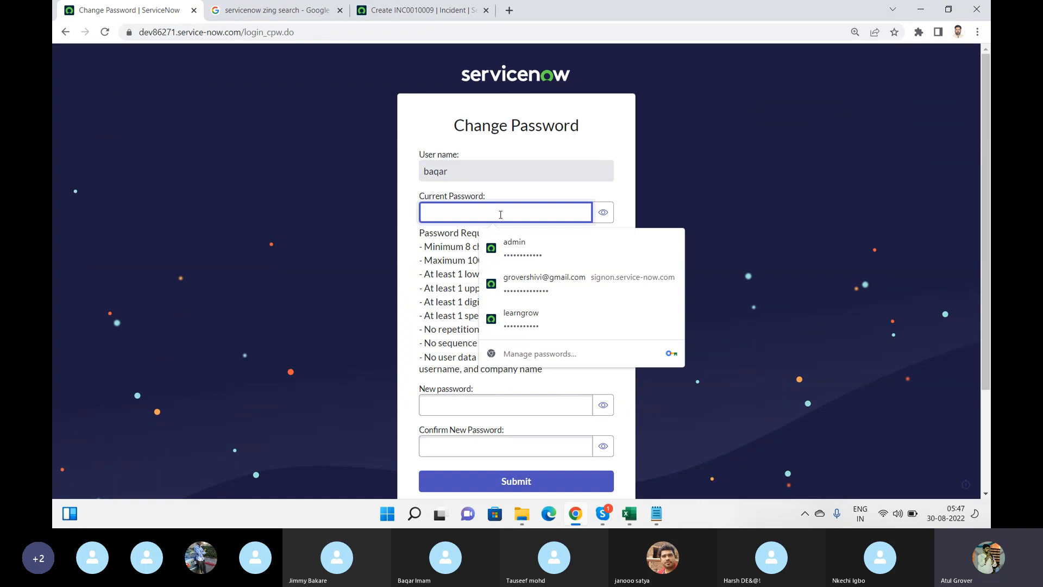
text(••••••)
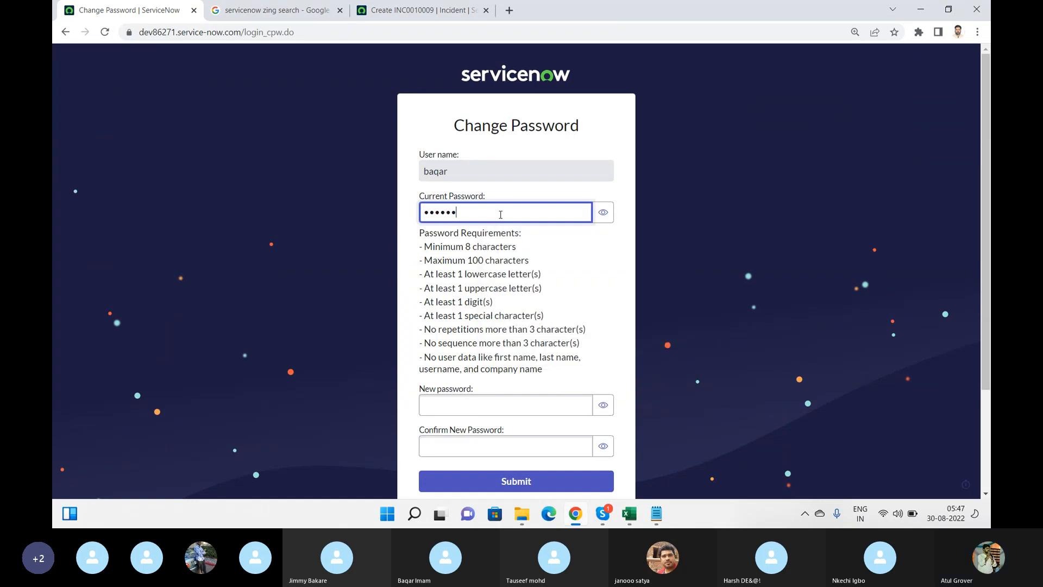
key(BackSpace)
key(BackSpace)
key(BackSpace)
key(BackSpace)
key(BackSpace)
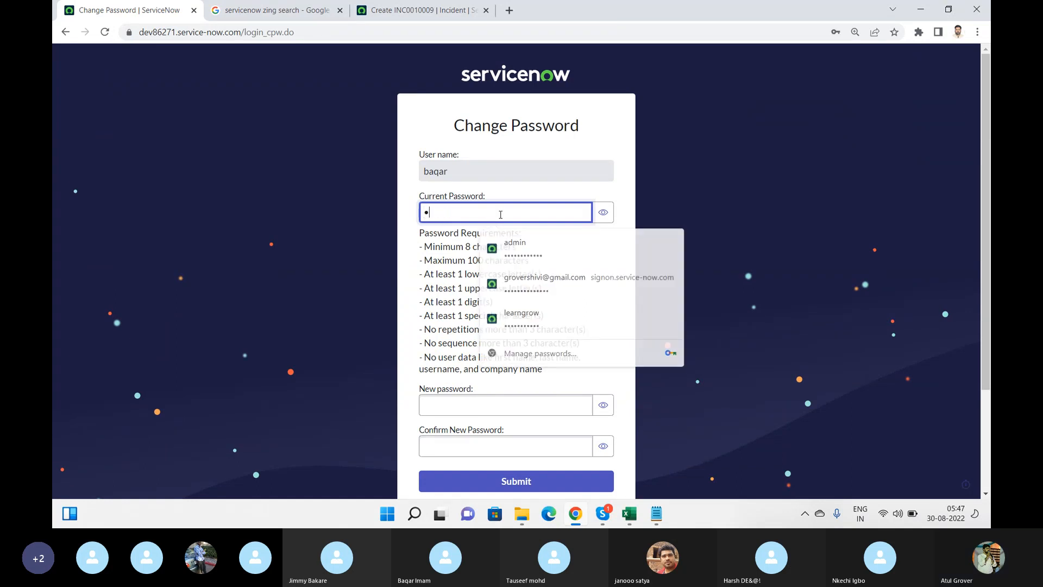
text(•••••••)
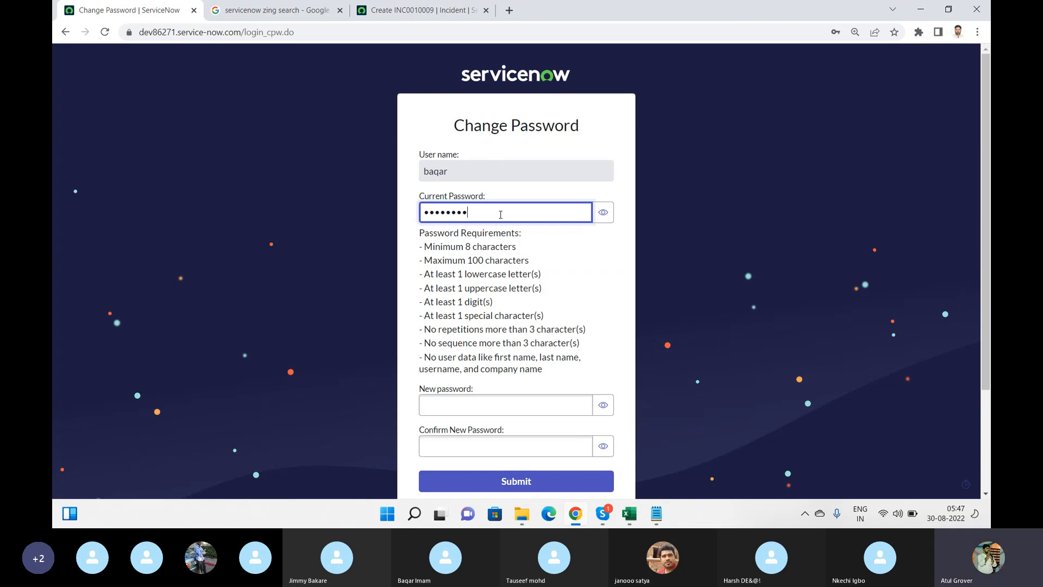
text(•••••)
click(608, 216)
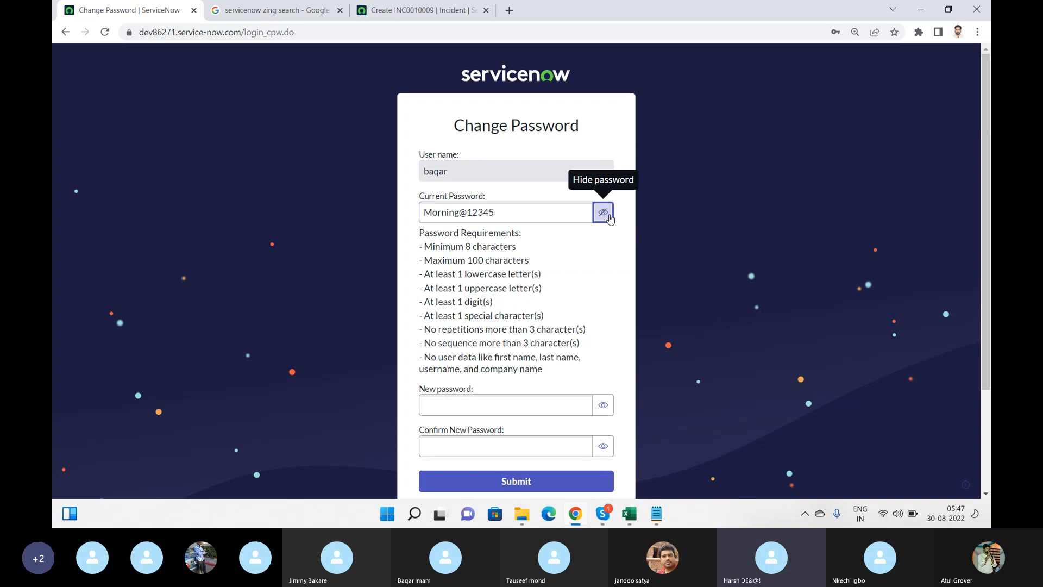
click(534, 208)
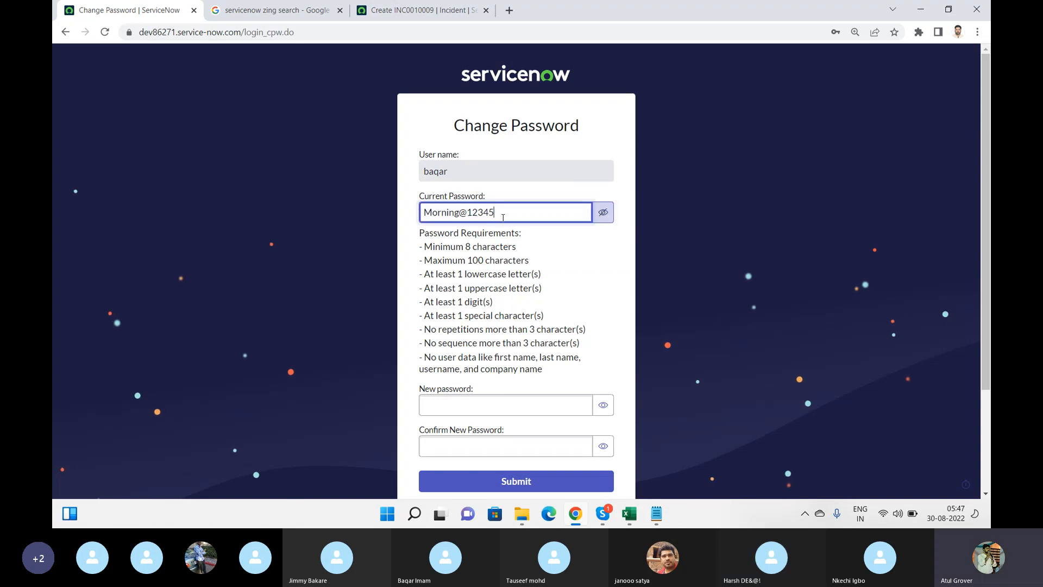
drag(496, 212, 419, 216)
key(ctrl+v)
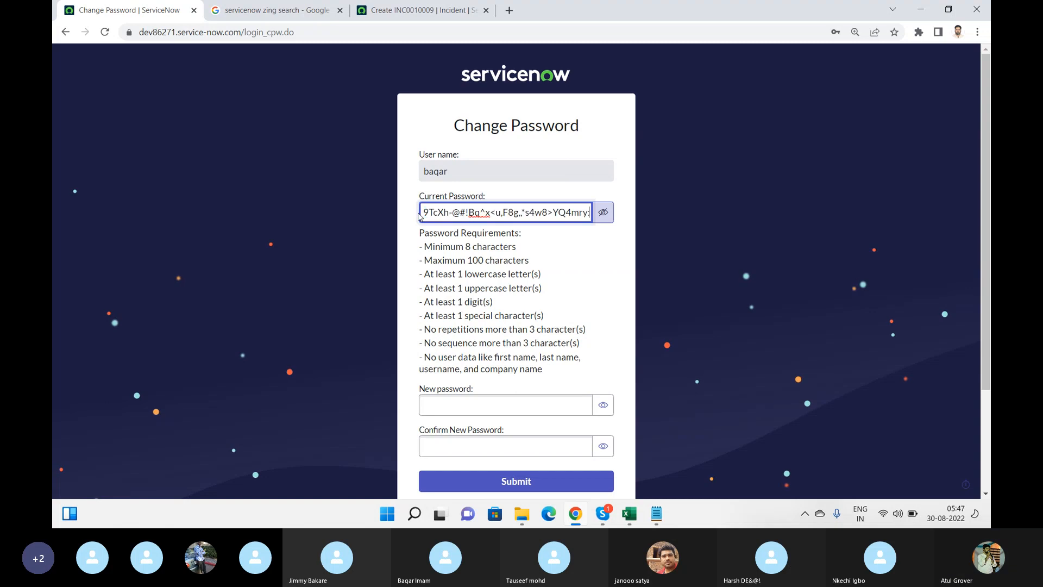
Enter and confirm a new password, then submit the change
click(480, 403)
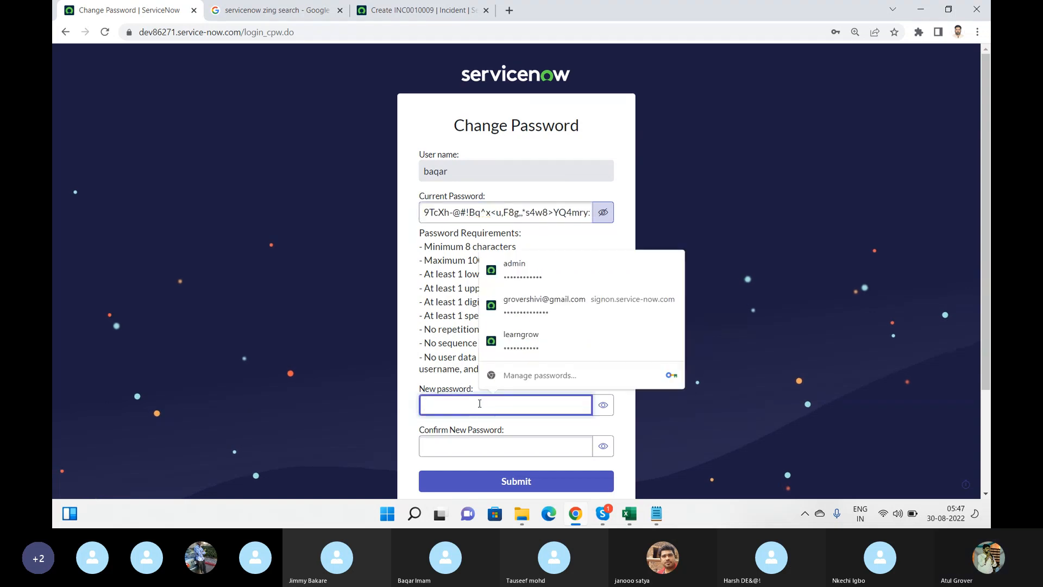
text(••••••••••••)
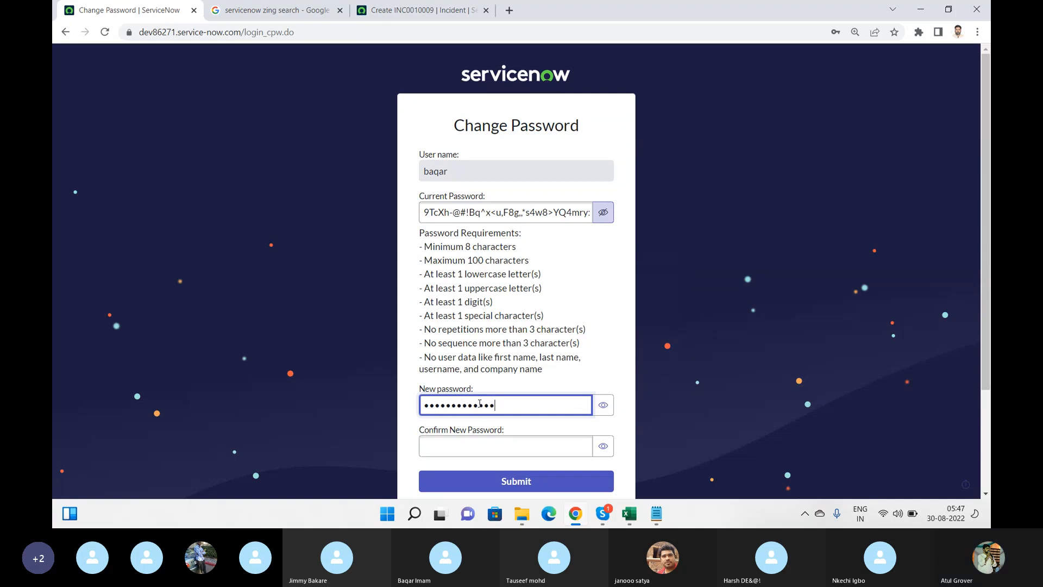
click(474, 448)
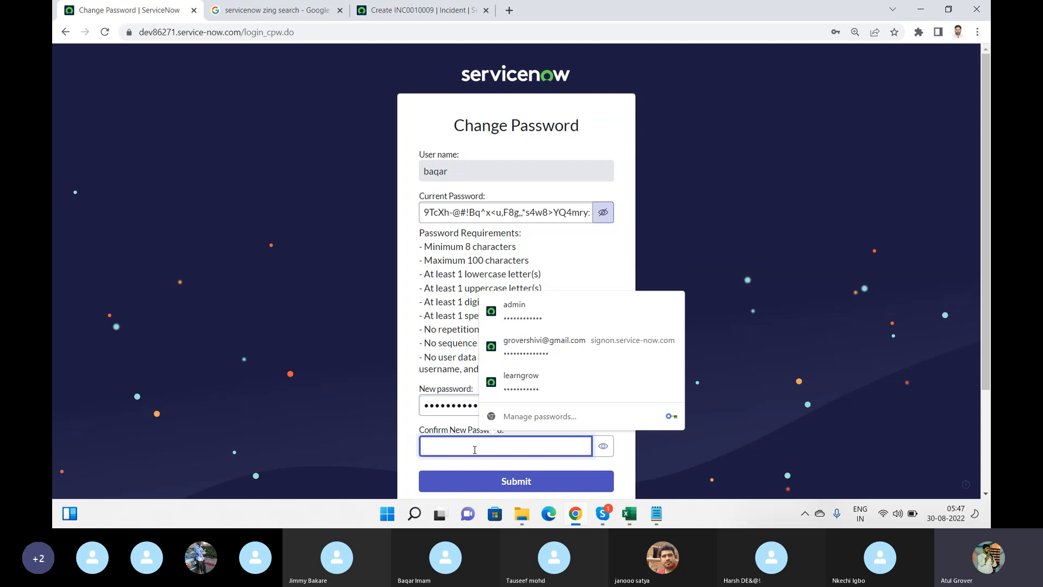
text(•••••••)
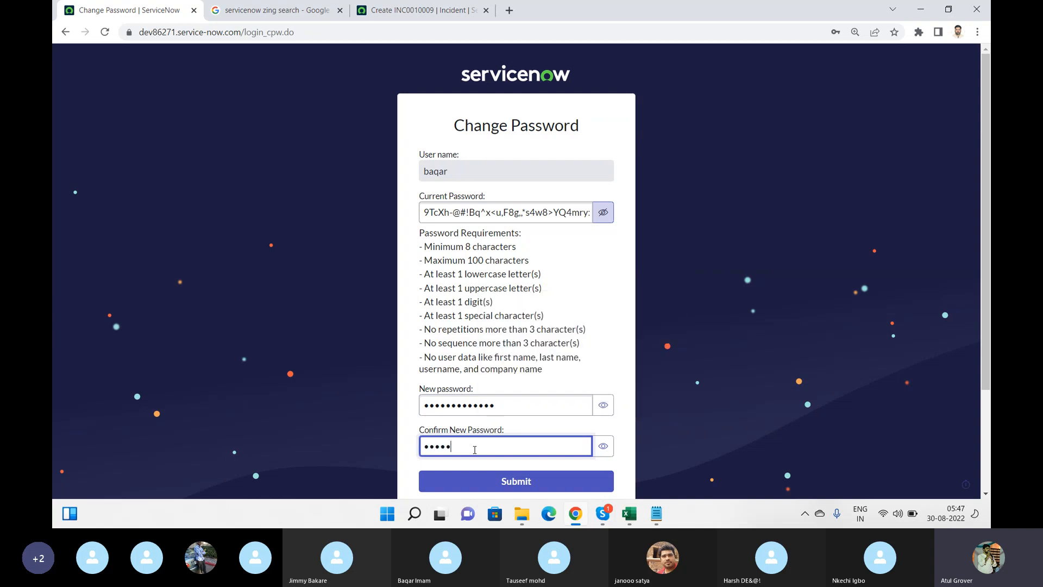
text(••)
text(••)
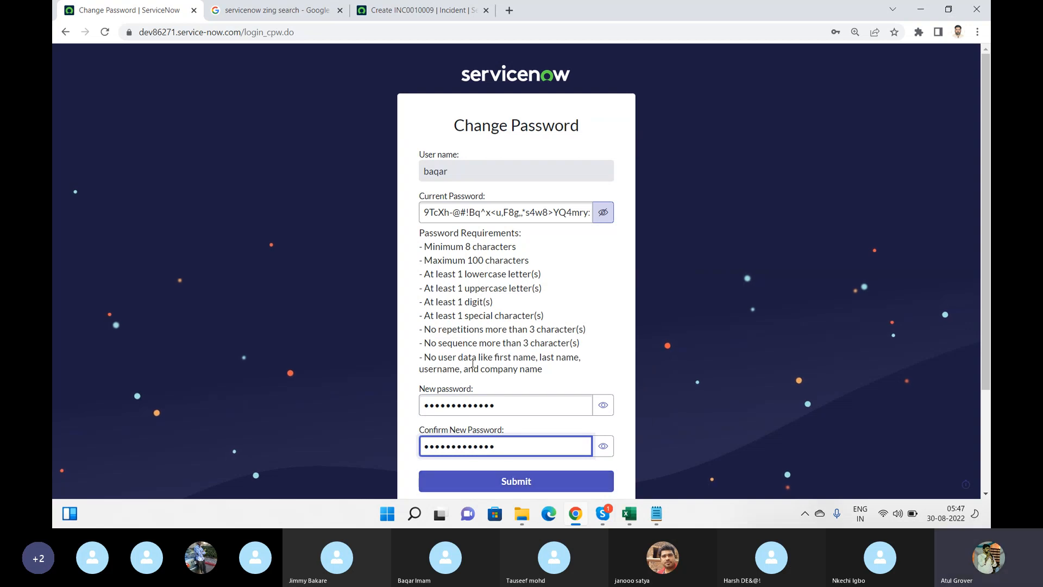
click(510, 488)
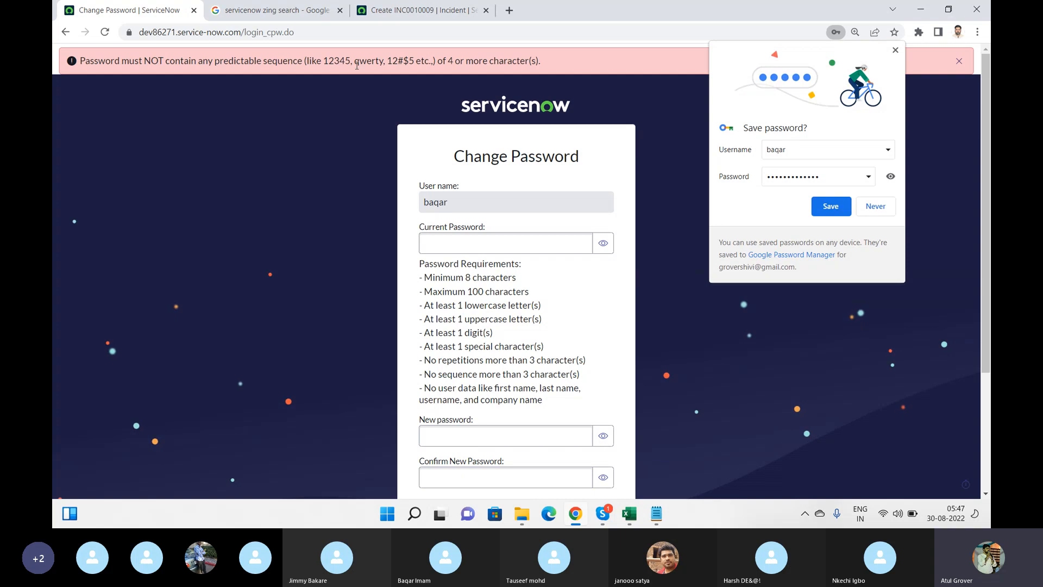
After the sequence error, re-paste the current password, enter a non-sequential new password twice, and resubmit
click(695, 234)
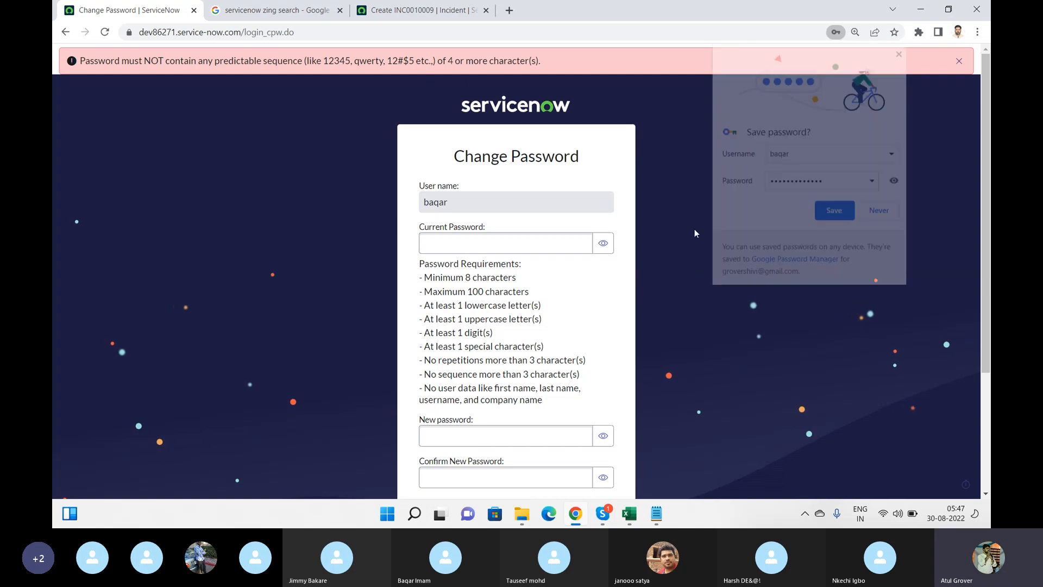
click(523, 243)
key(ctrl+v)
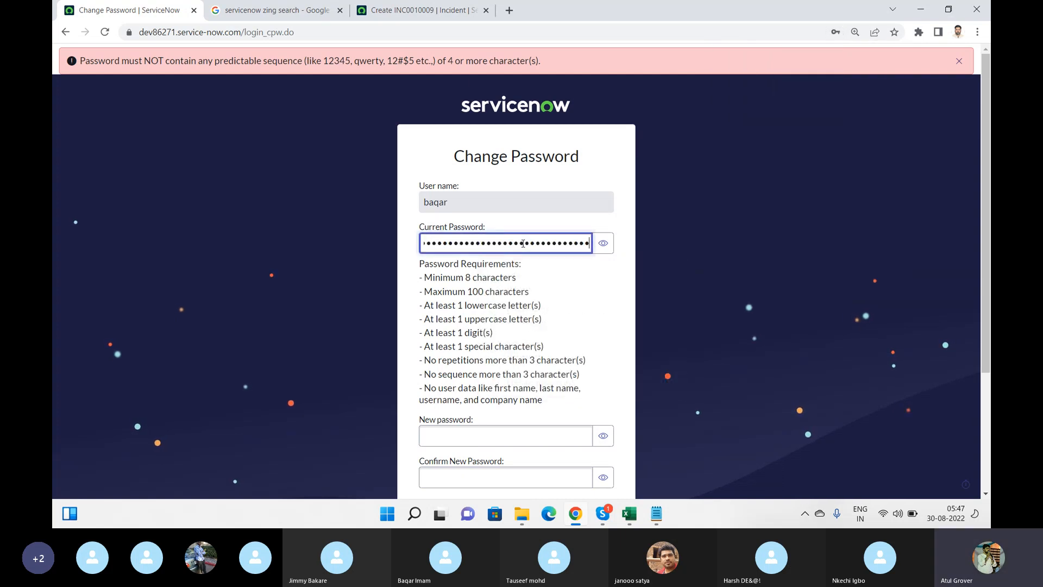
click(462, 432)
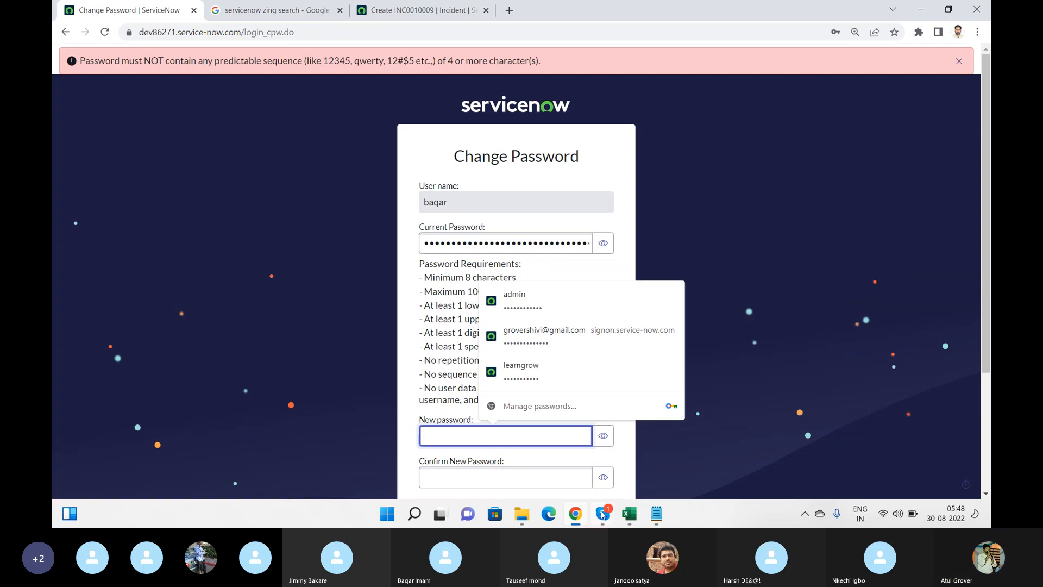
mouse_move(603, 514)
click(568, 455)
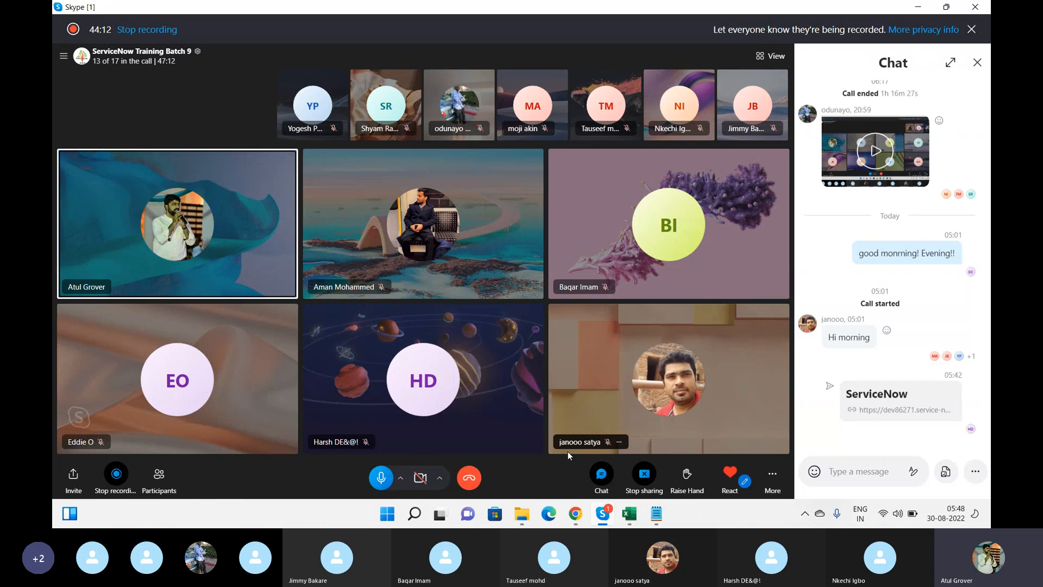
key(alt+Tab)
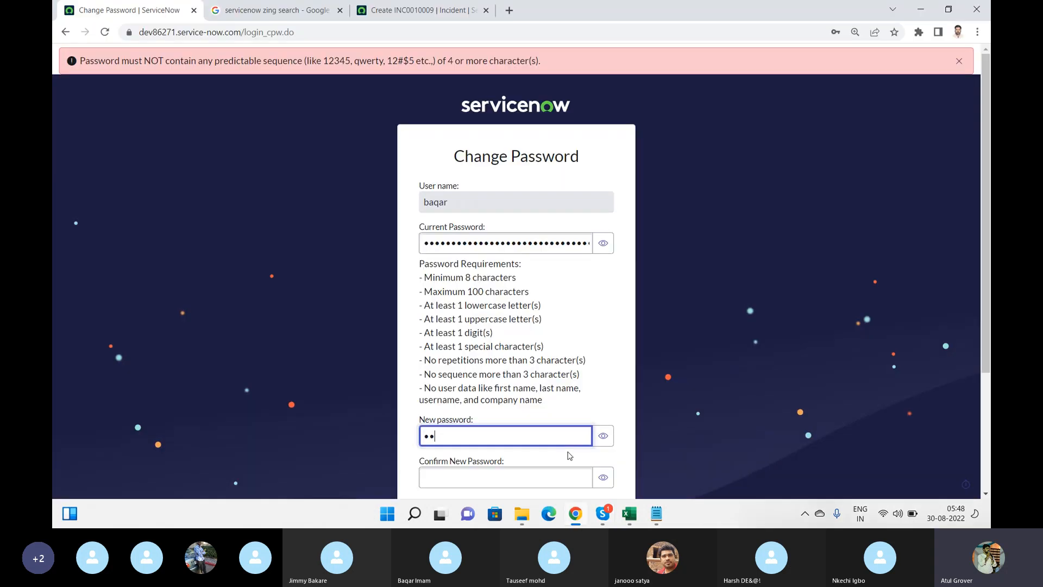
text(•••••)
click(540, 478)
text(•••••••)
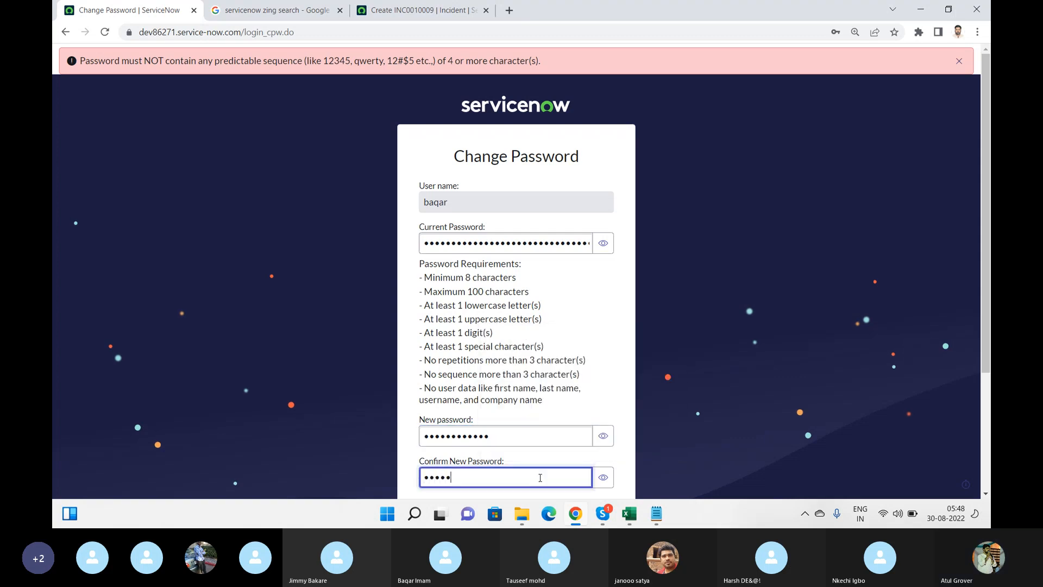
text(••)
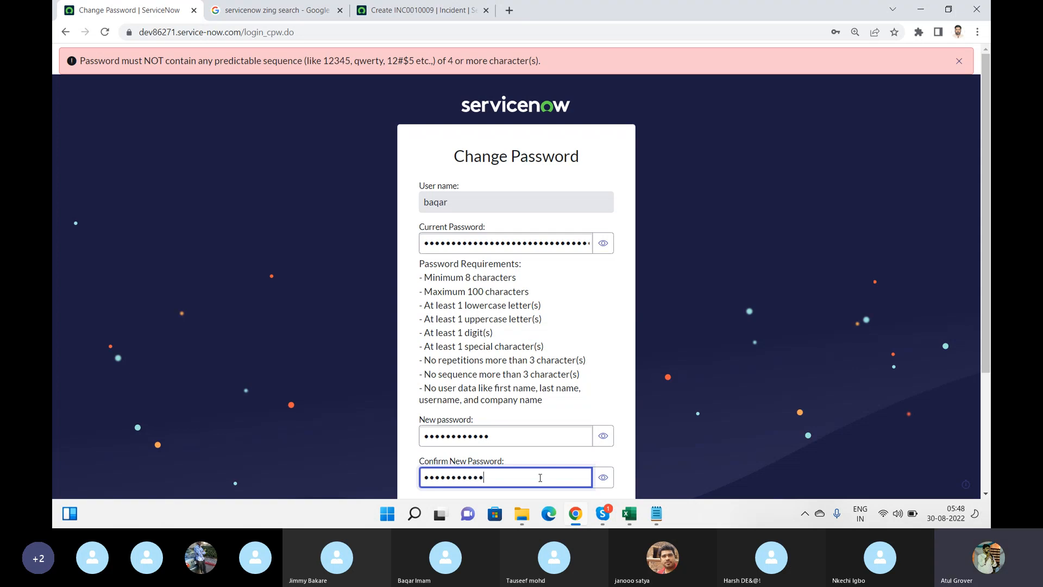
text(•)
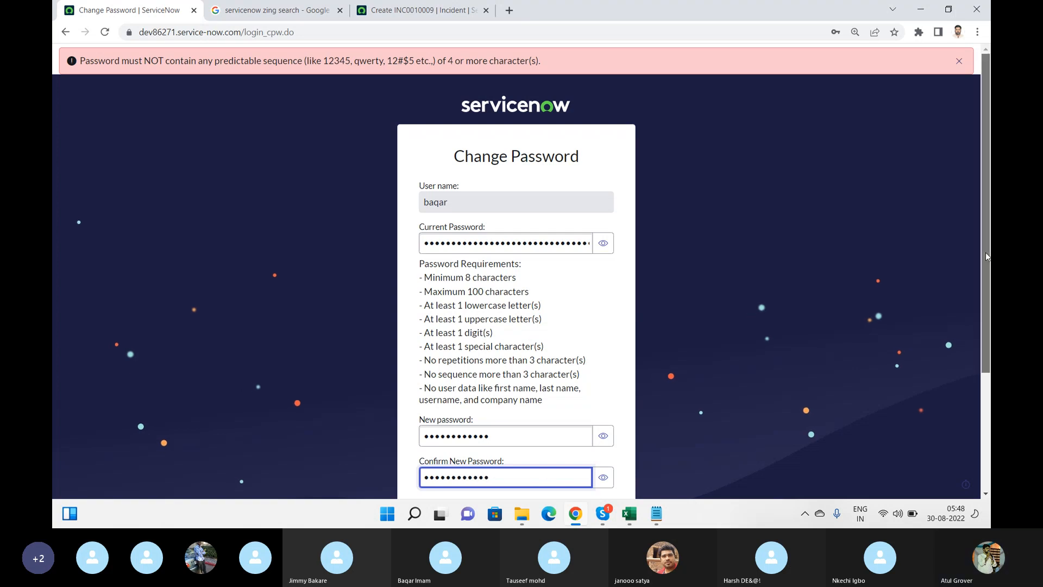
scroll(987, 256, down, 2)
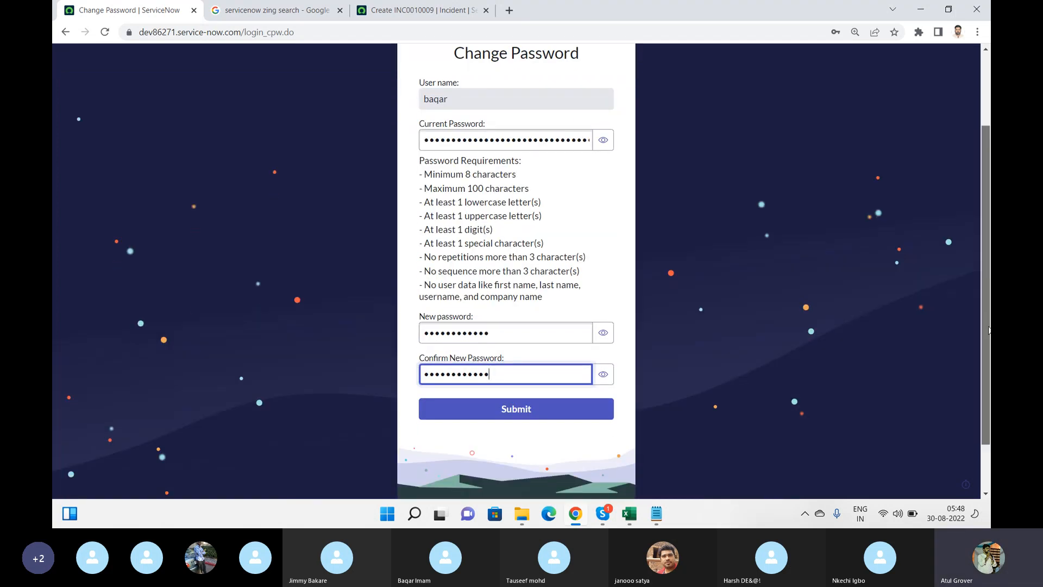
click(530, 416)
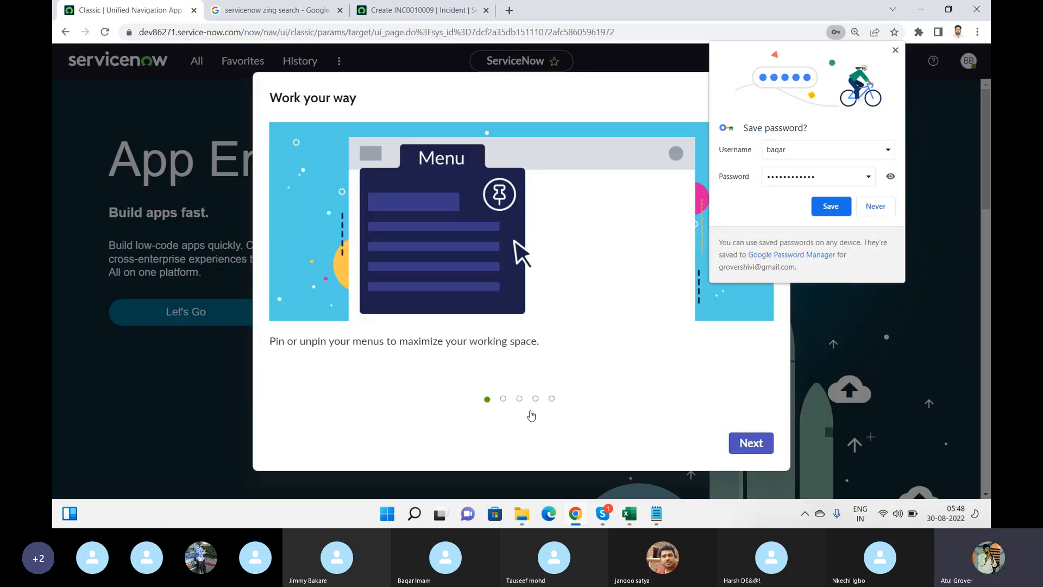
Autofit Excel column B and record the new user's password in cell C1
click(629, 513)
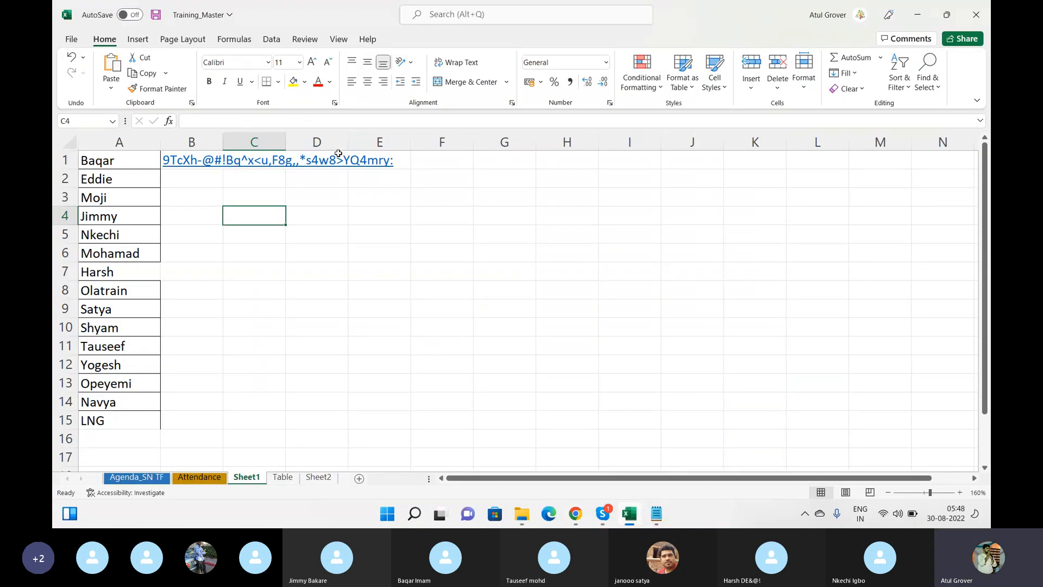
double_click(223, 142)
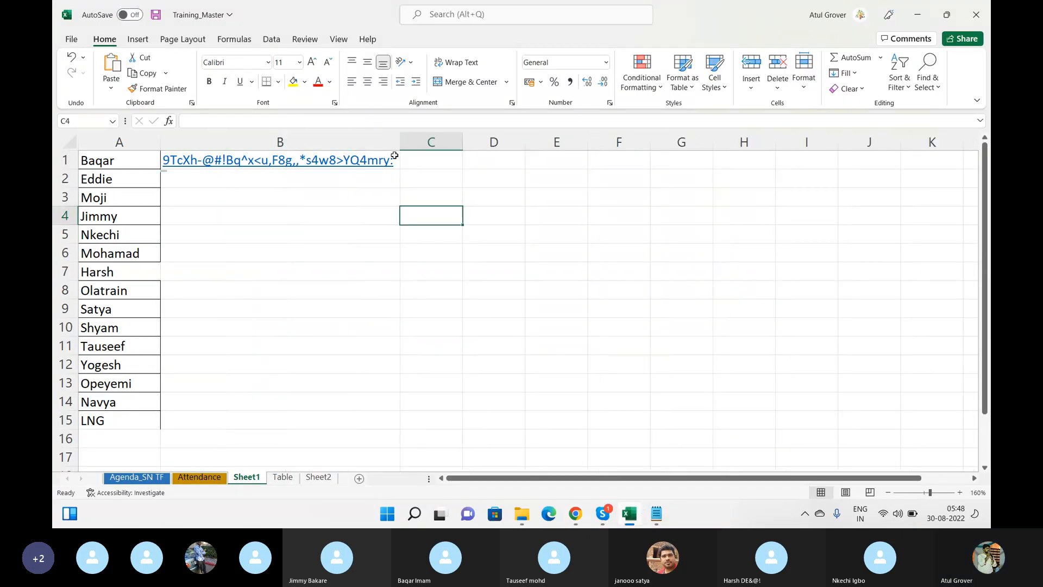
click(419, 162)
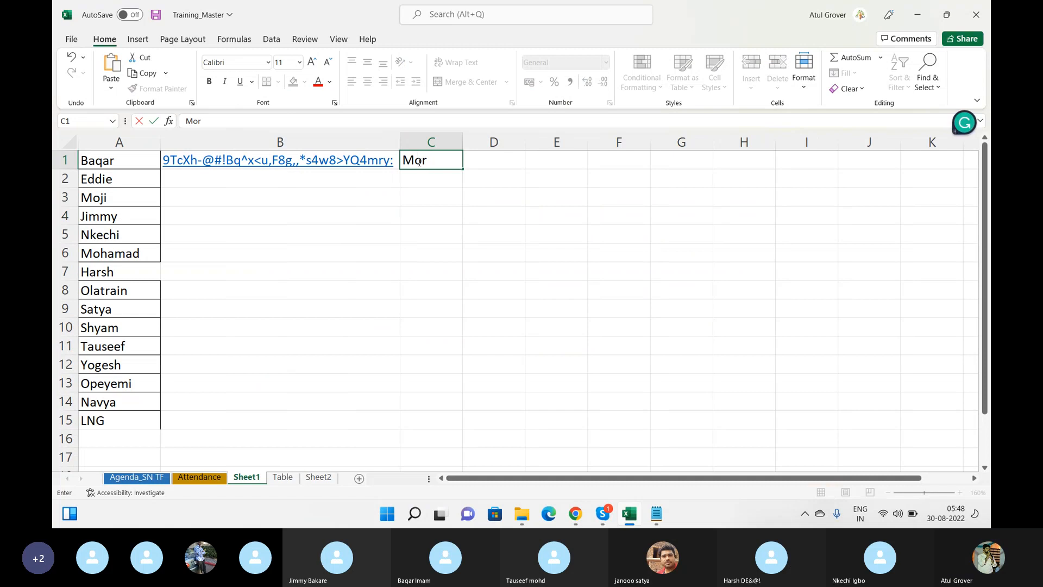
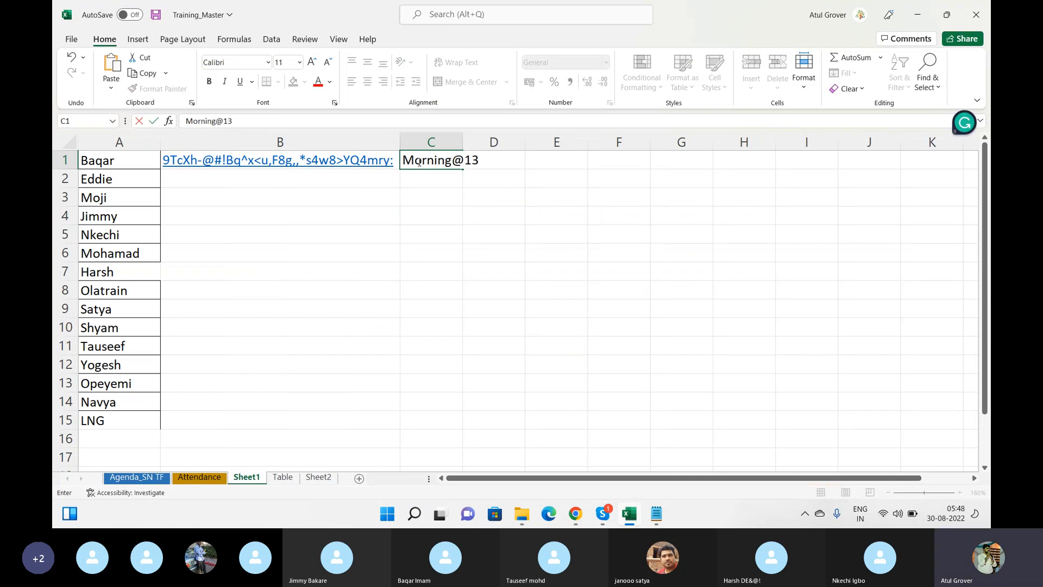
key(alt+Tab)
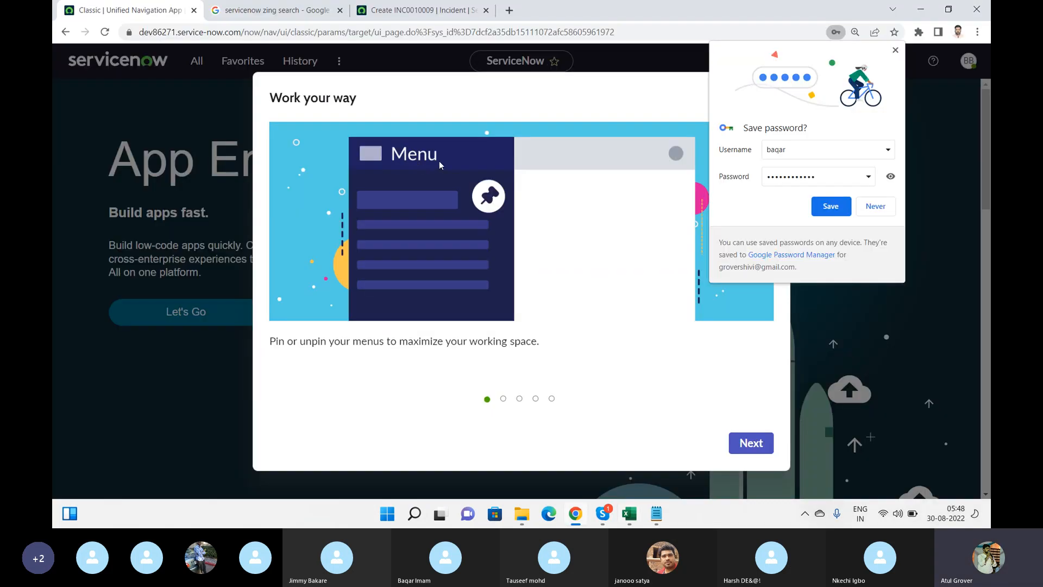
Decline saving the password, close the Work your way tour, and browse the All navigator
click(877, 210)
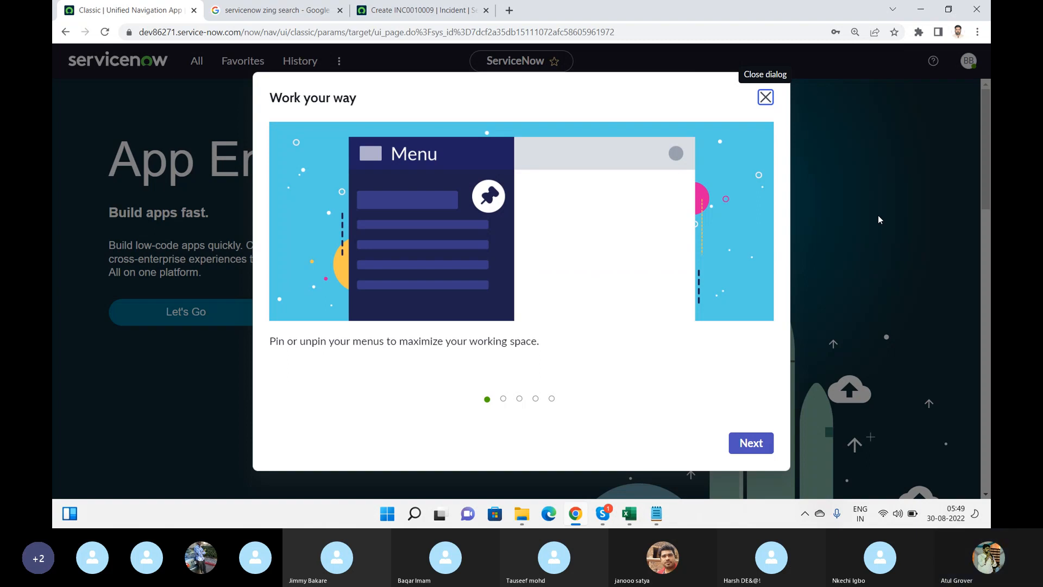
click(766, 97)
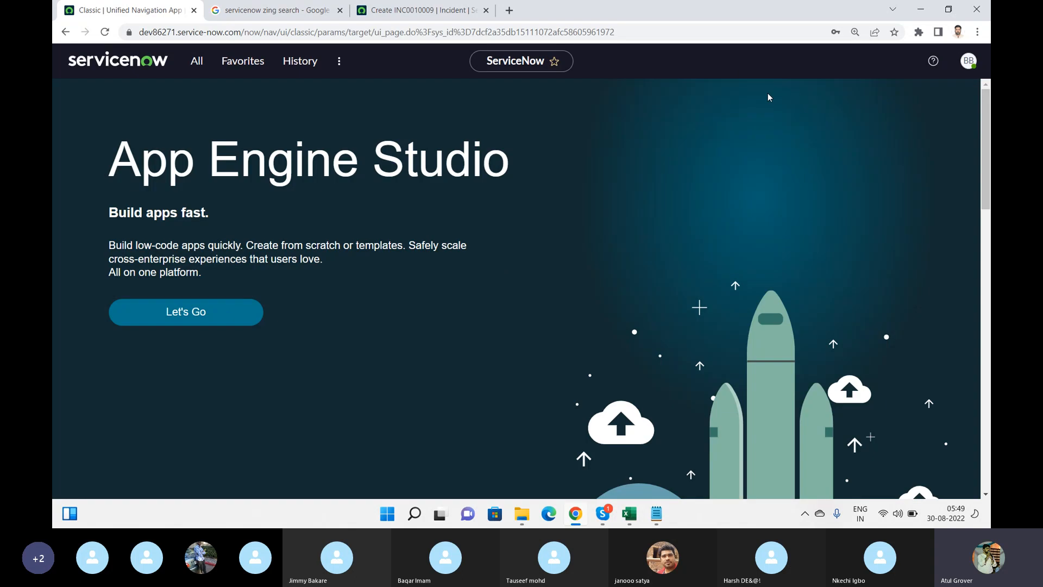
click(198, 63)
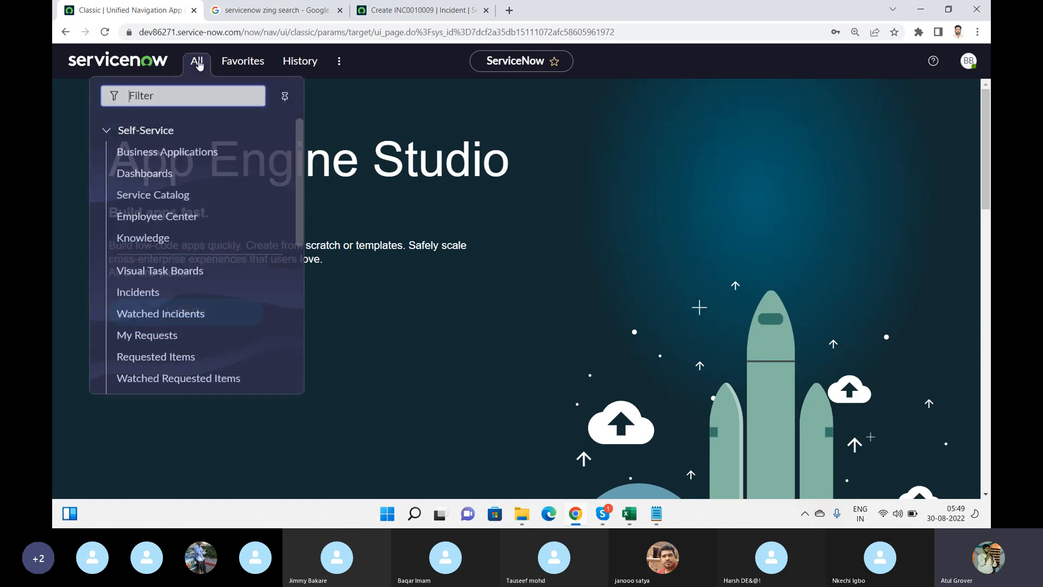
drag(298, 132, 290, 266)
scroll(289, 266, up, 4)
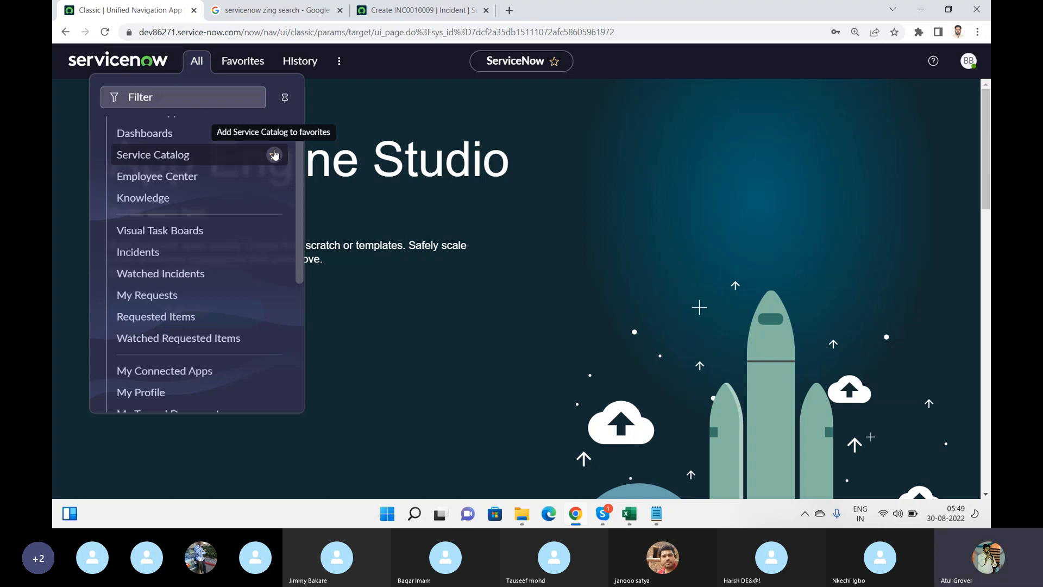
Check the Workspaces list and open the BB avatar's account menu
click(970, 60)
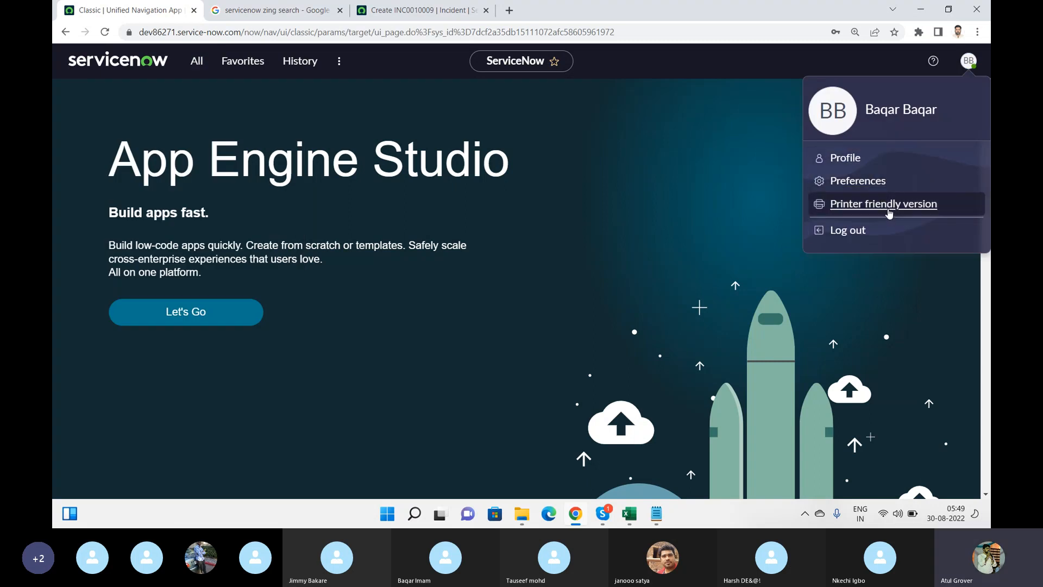
click(337, 62)
click(338, 63)
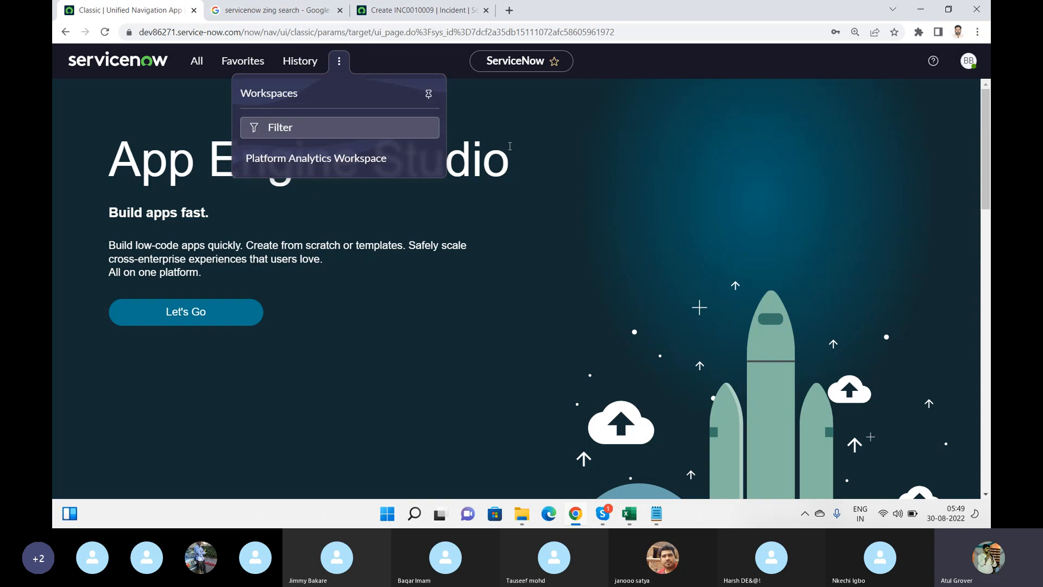
click(968, 61)
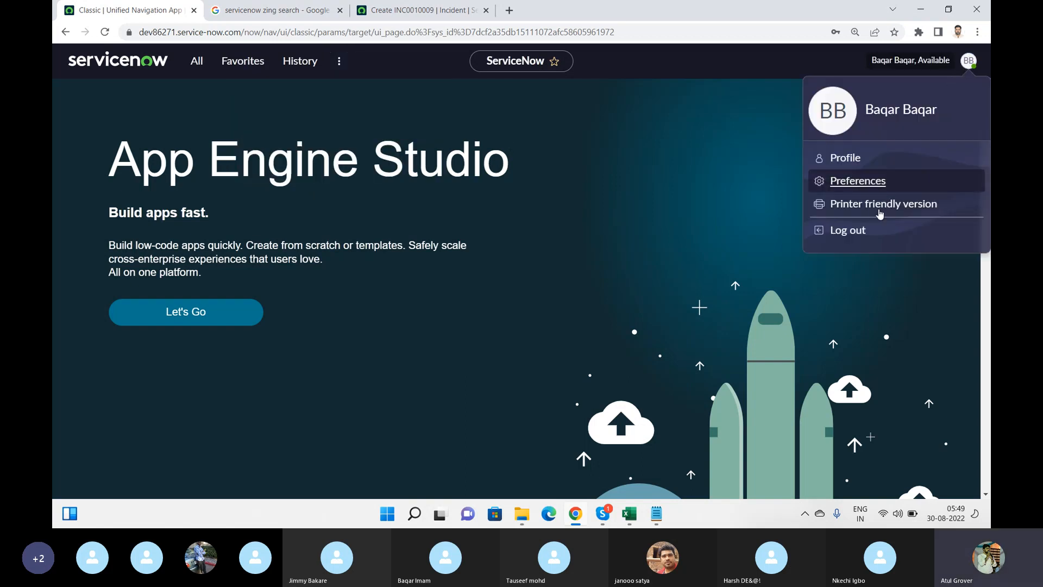
Log out, sign back in as admin, and open the Users list via the 'user a' filter
click(849, 232)
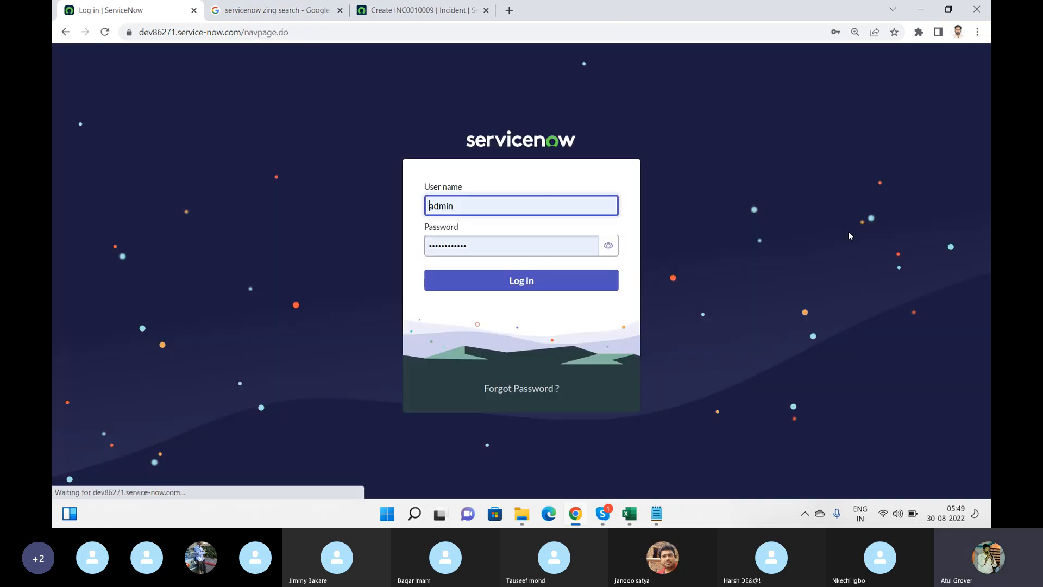
click(556, 290)
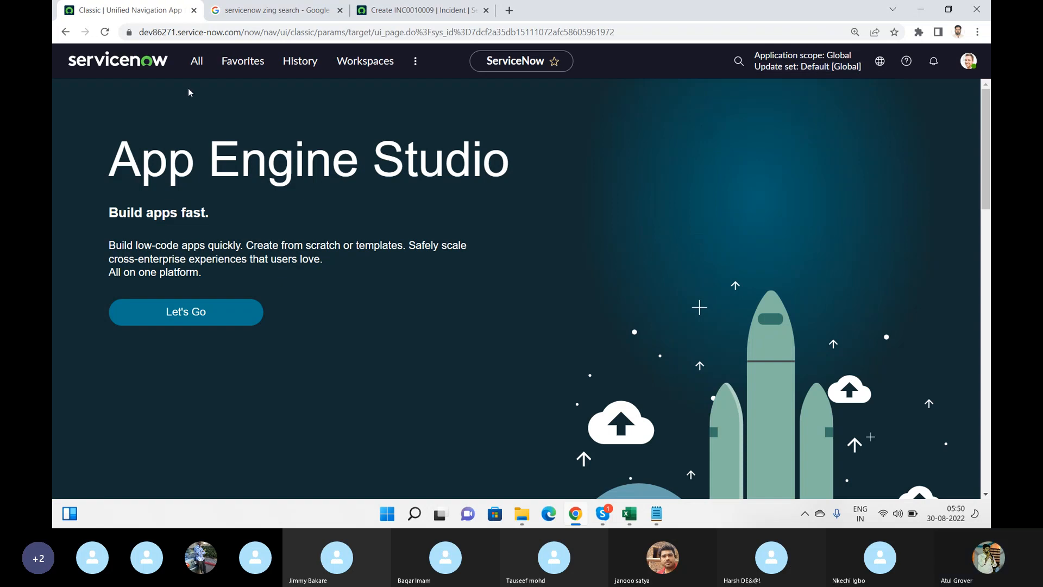
click(197, 61)
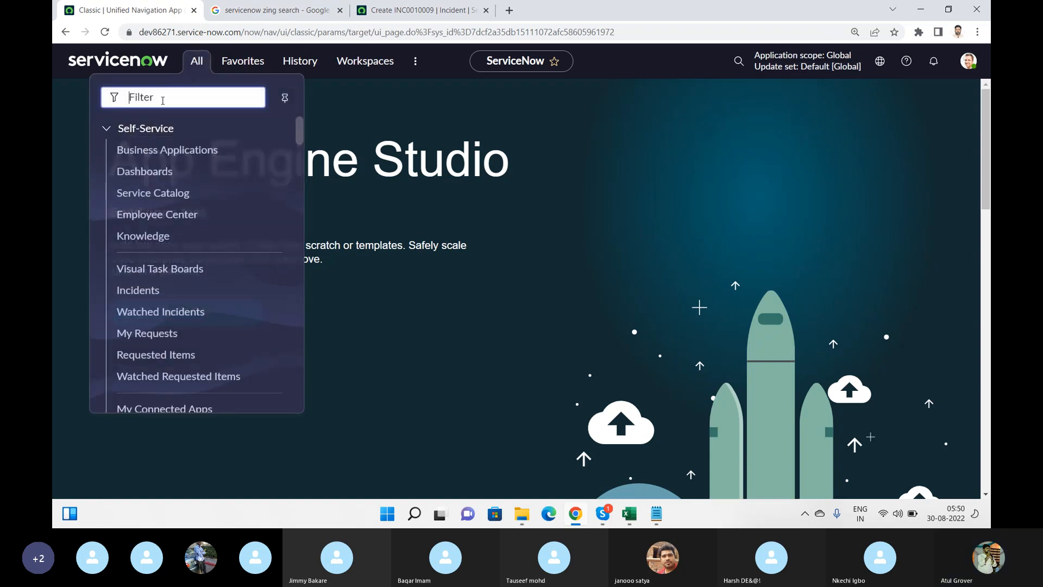
text(user a)
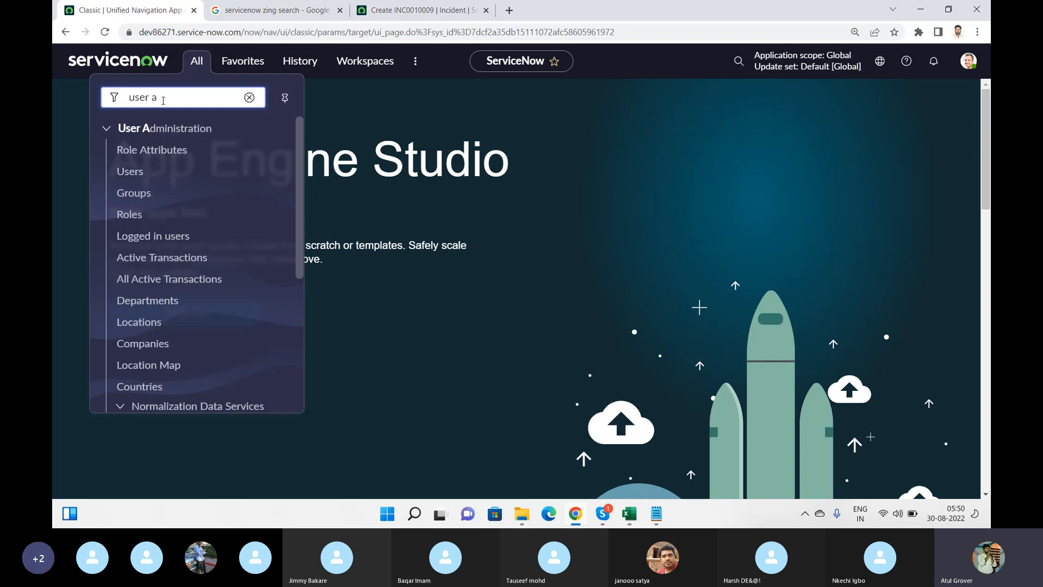
click(138, 180)
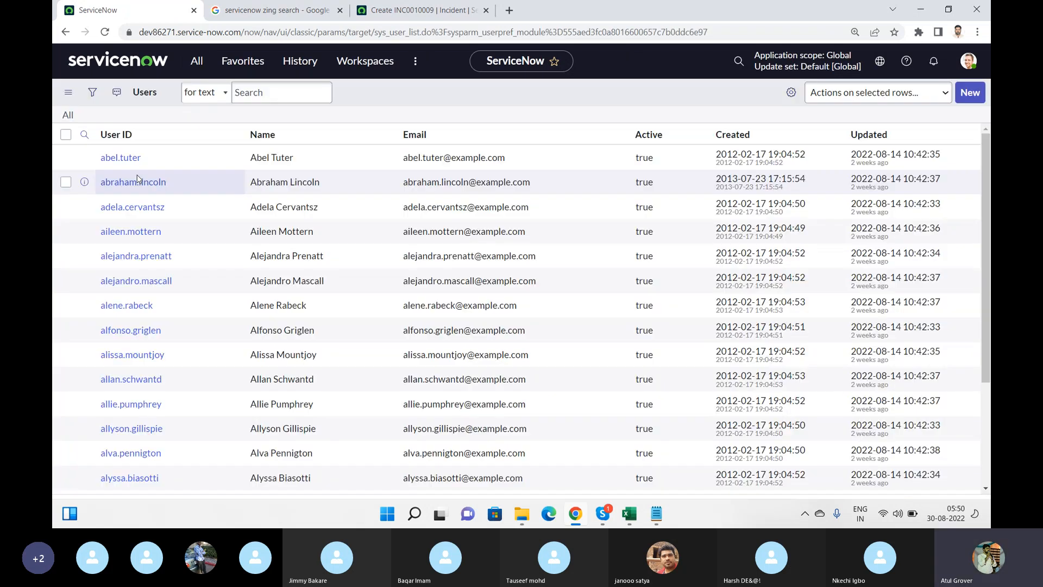
Search the User ID column for the new user and open their record
click(140, 170)
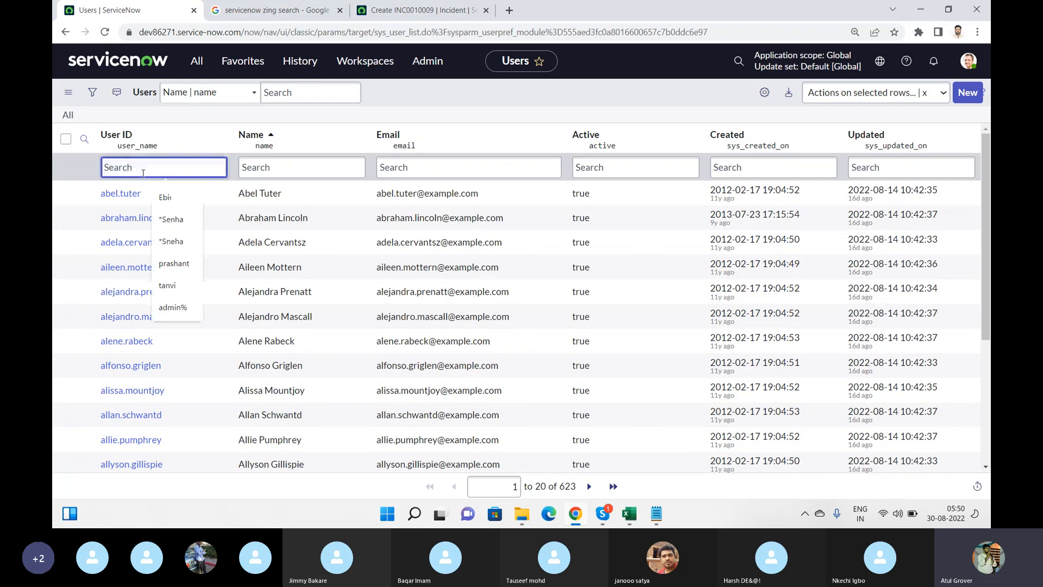
text(Baqar)
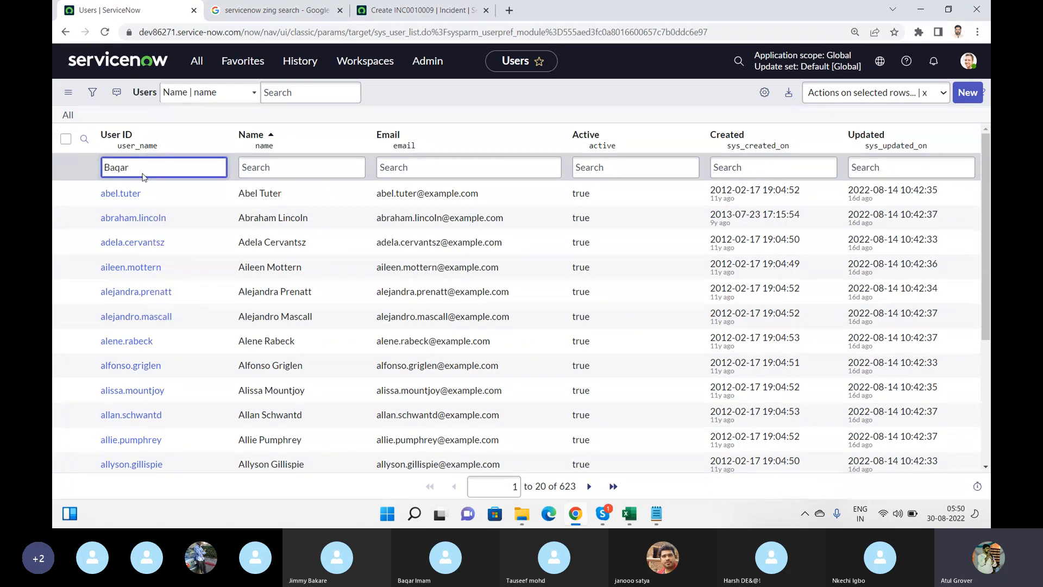
key(Return)
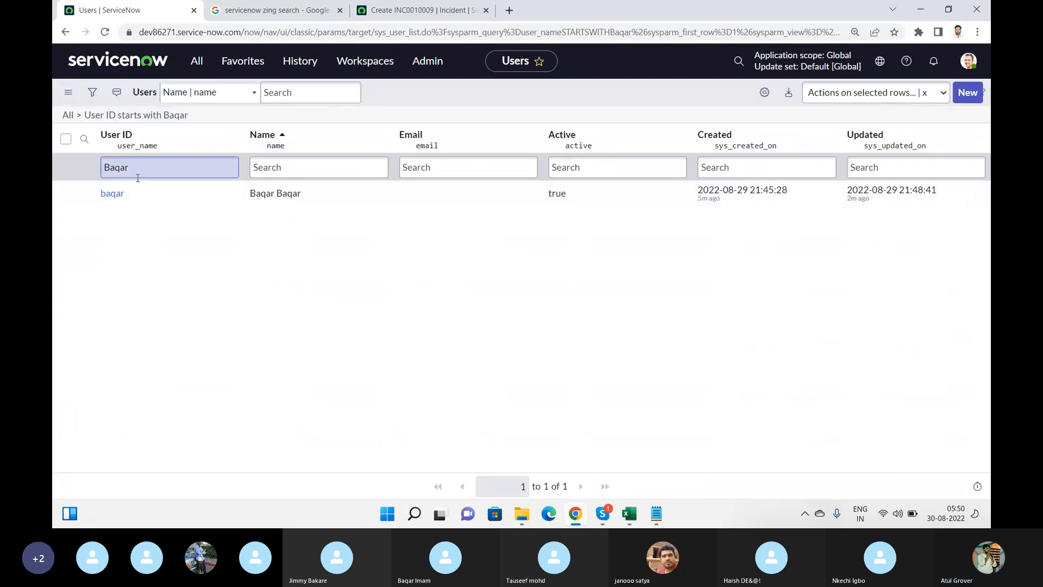
click(117, 194)
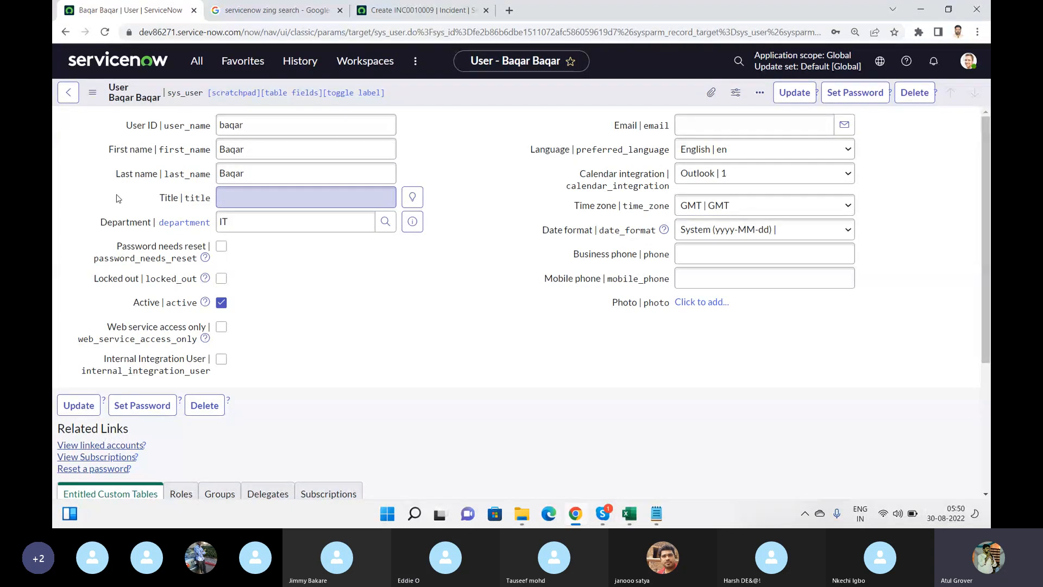
Close Skype's chat panel to widen the call grid, then bring the Notepad notes forward
key(alt+Tab)
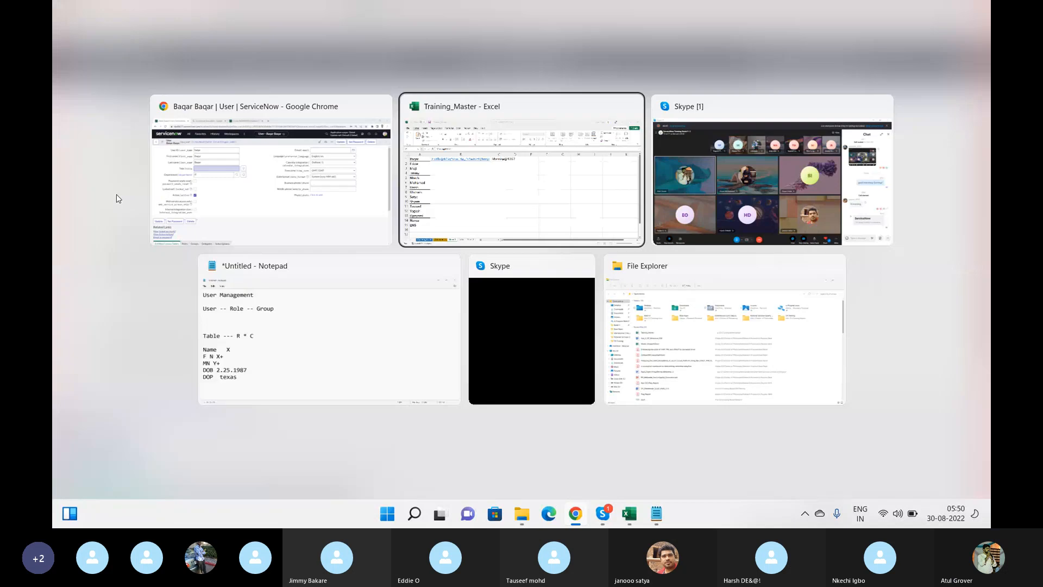
key(alt+Tab)
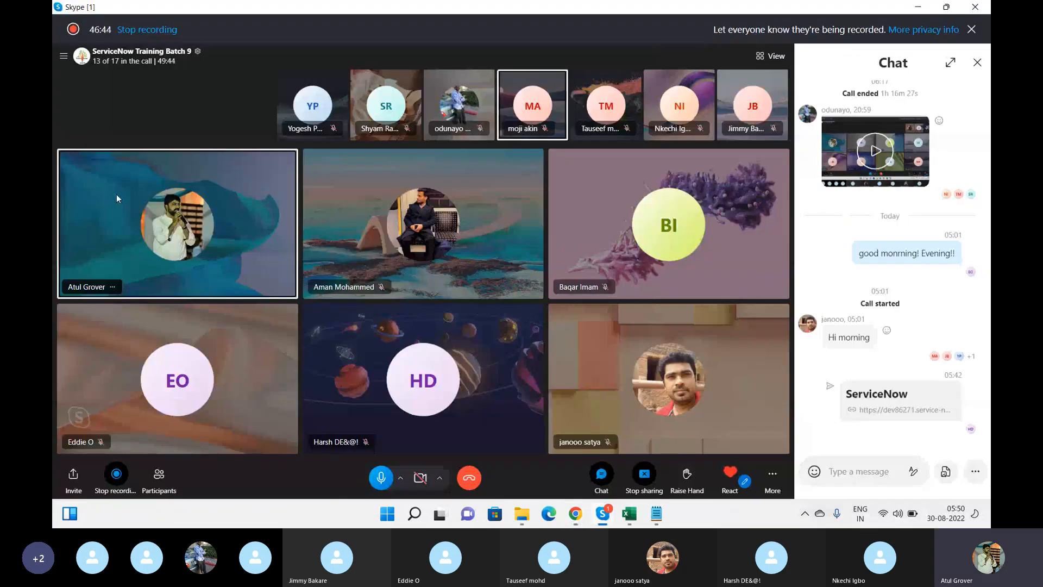
click(977, 64)
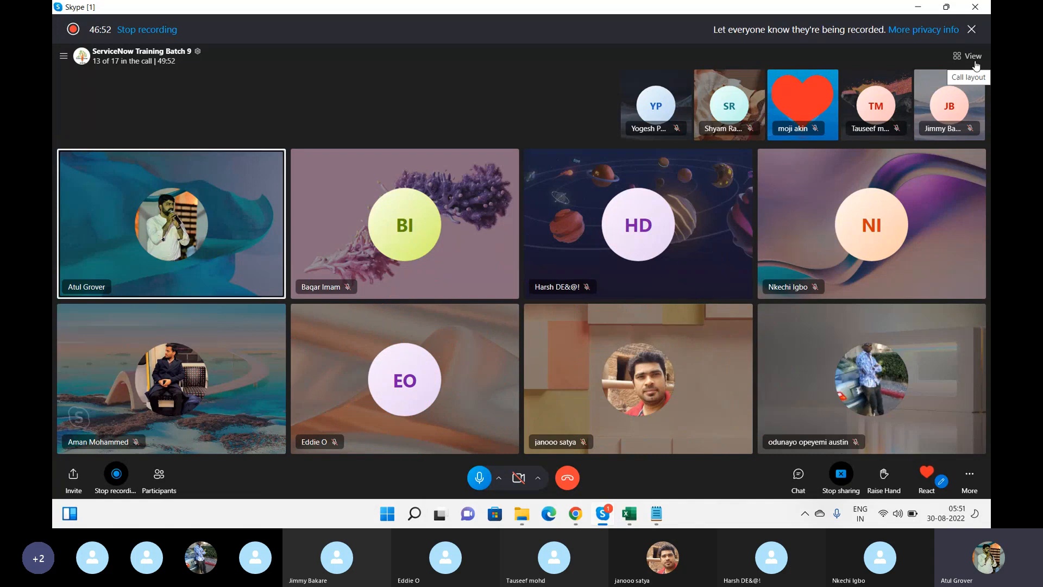
key(alt+Tab)
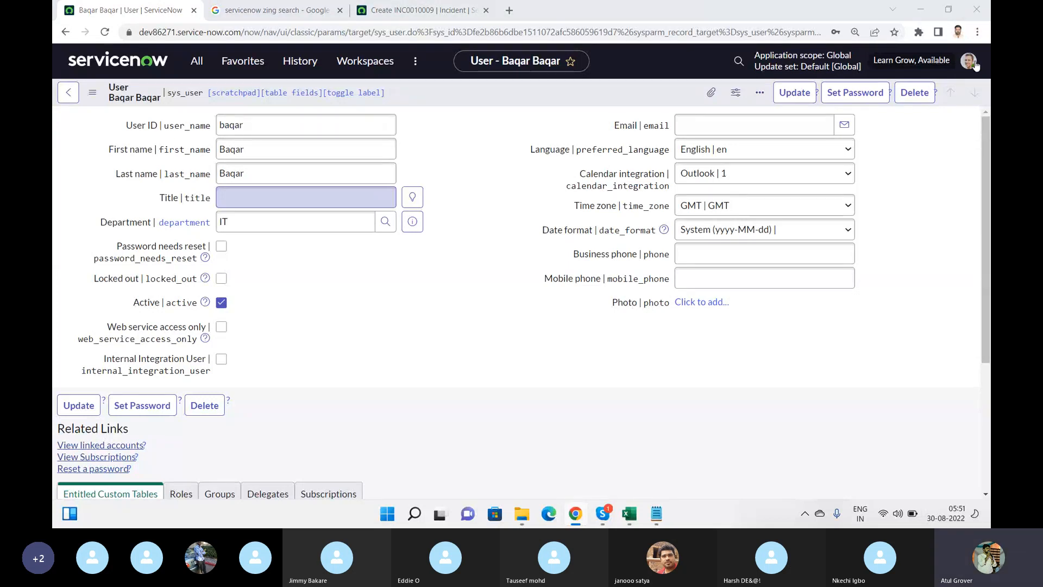
key(alt+Tab)
key(alt+Tab)
key(alt+Tab)
key(alt+Tab)
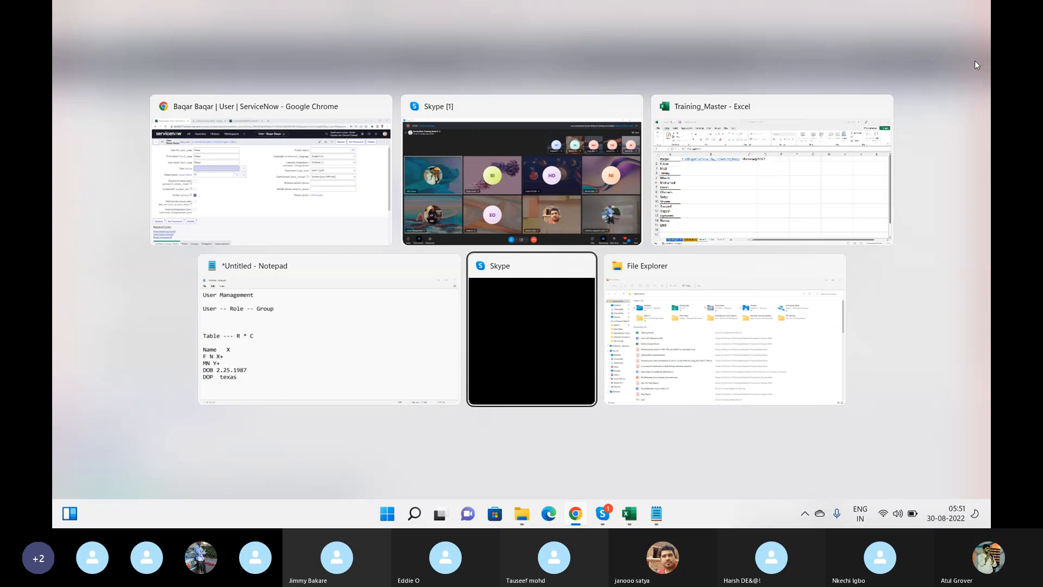
key(alt+shift+Tab)
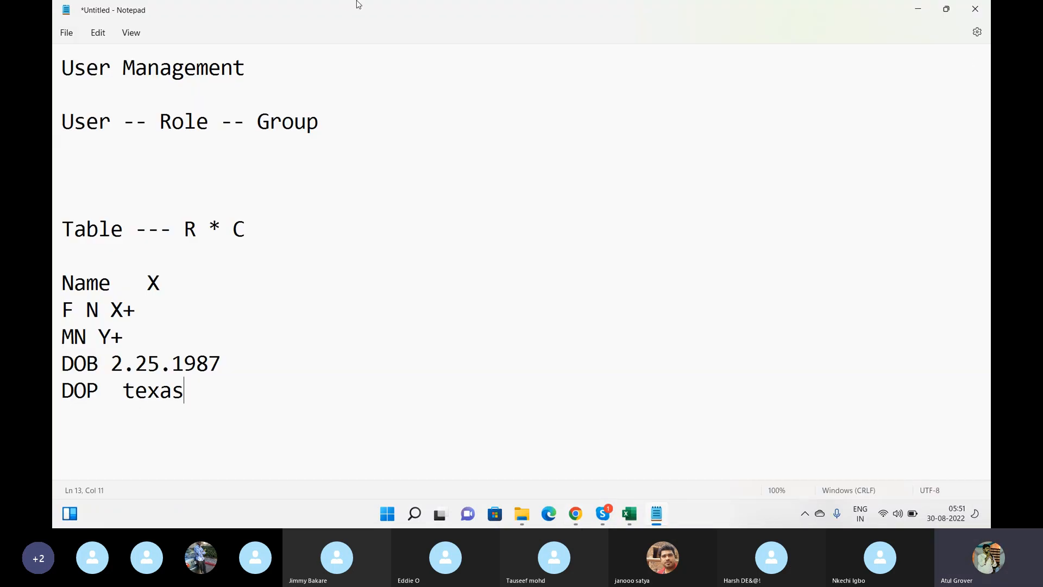
Highlight 'Role' in the User -- Role -- Group notes, then return to the Skype call
drag(195, 121, 154, 124)
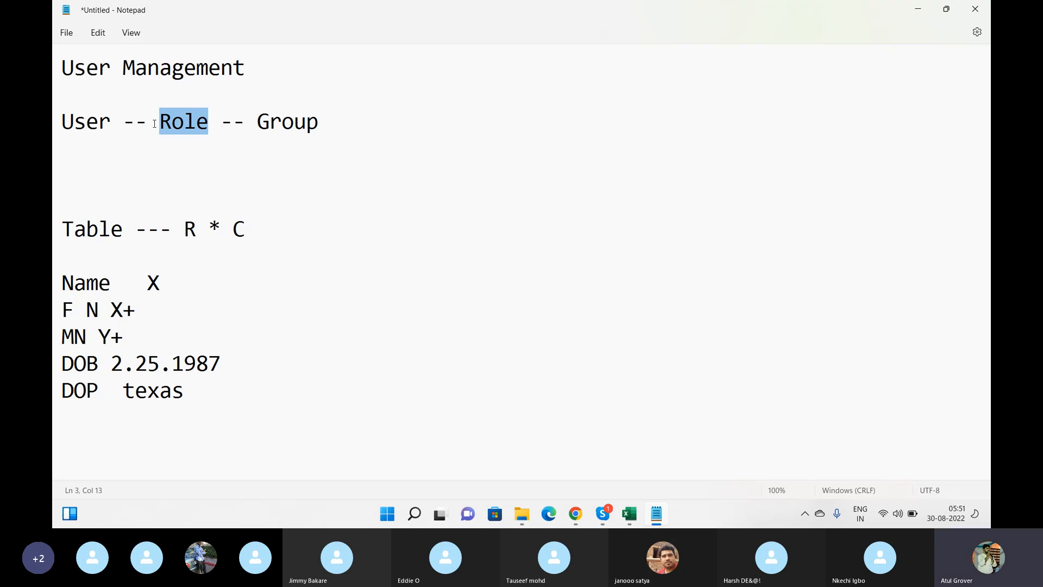
key(alt+Tab)
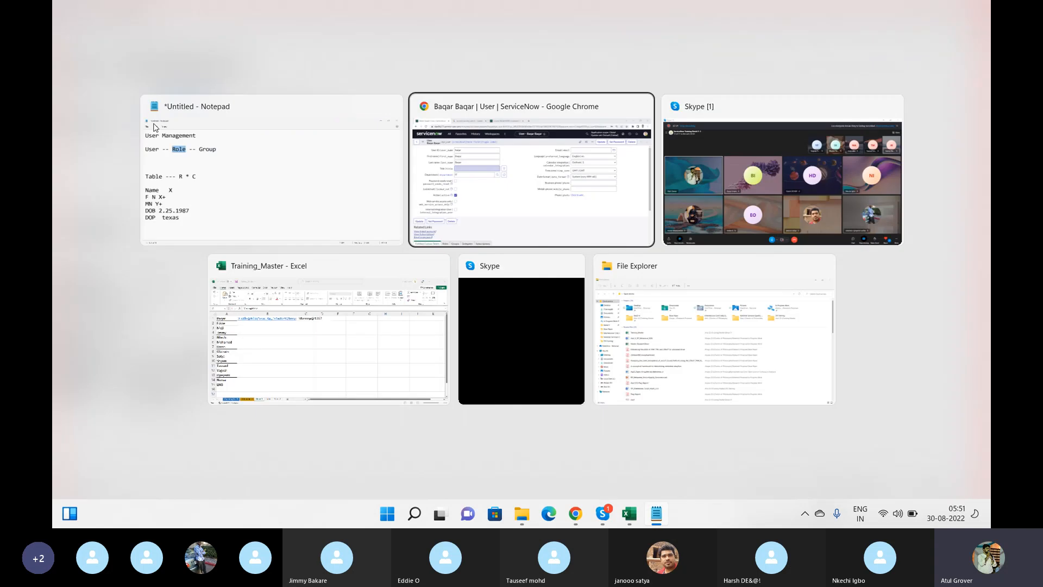
key(alt+Tab)
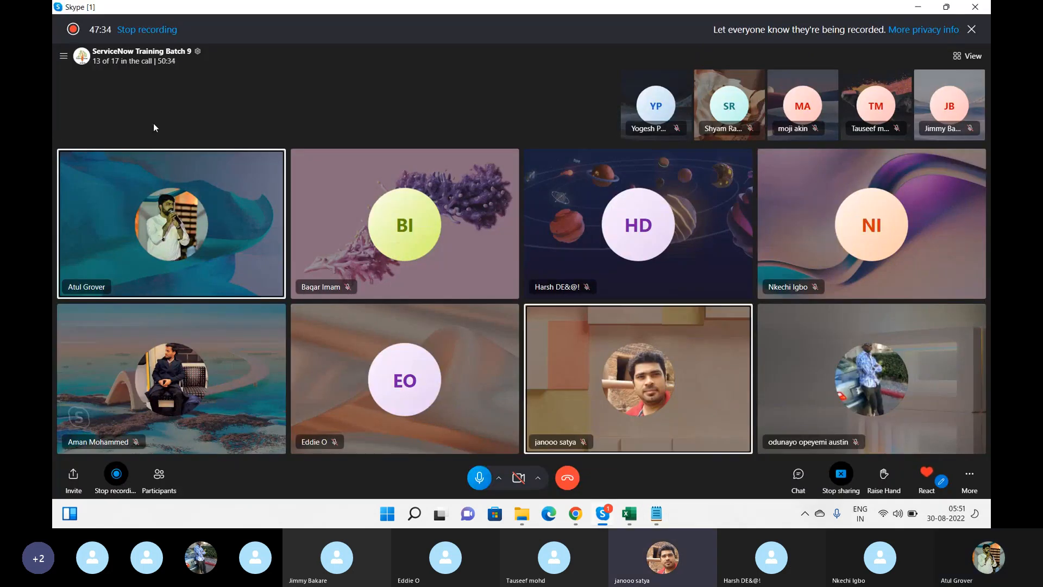
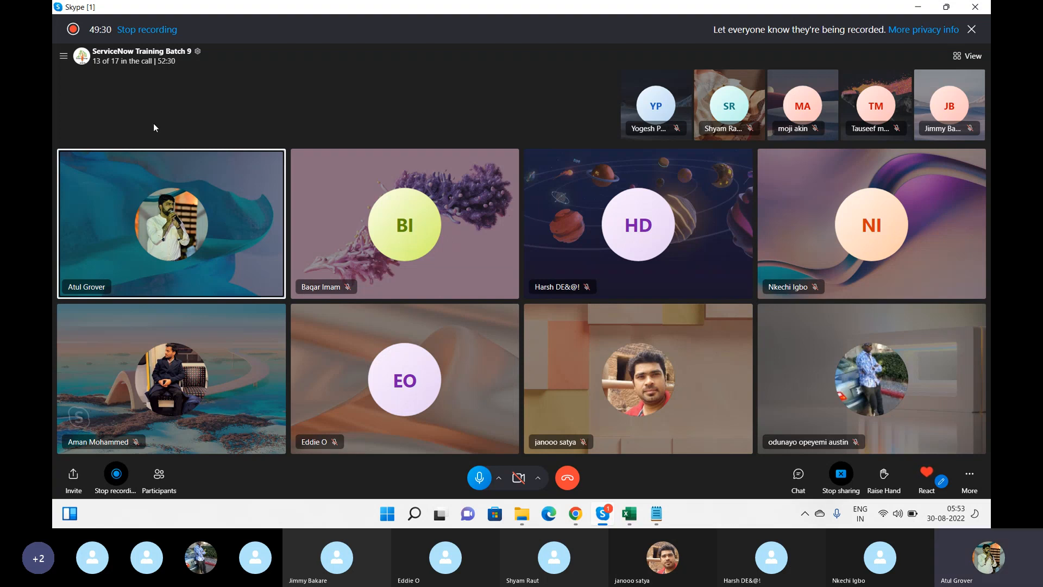
Switch from the Skype call to the Notepad user management notes
key(alt+Tab)
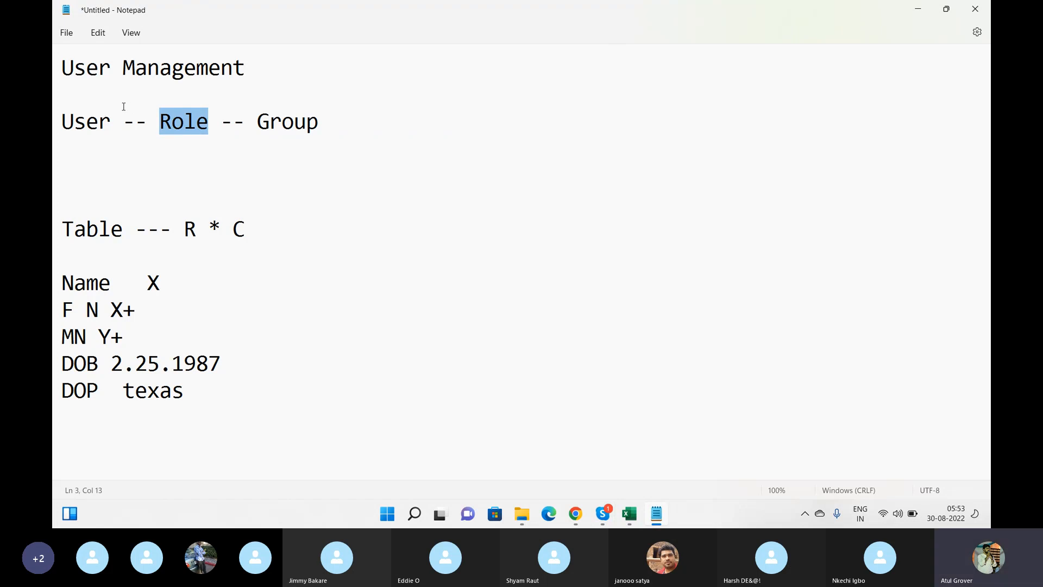
Rewrite the notes line from 'User -- Role -- Group' to 'User -- Group - Role'
drag(114, 123, 63, 124)
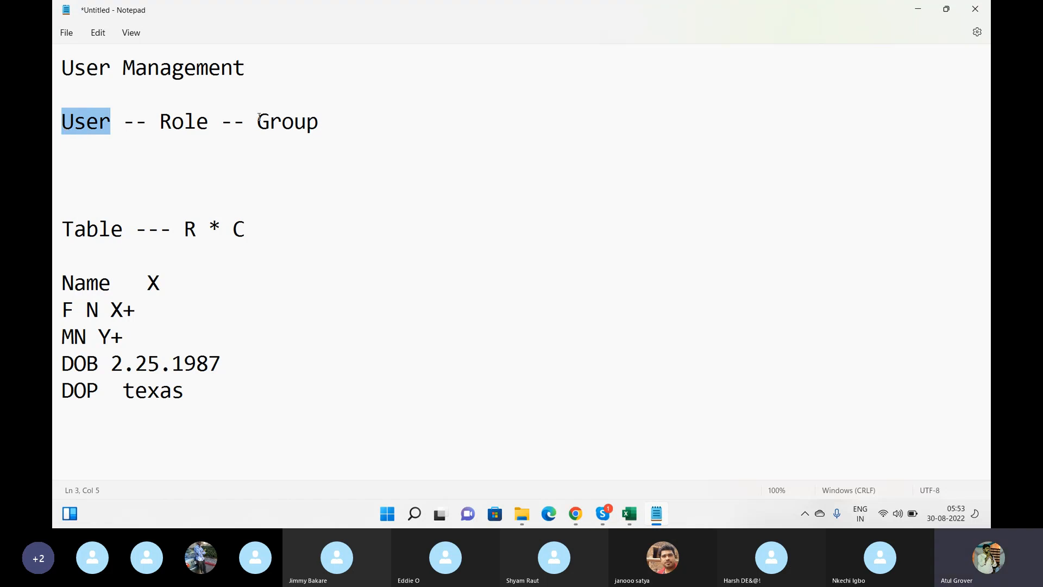
drag(257, 116, 331, 111)
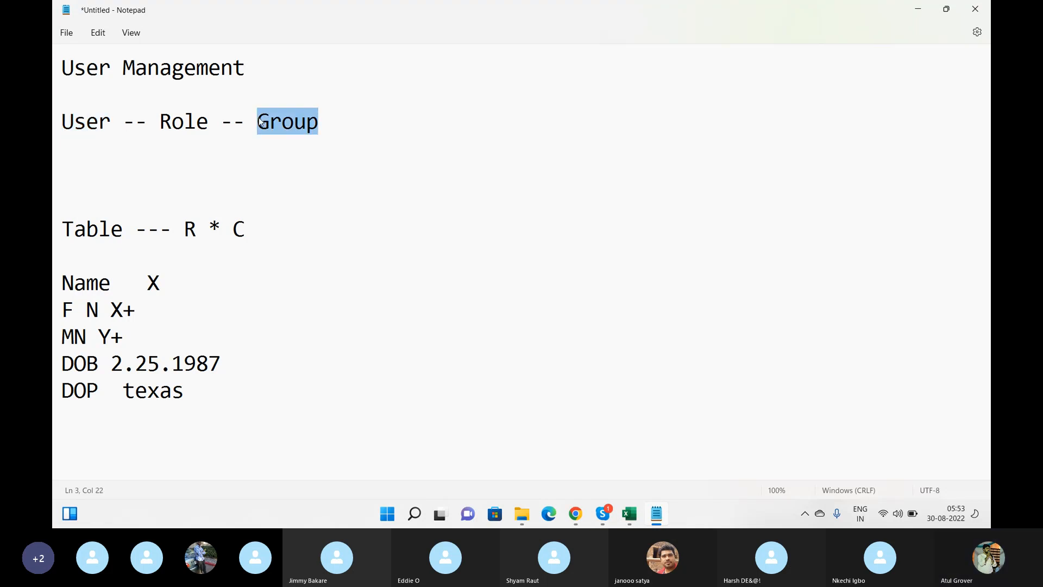
drag(245, 121, 164, 123)
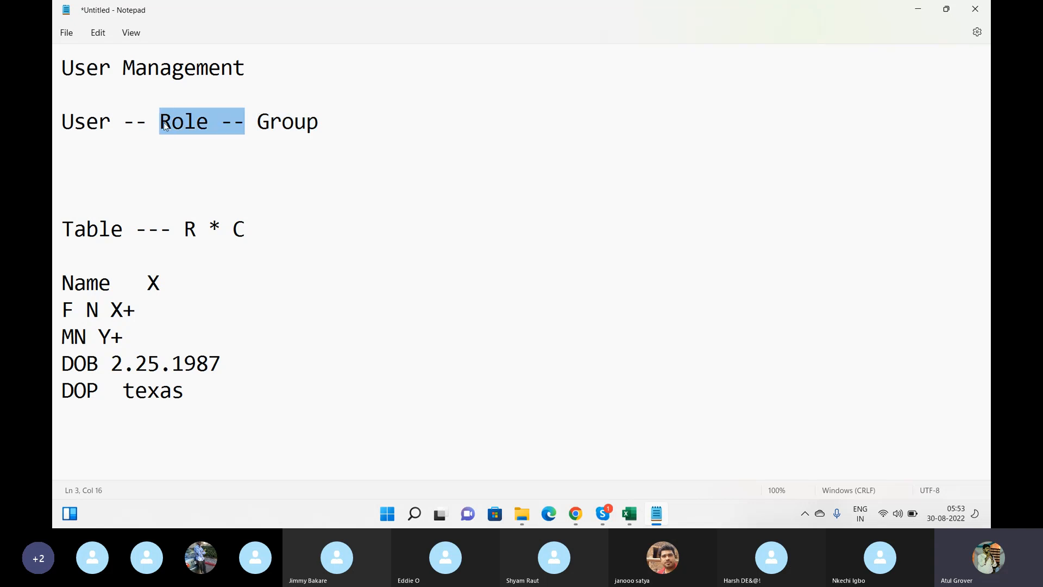
key(BackSpace)
click(273, 122)
text(- Rol)
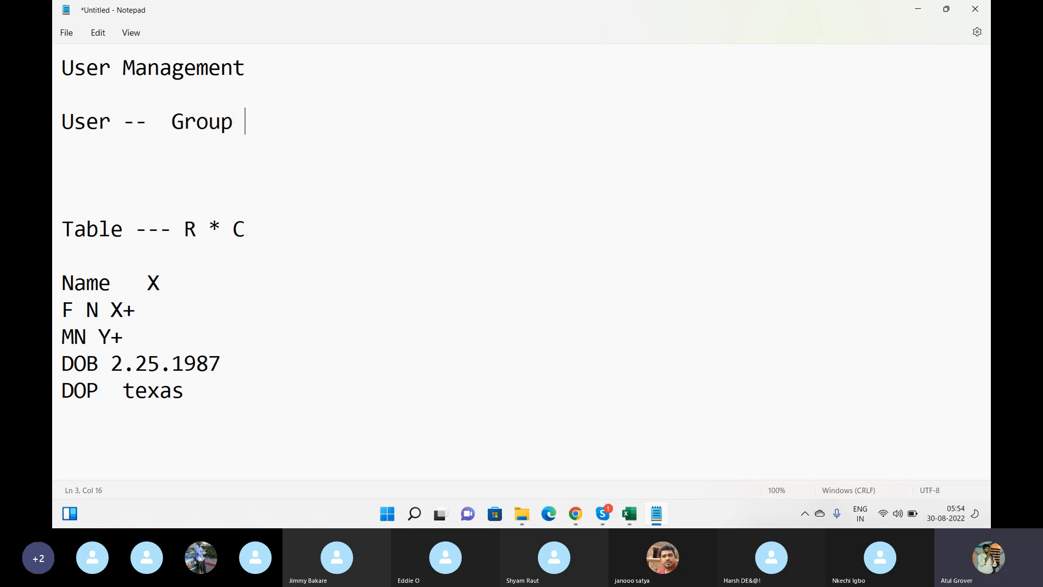
text(e)
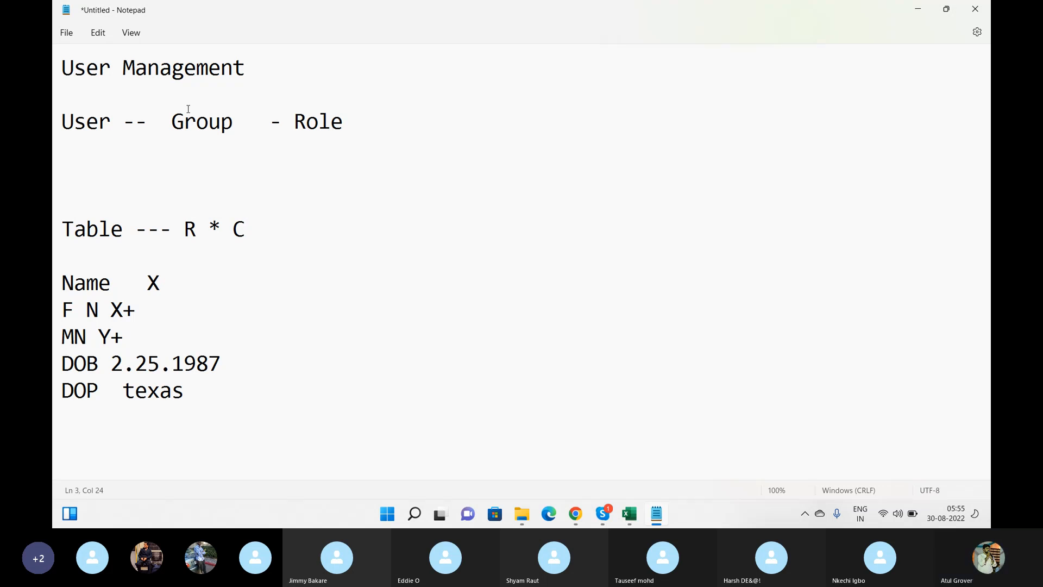
key(alt+Tab)
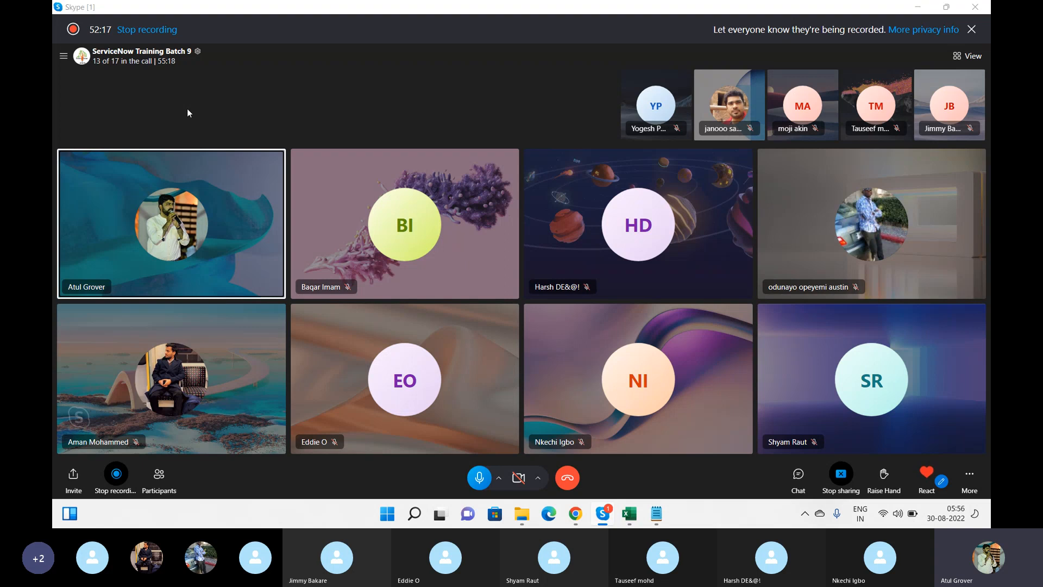
key(alt+Tab)
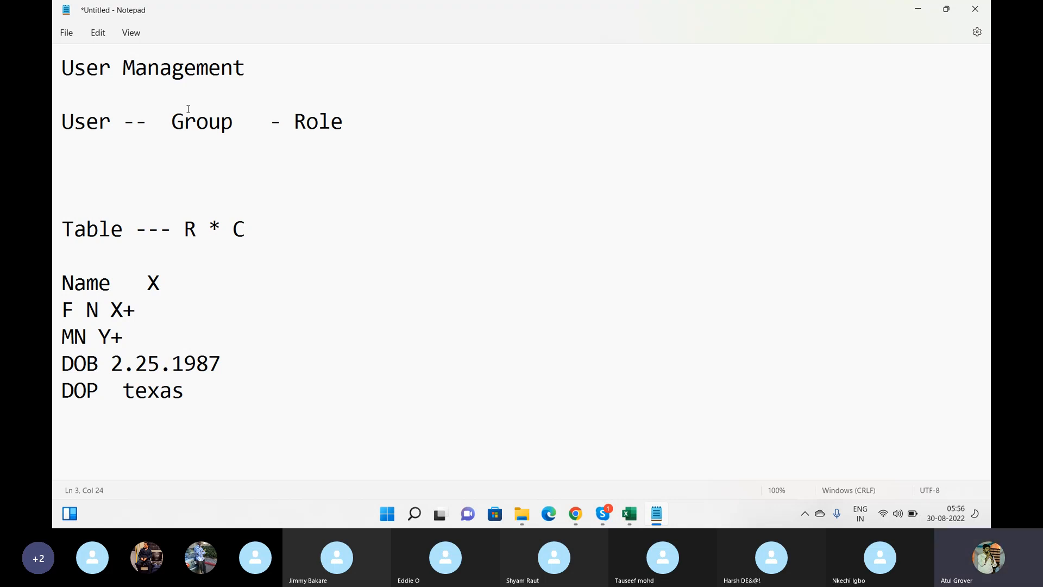
Bring the Skype training call's participant grid back to the front
key(alt+Tab)
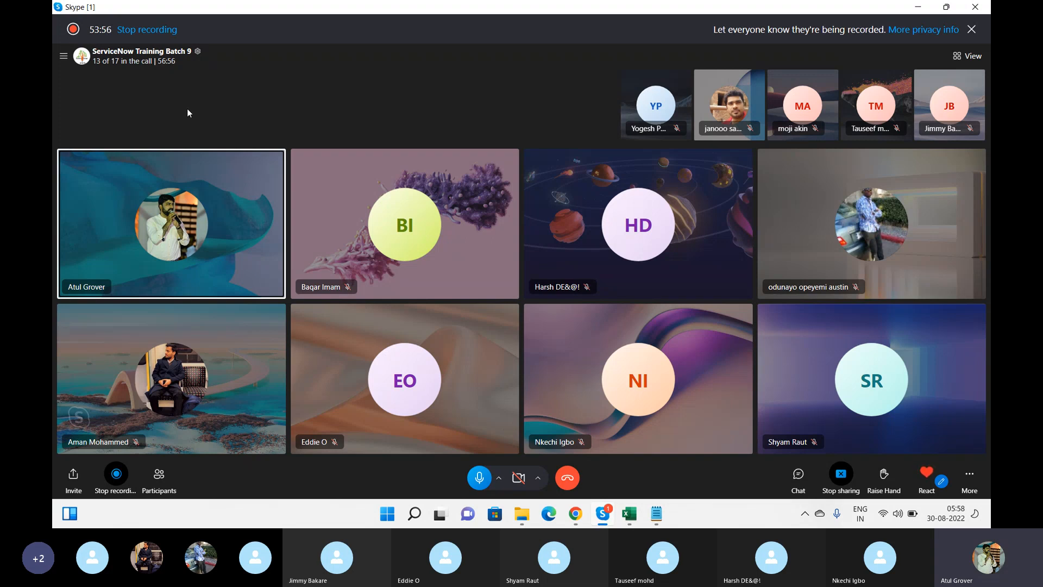
In ServiceNow, open the Groups list under User Administration via the 'user a' navigator filter
key(alt+Tab)
key(alt+Tab)
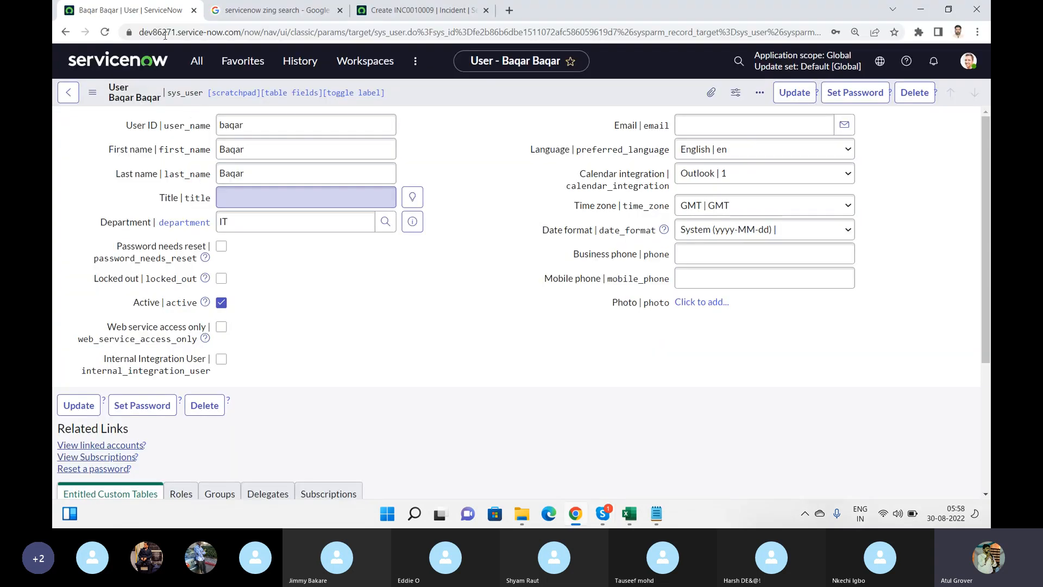
click(201, 71)
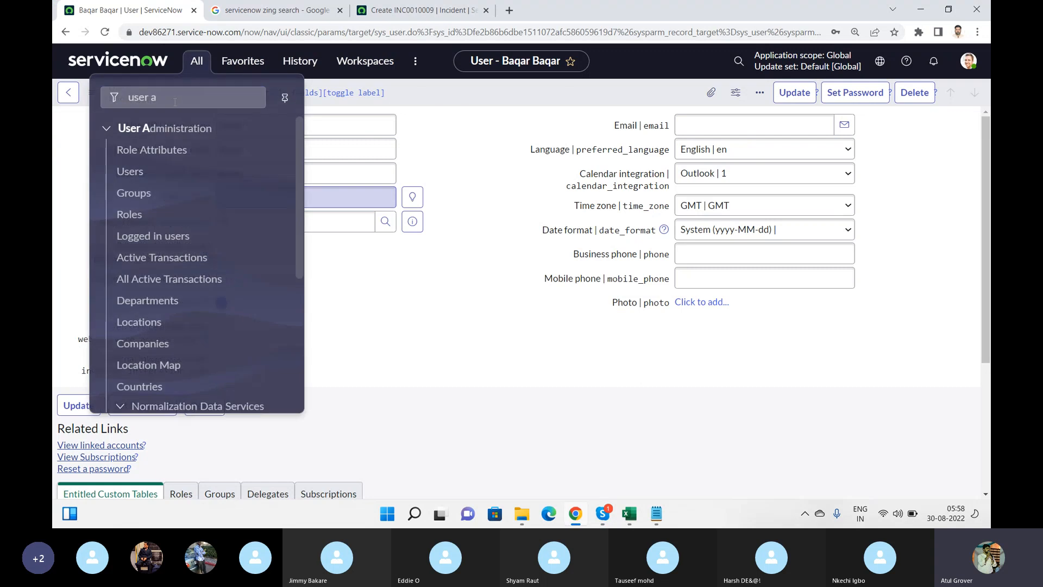
click(143, 98)
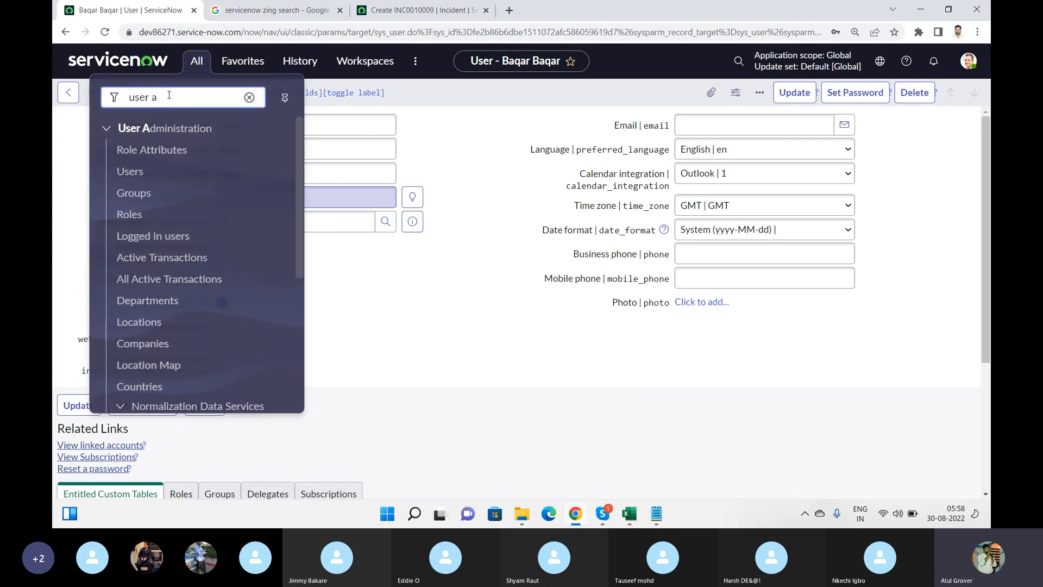
click(136, 195)
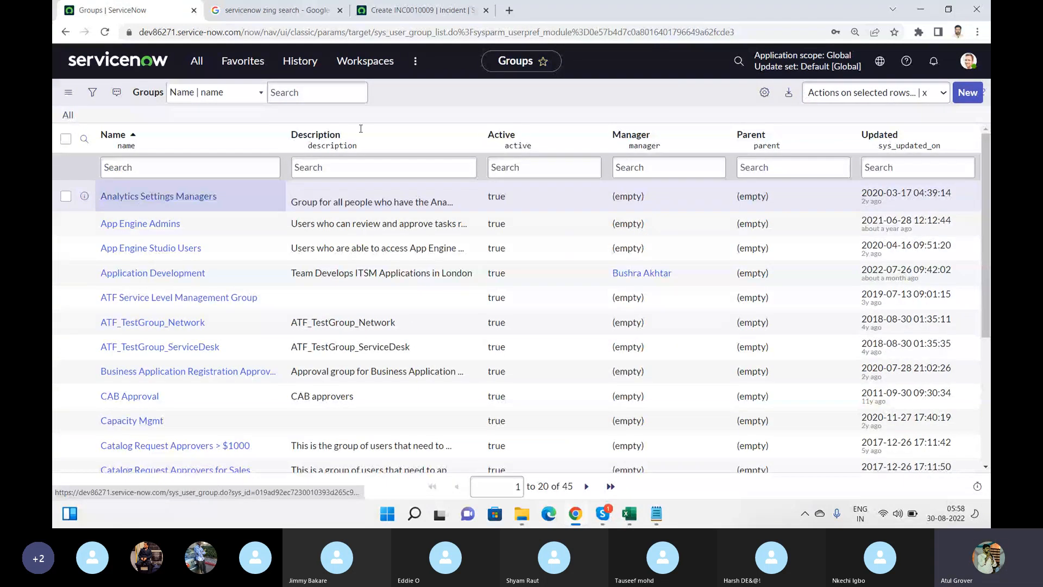
Start a new group record named batch9, then return to the Skype call
click(969, 92)
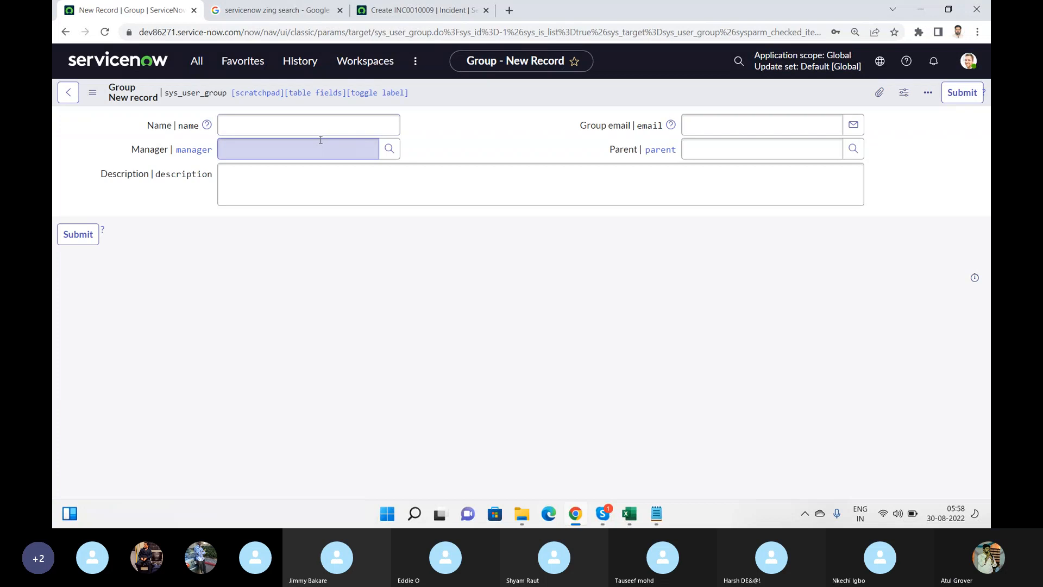
click(305, 127)
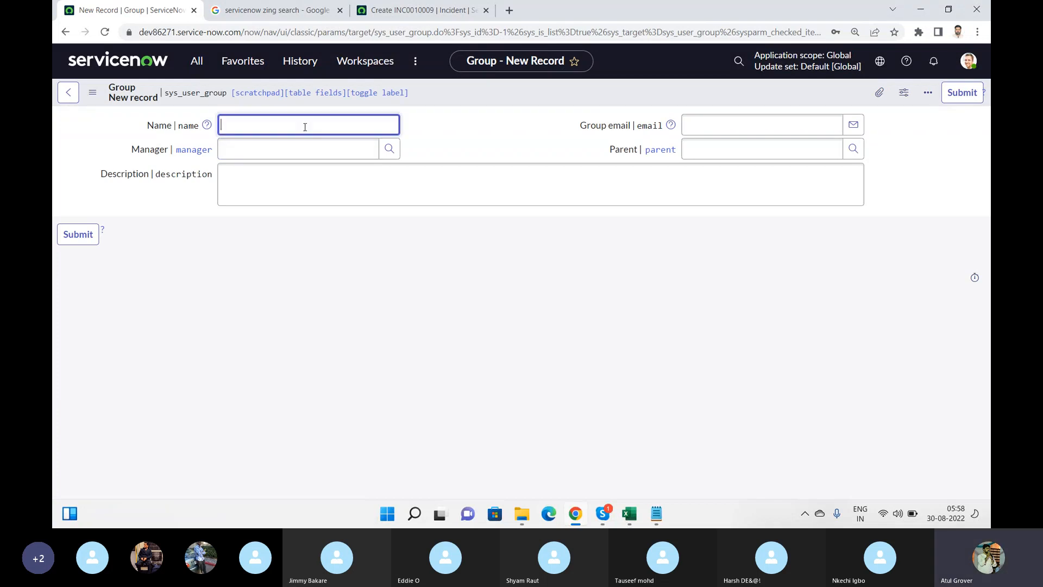
text(batch9)
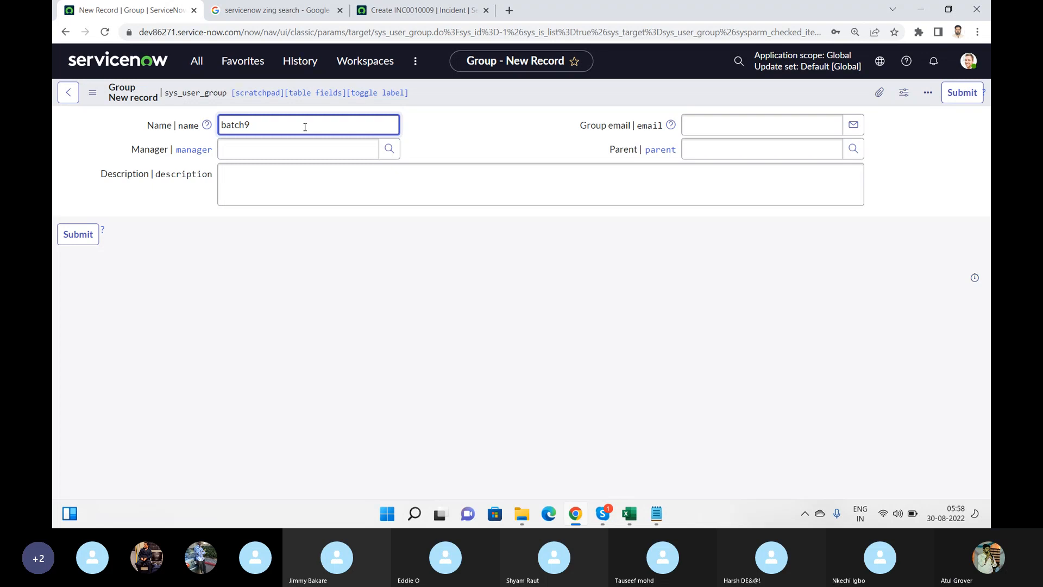
key(alt+Tab)
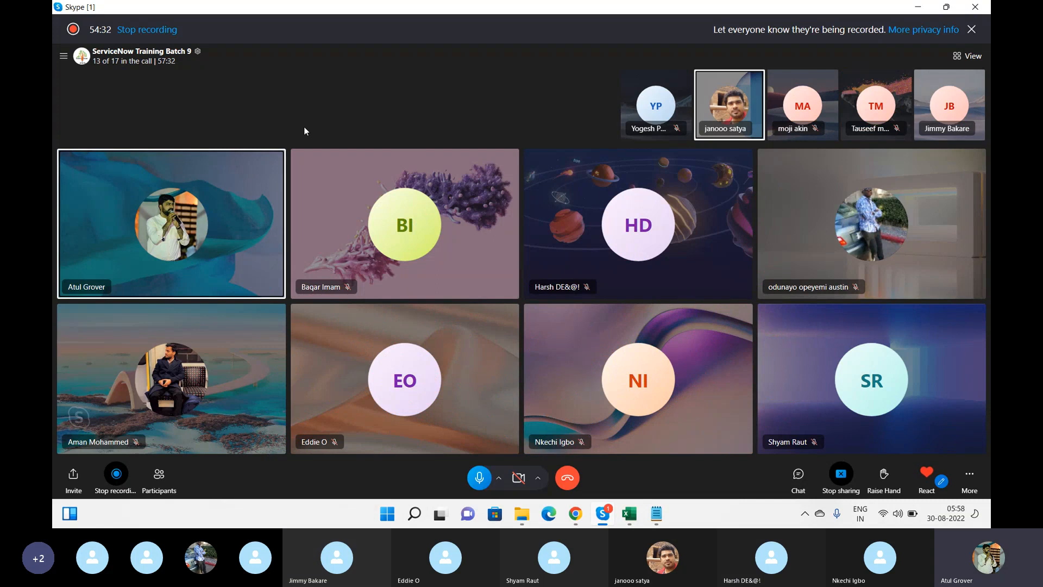
Stop the Skype screen share and capitalise the new group's name to Batch9
click(842, 475)
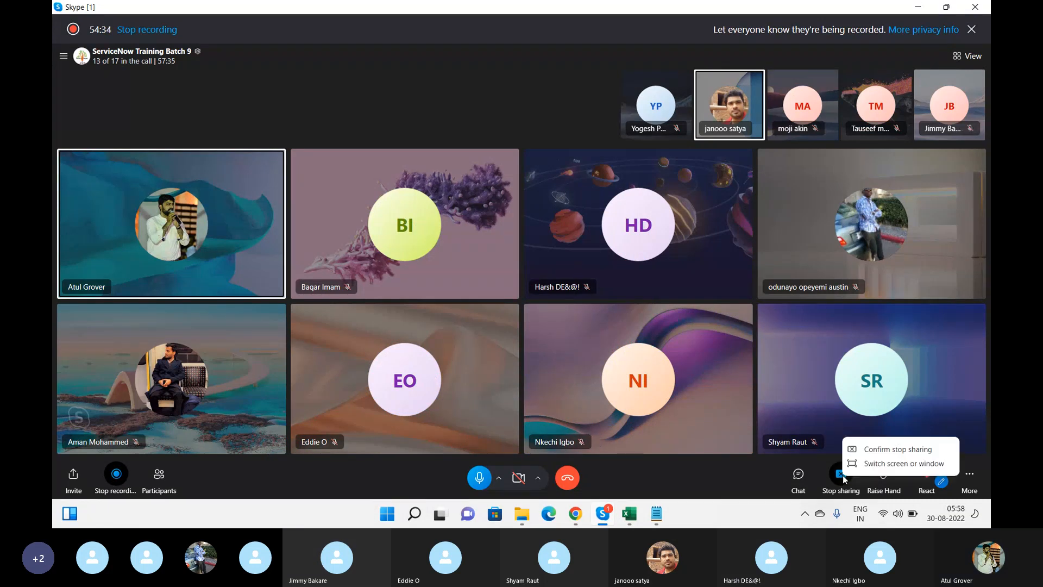
click(878, 450)
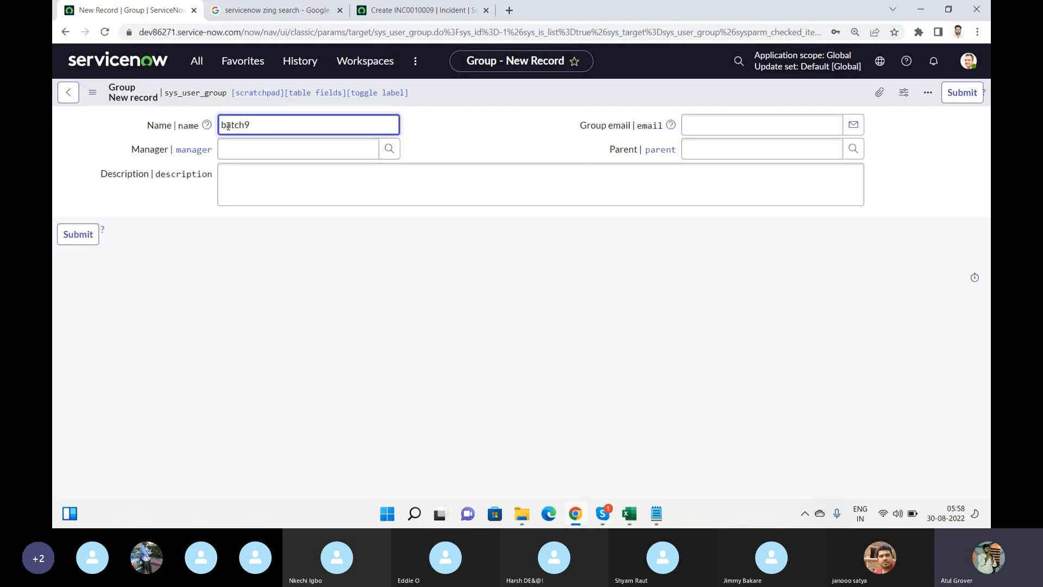
click(228, 126)
key(BackSpace)
text(B)
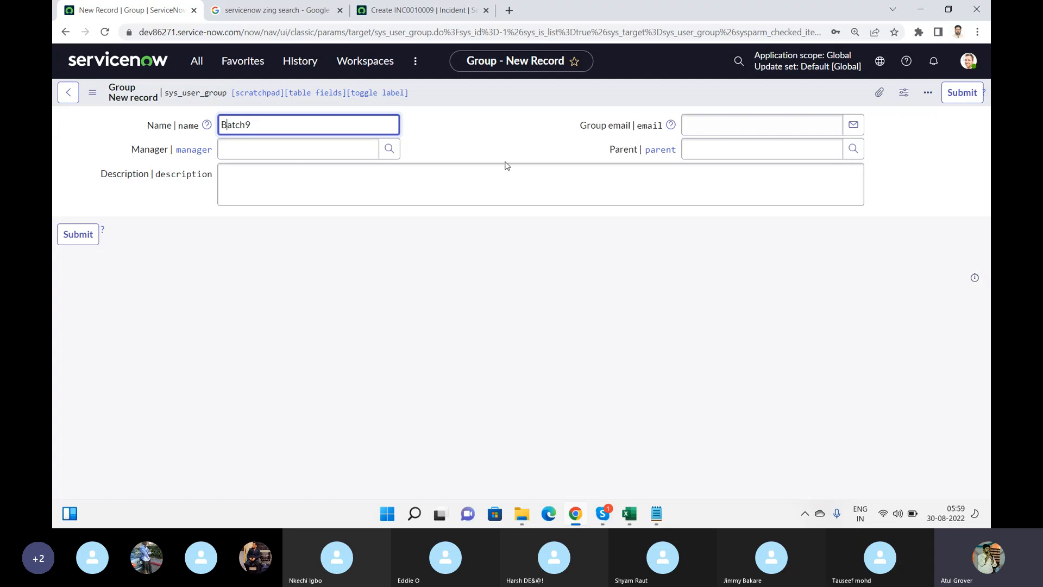
click(503, 143)
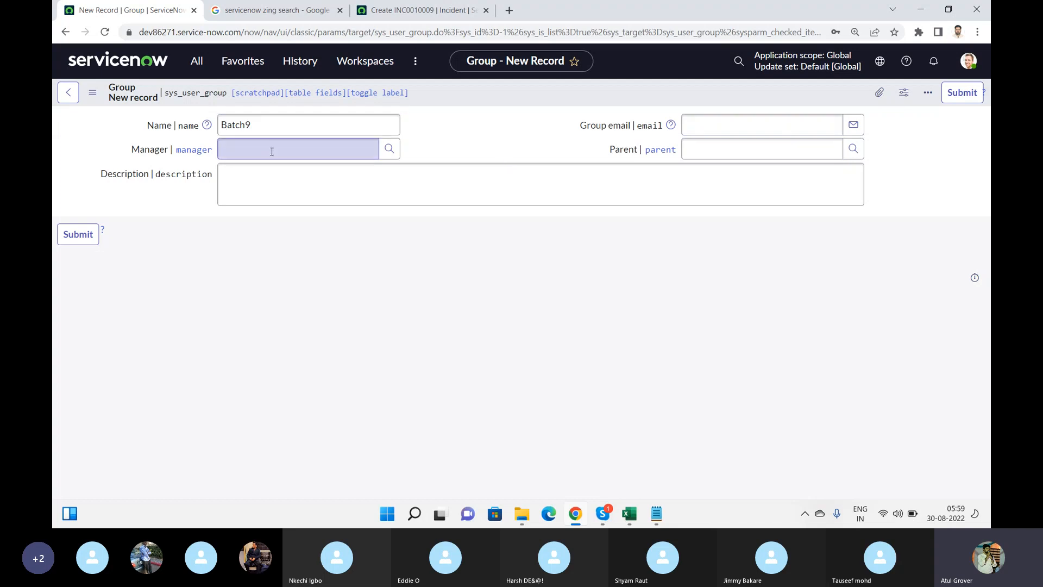
click(270, 151)
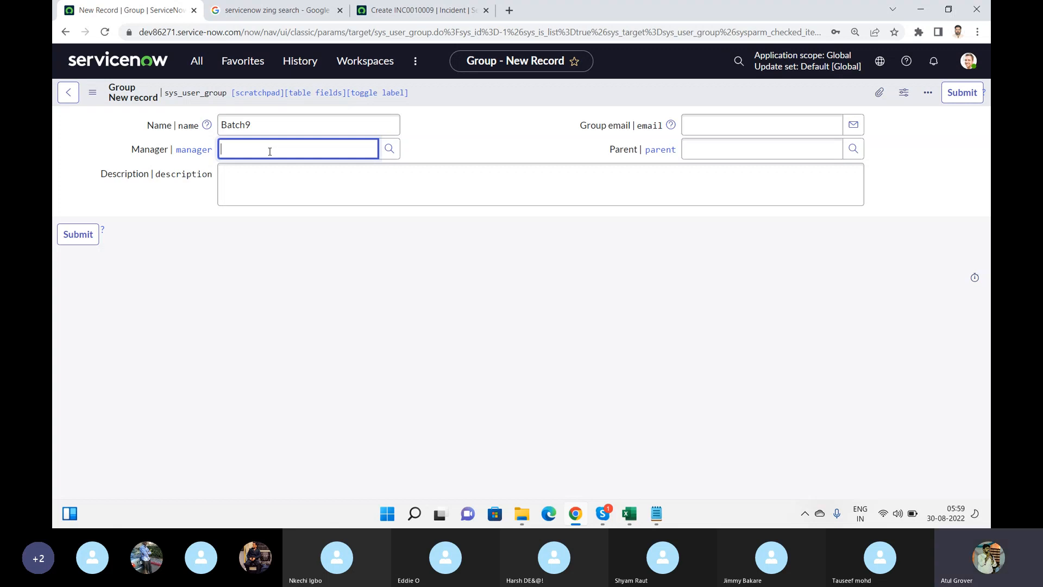
key(alt+Tab)
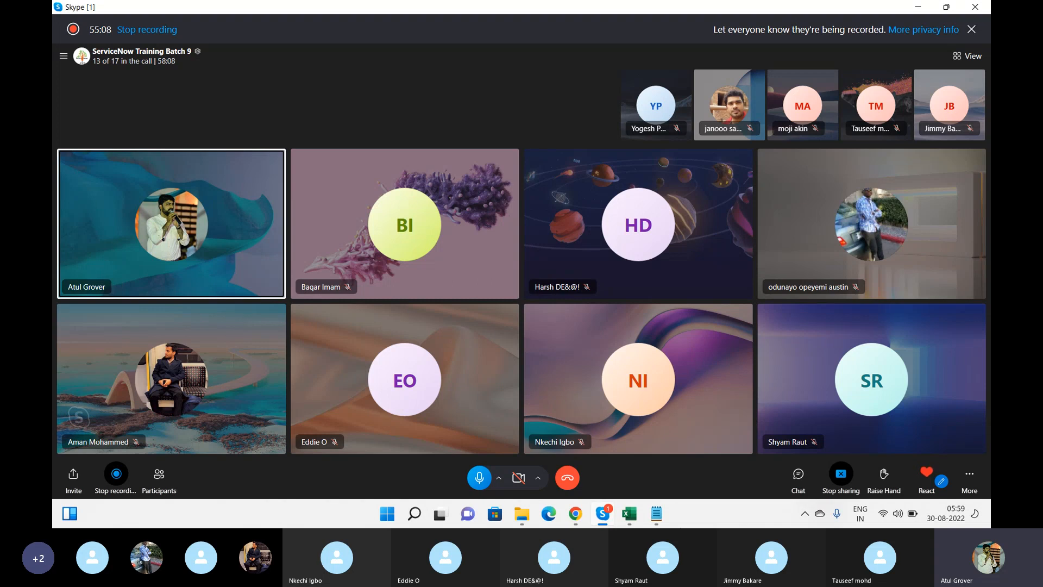
Copy the fifteen trainee names in A1:A15 of the Training_Master workbook
click(629, 514)
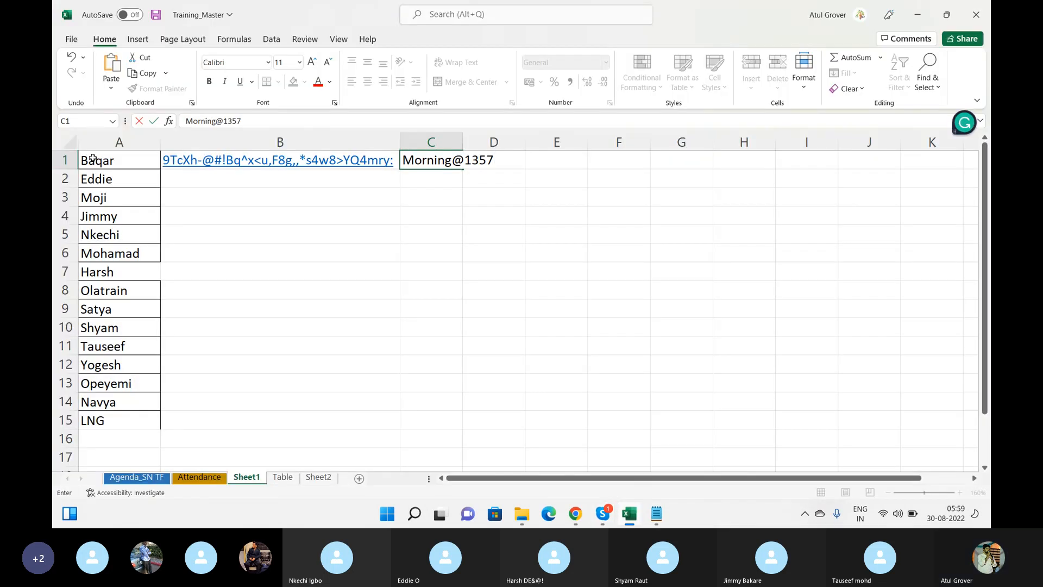
drag(103, 159, 134, 415)
key(ctrl+c)
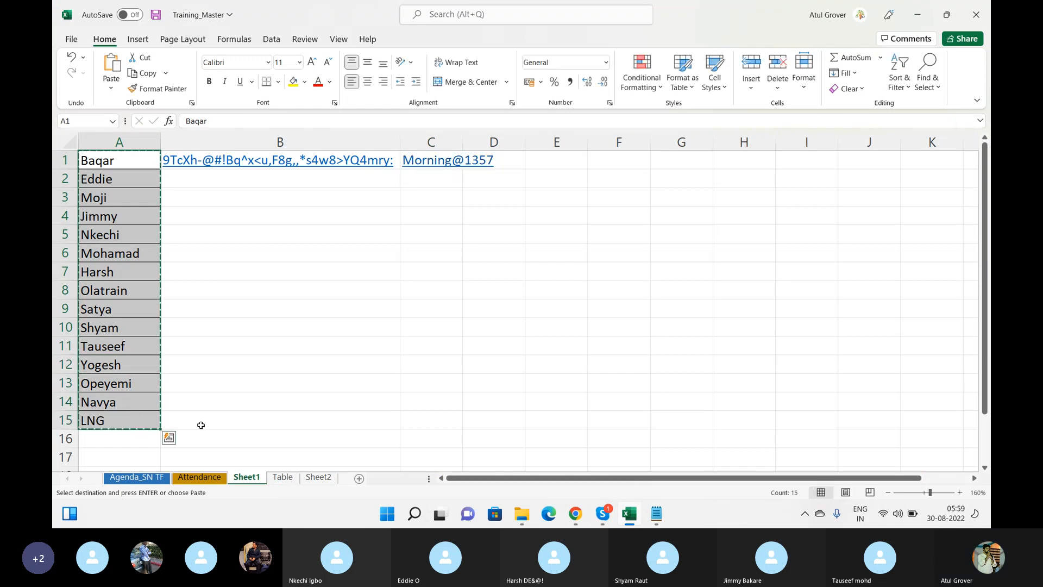
Paste and send the trainee name list in the Skype call chat, then close the chat
mouse_move(602, 514)
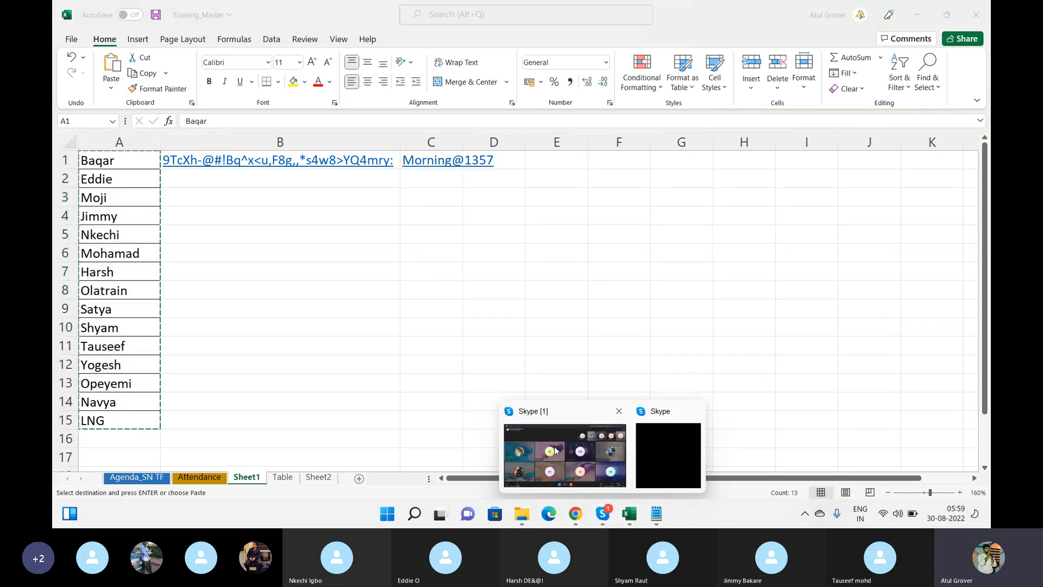
click(564, 442)
click(798, 476)
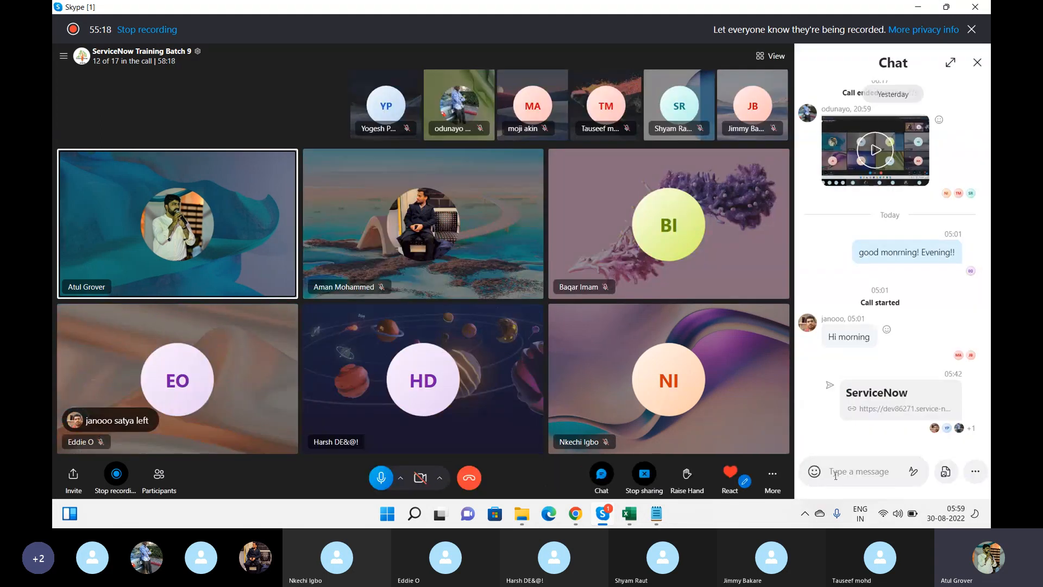
key(ctrl+v)
key(Return)
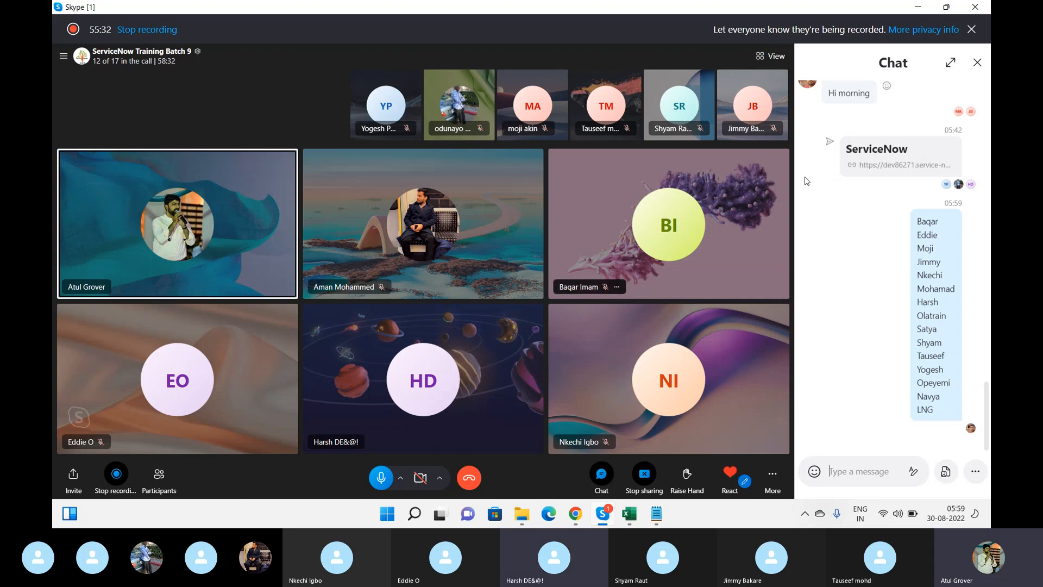
click(977, 63)
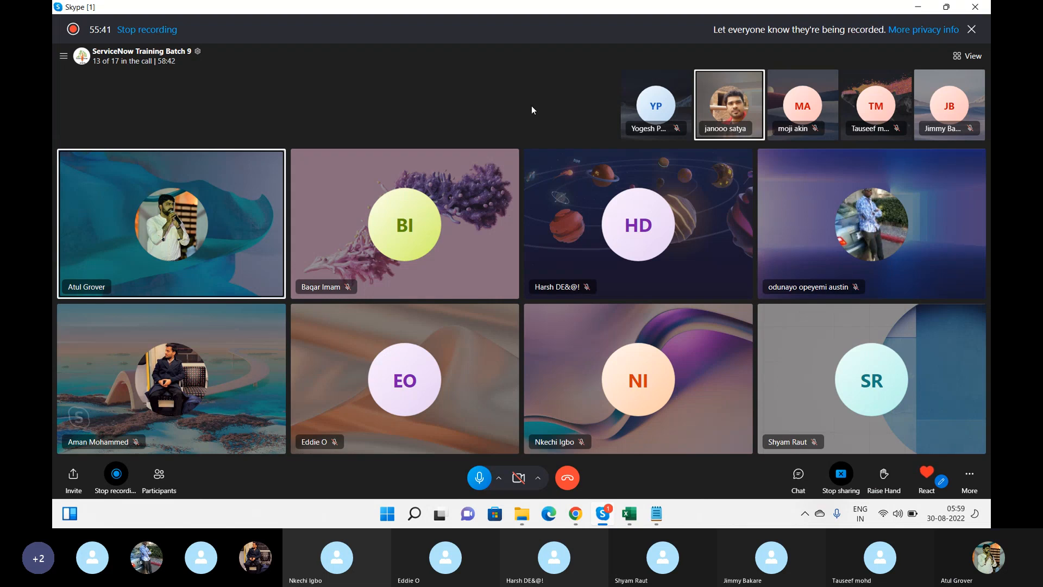
Stop the screen share in the training call, confirming the stop in the popup
click(840, 483)
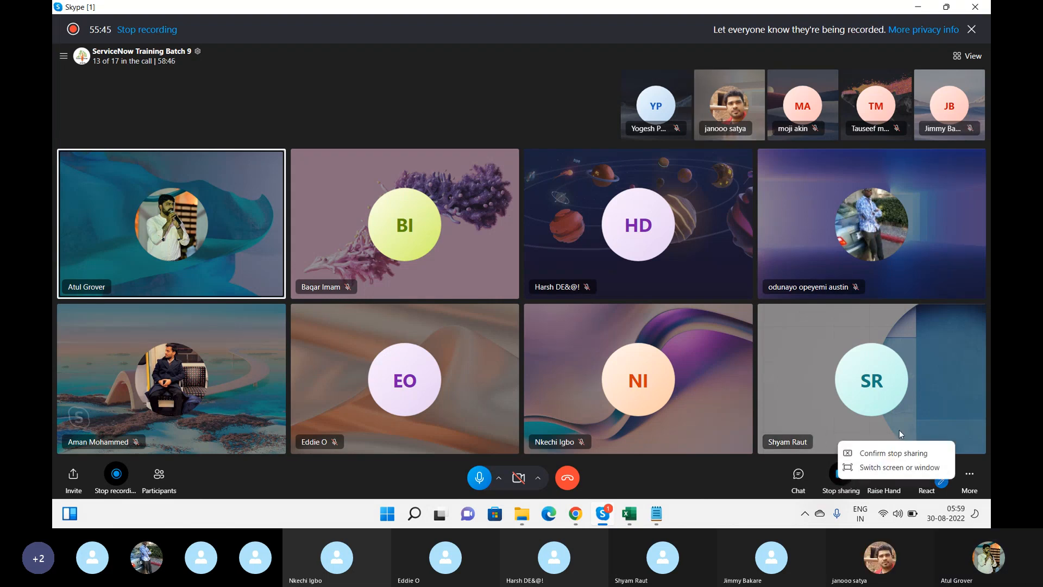
click(893, 452)
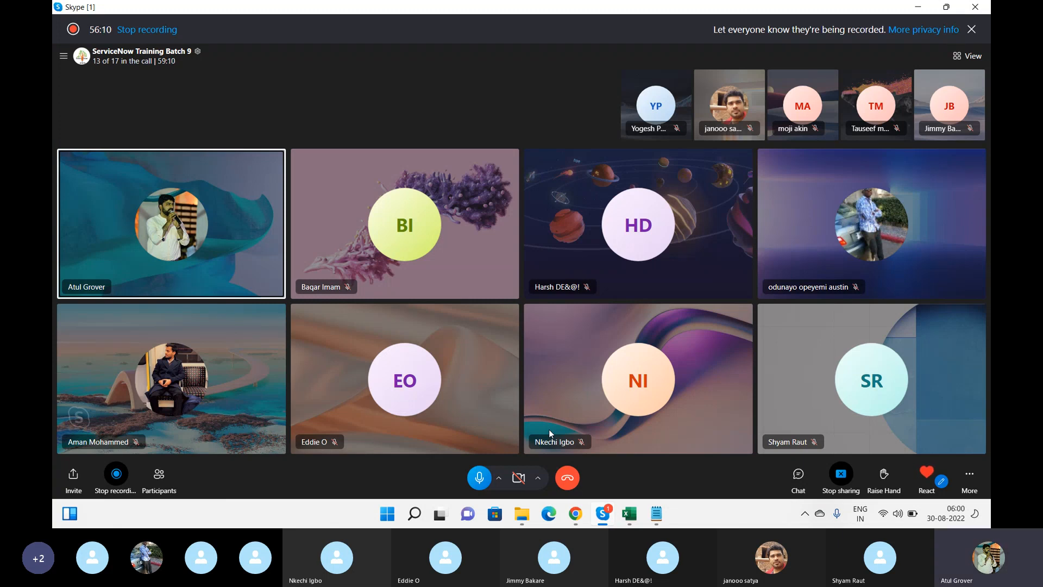
mouse_move(578, 514)
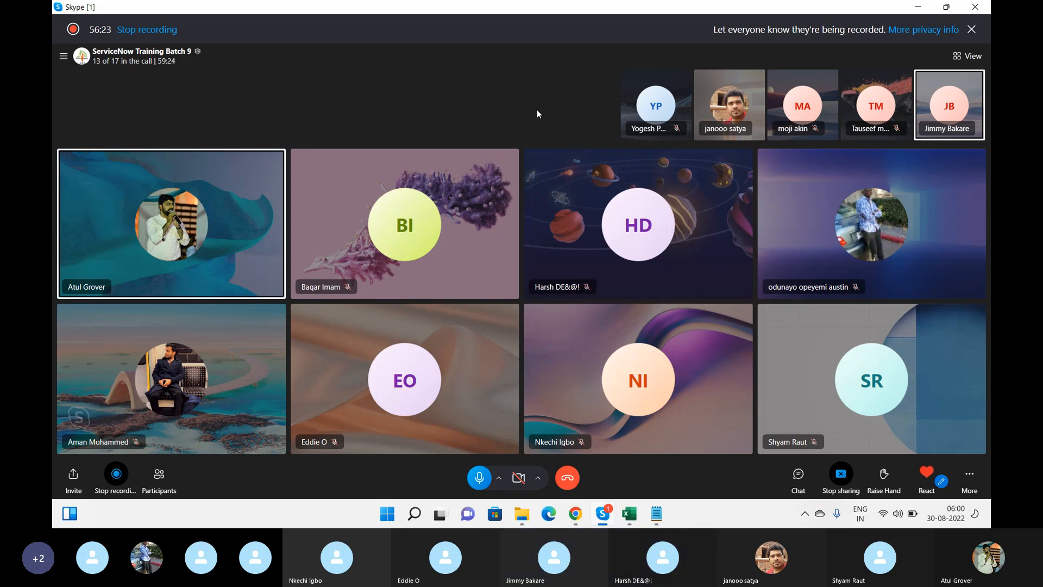
click(841, 474)
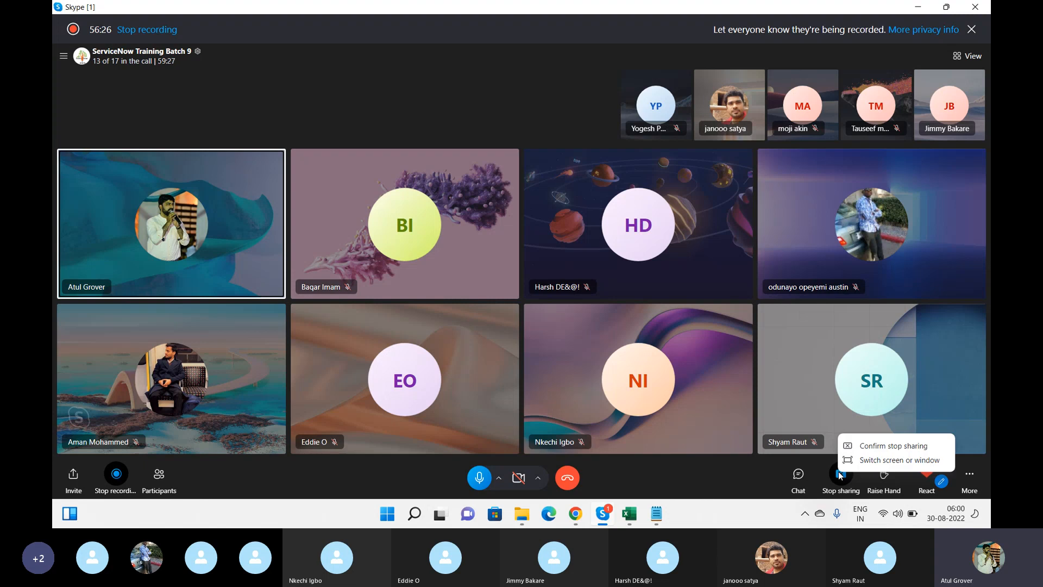
click(867, 447)
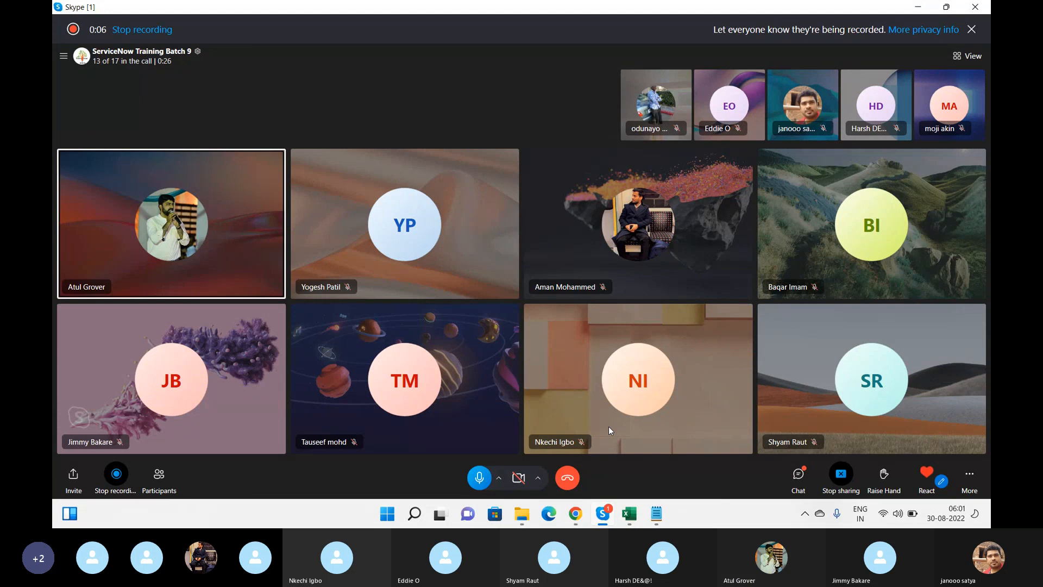
click(575, 517)
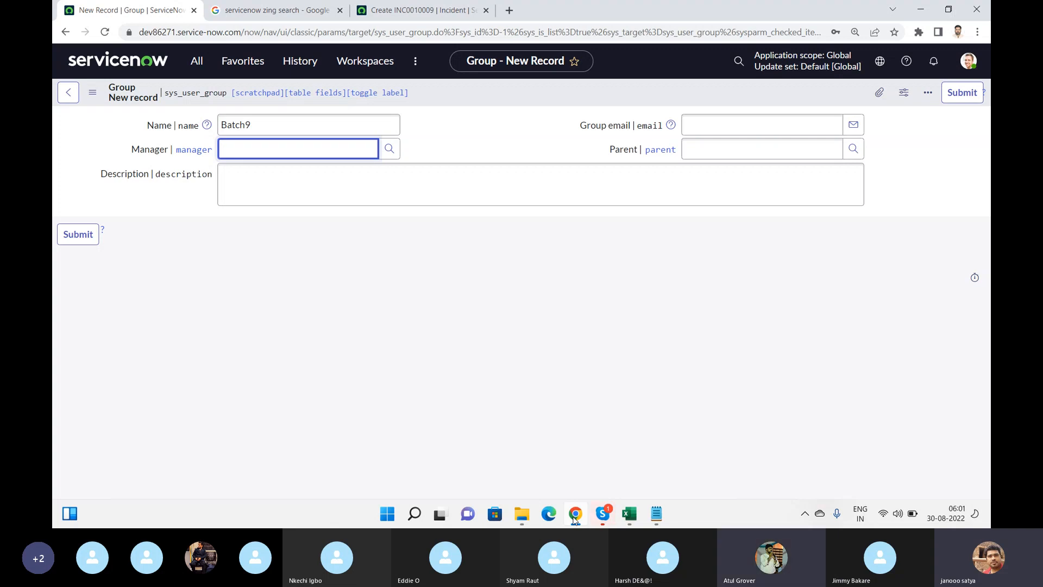
click(604, 515)
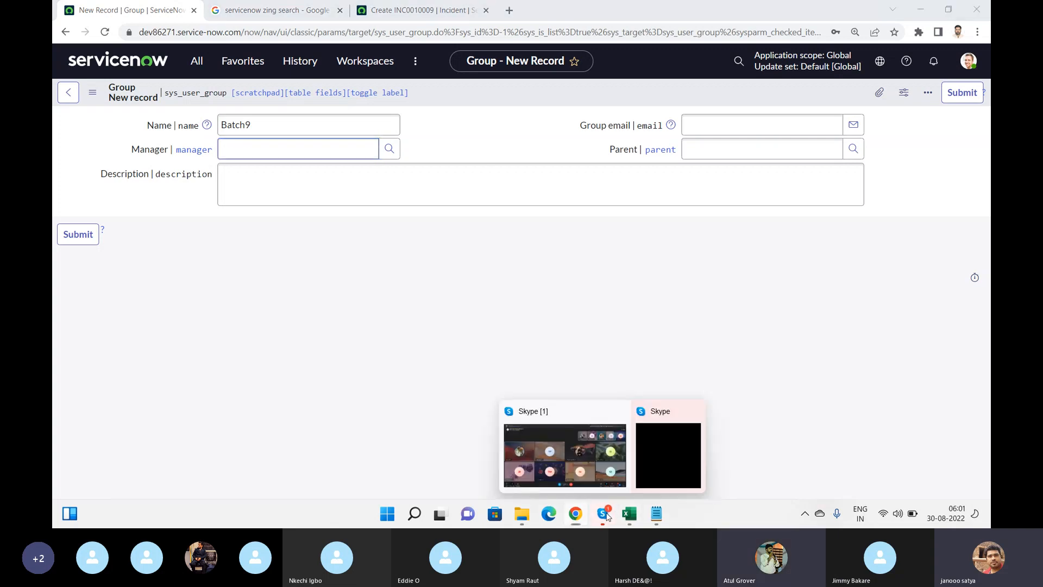
click(555, 466)
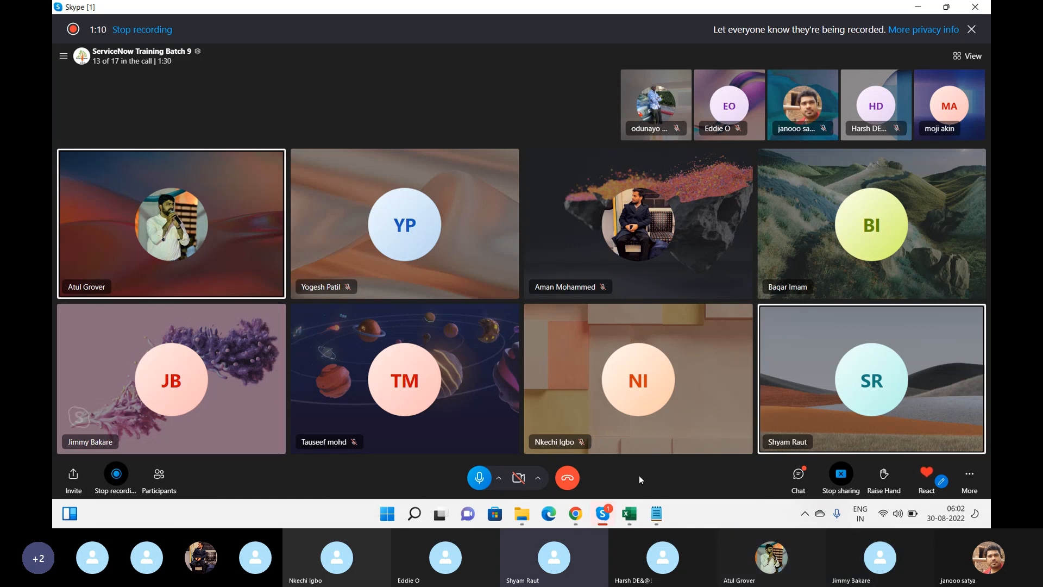
Switch the Skype screen share to the Chrome window with the Batch9 group form
click(844, 474)
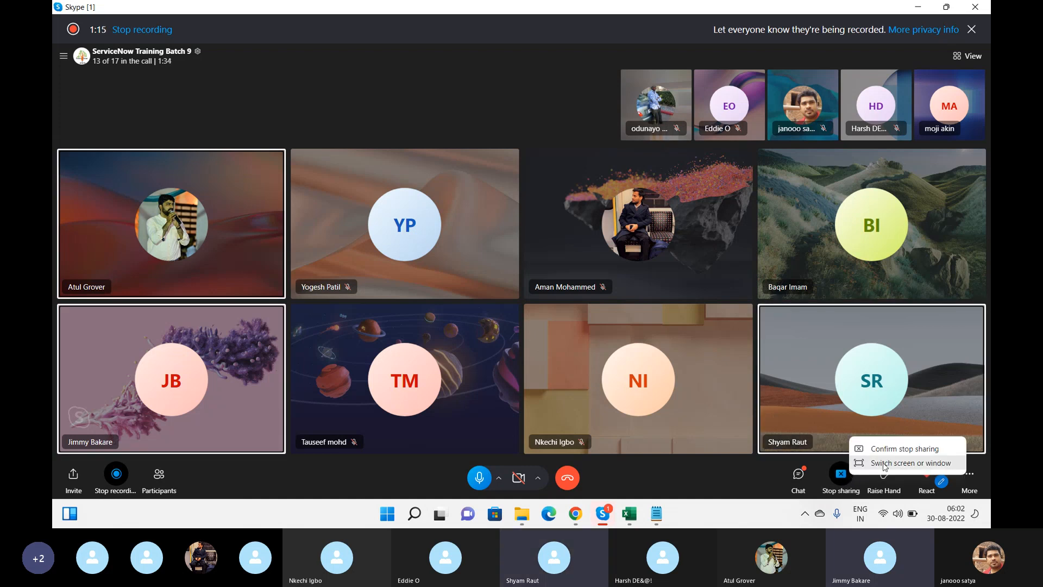
click(898, 449)
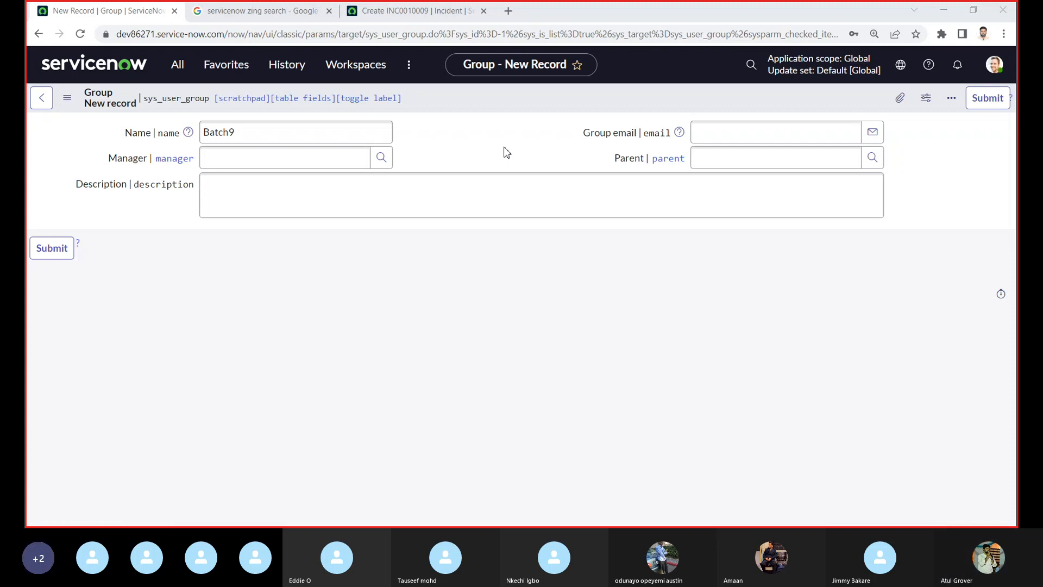
key(alt+Tab)
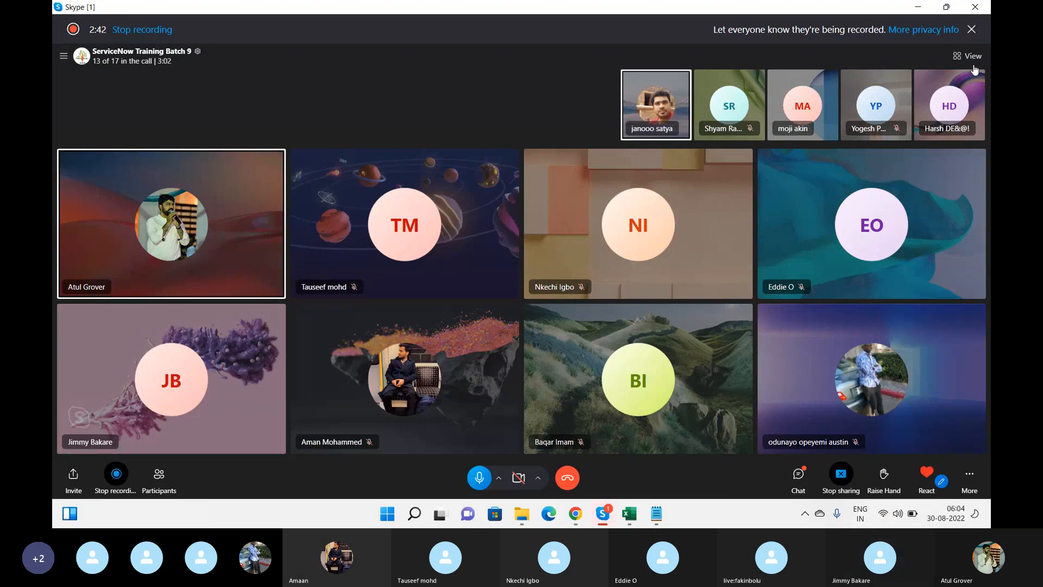
Keep the Skype call in Grid view and go back to the ServiceNow Batch9 form
click(972, 59)
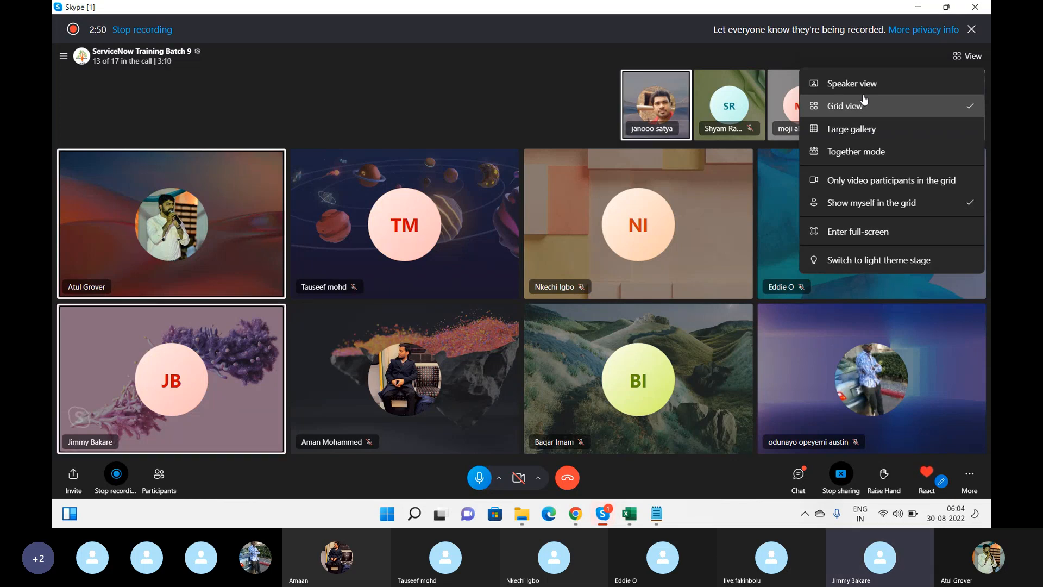
click(546, 89)
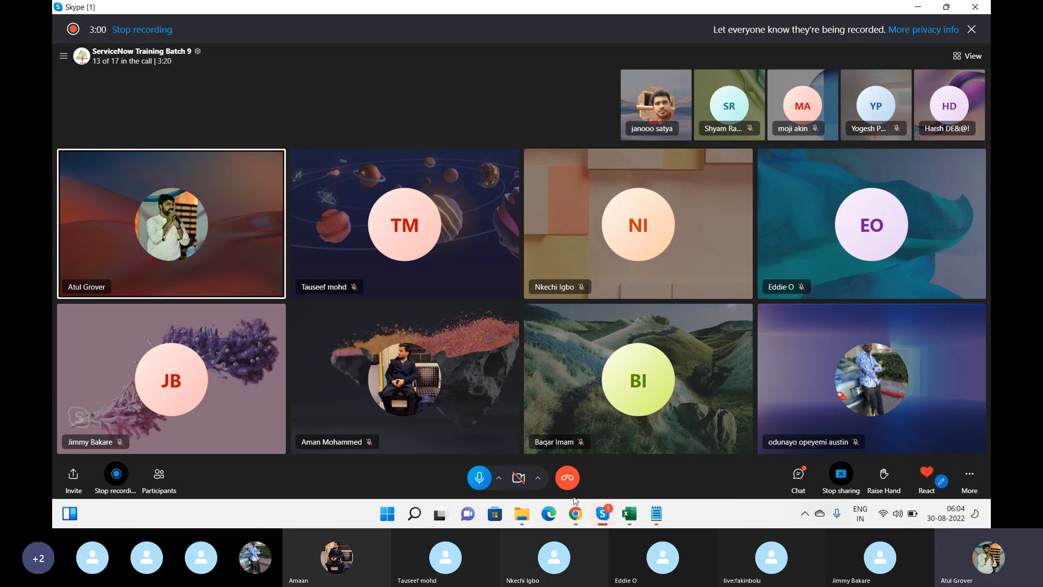
click(575, 514)
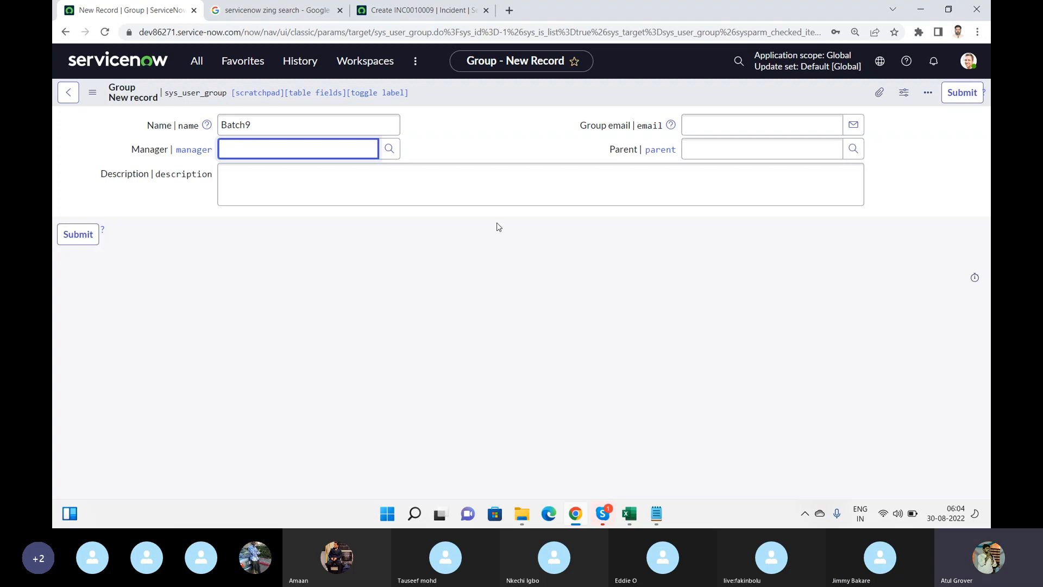
Clear the stray Manager text, submit the Batch9 group, and open its saved record
text(sys)
key(BackSpace)
key(BackSpace)
key(BackSpace)
click(950, 95)
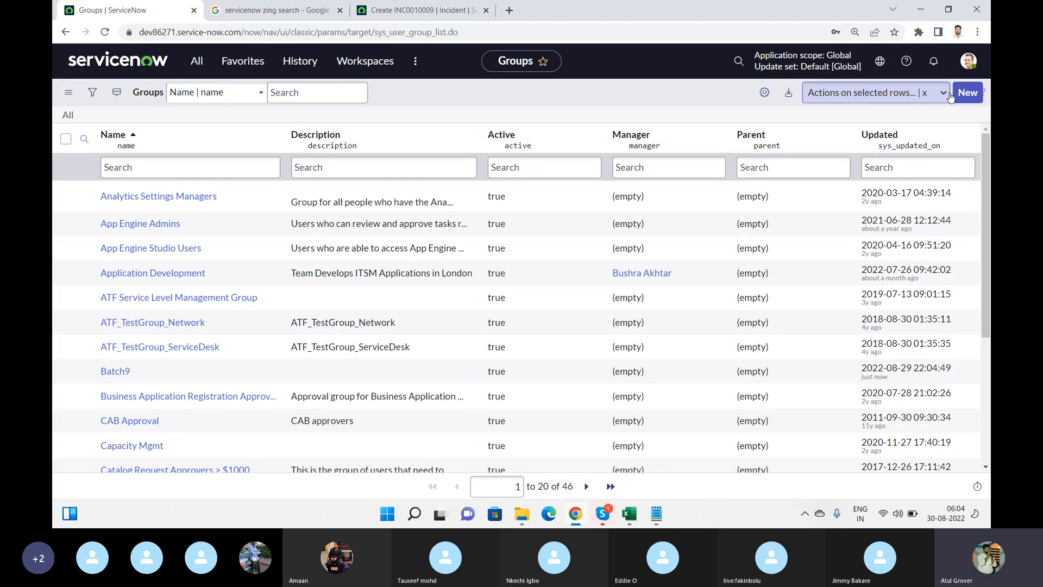
click(116, 372)
double_click(126, 377)
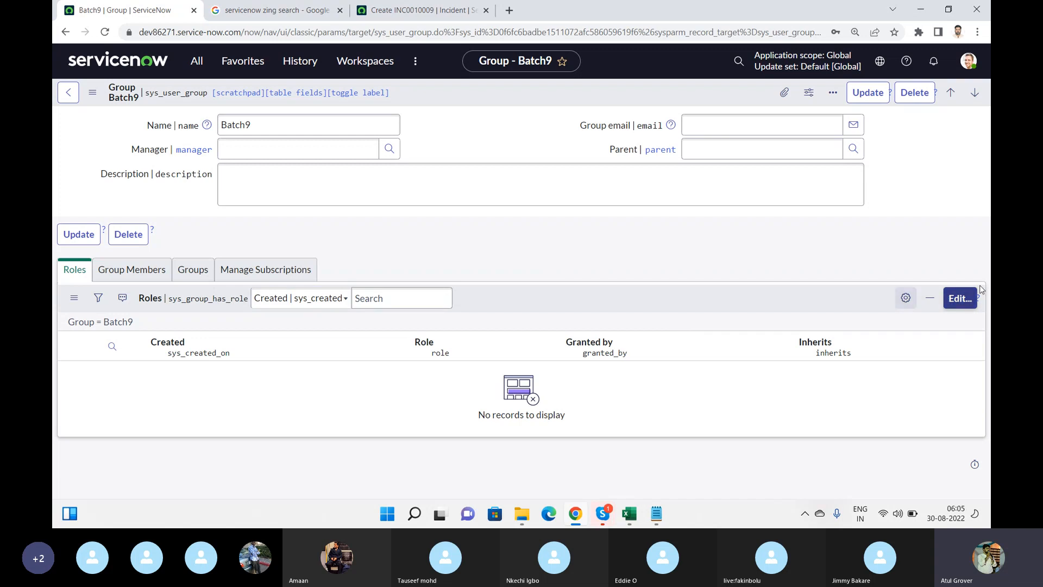
Add the admin role to the Batch9 group's roles and save
click(952, 304)
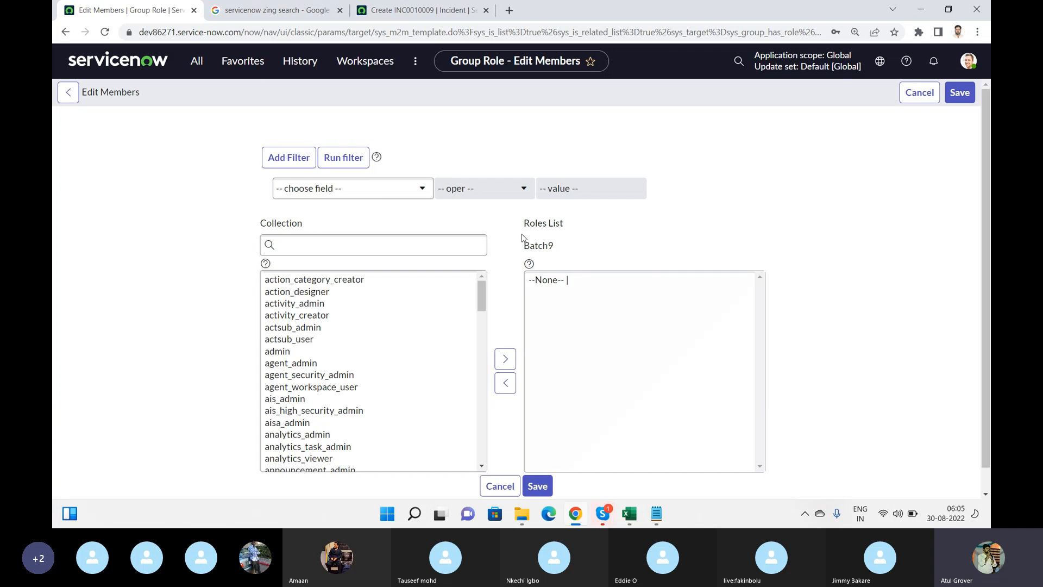
click(389, 245)
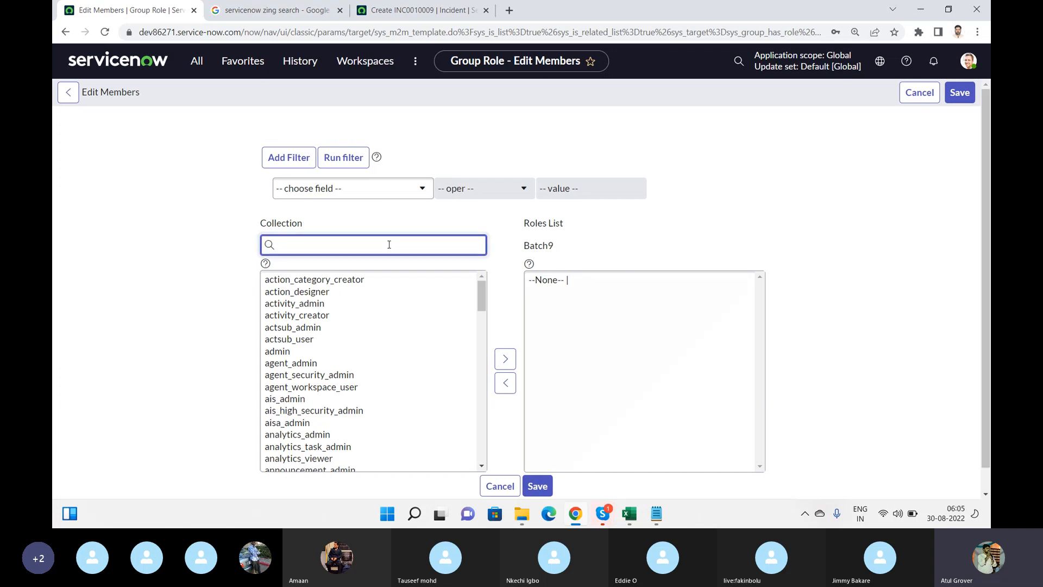
text(sys)
key(BackSpace)
key(BackSpace)
key(BackSpace)
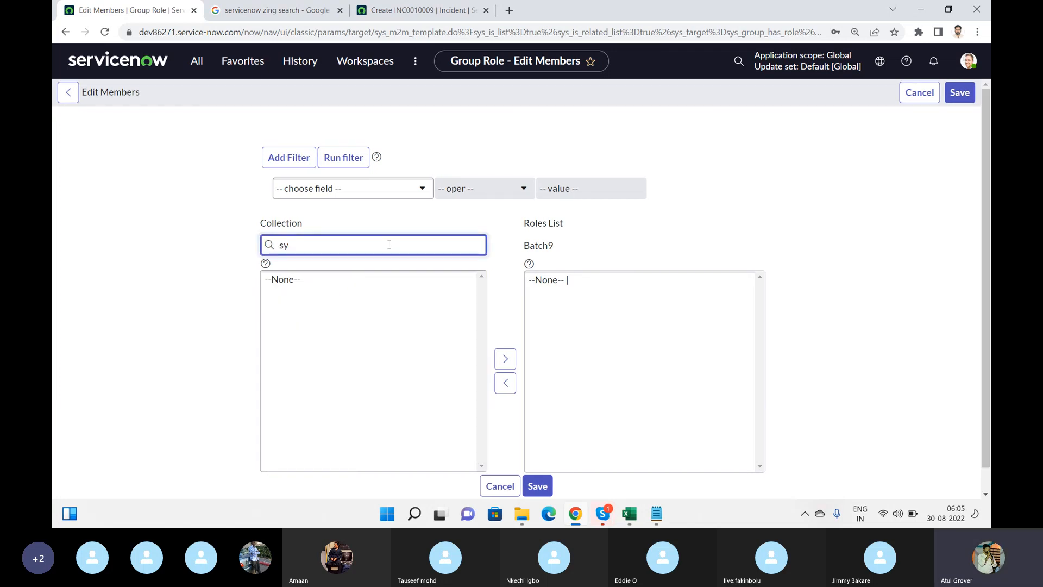
text(admi)
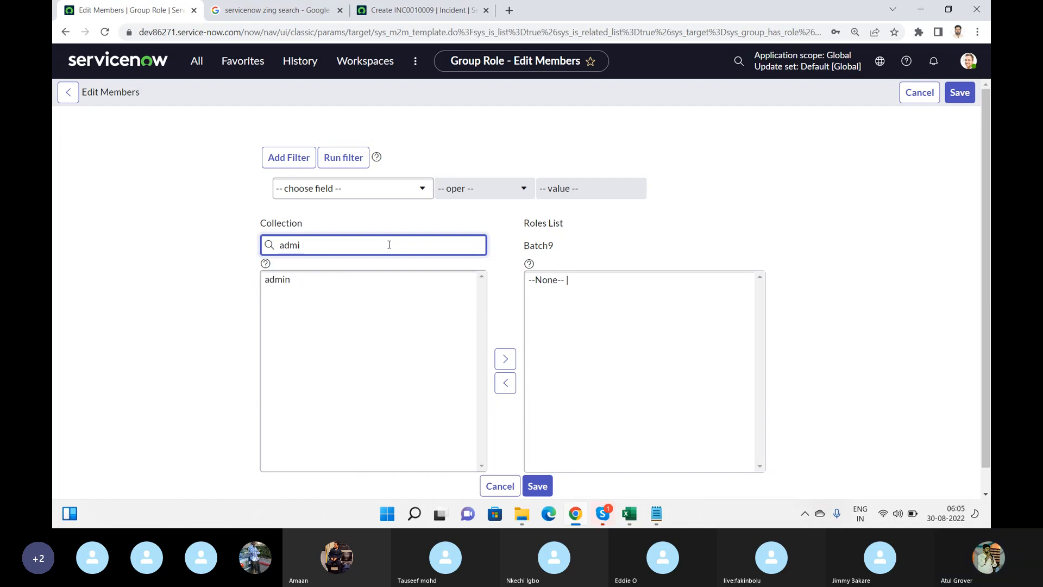
click(289, 284)
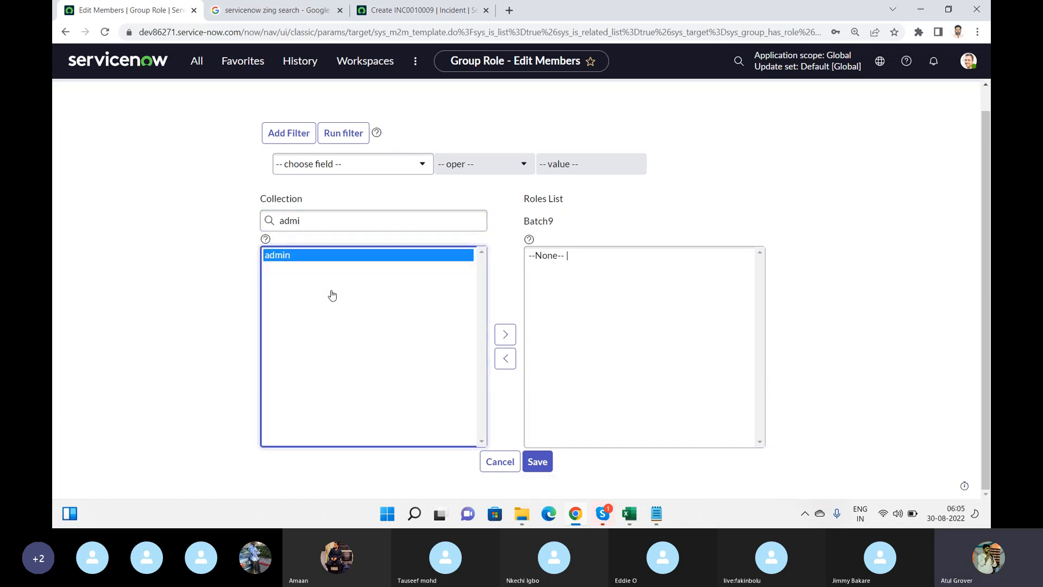
click(500, 319)
click(543, 446)
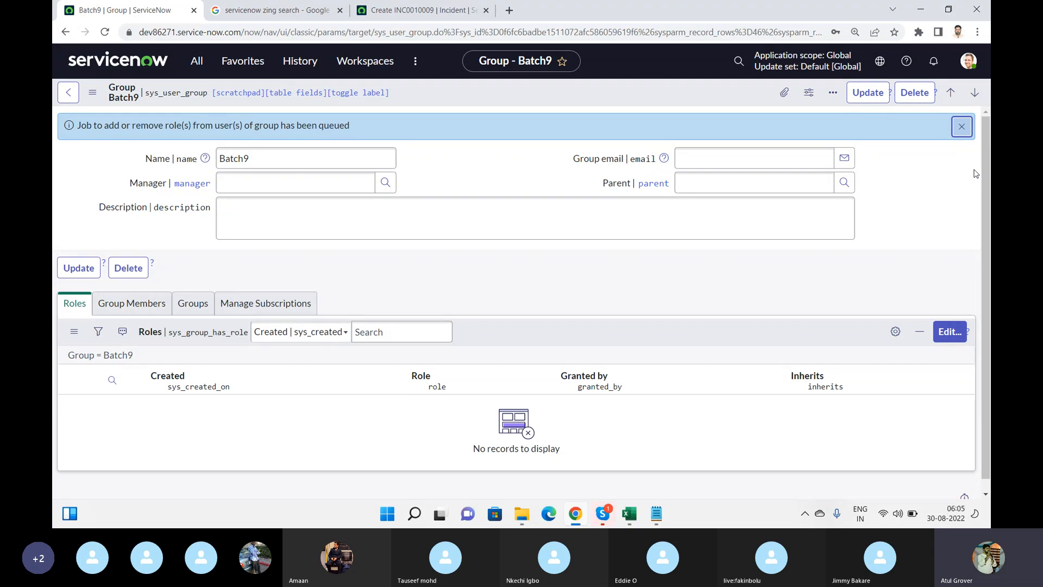
Dismiss the role-job notice and refresh the Roles list so admin appears
click(962, 126)
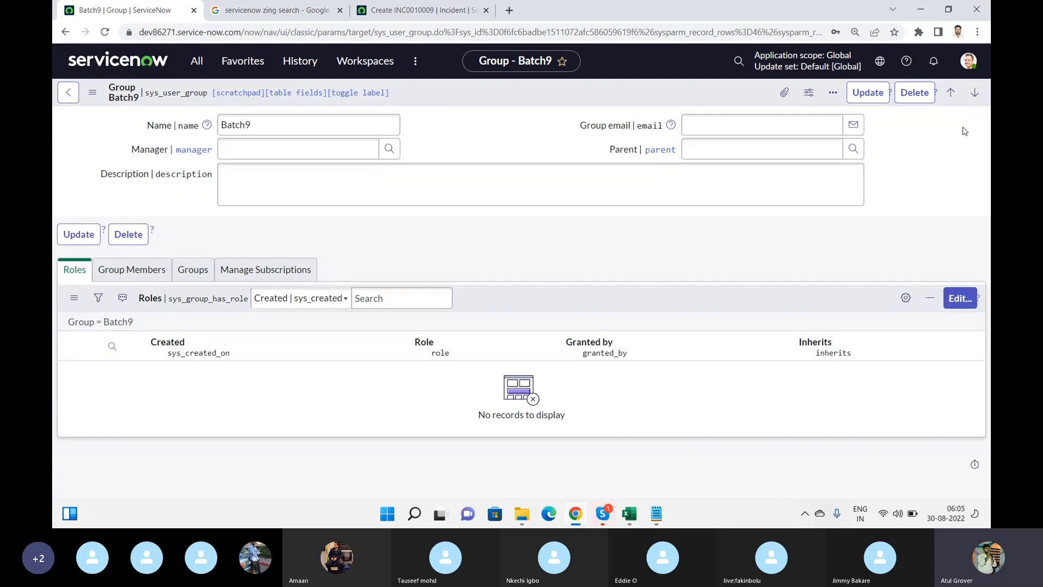
right_click(526, 297)
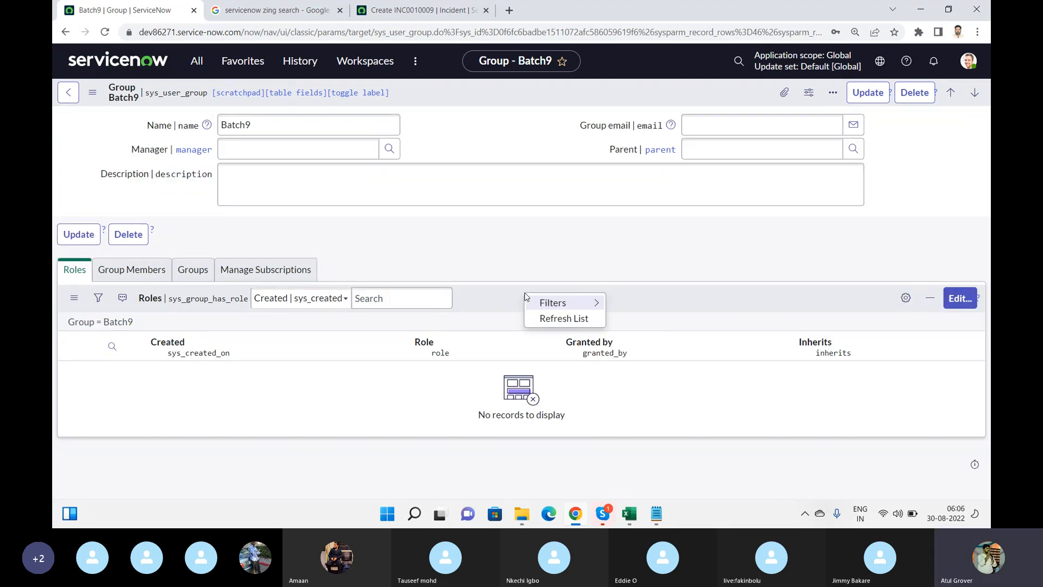
click(550, 318)
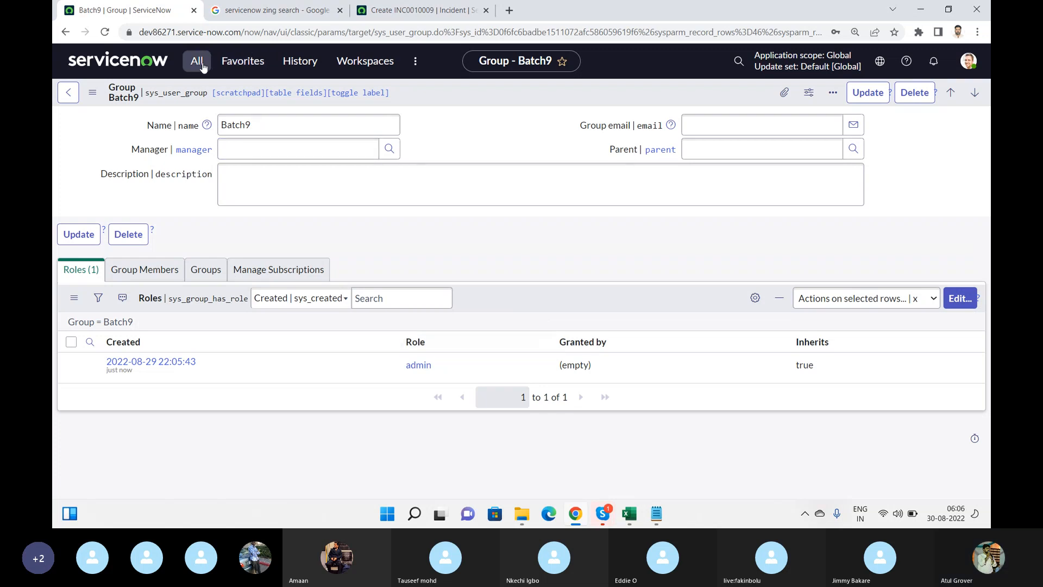
Highlight User, Group and Role in the Notepad notes, then show Batch9's empty Group Members list
click(655, 515)
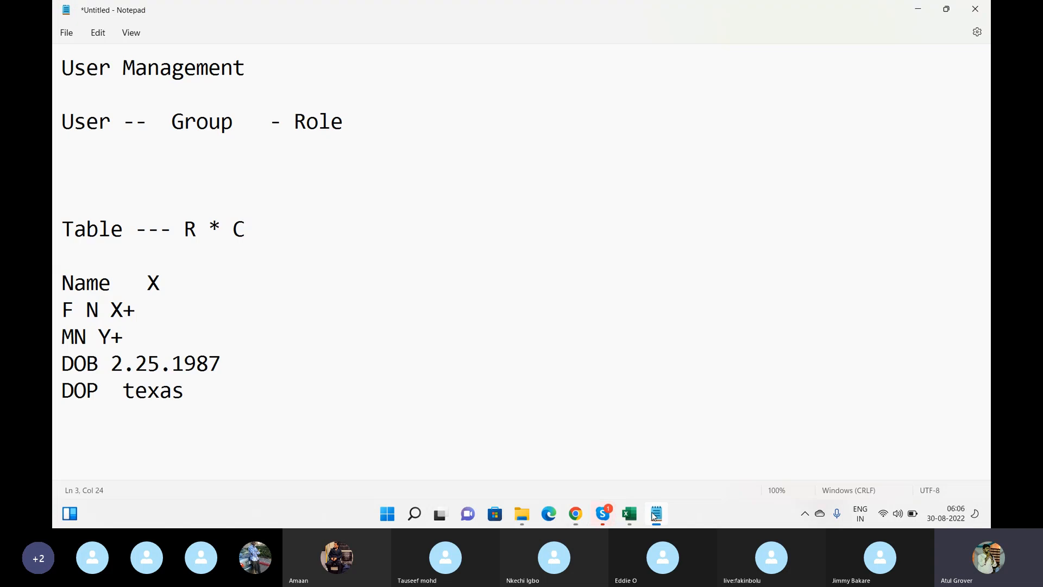
double_click(85, 126)
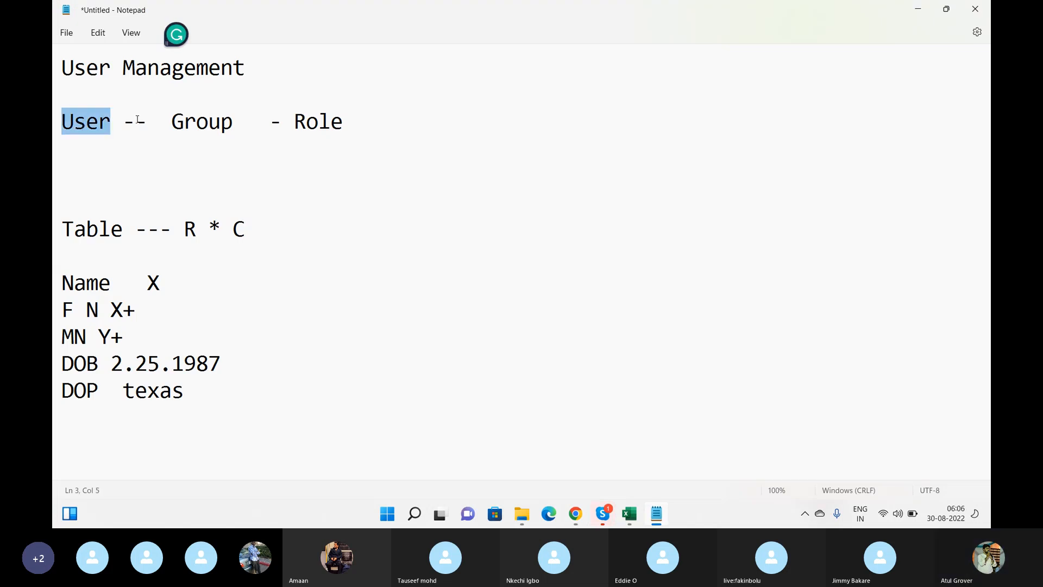
double_click(184, 122)
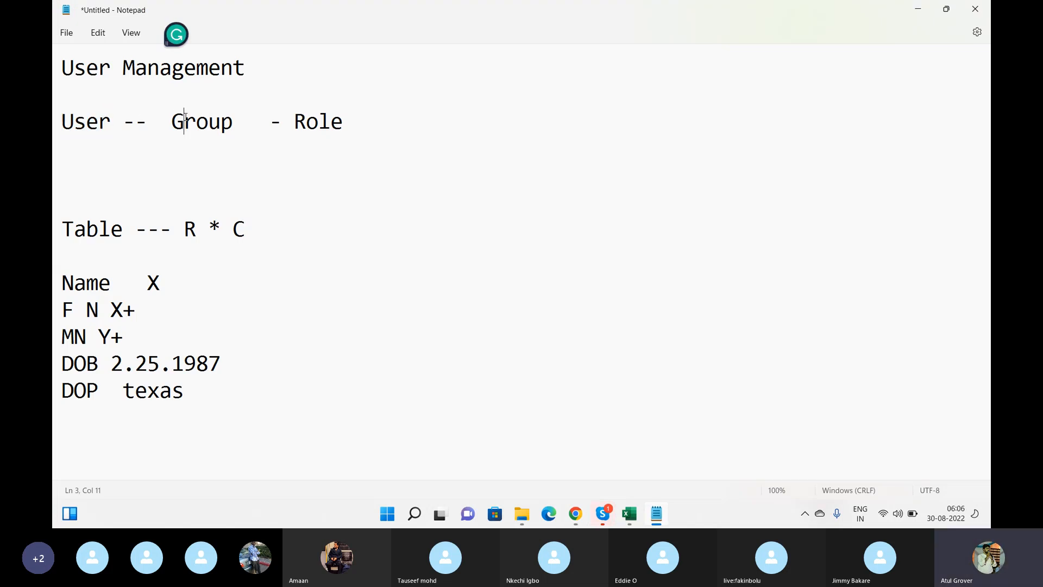
double_click(303, 124)
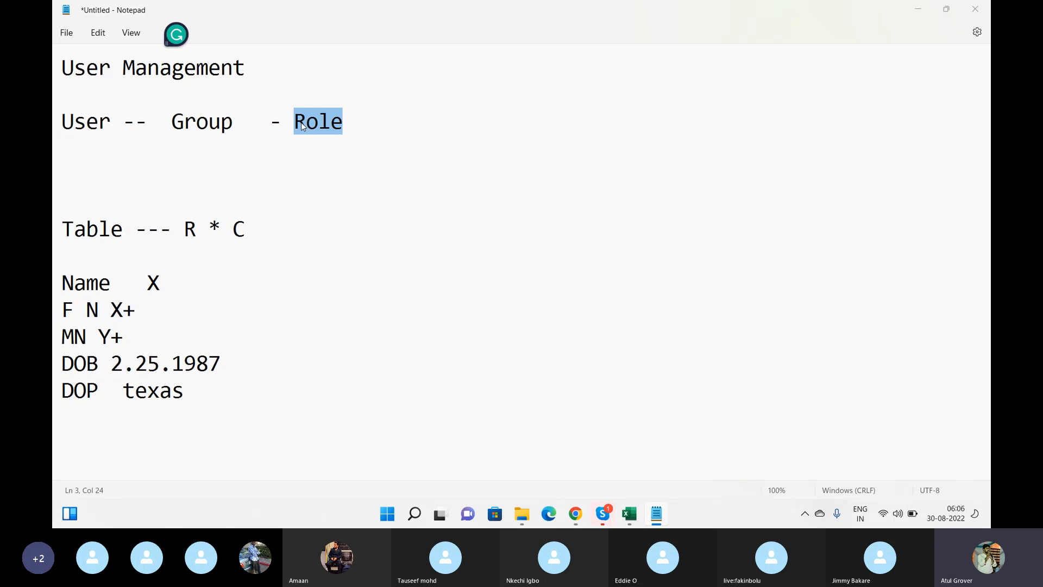
key(alt+Tab)
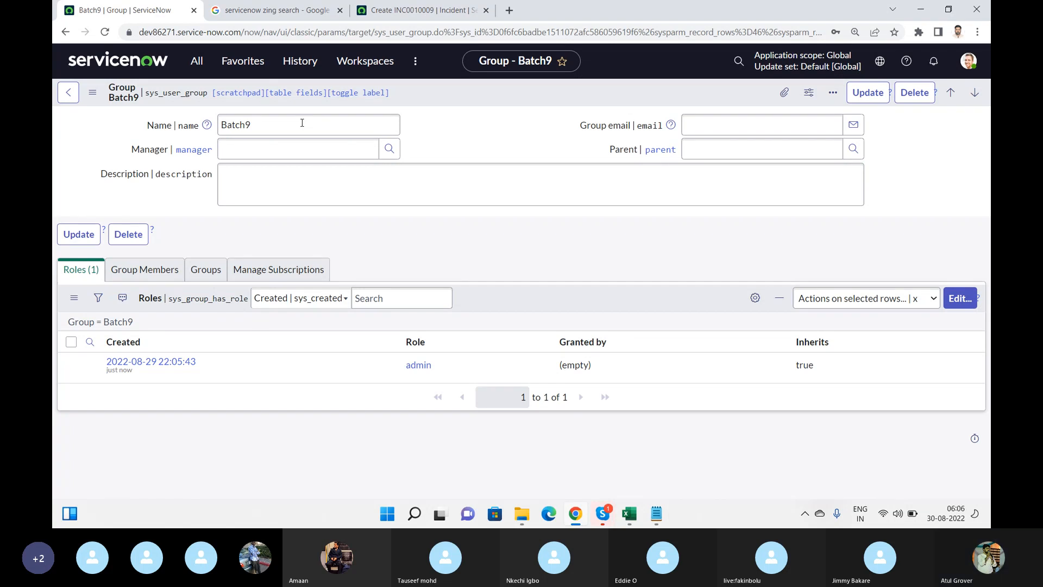
click(146, 269)
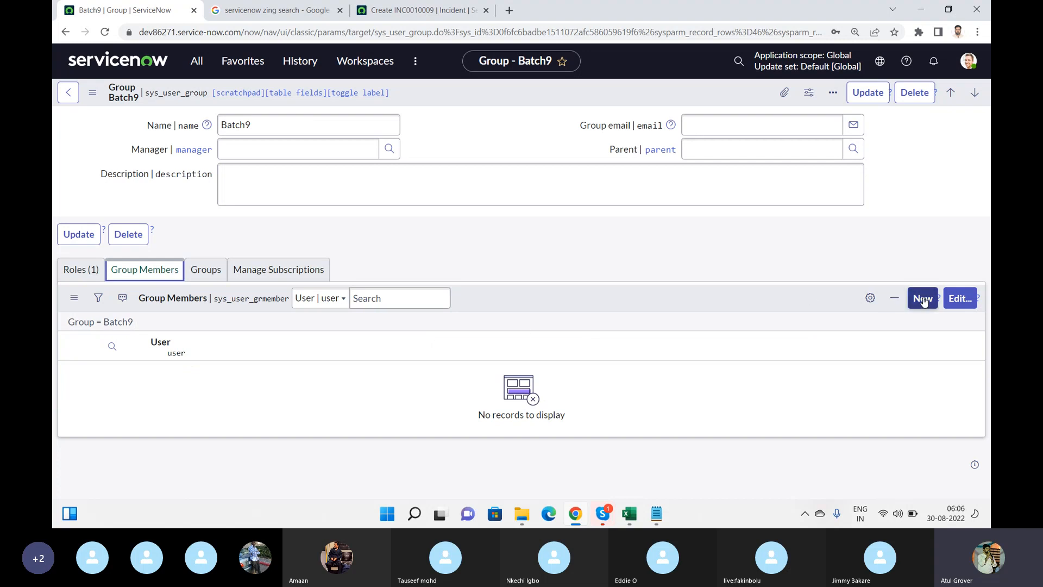
Add the user found by searching 'baq' to Batch9's members and save
click(958, 301)
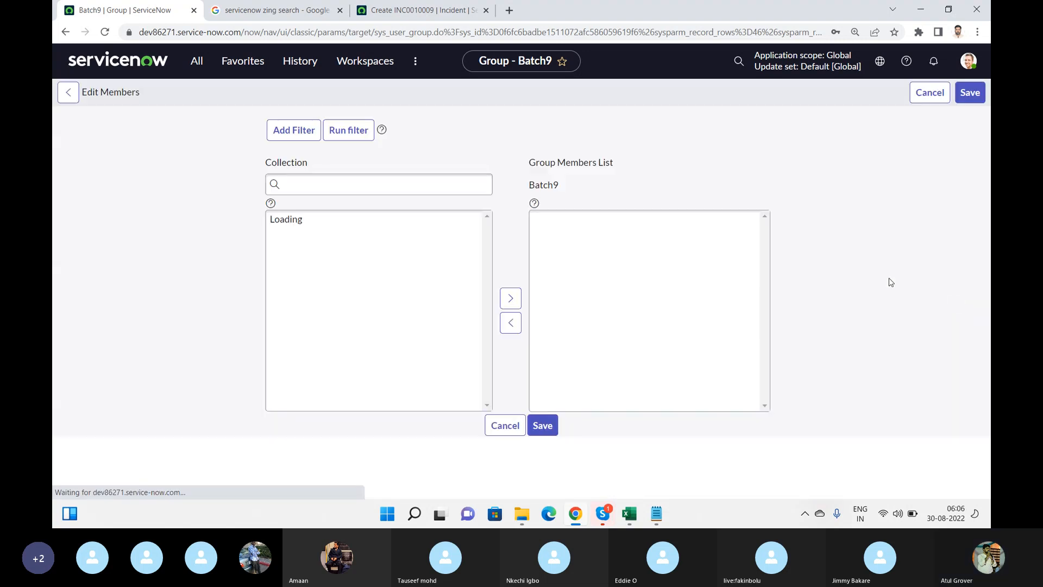
click(337, 246)
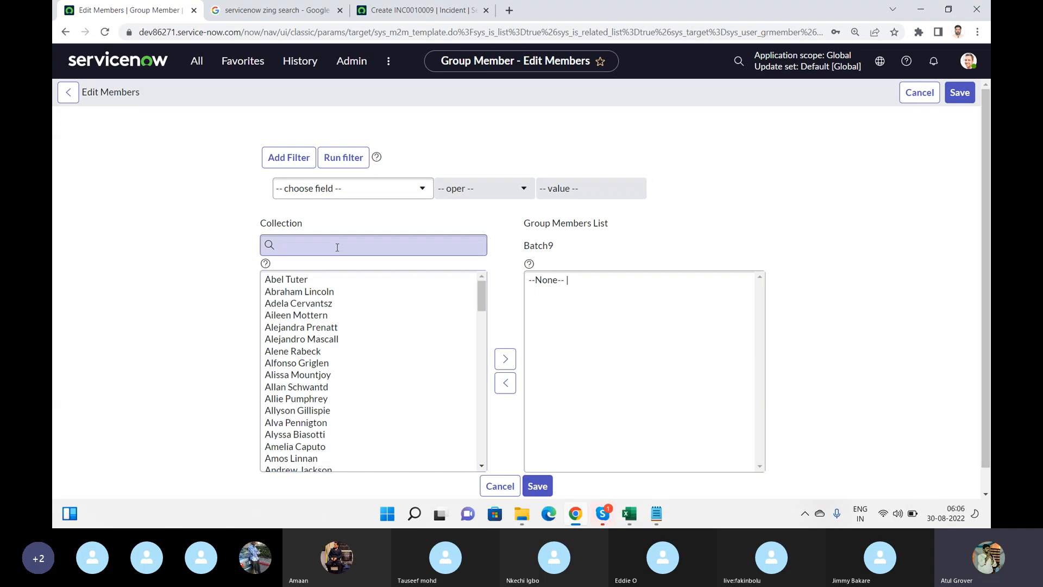
text(ba)
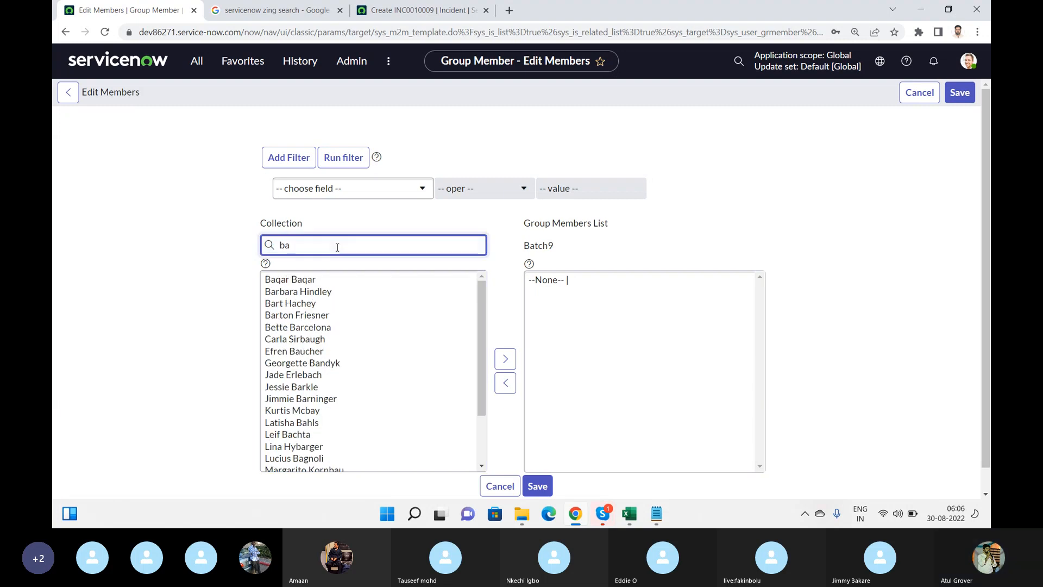
key(BackSpace)
text(a)
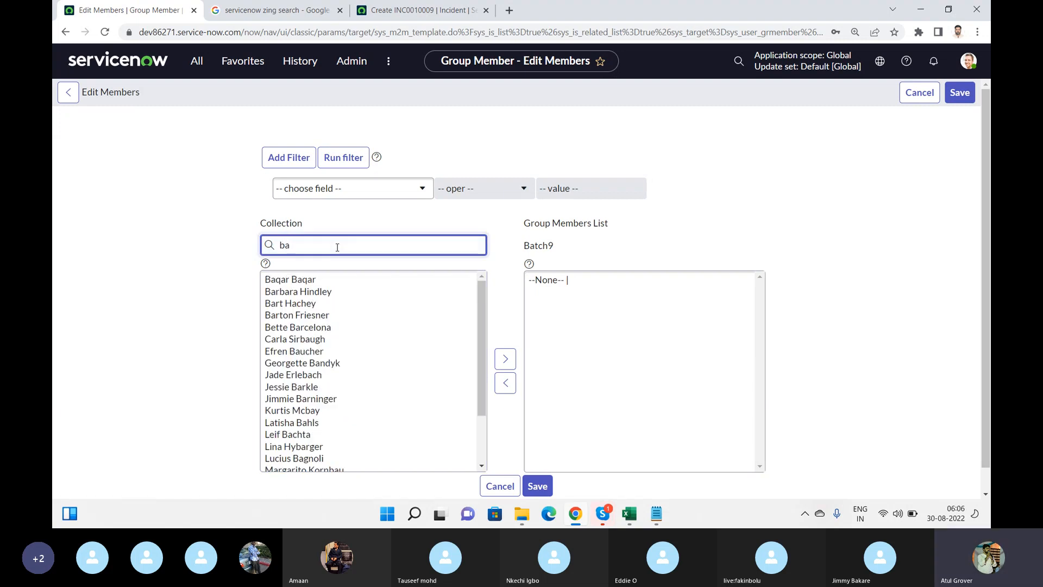
text(q)
click(305, 279)
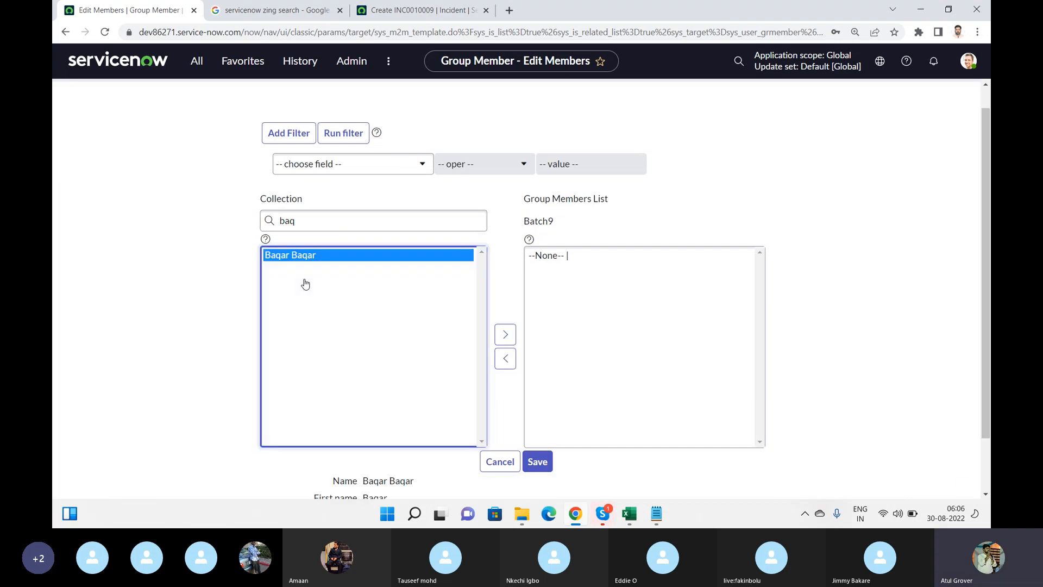
scroll(381, 299, down, 1)
click(500, 299)
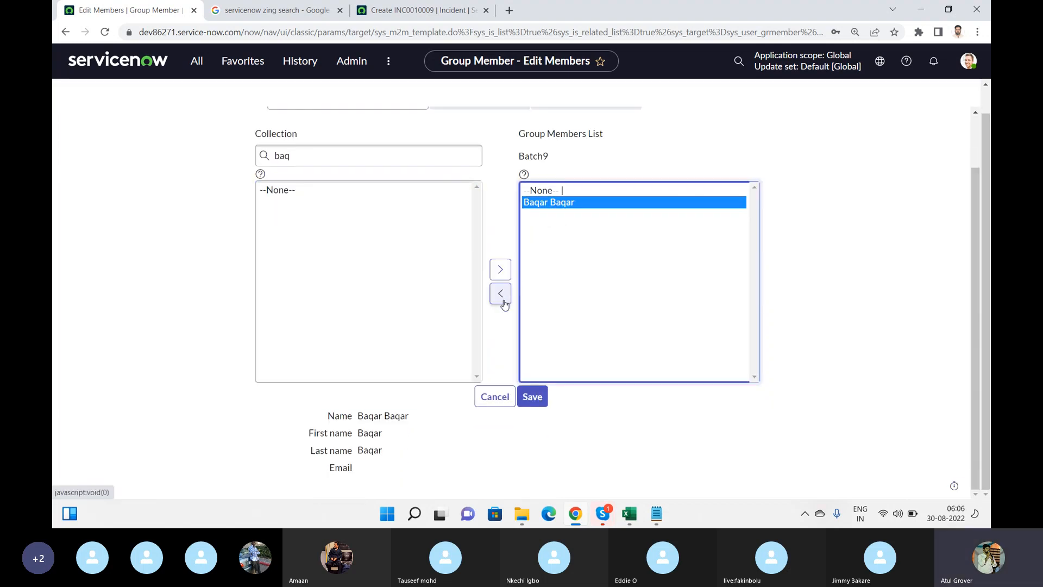
click(533, 422)
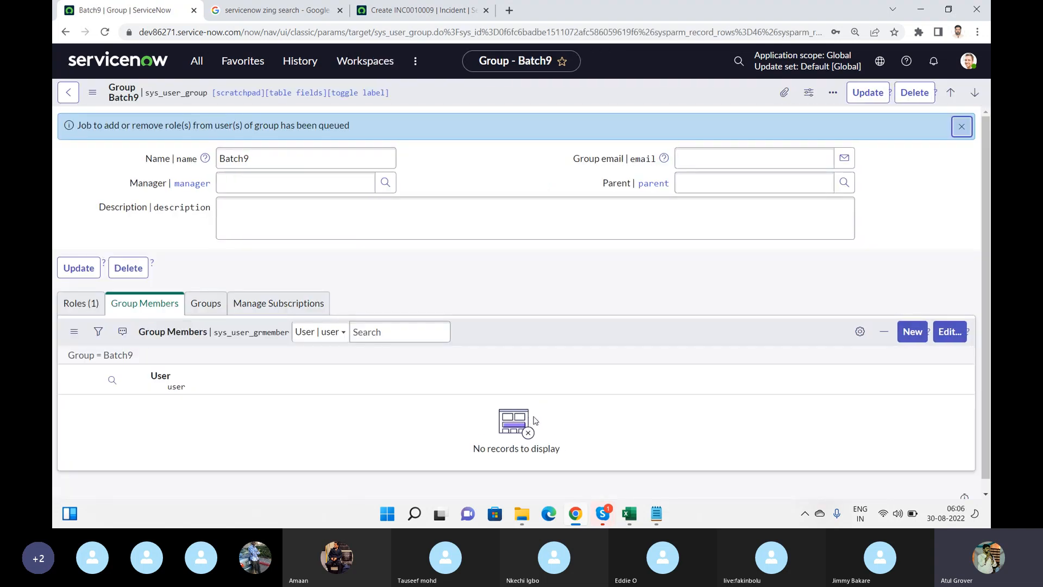
Refresh the Group Members list to show the new member, then return to the Roles list
right_click(530, 333)
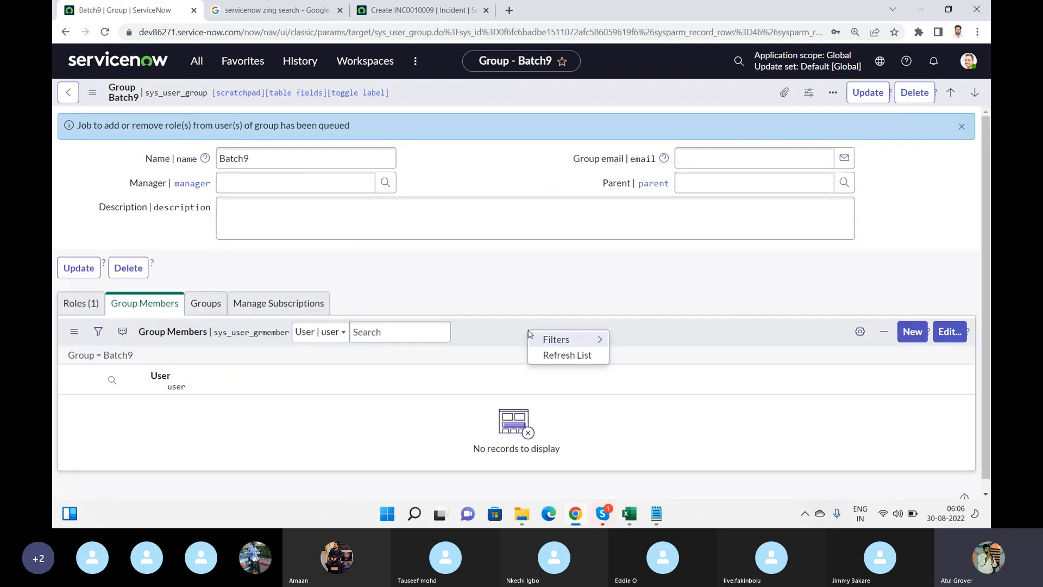
click(546, 356)
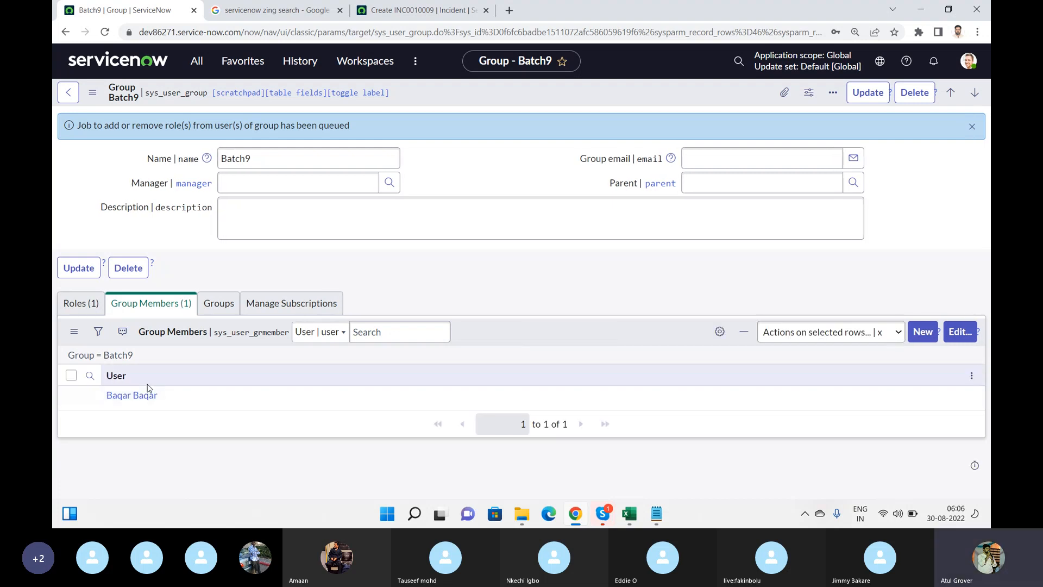
click(66, 312)
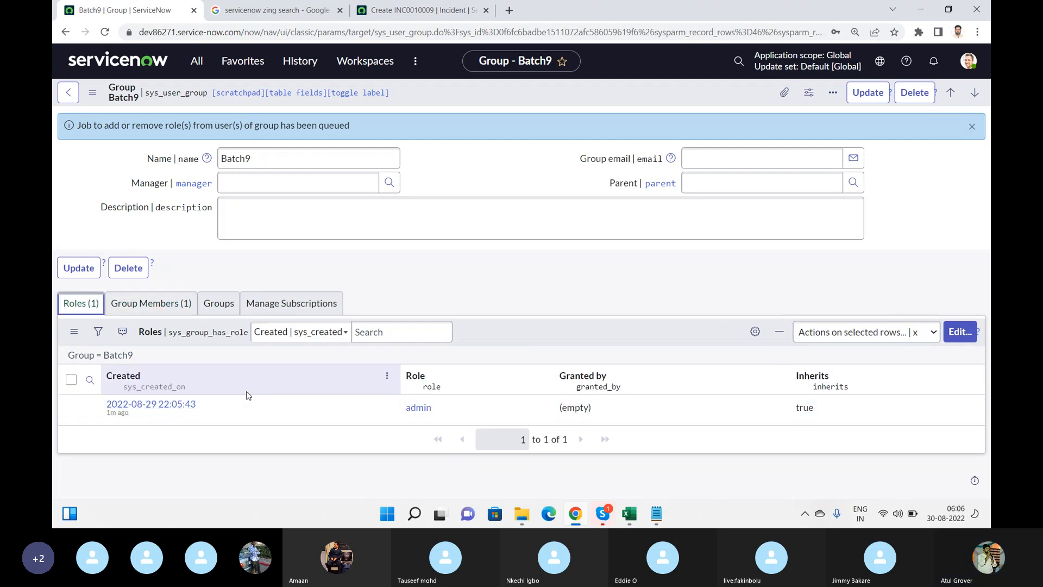
Impersonate the Batch9 member found by searching 'baq' from the avatar menu
click(968, 62)
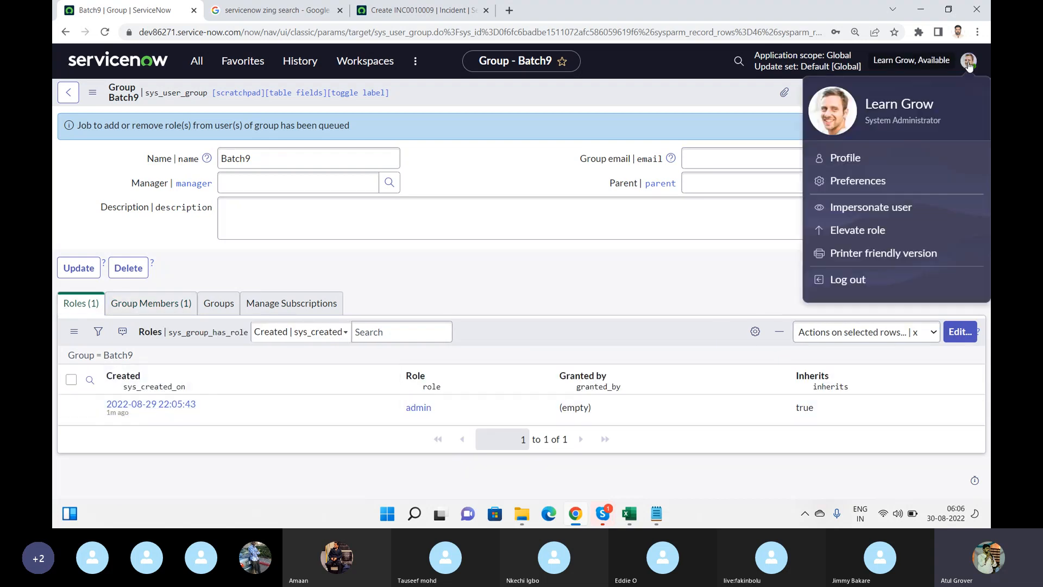
click(861, 211)
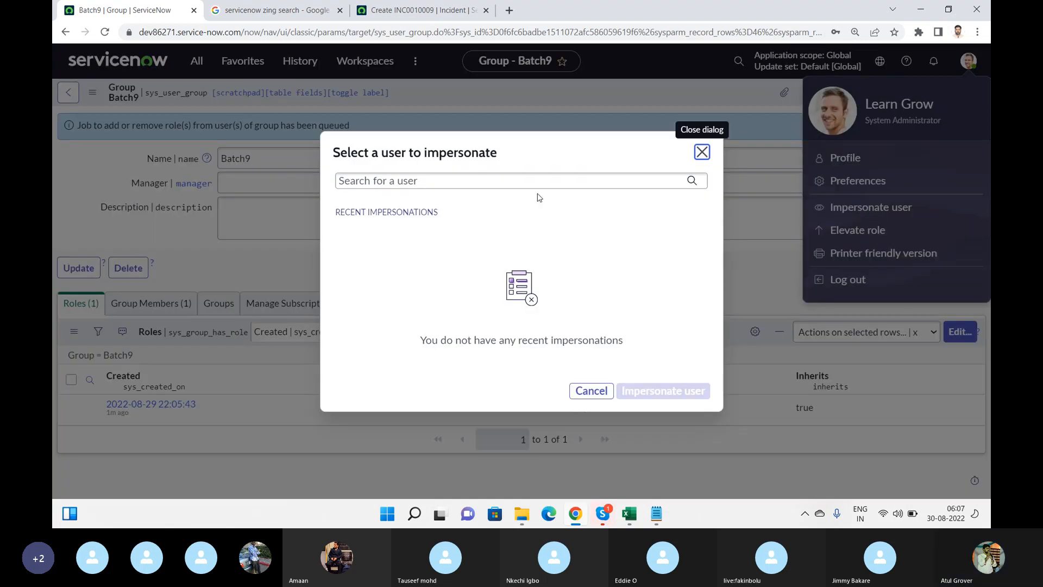
click(482, 184)
text(baq)
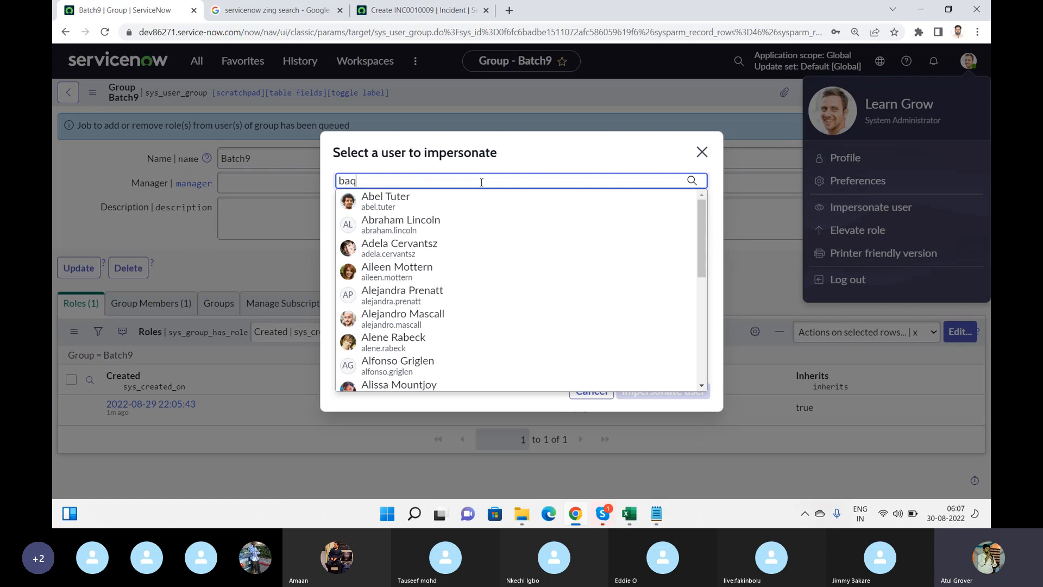
click(405, 213)
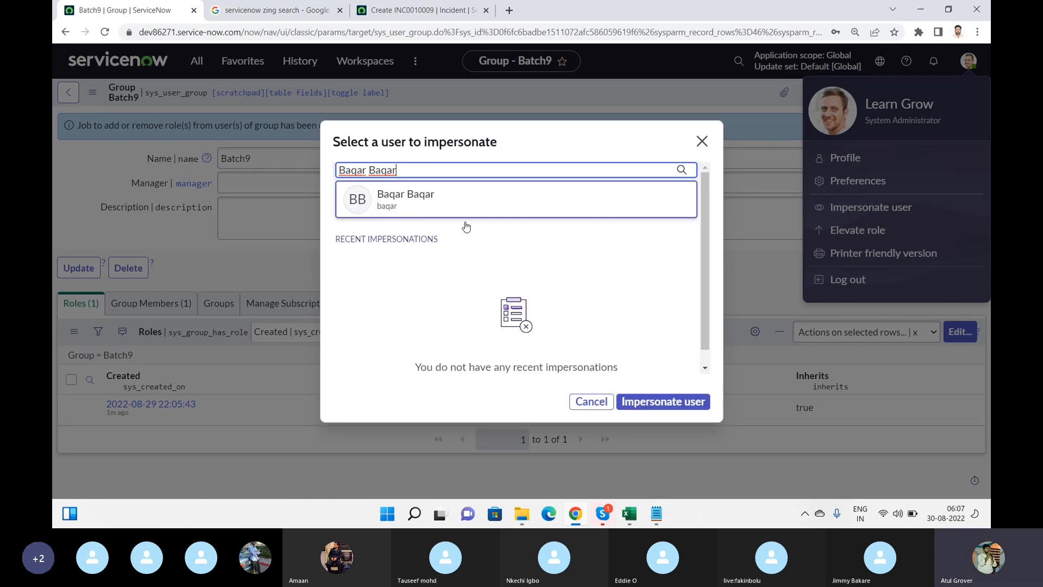
click(457, 214)
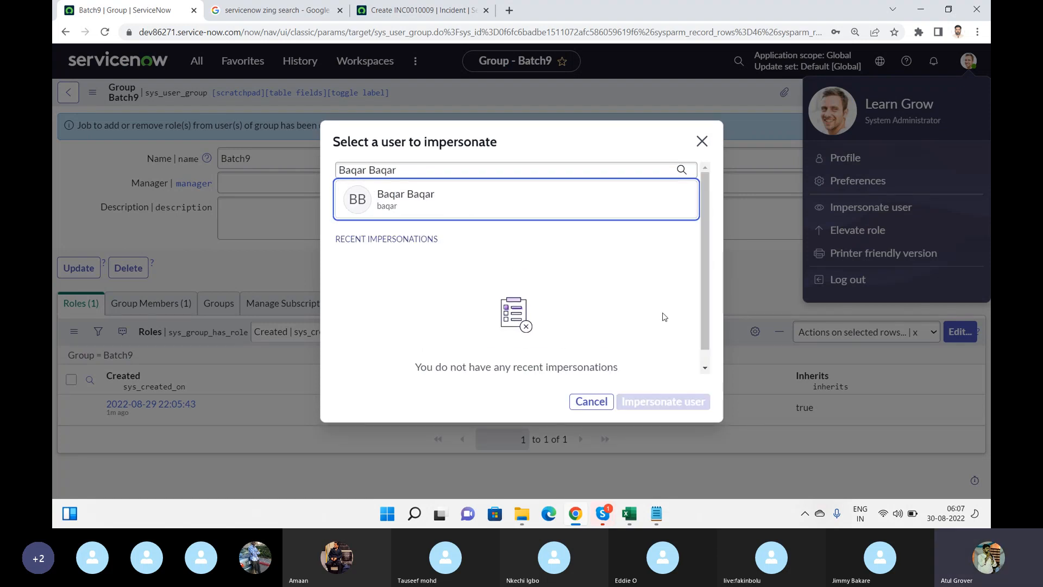
click(465, 213)
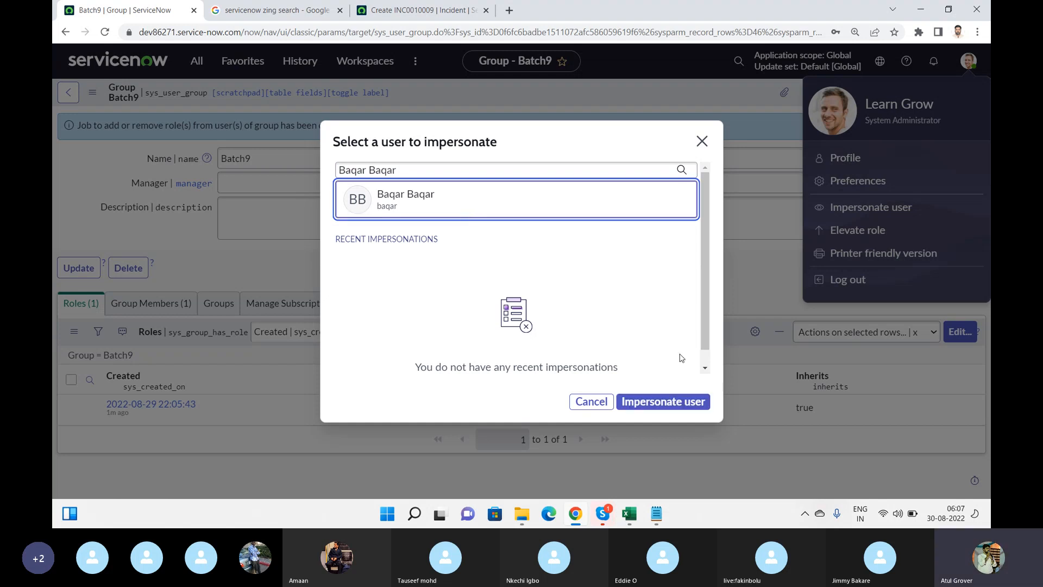
click(668, 401)
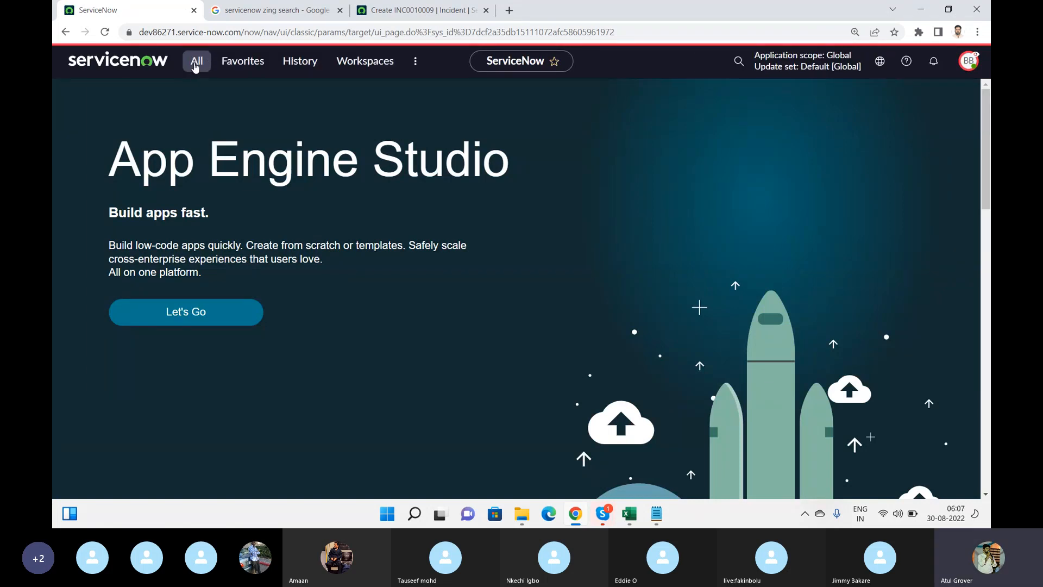
Browse the All navigator as the impersonated user, then end the impersonation
click(196, 64)
drag(301, 120, 306, 250)
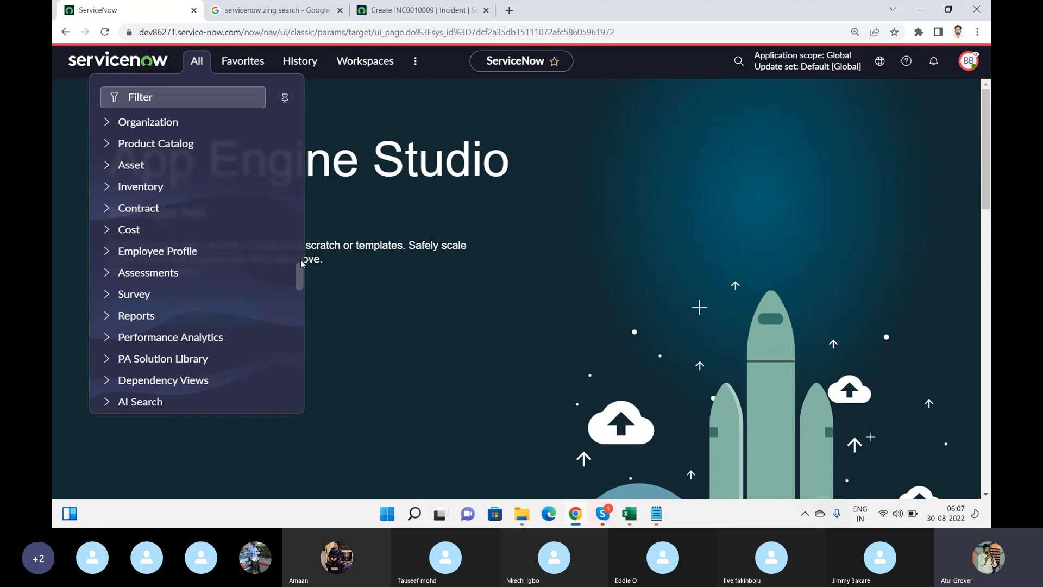
drag(301, 261, 295, 104)
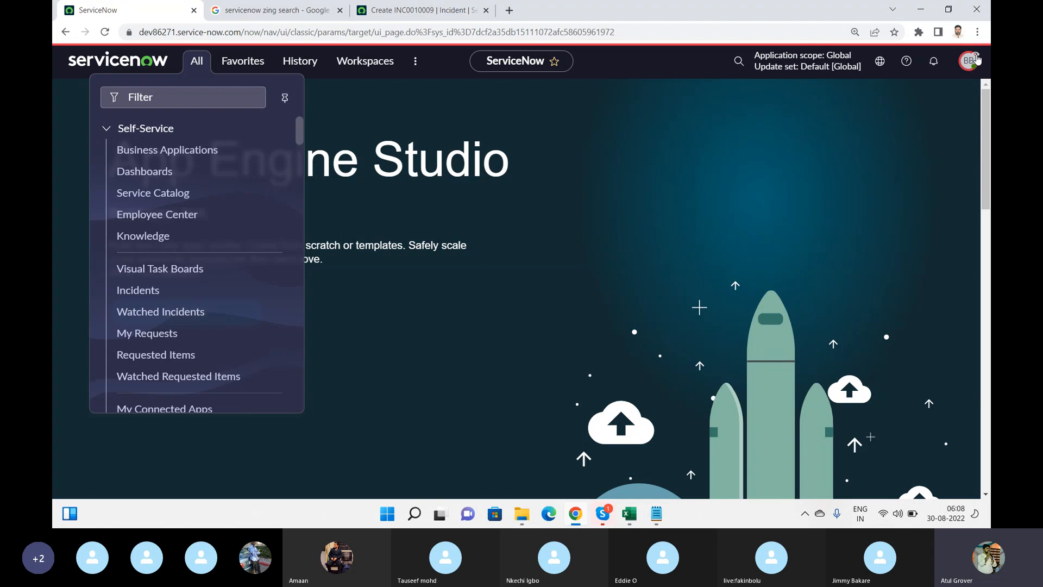
click(974, 59)
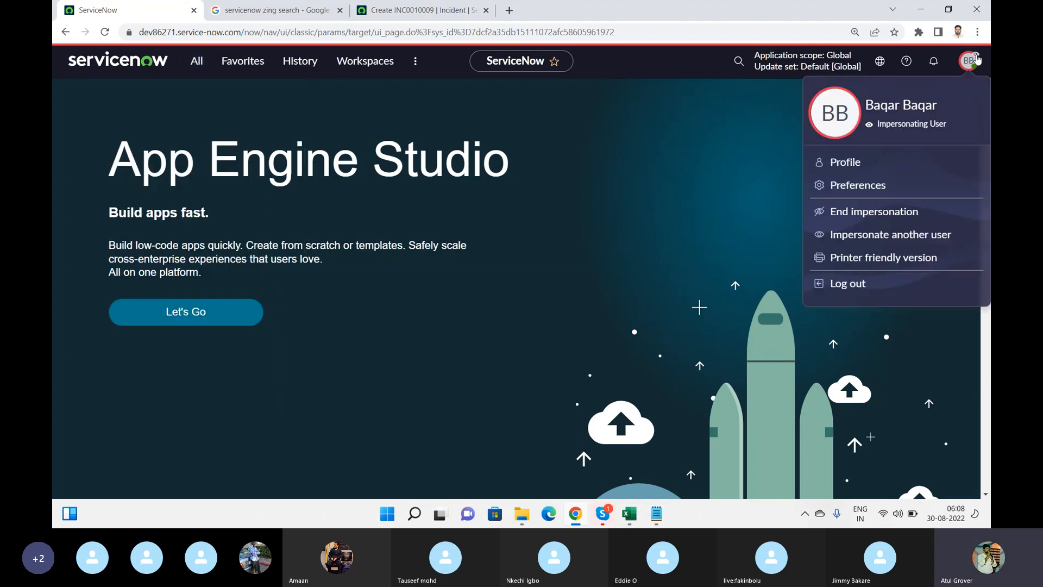
click(880, 213)
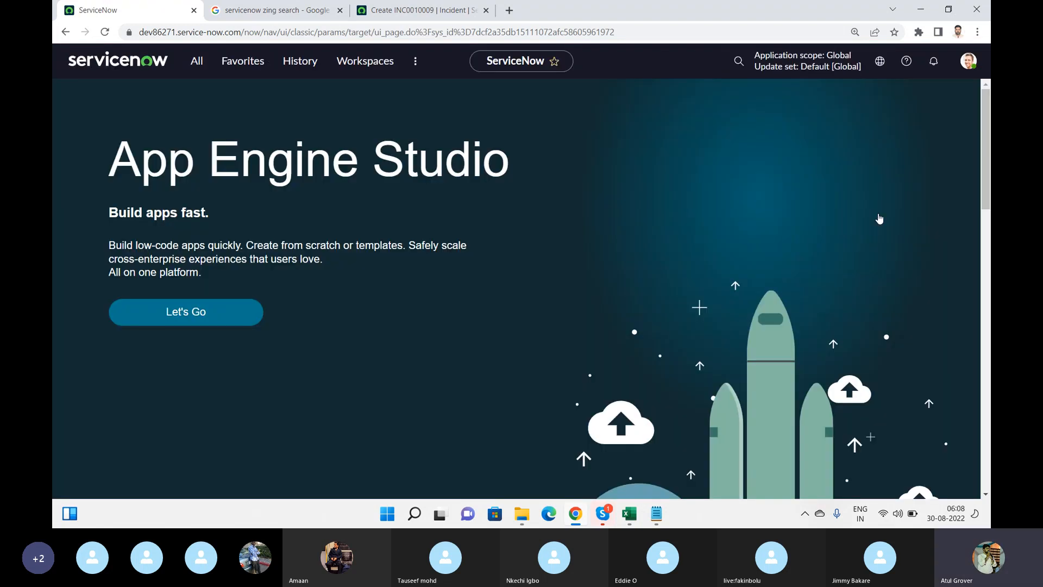
Glance at the Notepad notes, then bring the Skype call window to the front
key(alt+Tab)
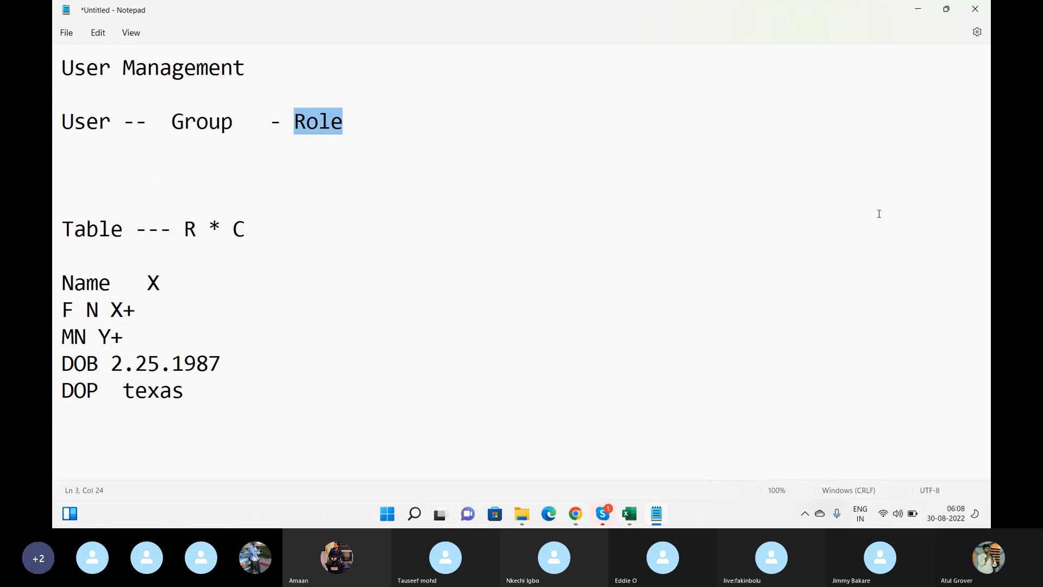
key(alt+Tab)
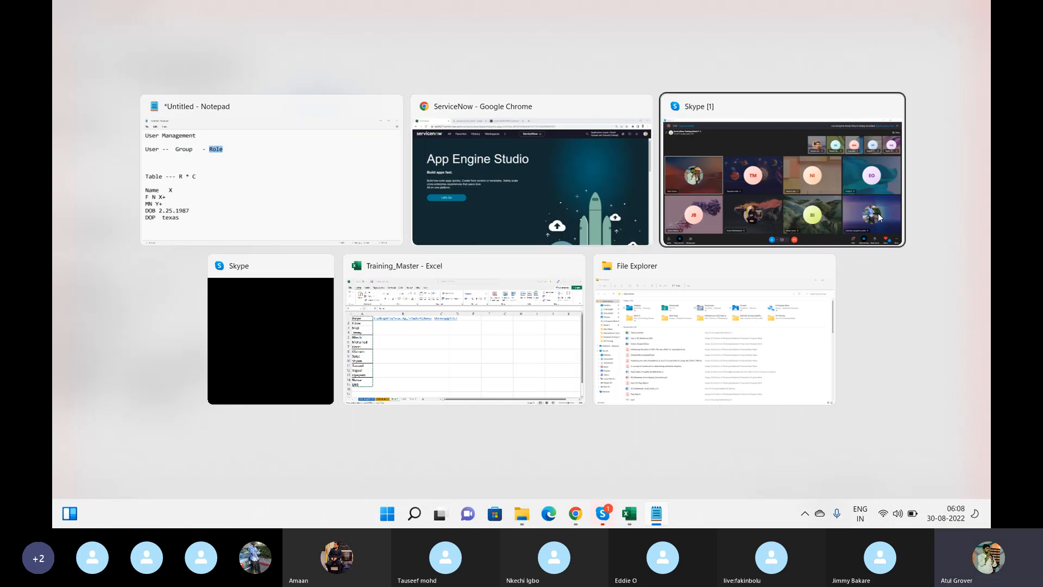
click(880, 218)
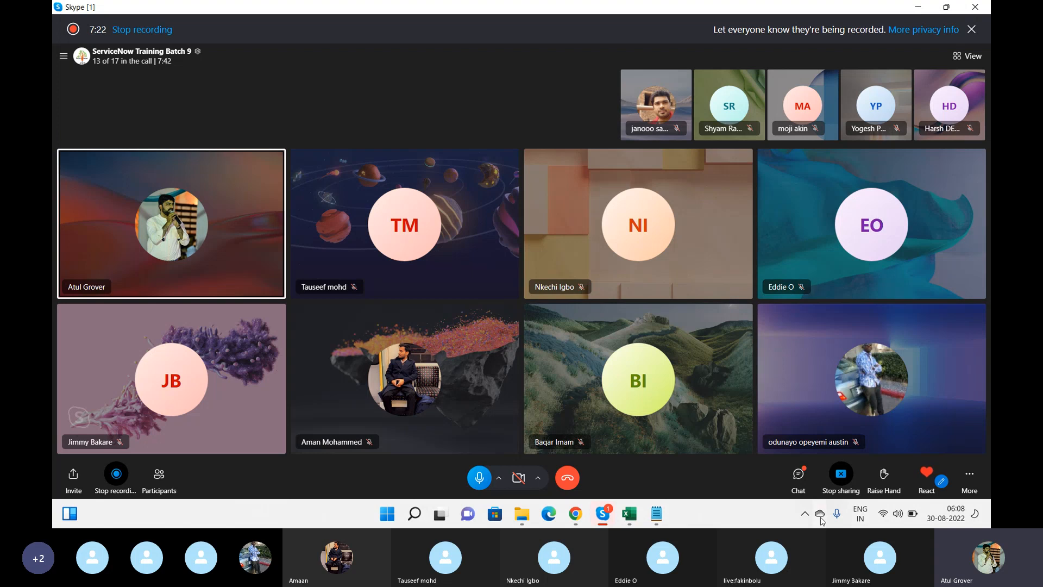
In the Training_Master workbook, step down through the trainee names in column A to row 10
click(630, 514)
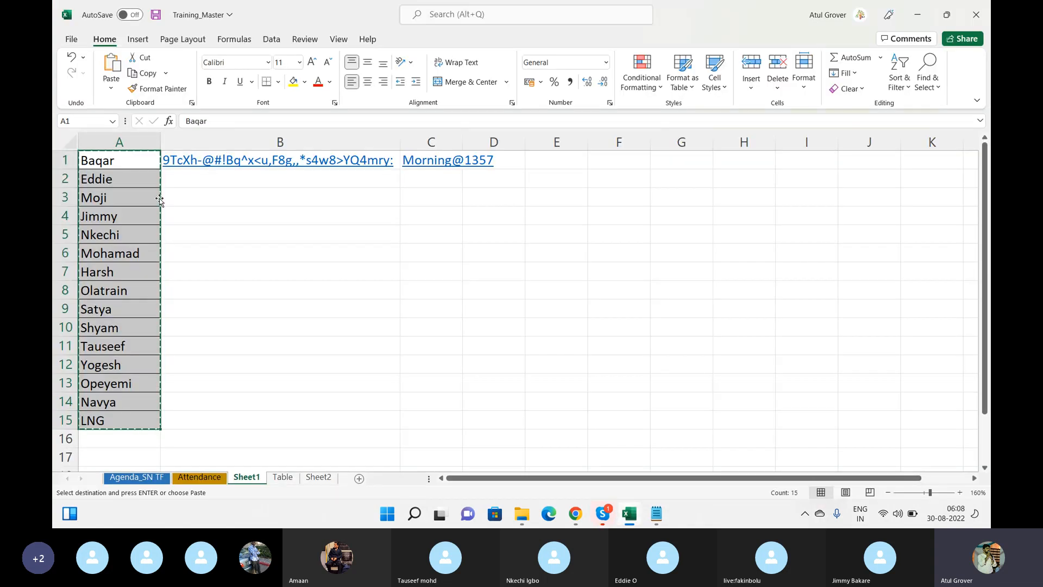
click(113, 156)
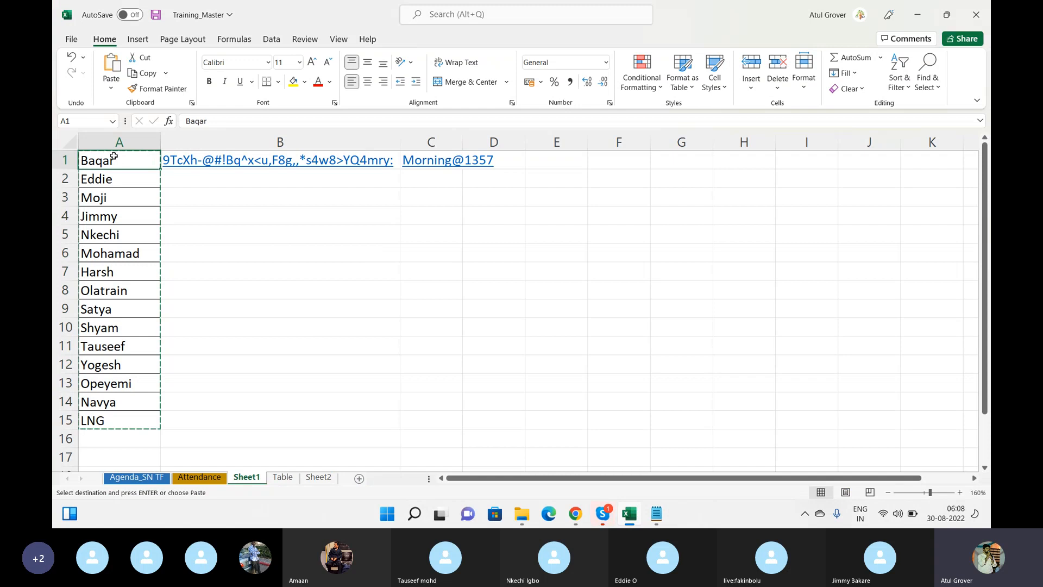
key(alt+Tab)
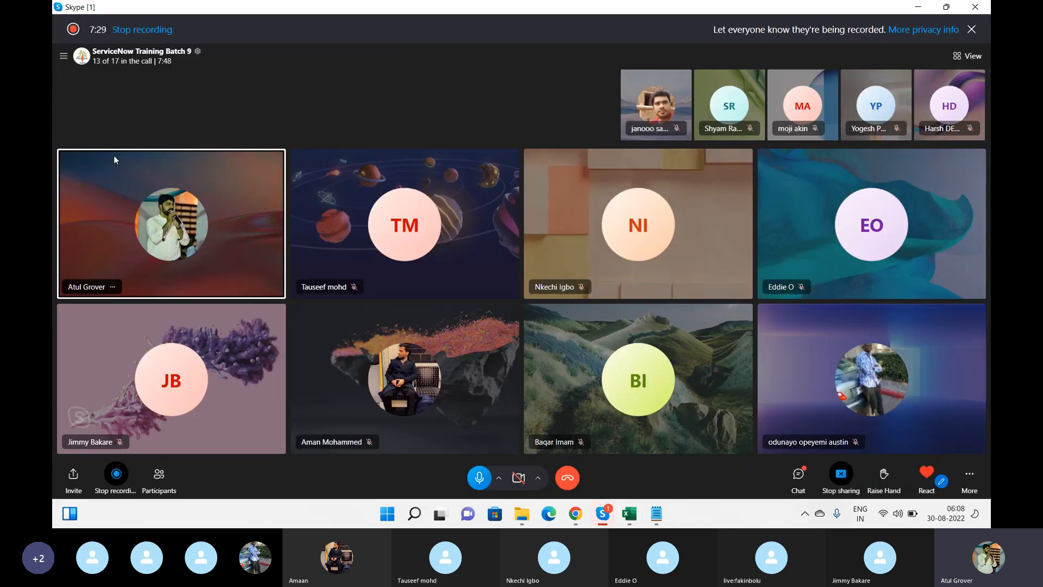
key(alt+Tab)
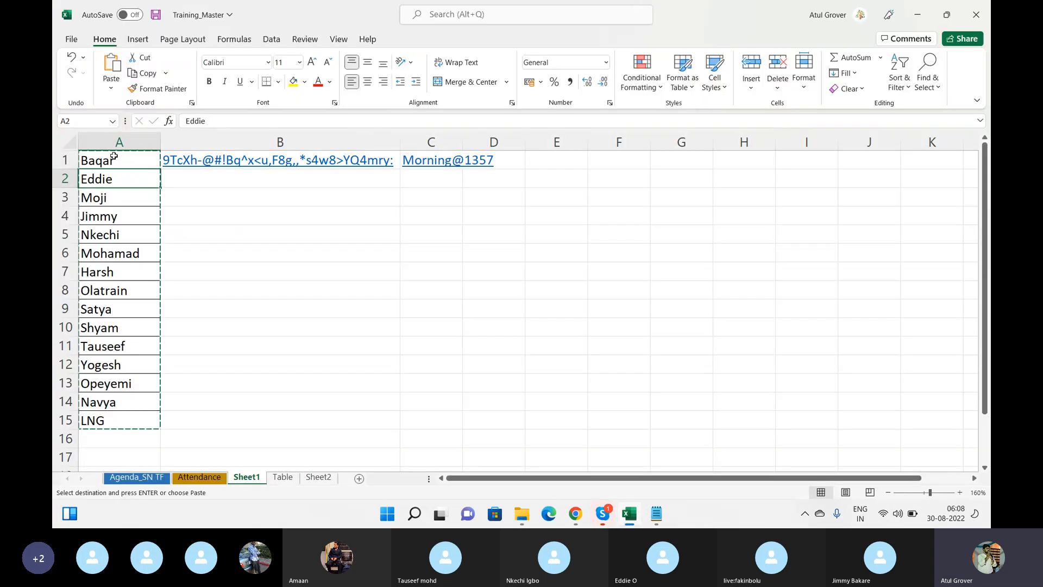
key(Down)
key(Down)
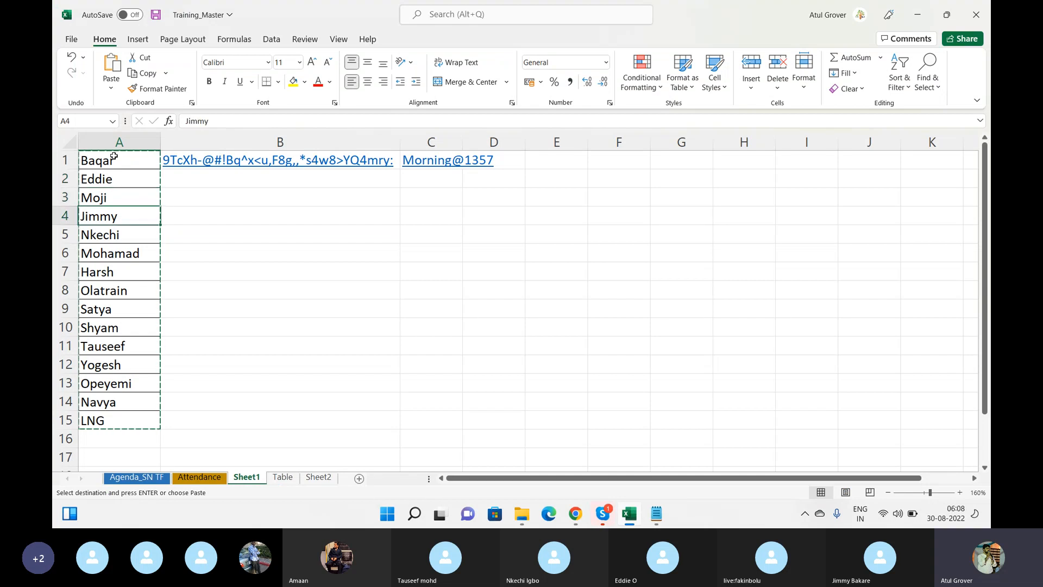
key(Down)
key(Down)
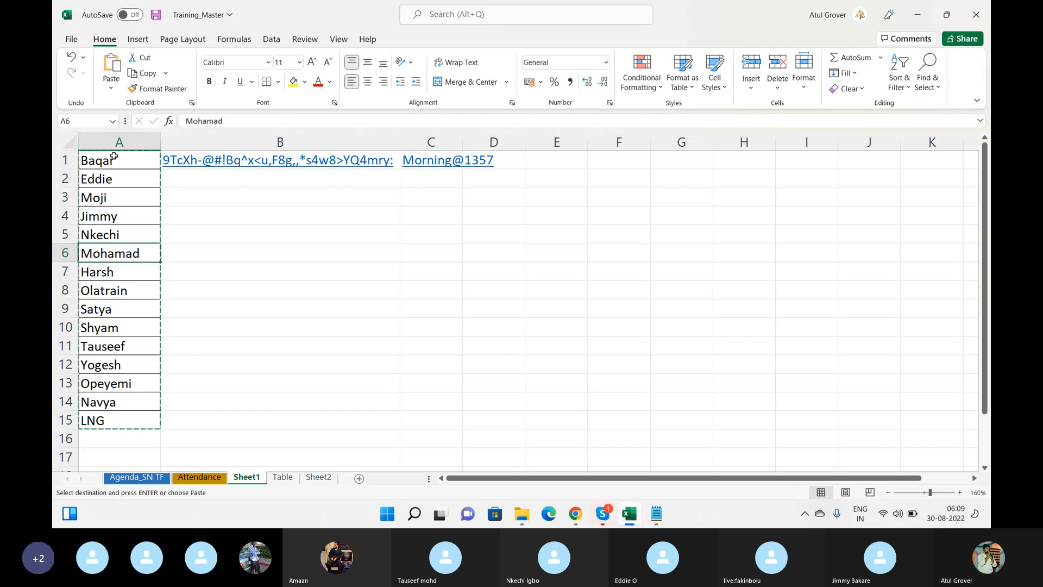
key(Down)
key(Down)
key(Down)
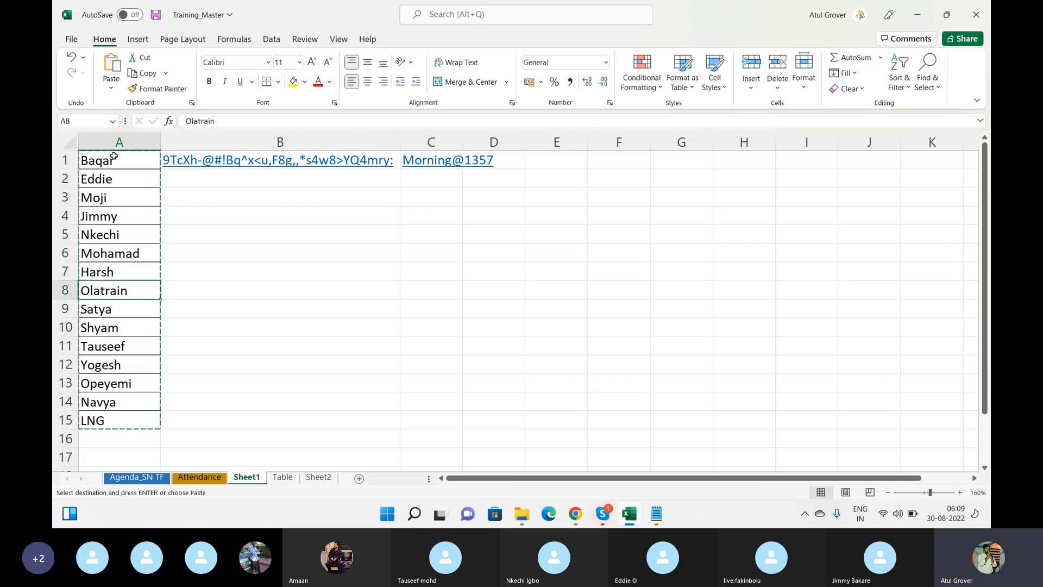
key(Down)
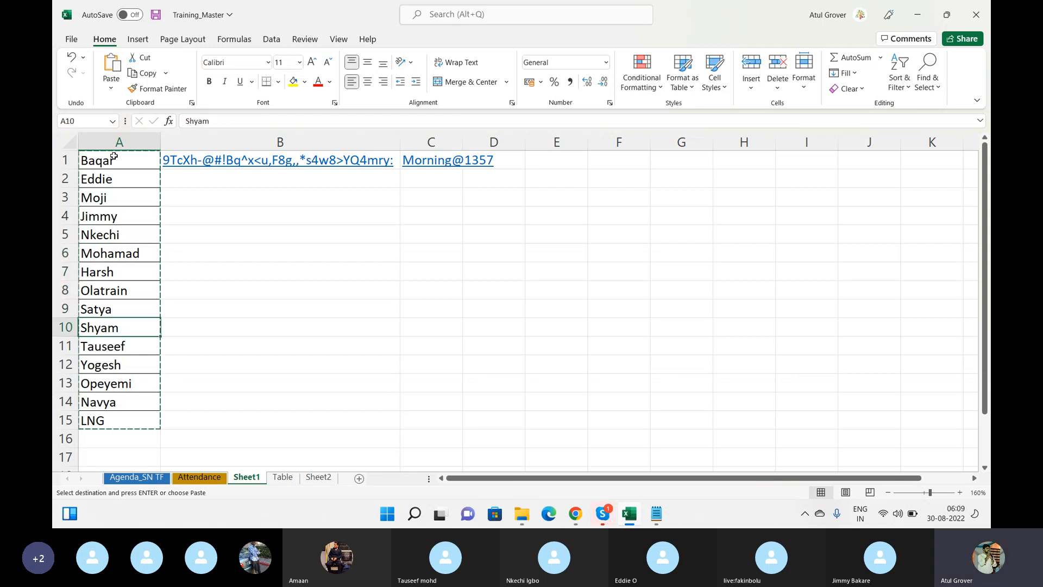
key(Down)
key(Down)
key(Down)
key(Down)
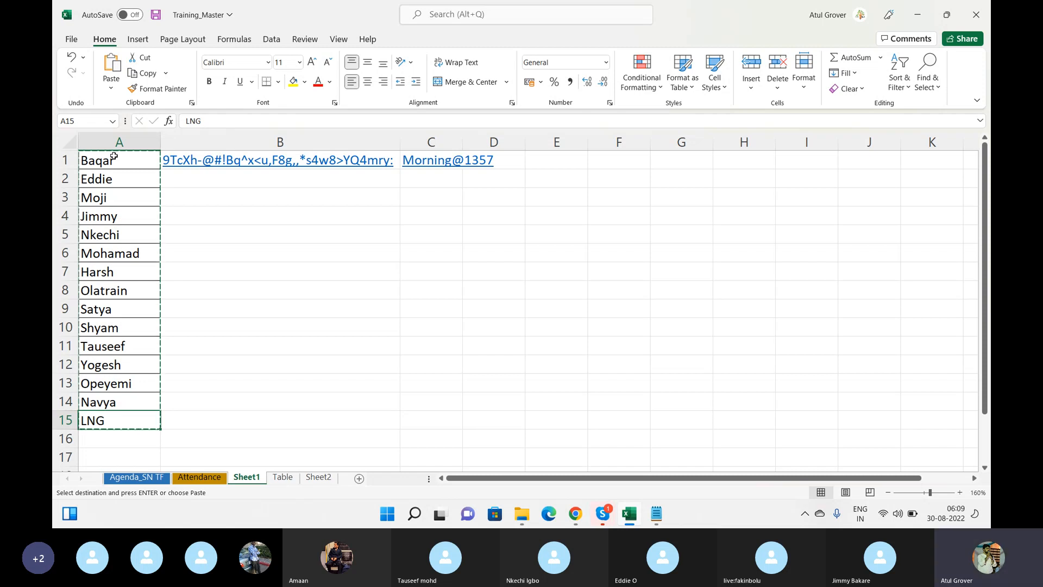
Enter 'batch 9' in cell C3
click(427, 202)
text(batch 9)
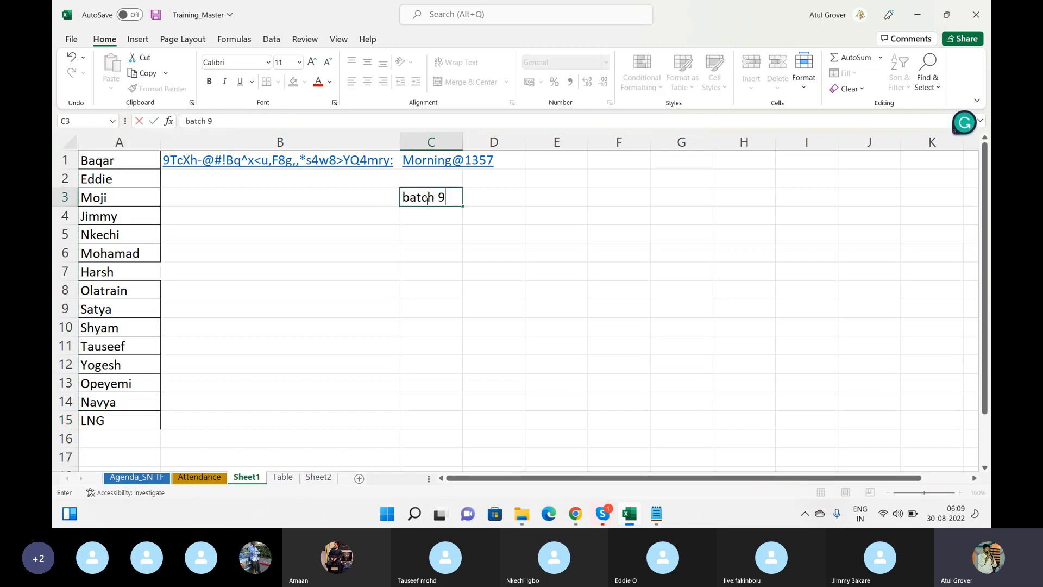
key(Return)
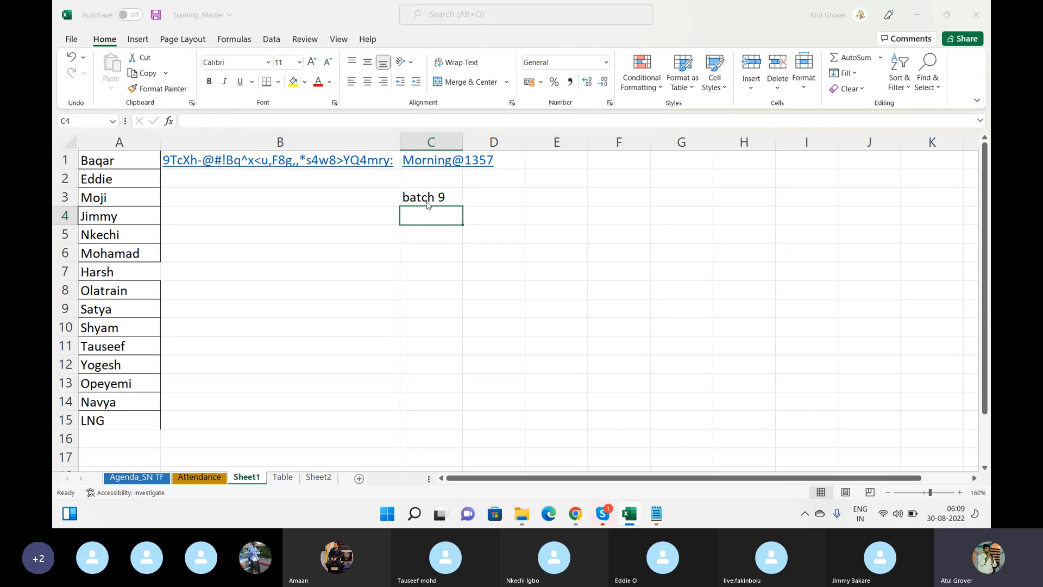
key(alt+Tab)
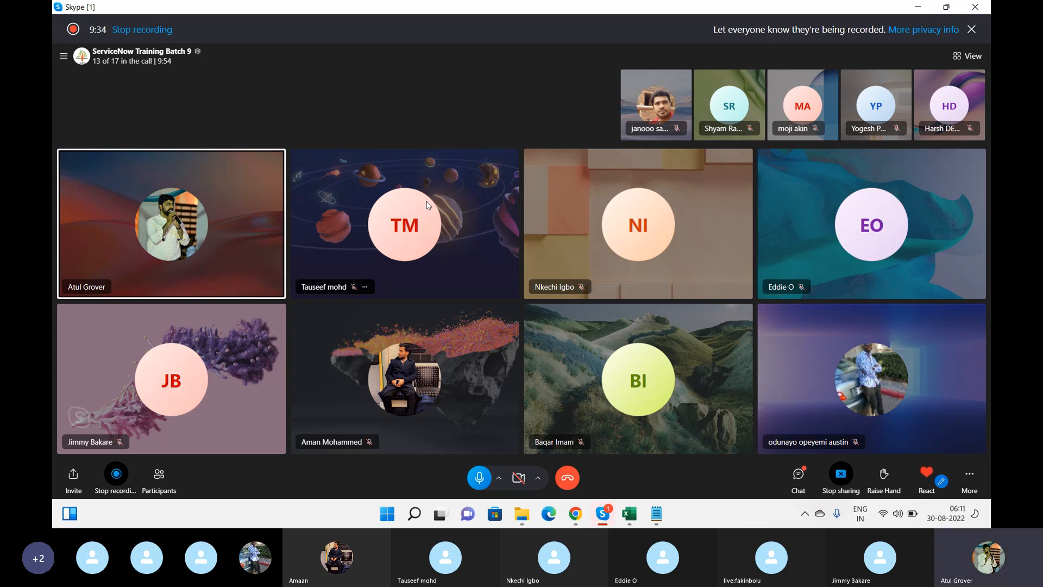
Switch from the Skype call back to the ServiceNow window in Chrome
key(alt+Tab)
key(alt+Tab)
key(alt+Tab)
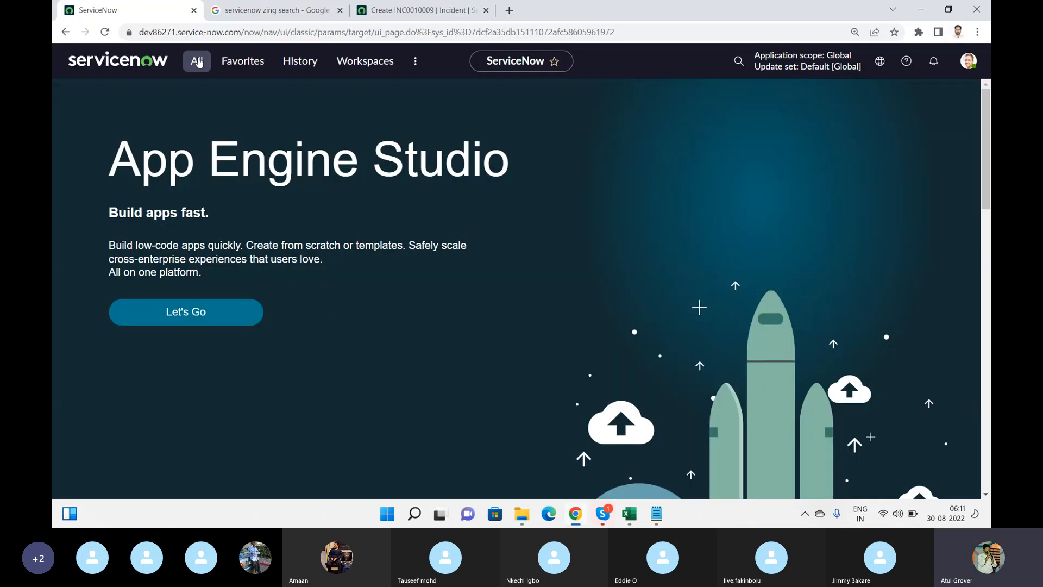
Filter the navigator for 'user a' and open User Administration > Roles, showing 423 roles
click(198, 60)
text(user a)
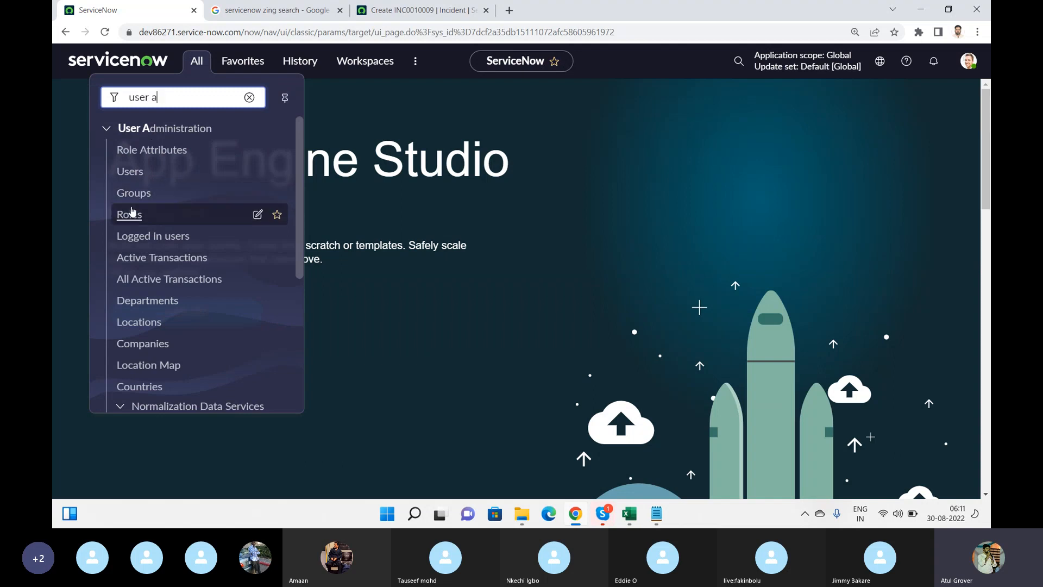
click(131, 212)
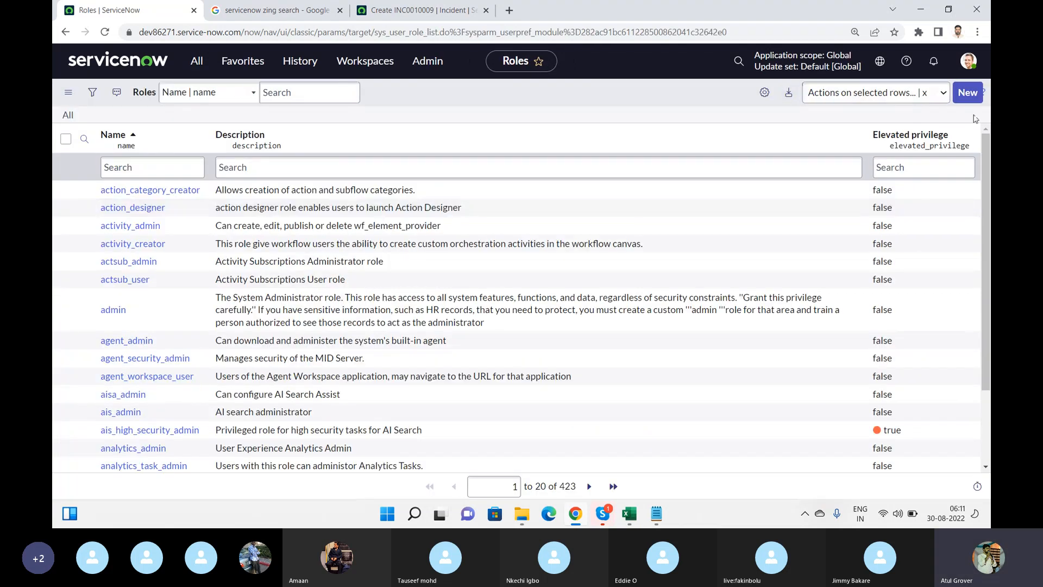
scroll(986, 166, down, 2)
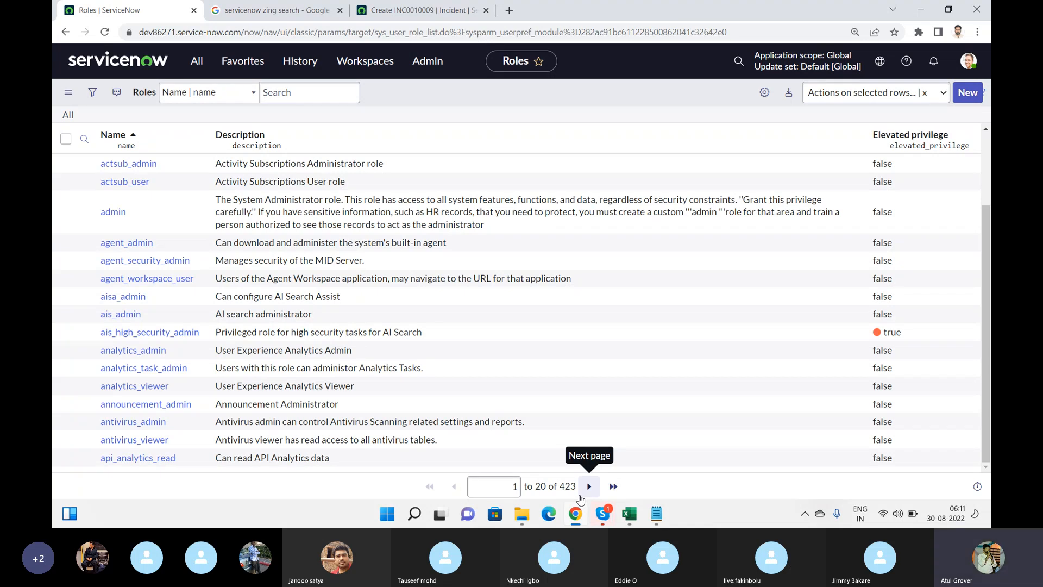
Start a new Role record, check the trainee names in Excel cells A4 and A5, and return to the form
click(968, 93)
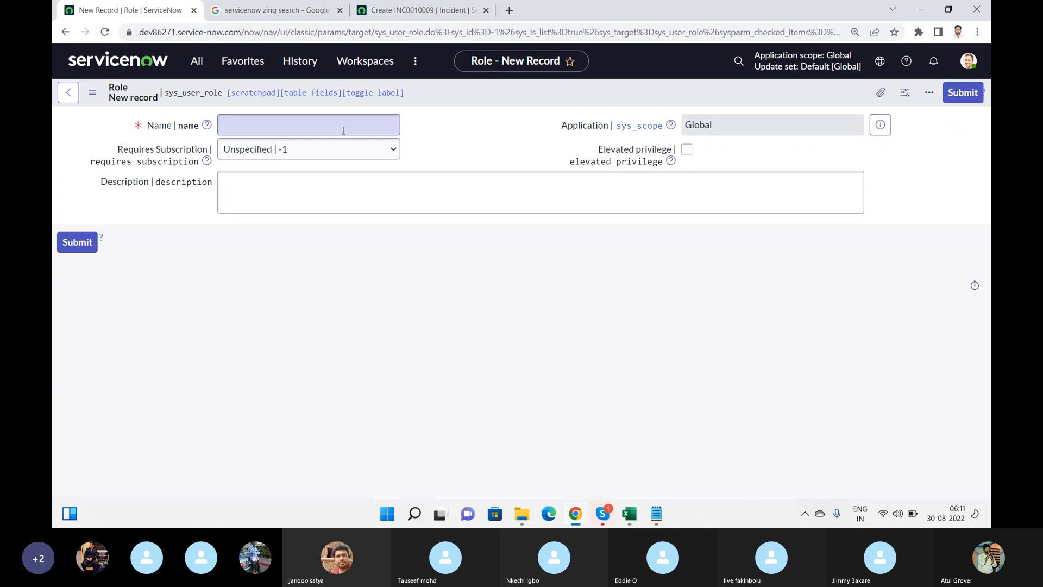
click(343, 128)
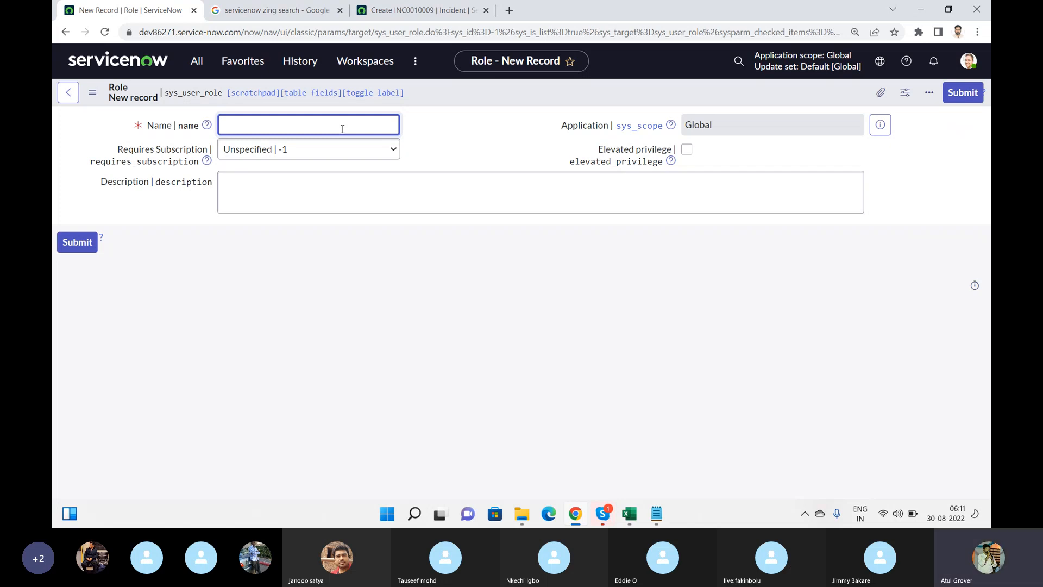
click(629, 513)
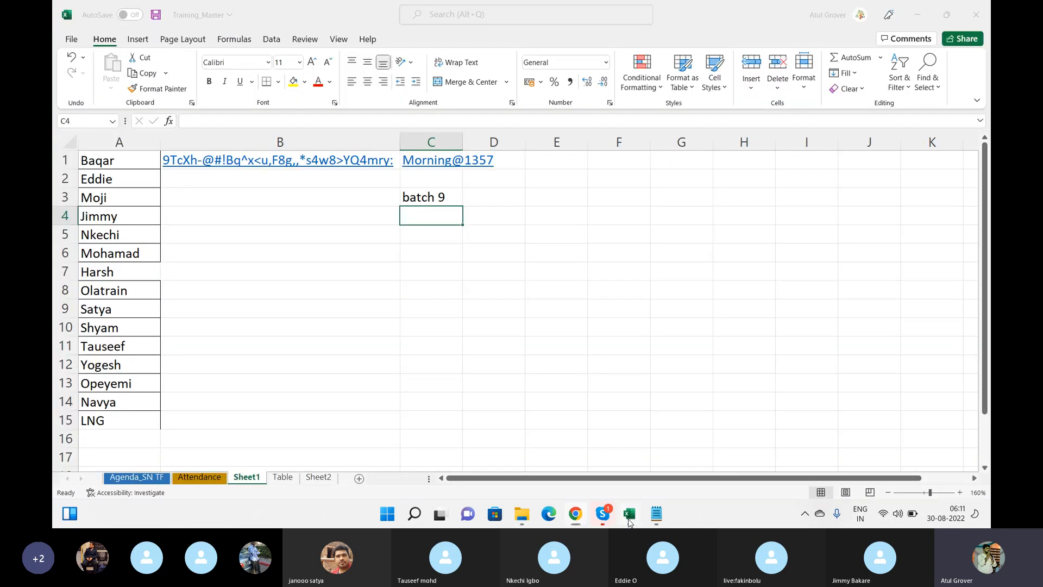
click(108, 213)
click(126, 230)
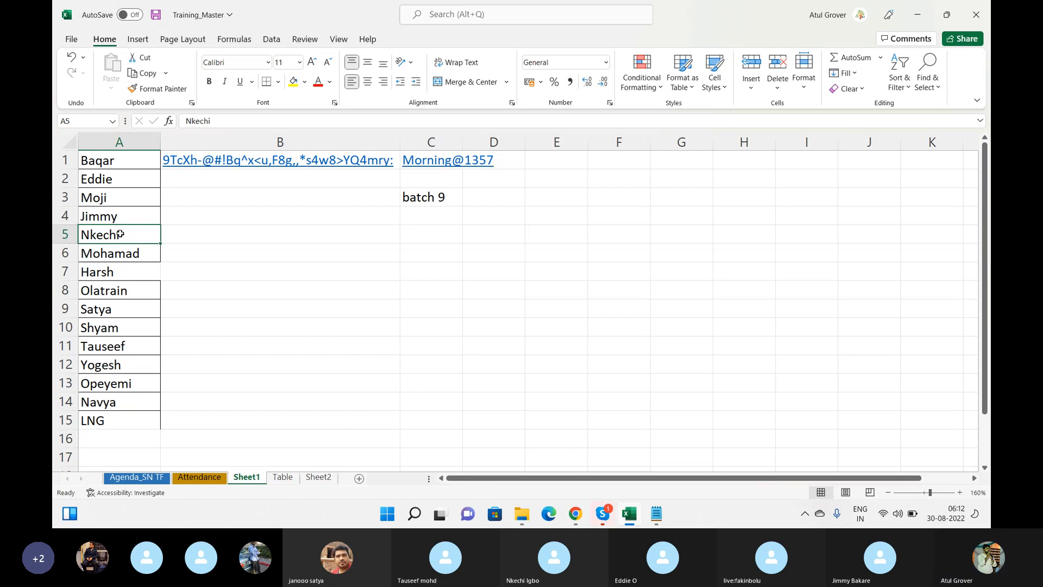
key(alt+Tab)
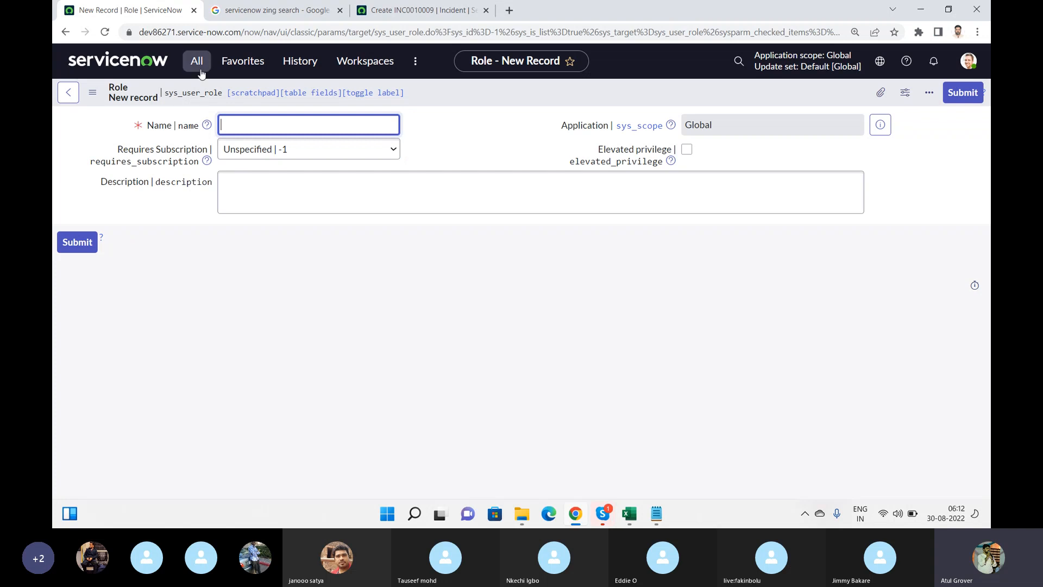
Open User Administration > Users in a second tab and start a new User record
click(199, 70)
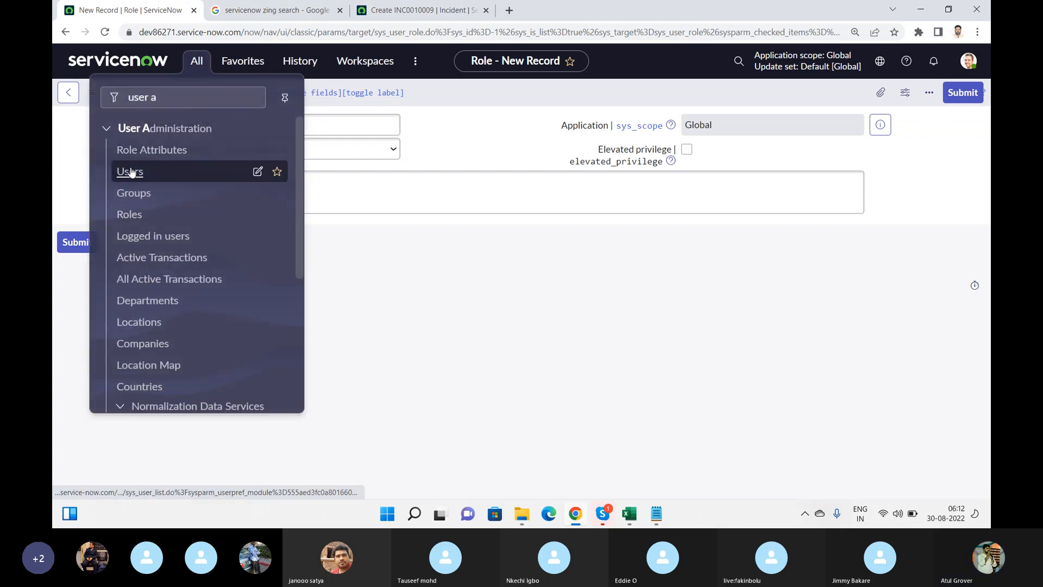
middle_click(131, 172)
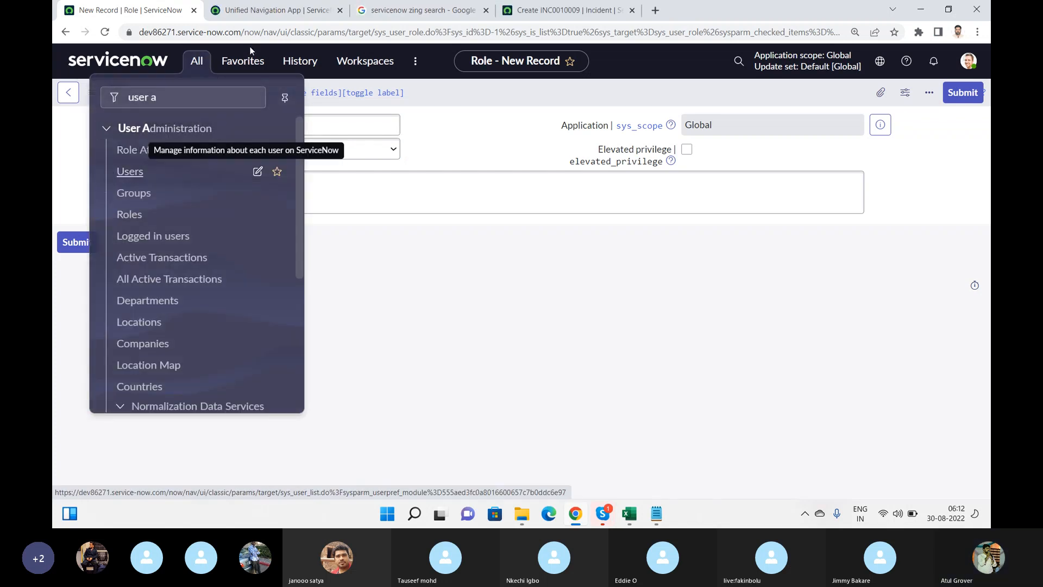
click(275, 10)
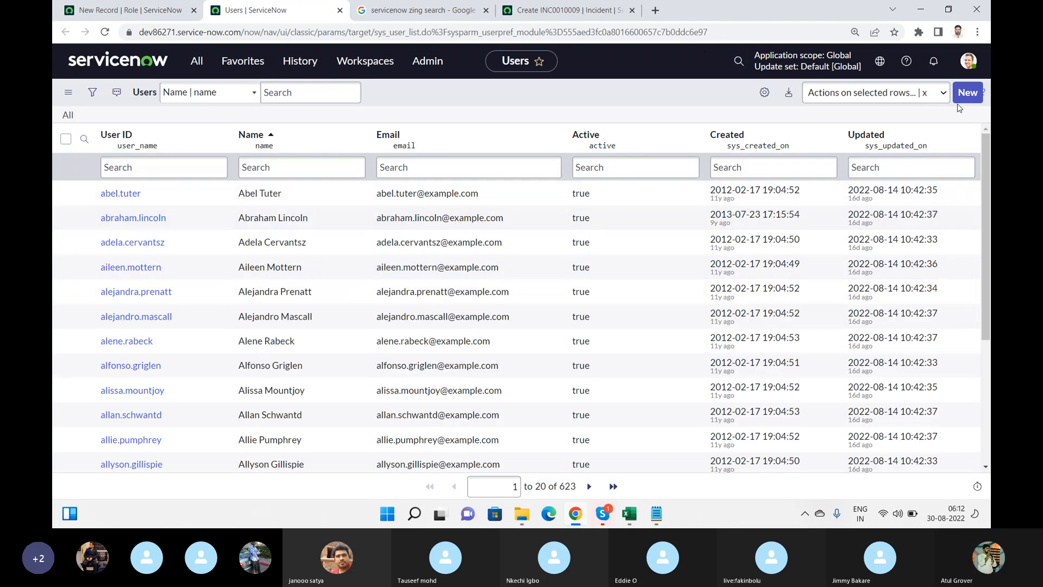
click(968, 92)
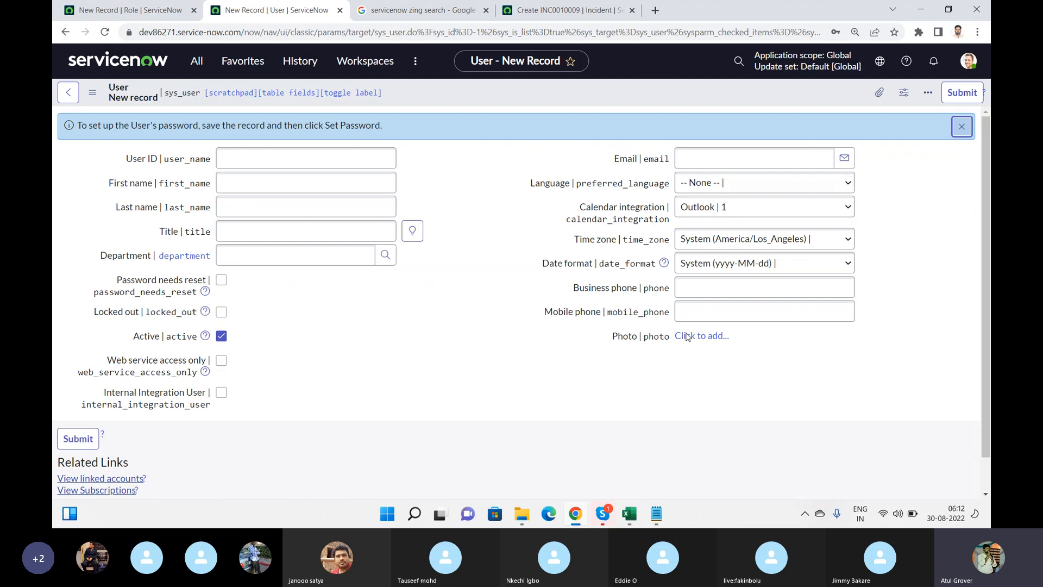
Look over the new user's Email, Department and Time zone fields without entering anything
click(709, 157)
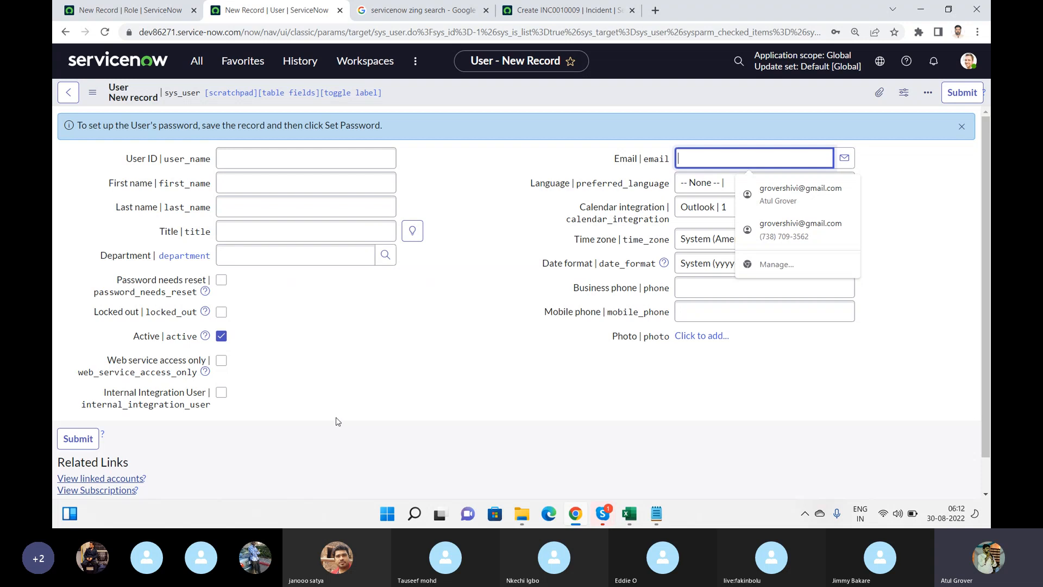
click(234, 258)
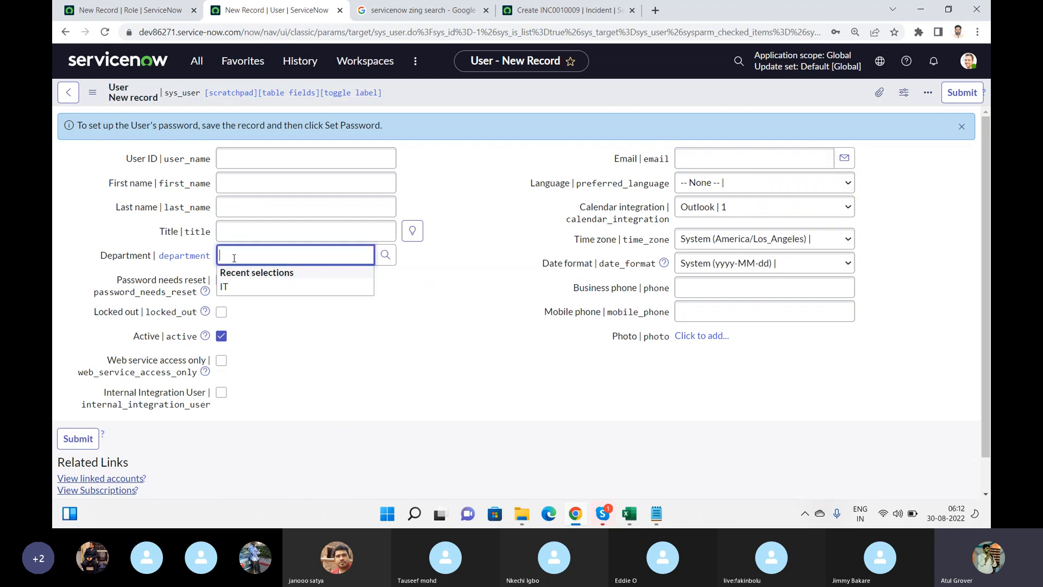
click(516, 308)
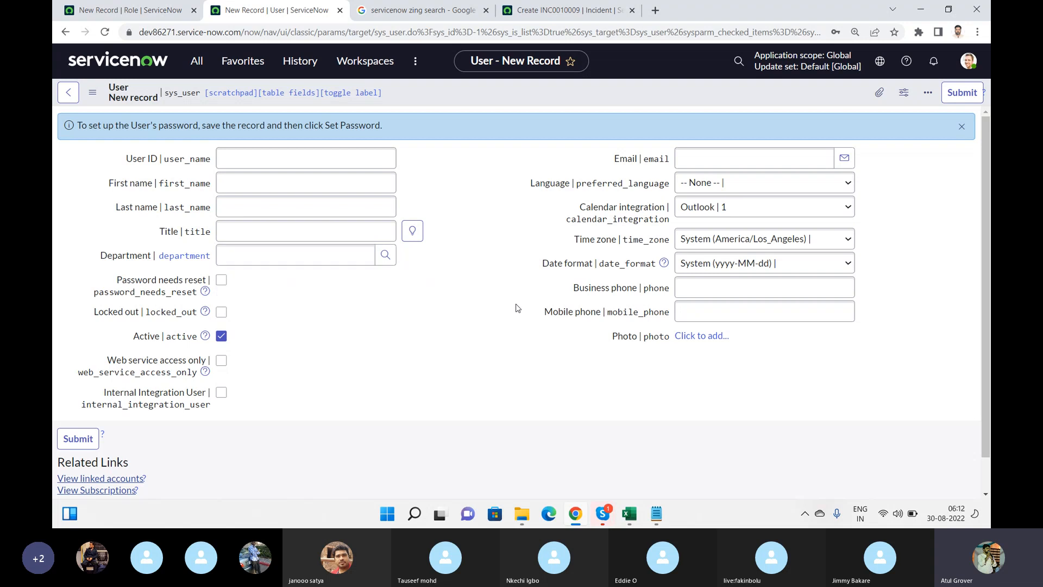
click(751, 241)
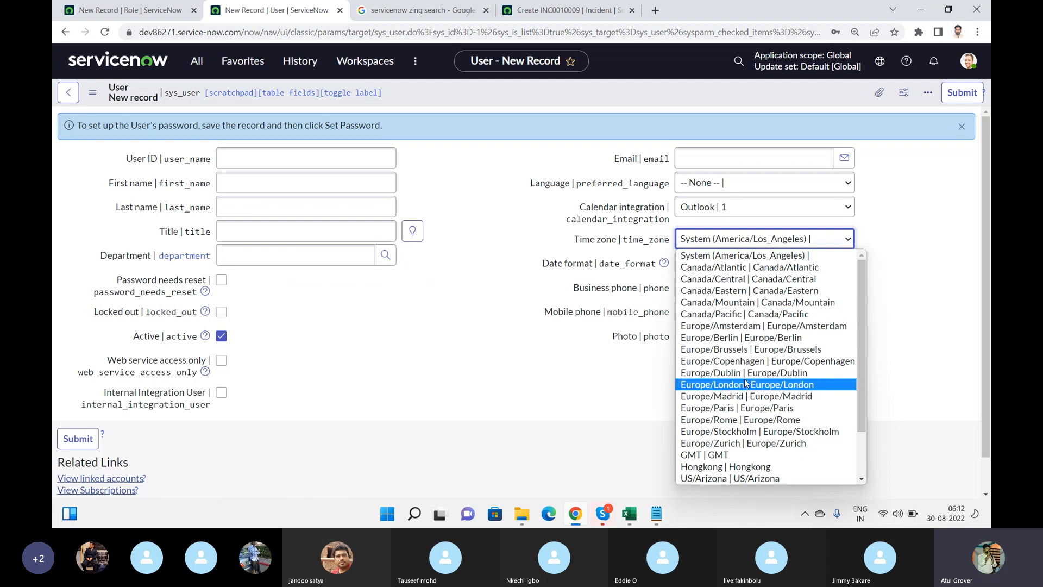
click(488, 219)
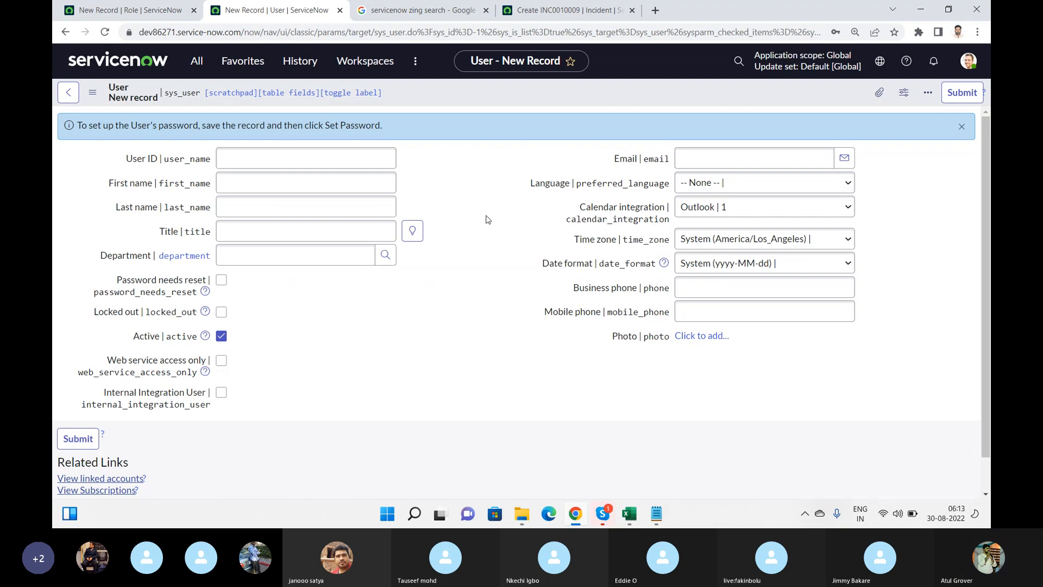
In Excel, check trainee names Mohamad (A6) through Navya (A14), then return to the browser
click(627, 514)
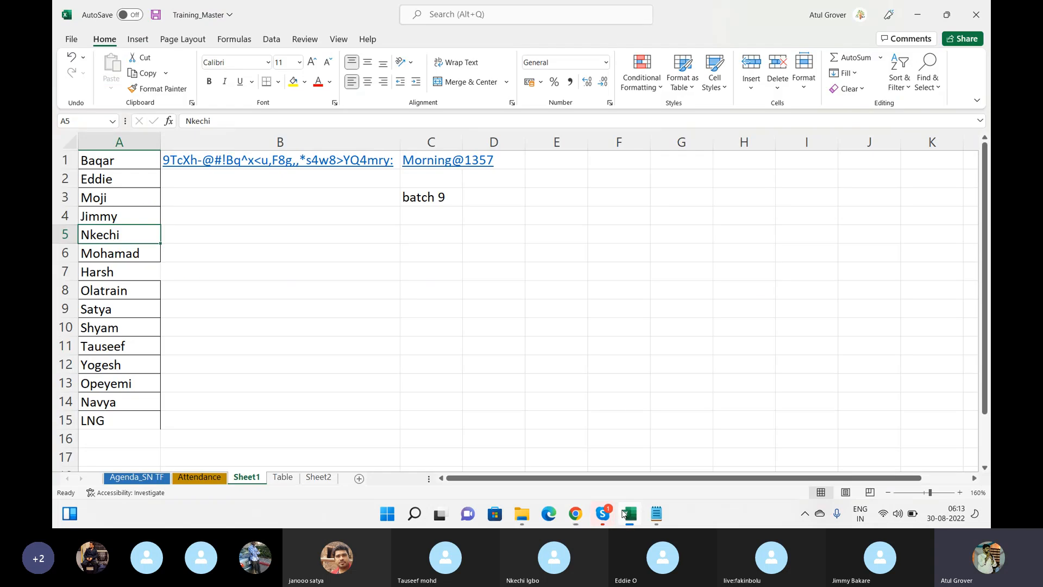
click(144, 251)
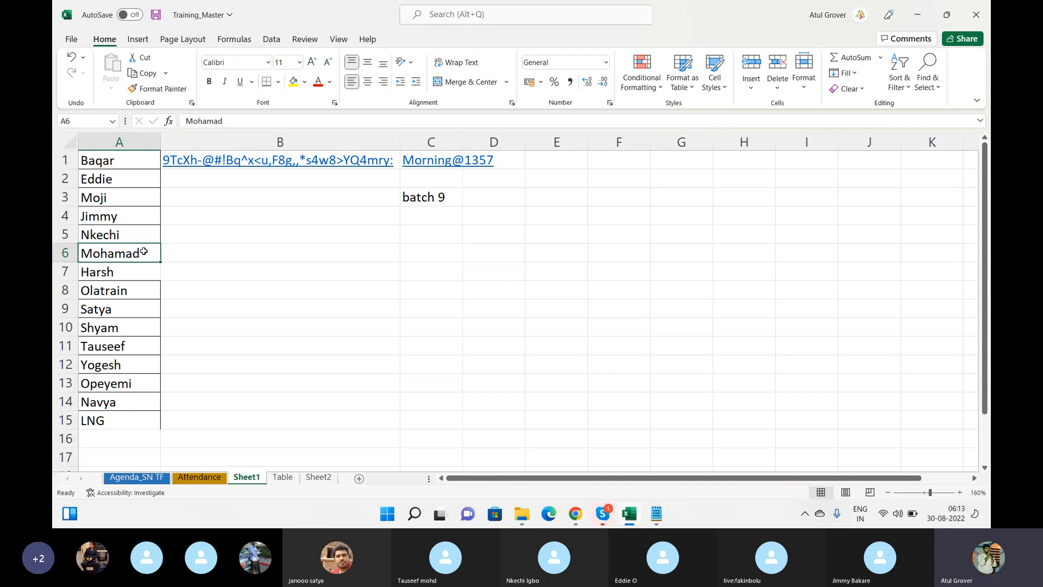
click(113, 402)
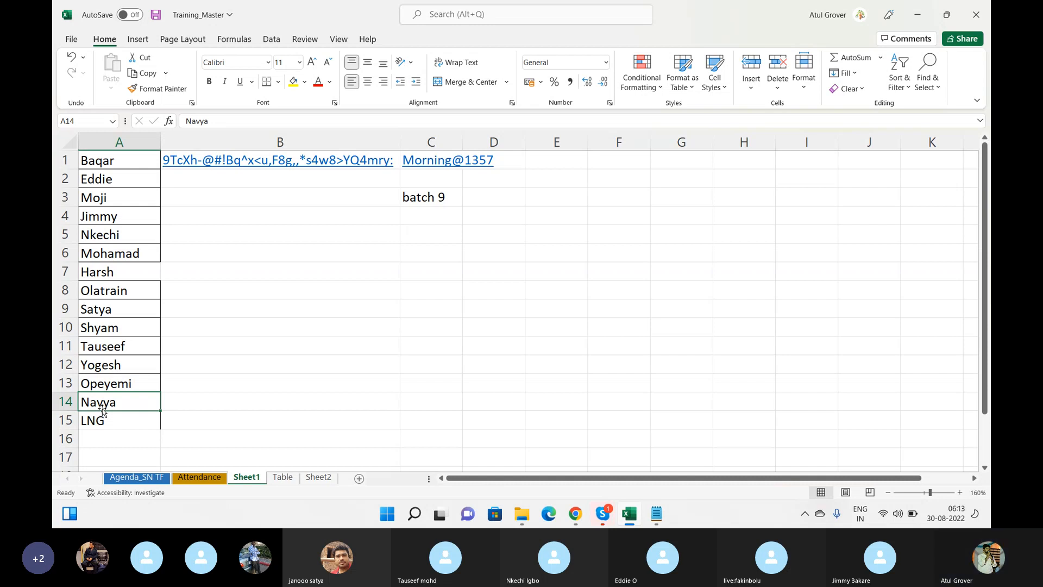
key(alt+Tab)
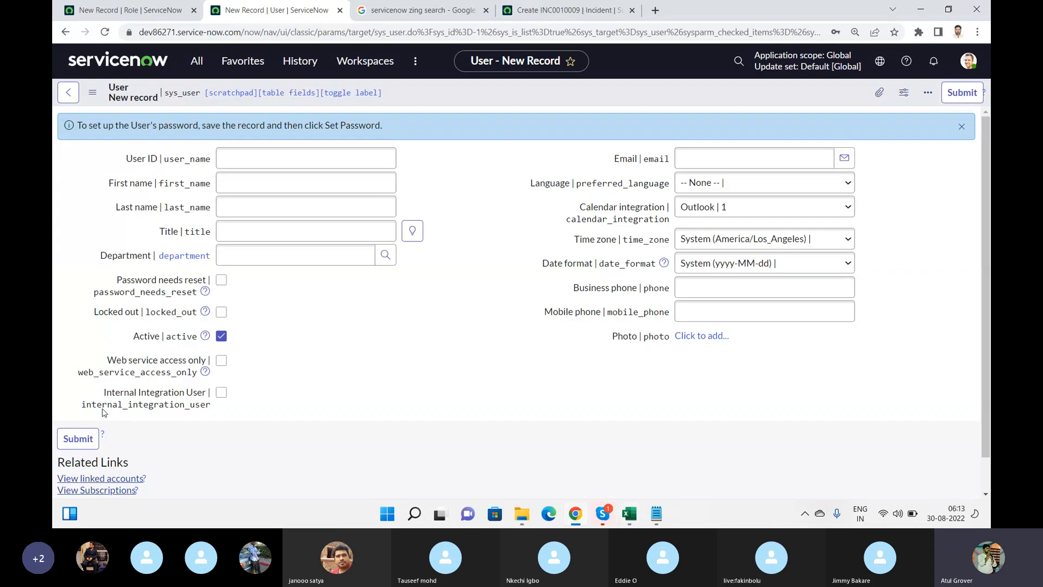
Save role 'LNG' with Elevated privilege ticked and Requires Subscription left Unspecified
click(135, 13)
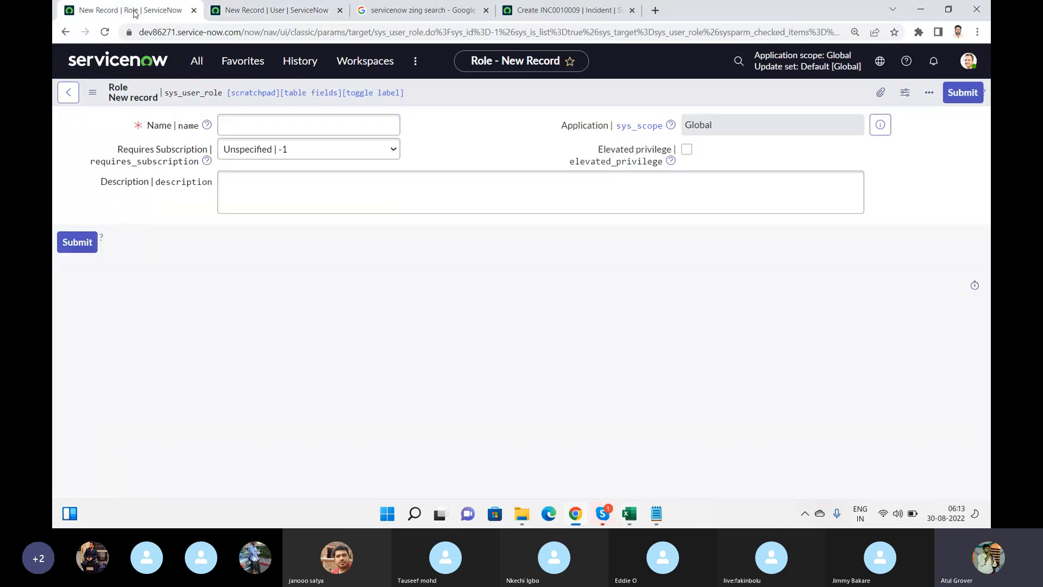
click(368, 132)
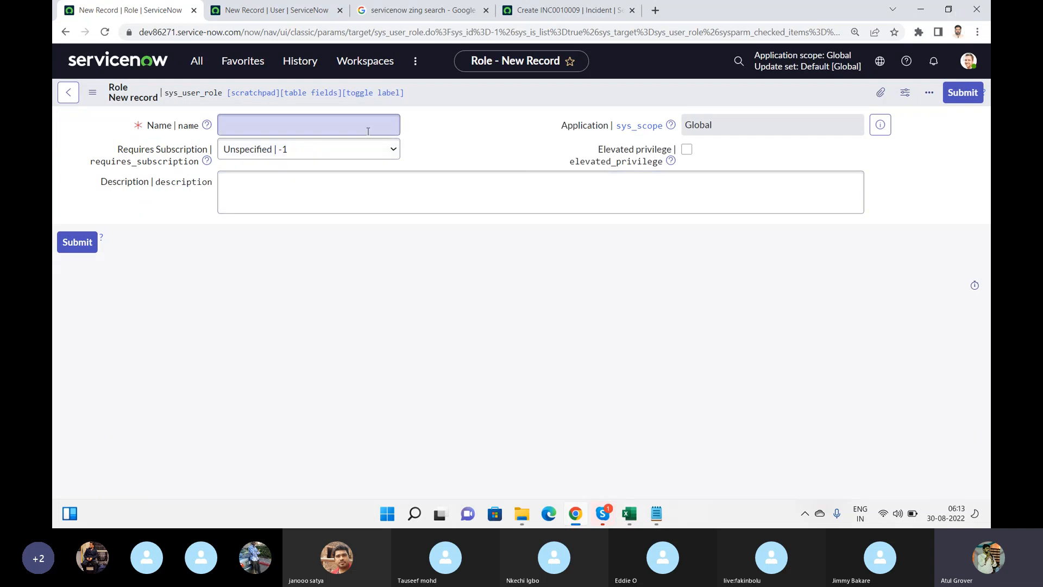
text(LN)
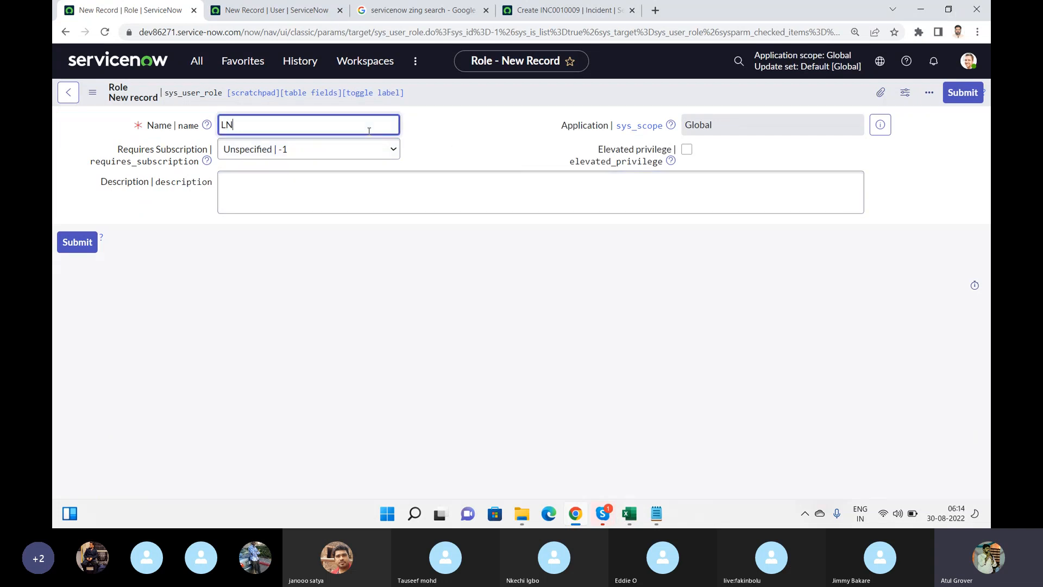
text(G)
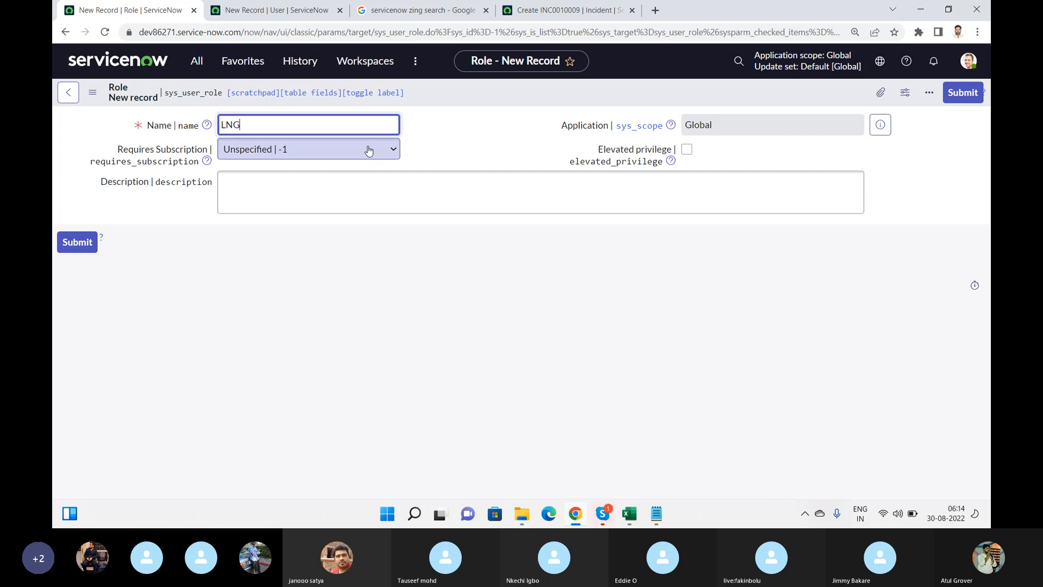
click(368, 150)
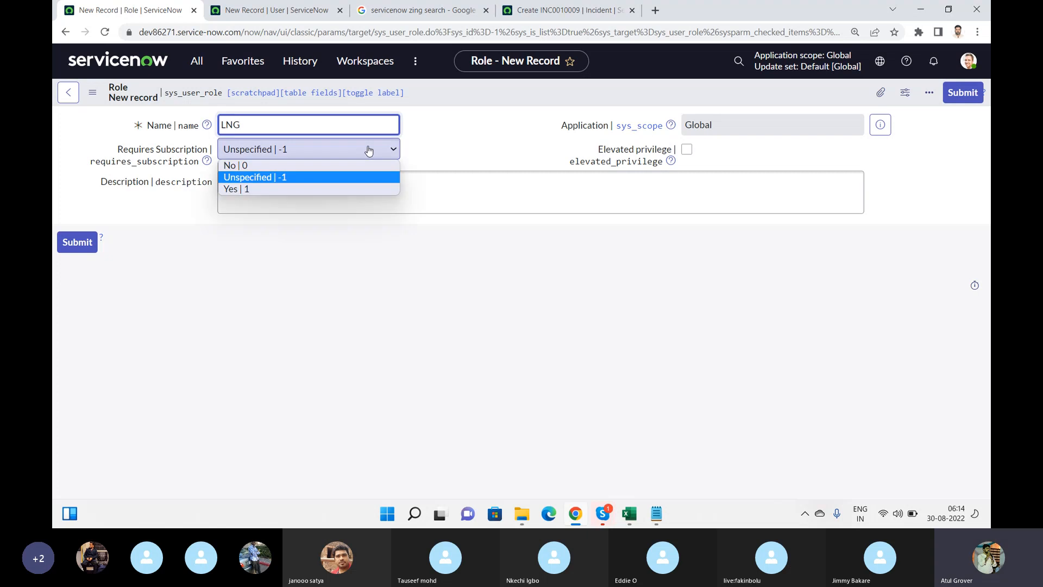
click(344, 174)
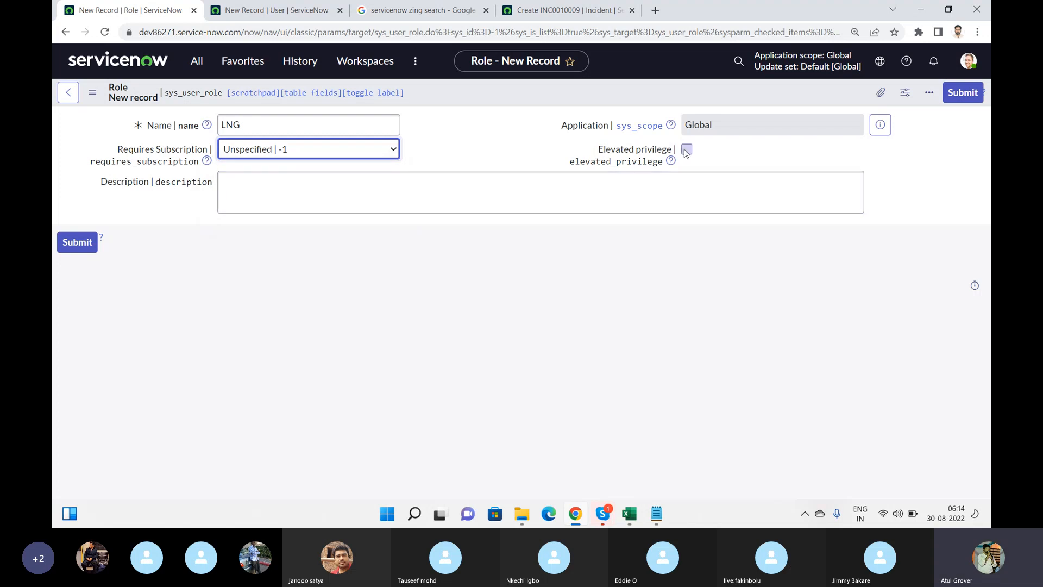
click(687, 150)
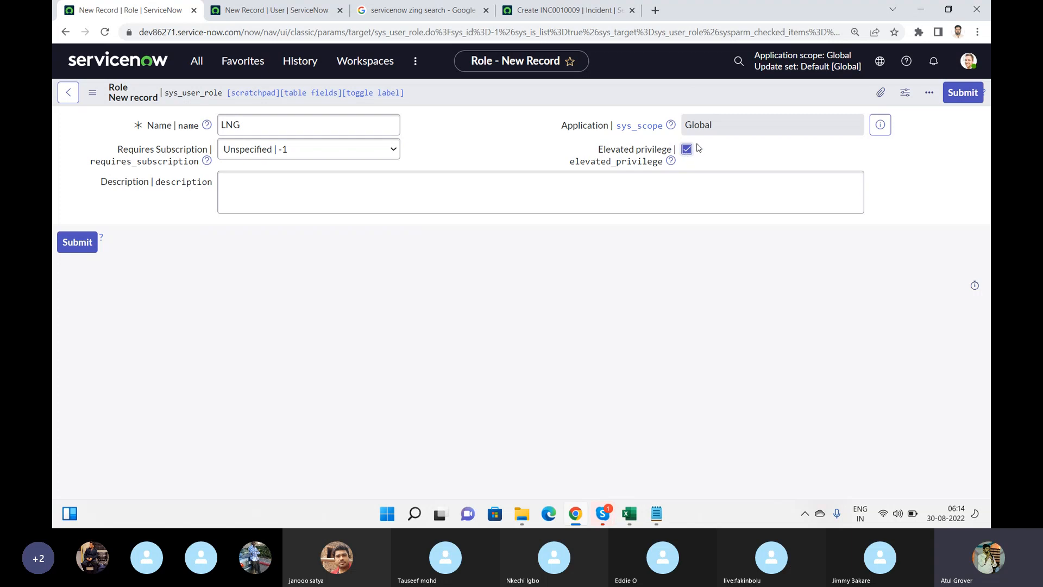
right_click(683, 85)
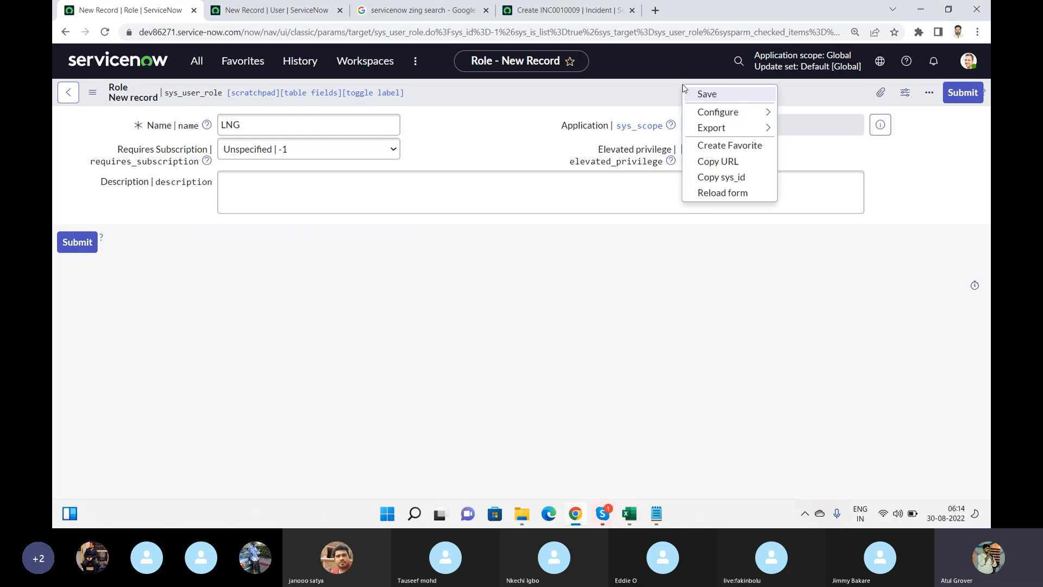
click(696, 91)
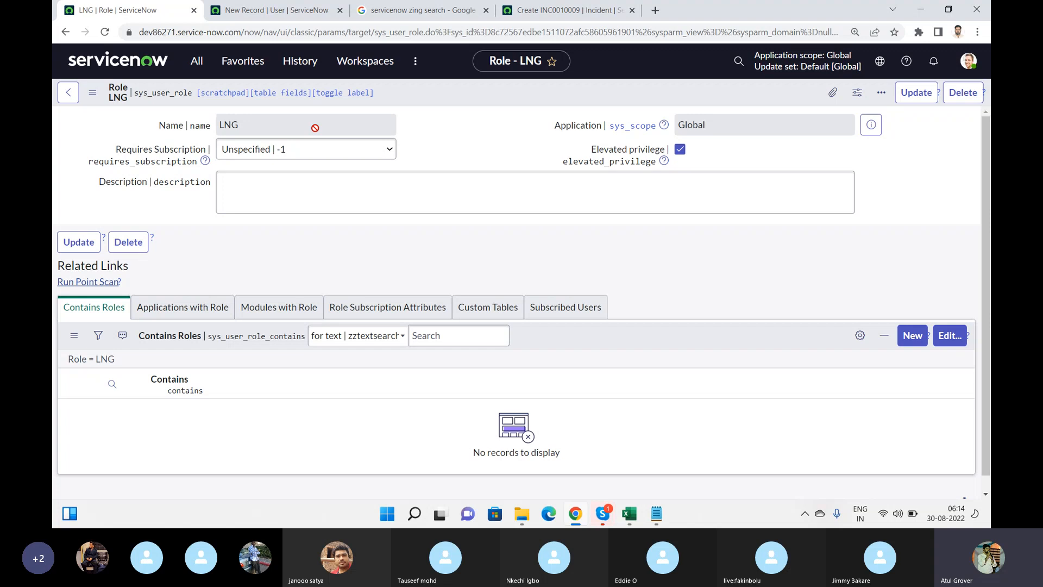
Search the role collection for 'itil', move it into LNG's Contains Roles, and save
click(945, 338)
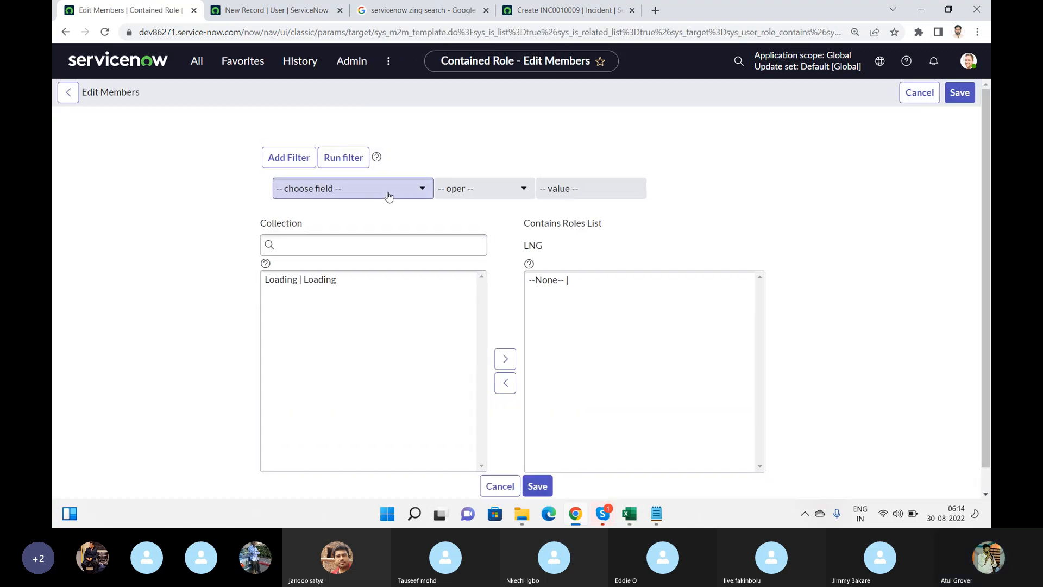
click(345, 254)
text(itil)
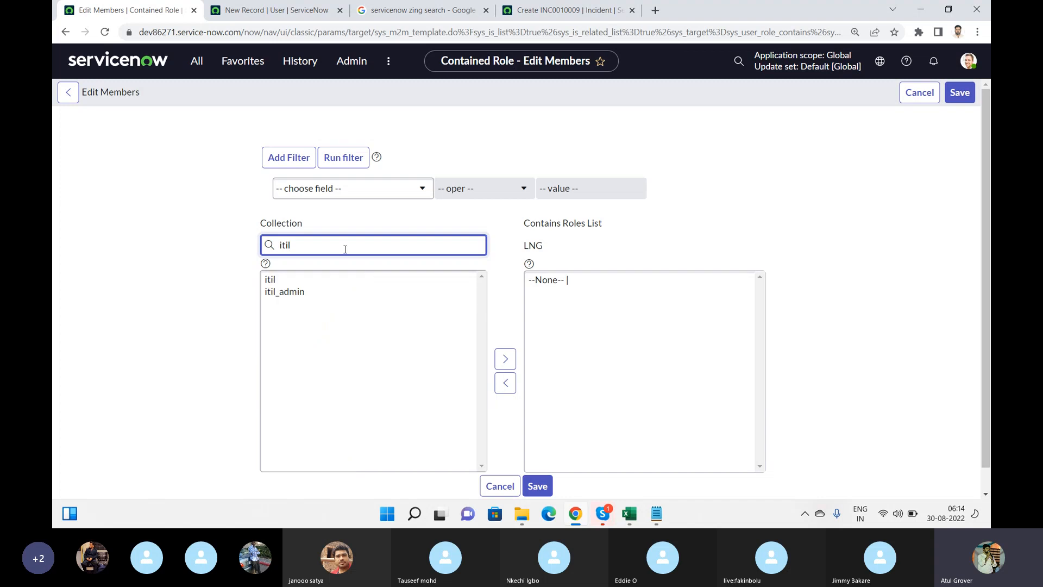
click(288, 280)
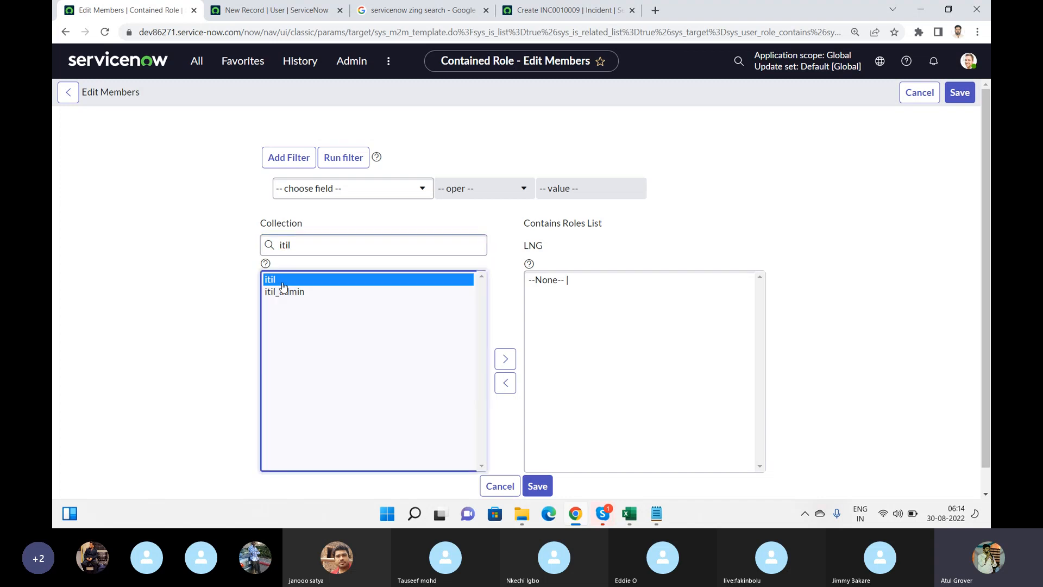
scroll(505, 331, down, 1)
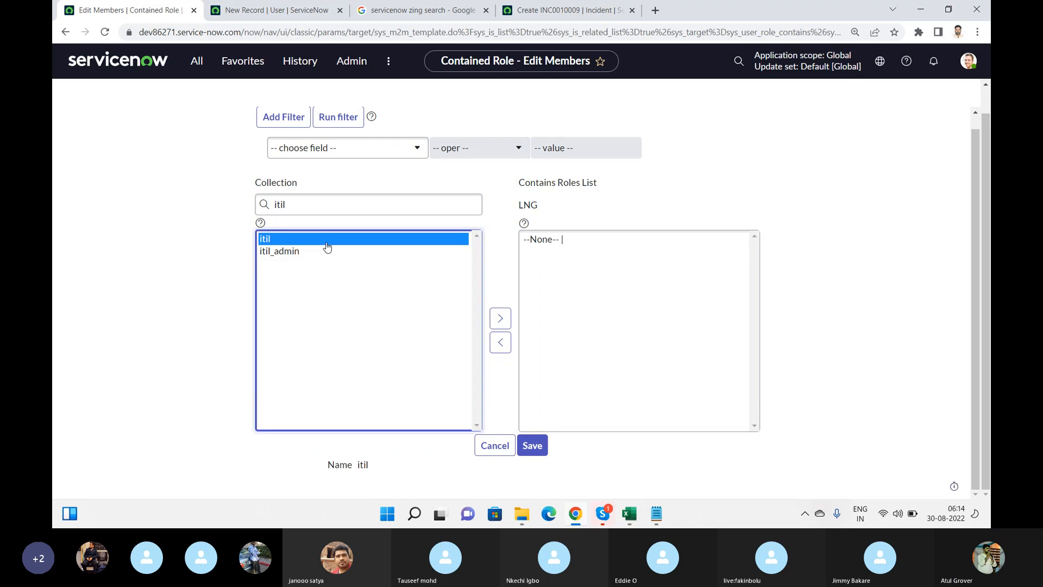
click(507, 324)
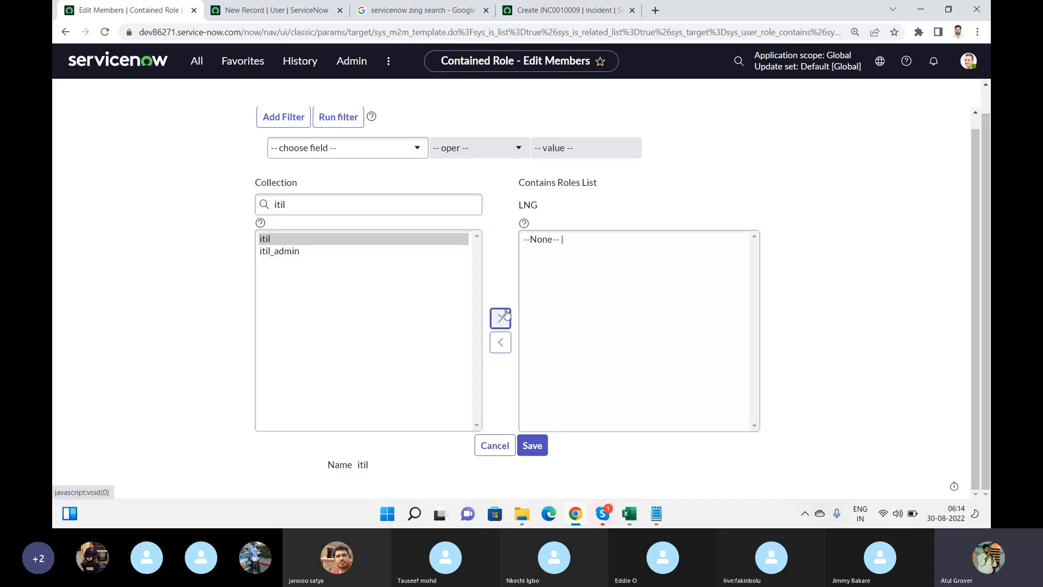
double_click(294, 240)
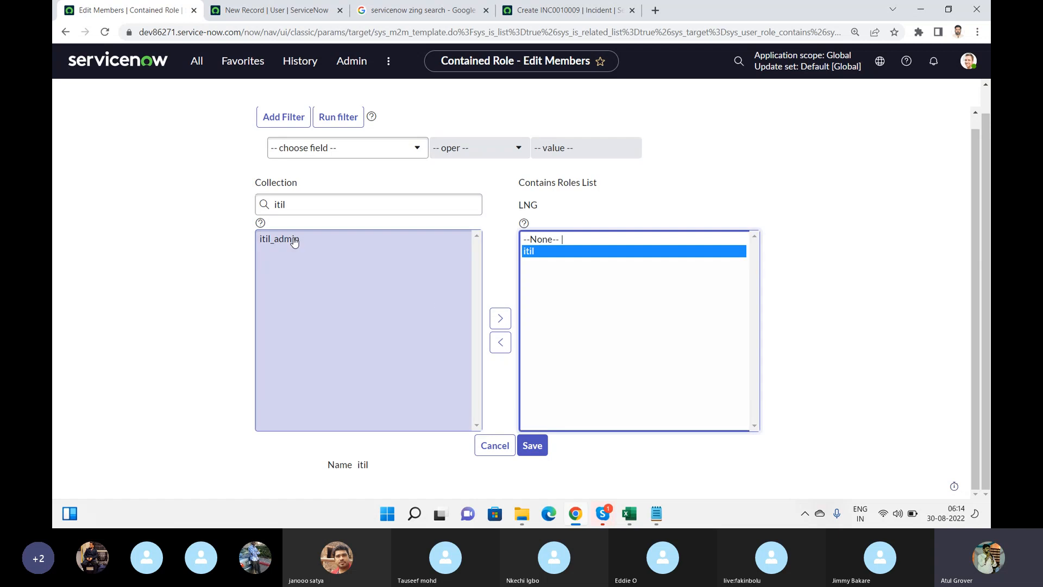
click(541, 451)
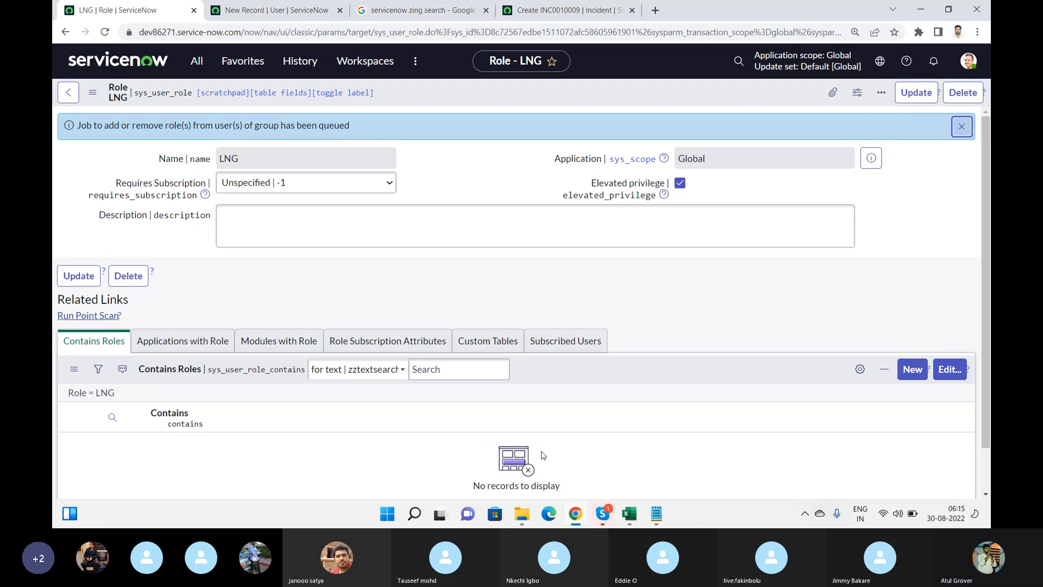
Refresh LNG's Contains Roles to confirm itil, review Applications and Modules, then update the role
right_click(585, 365)
click(620, 391)
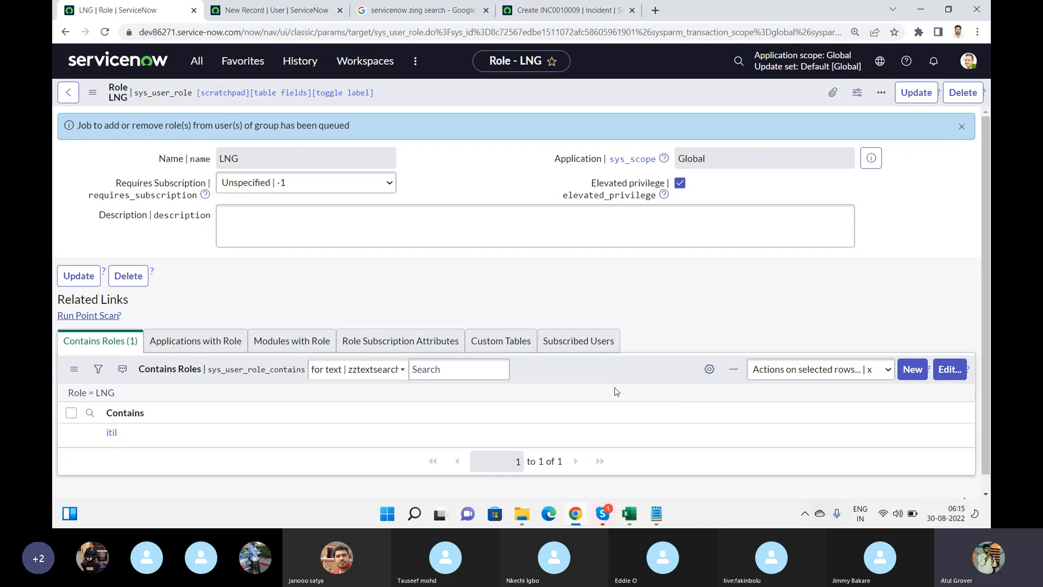
click(224, 346)
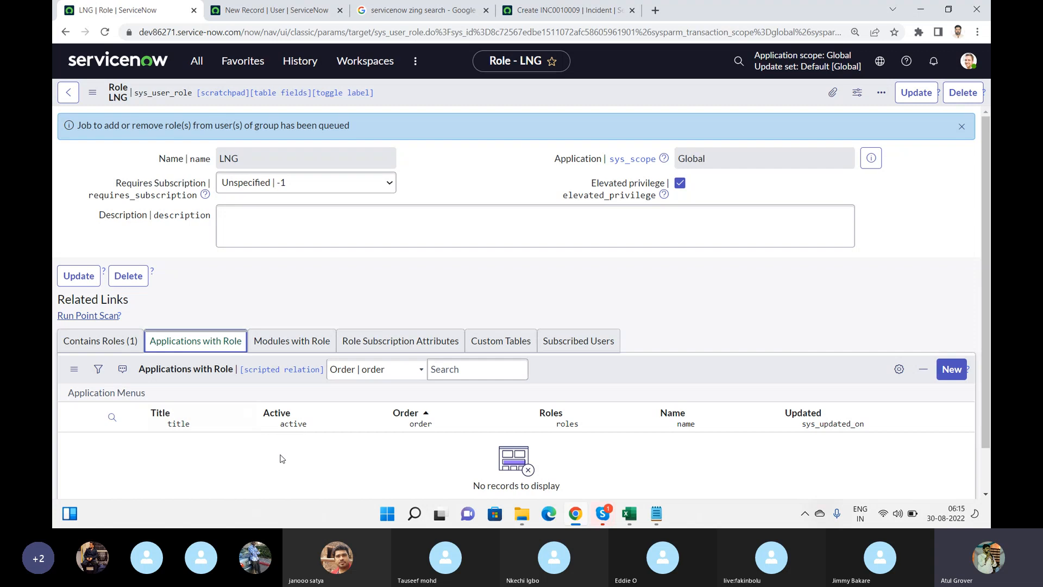
click(287, 347)
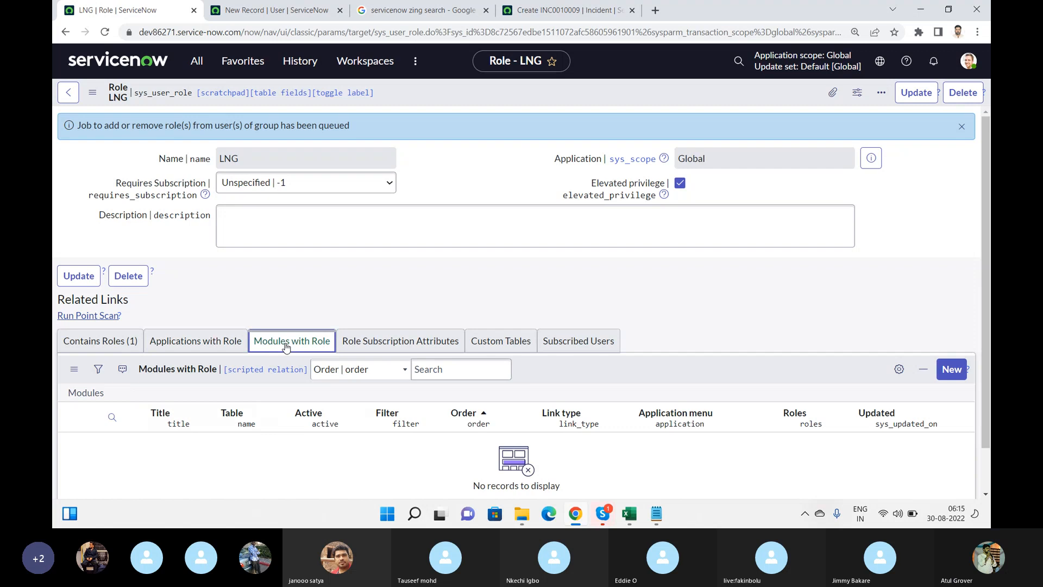
click(104, 345)
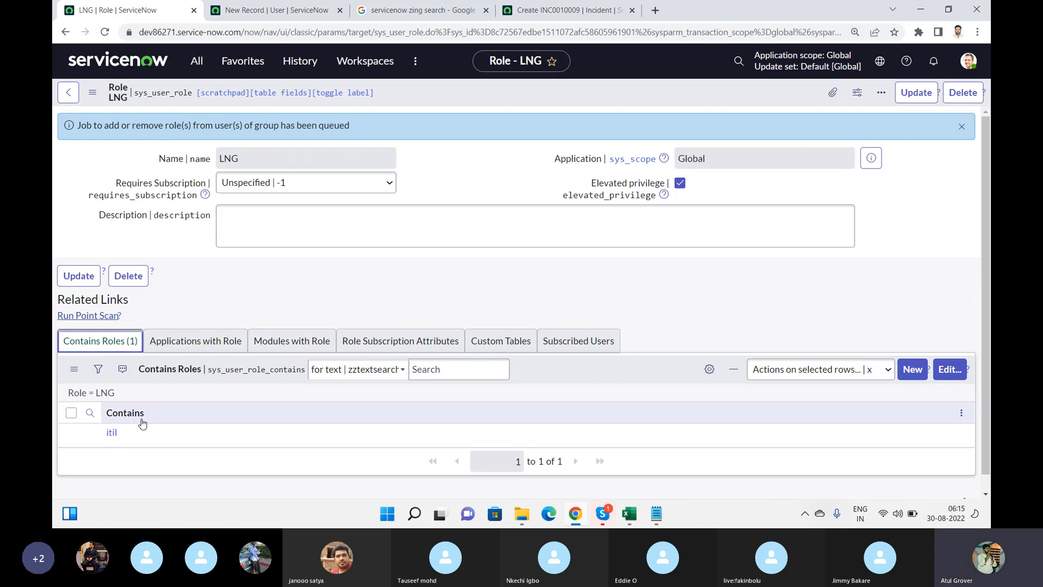
drag(134, 432, 90, 433)
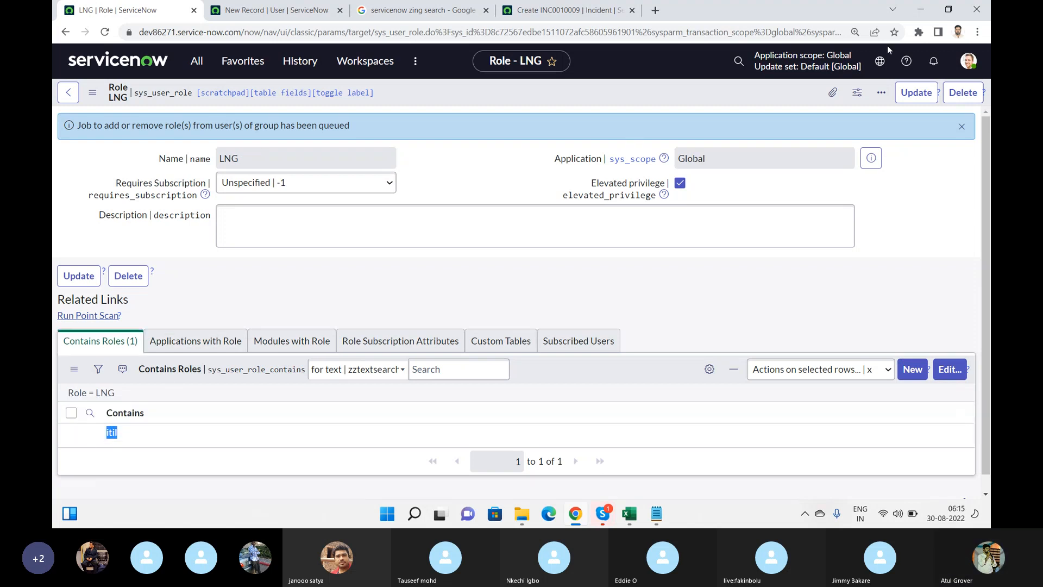
click(902, 102)
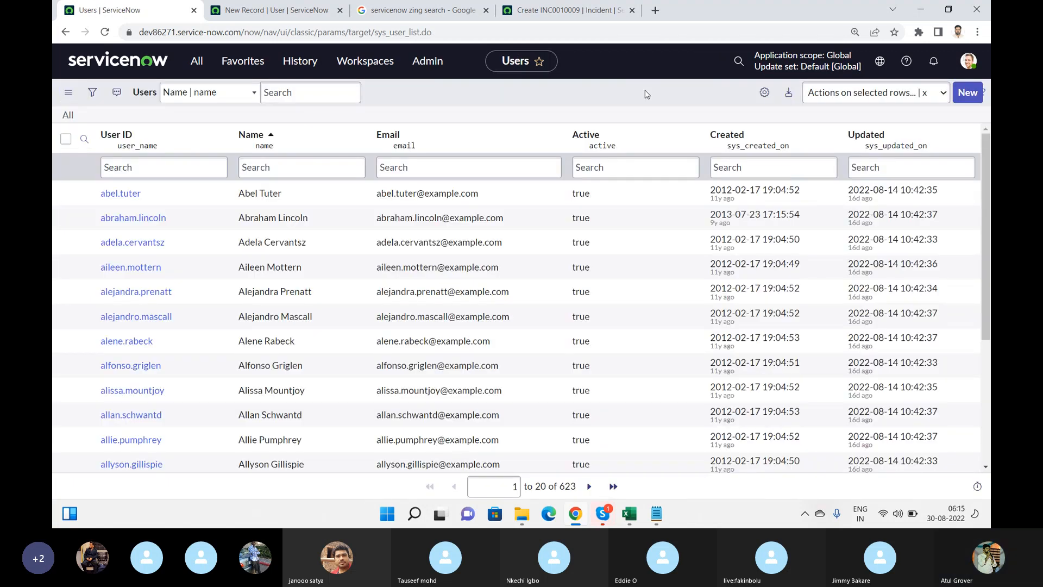
Go to User Administration > Roles and open the admin role in a new tab
click(206, 64)
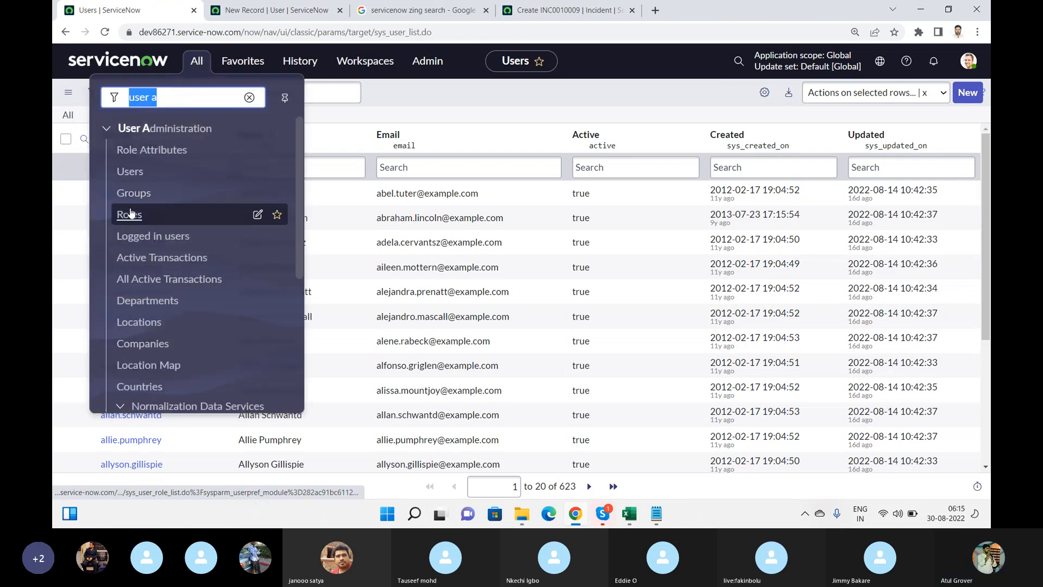
click(130, 214)
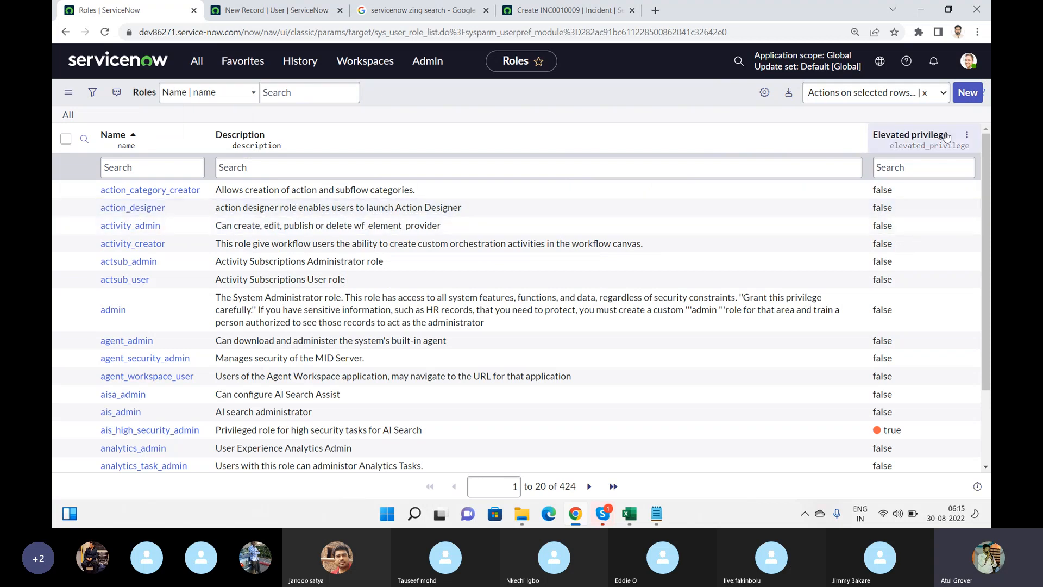
scroll(988, 144, down, 1)
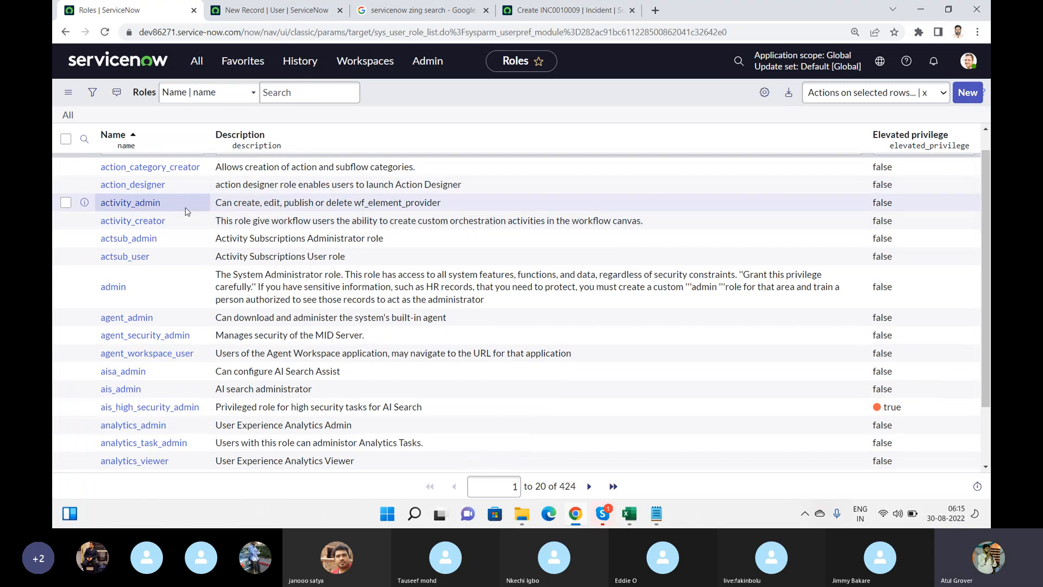
ctrl+click(116, 289)
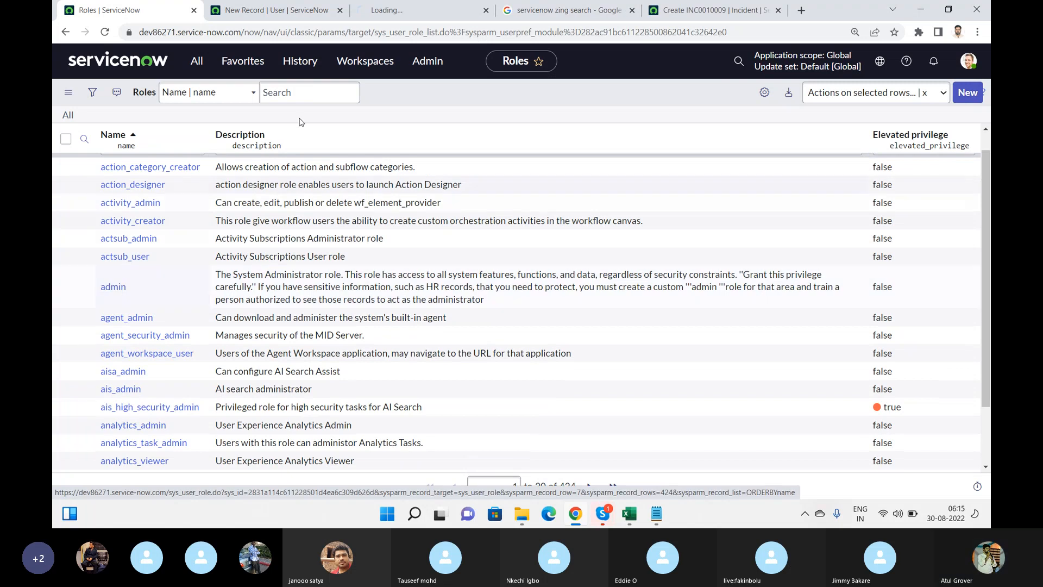
Review the admin role's four contained roles, Applications and Modules, then return to the Roles list
click(409, 11)
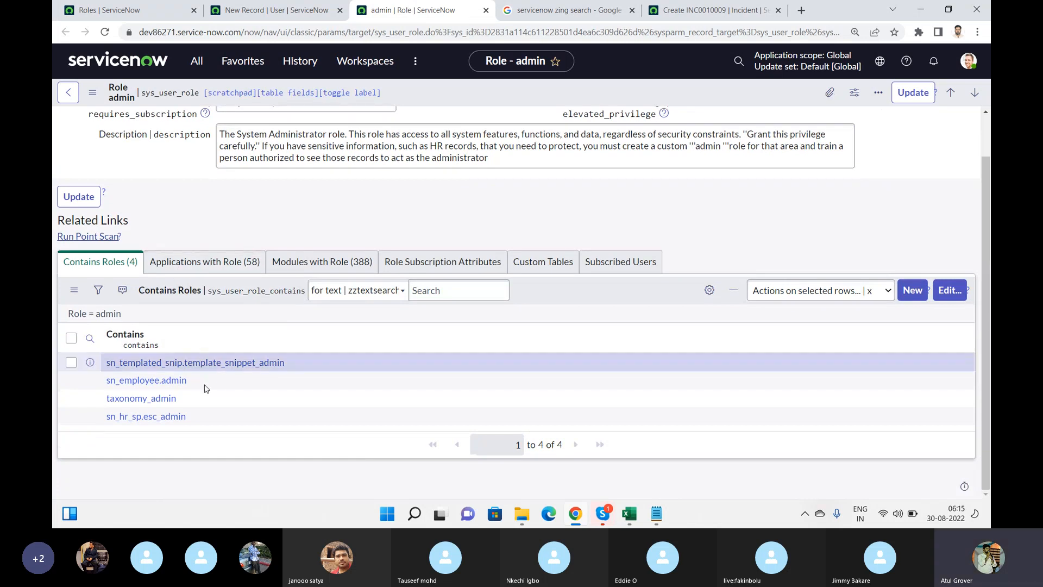
drag(215, 417, 119, 364)
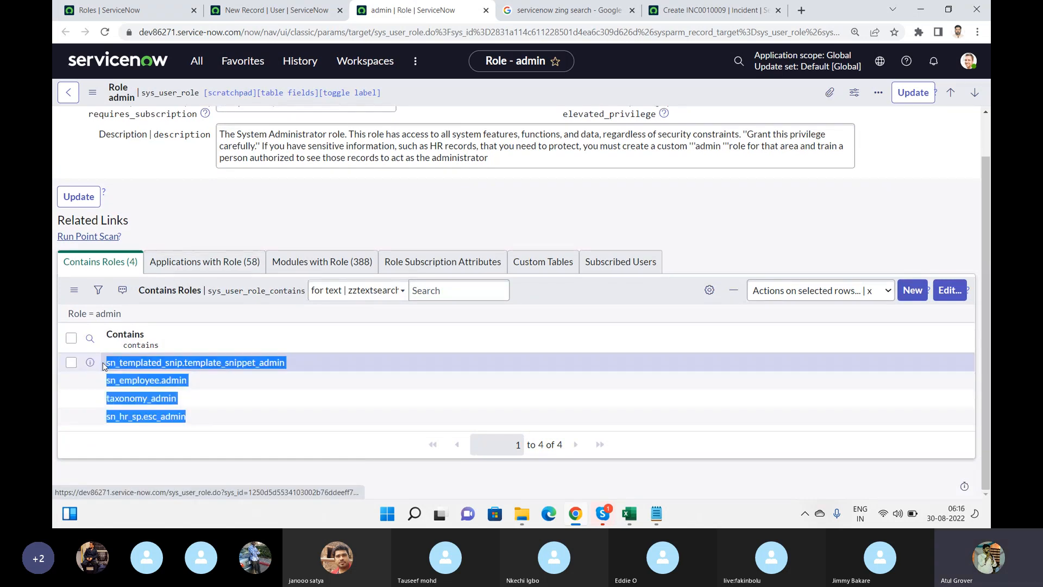
click(201, 257)
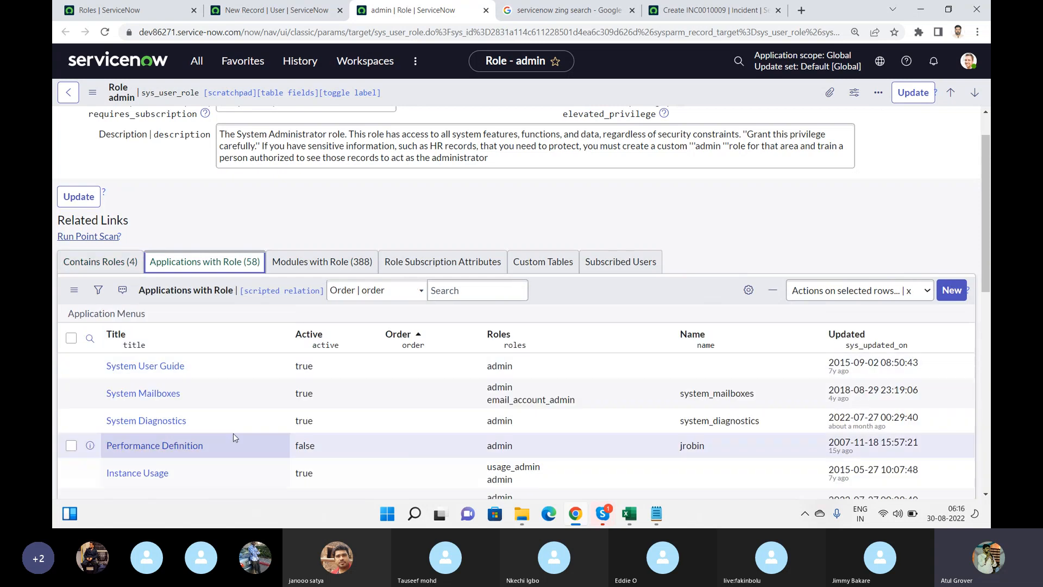
click(306, 263)
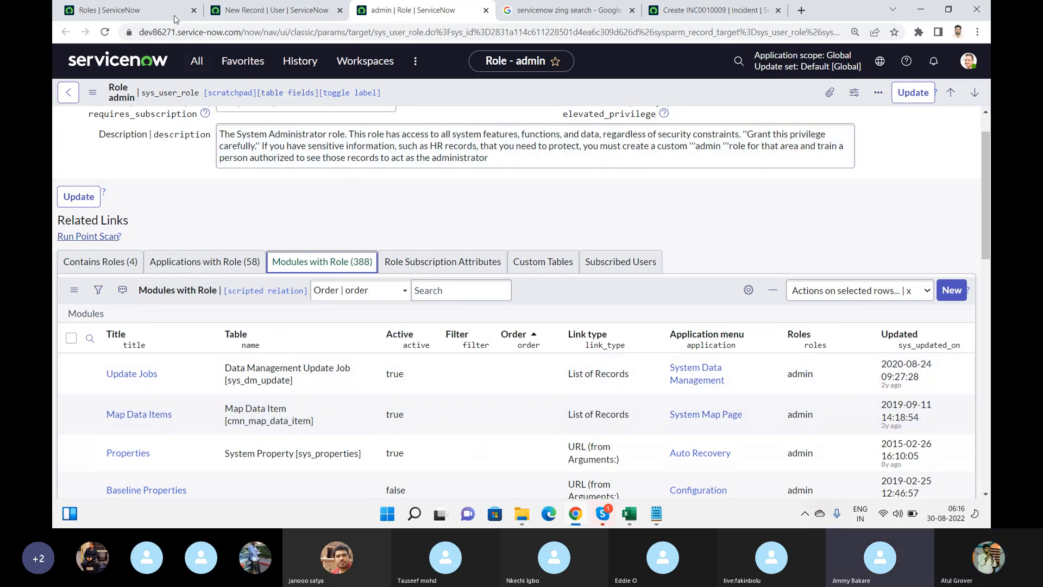
click(150, 17)
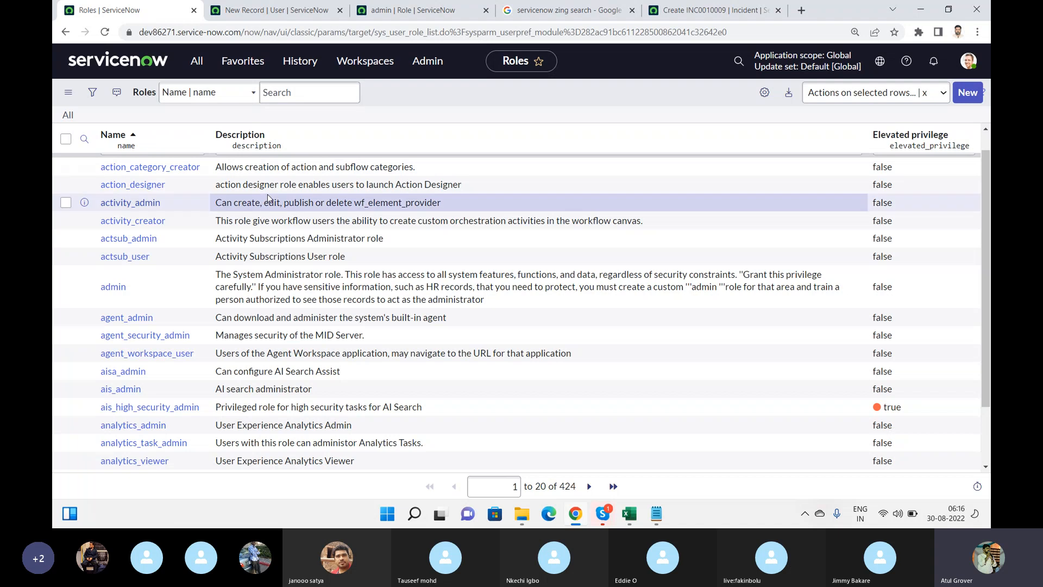
Filter the Roles list by Name to 'itil', leaving two roles, then switch to the Skype call
click(986, 131)
click(188, 168)
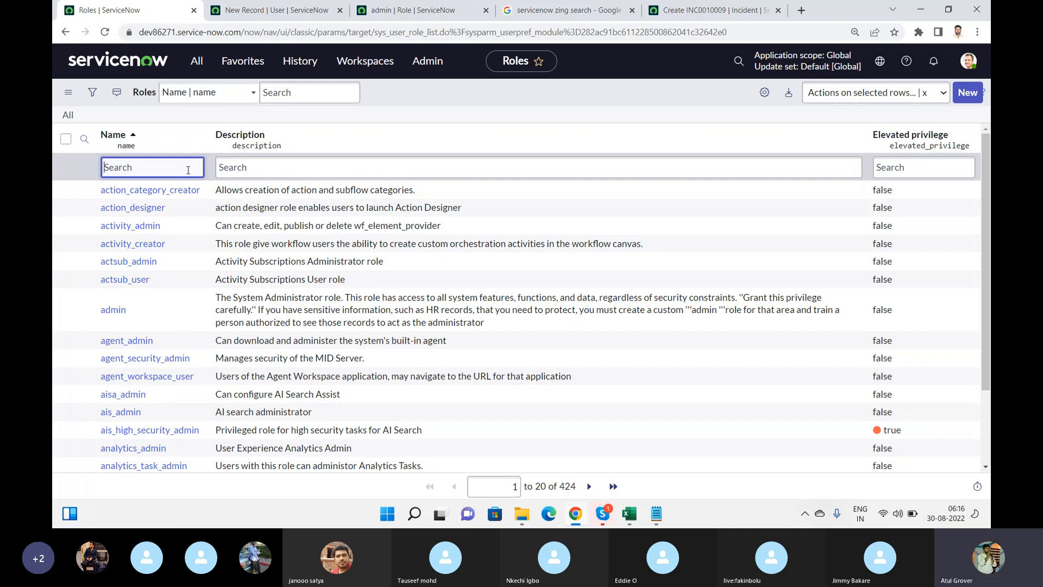
text(itil)
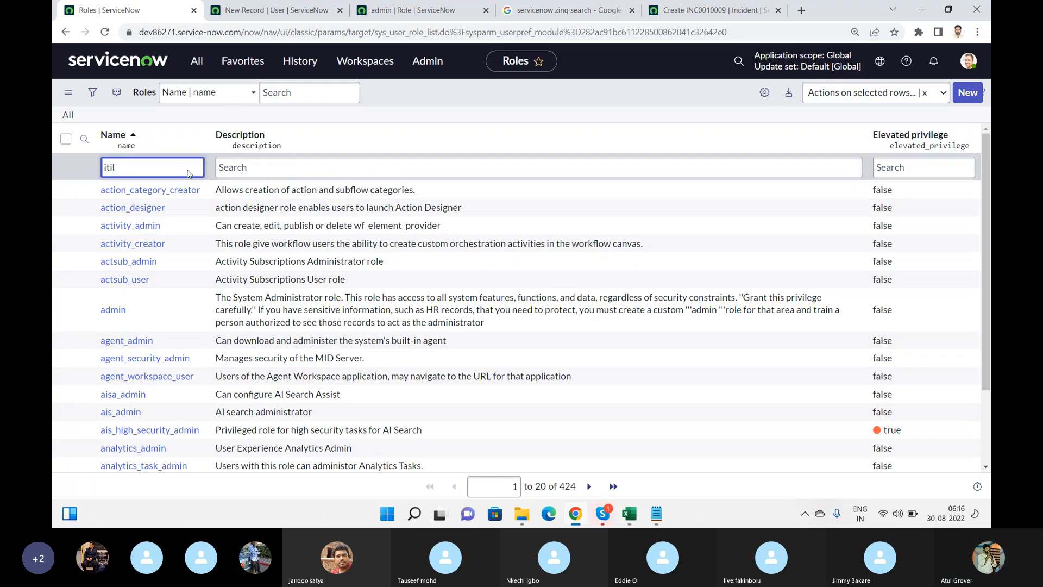
key(Return)
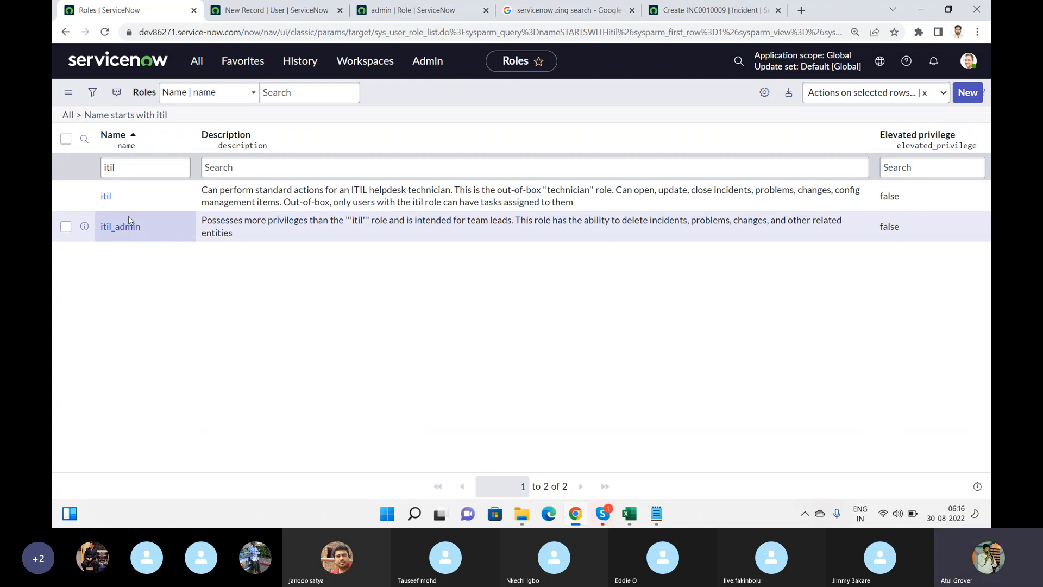
key(alt+Tab)
key(alt+Tab)
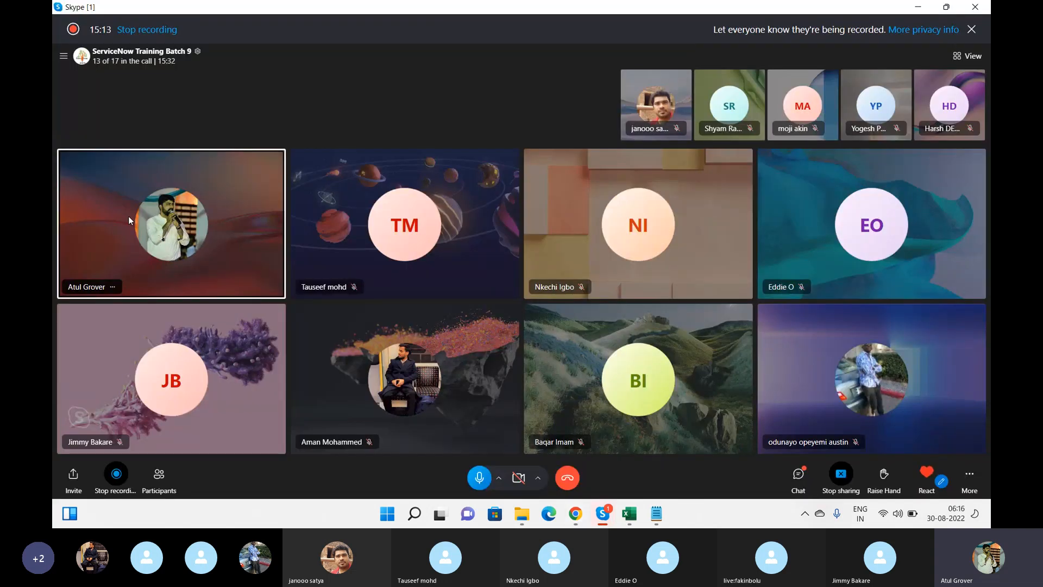
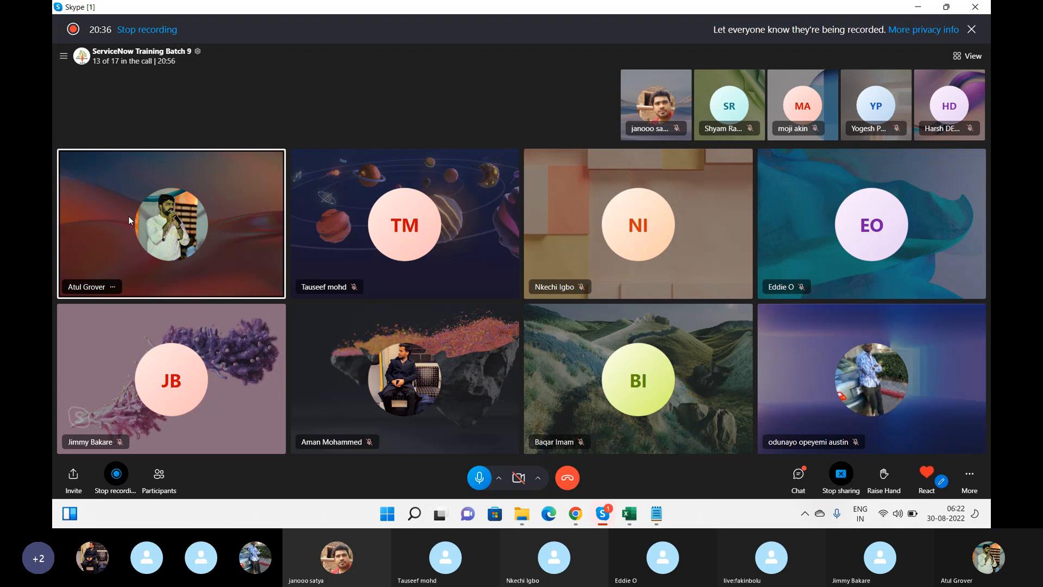
Switch from the Skype call to the ServiceNow Roles list filtered to itil
key(alt+Tab)
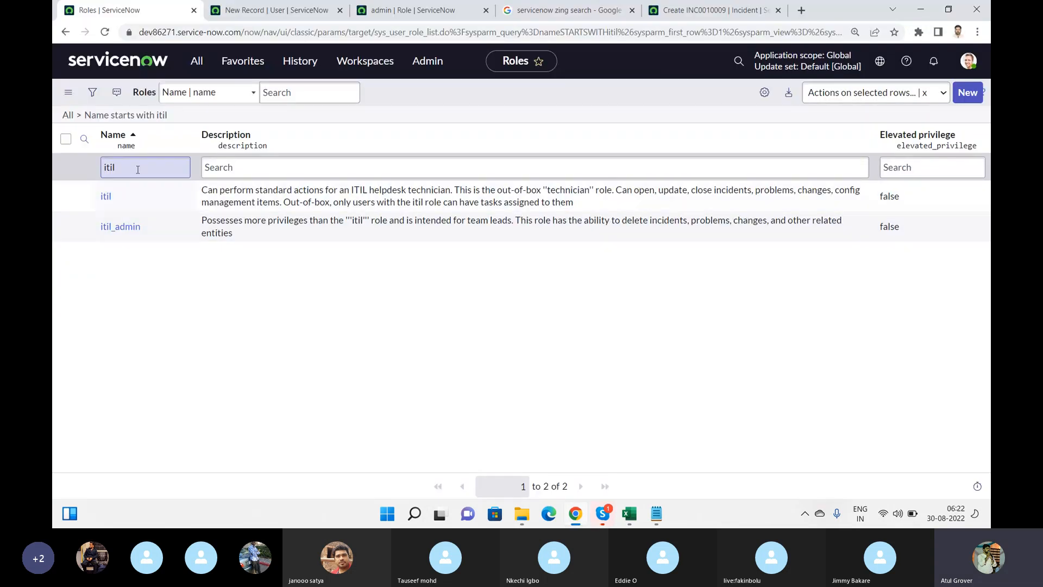
Clear the 'itil' Name filter so the Roles list shows all 424 roles
drag(135, 168, 55, 168)
key(BackSpace)
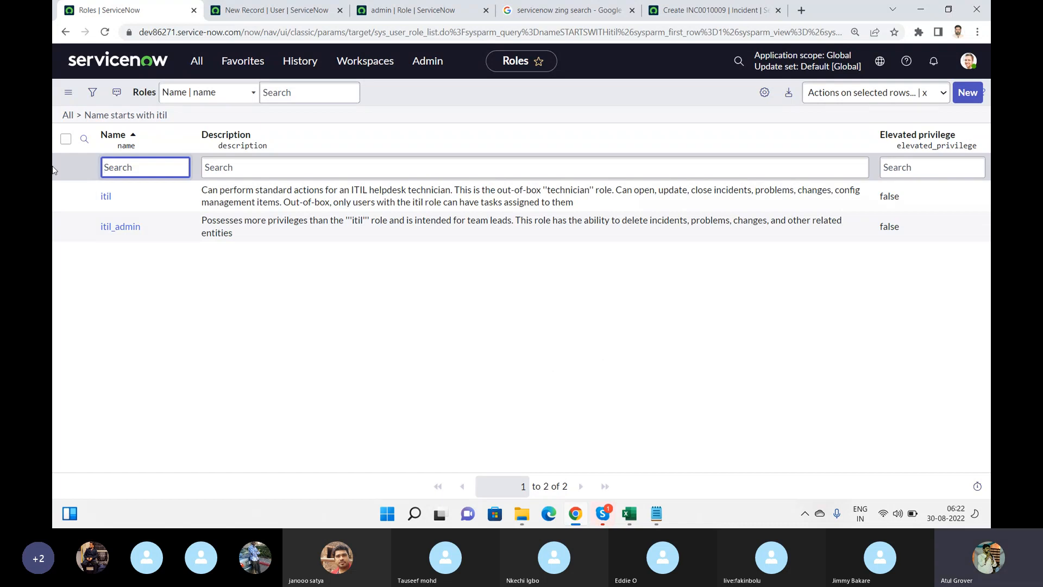
key(Return)
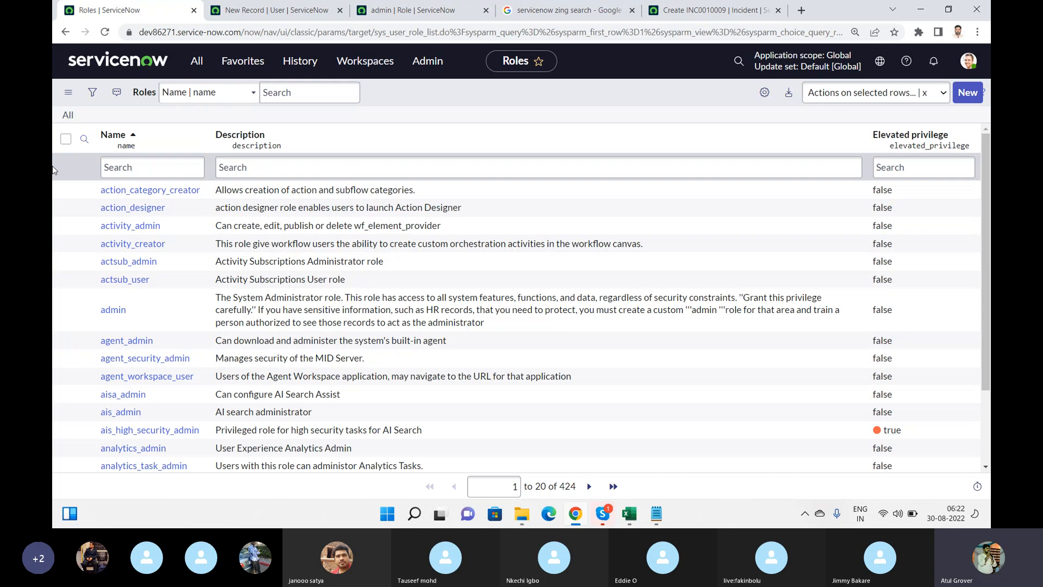
Open the user account menu, close it, and scroll down the Roles list
click(970, 64)
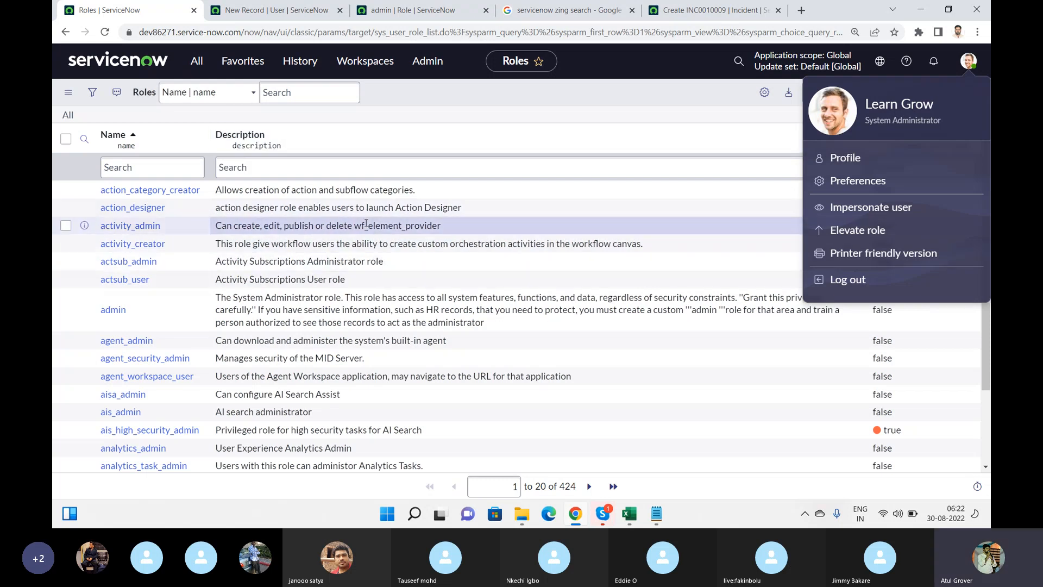
click(656, 97)
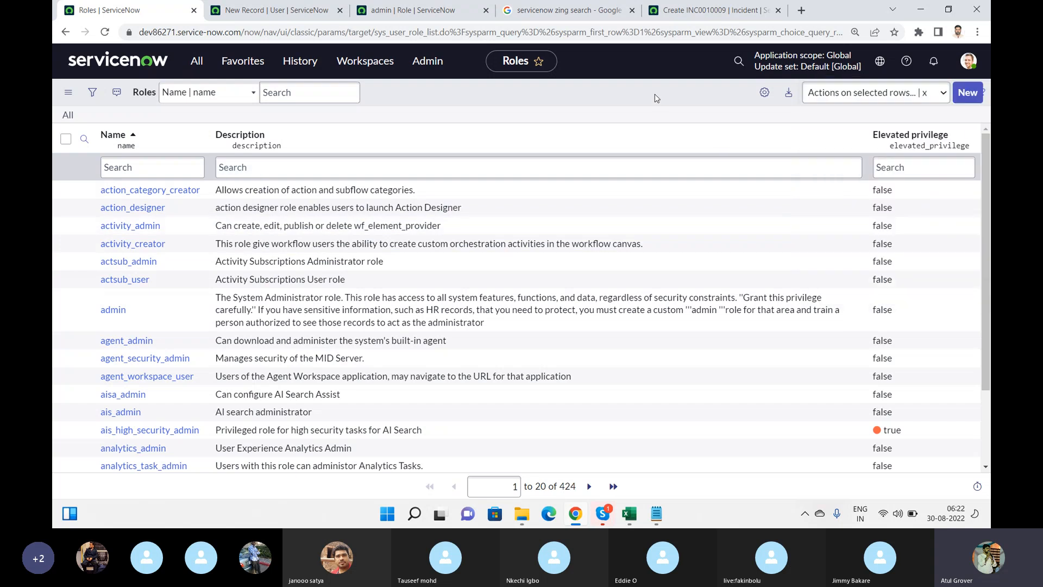
drag(986, 152, 988, 250)
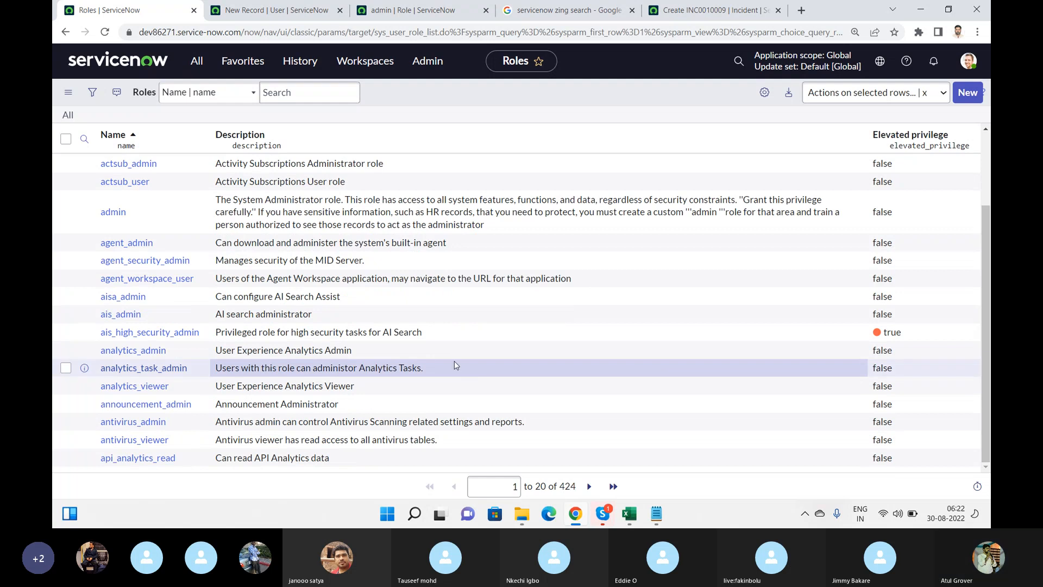
Use the Name column options menu to group the Roles list by Name
click(197, 135)
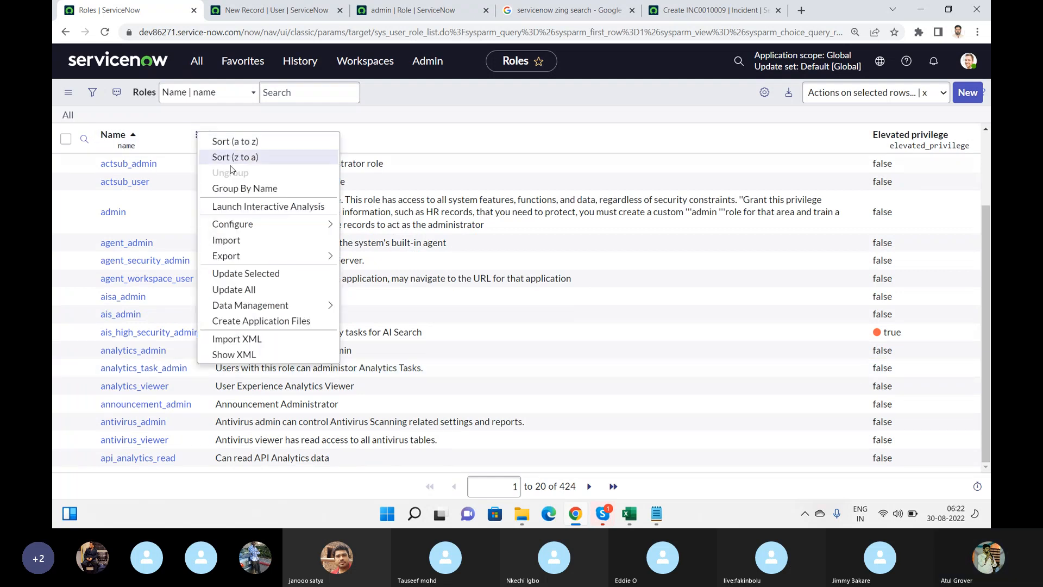
key(Escape)
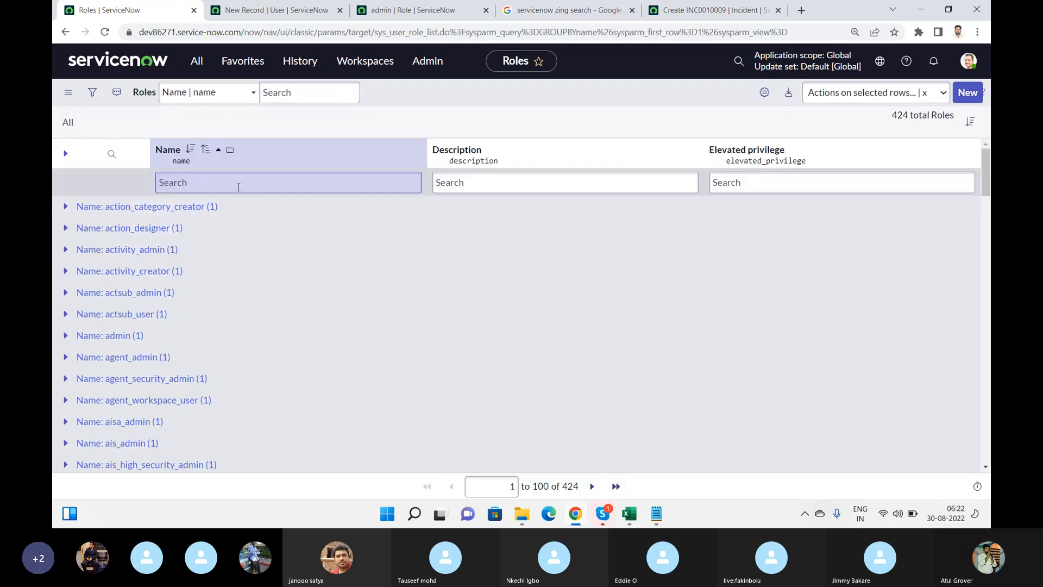
click(413, 150)
mouse_move(504, 248)
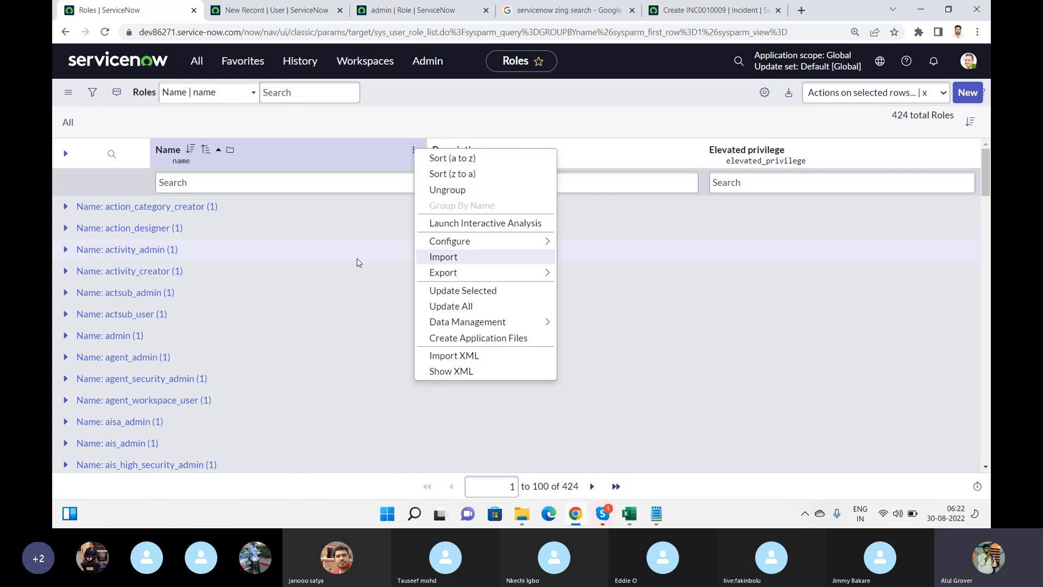
click(320, 258)
Scroll through the grouped Roles list, then go back to the Skype training call
scroll(321, 257, down, 15)
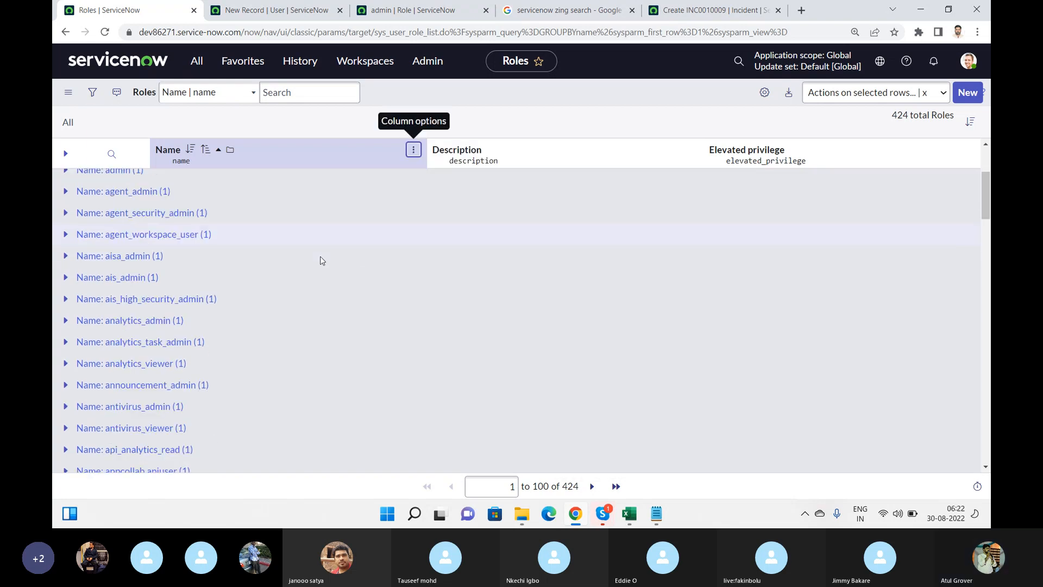
scroll(321, 260, down, 5)
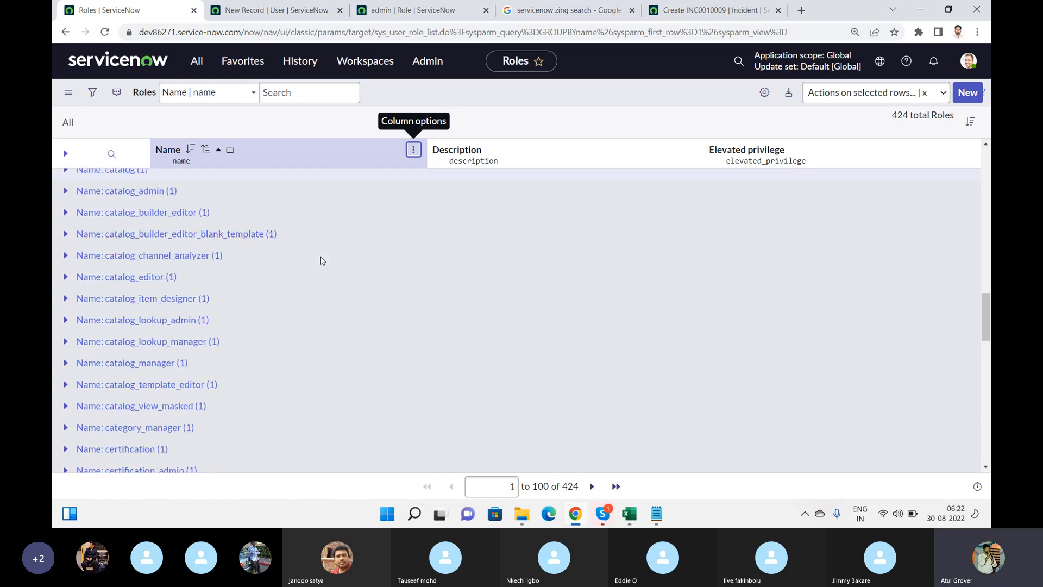
scroll(321, 260, down, 4)
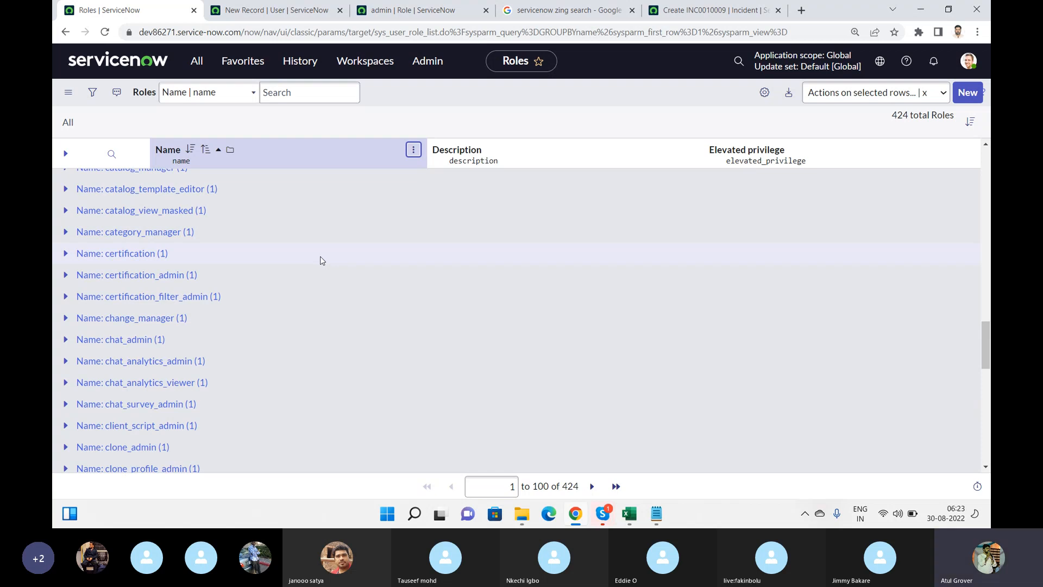
key(alt+Tab)
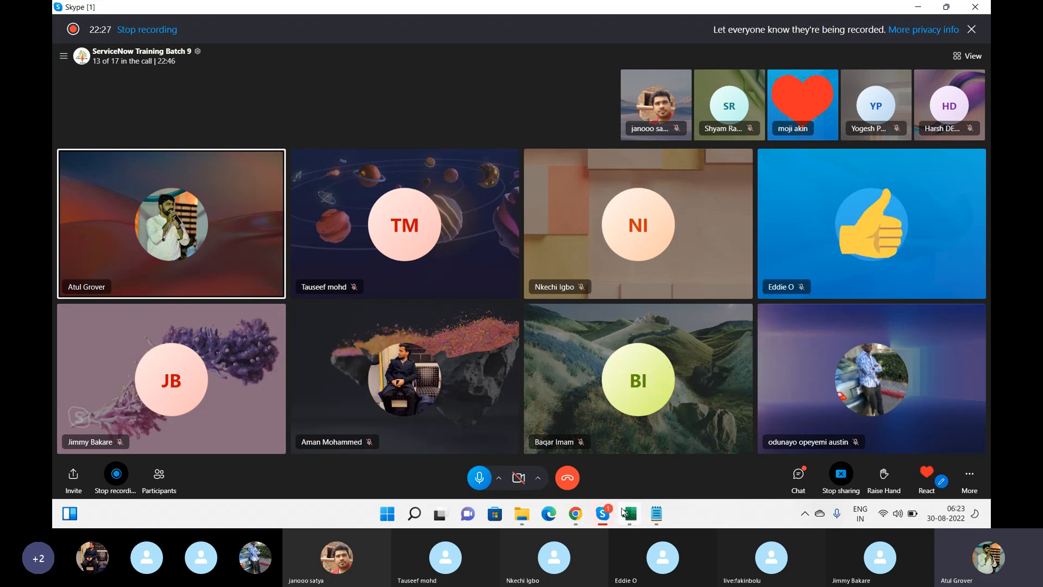
Open the call chat and select the posted list of attendee first names
click(797, 475)
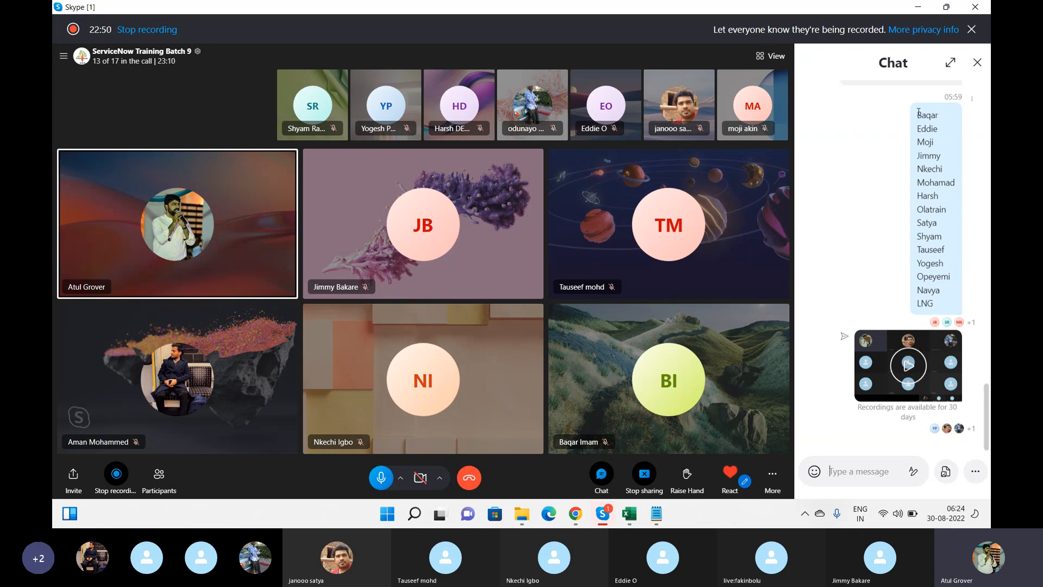
drag(919, 112, 942, 301)
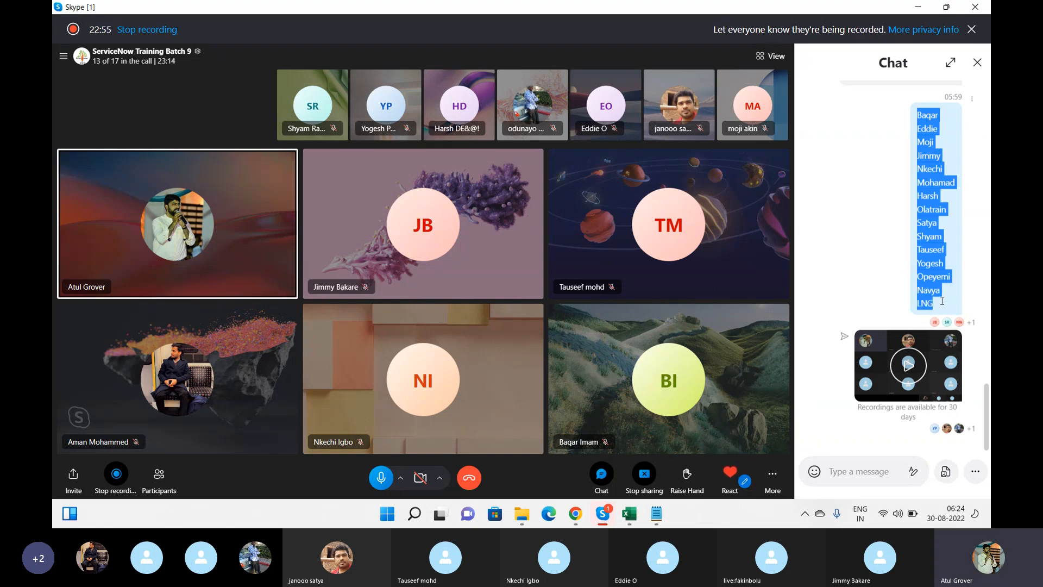